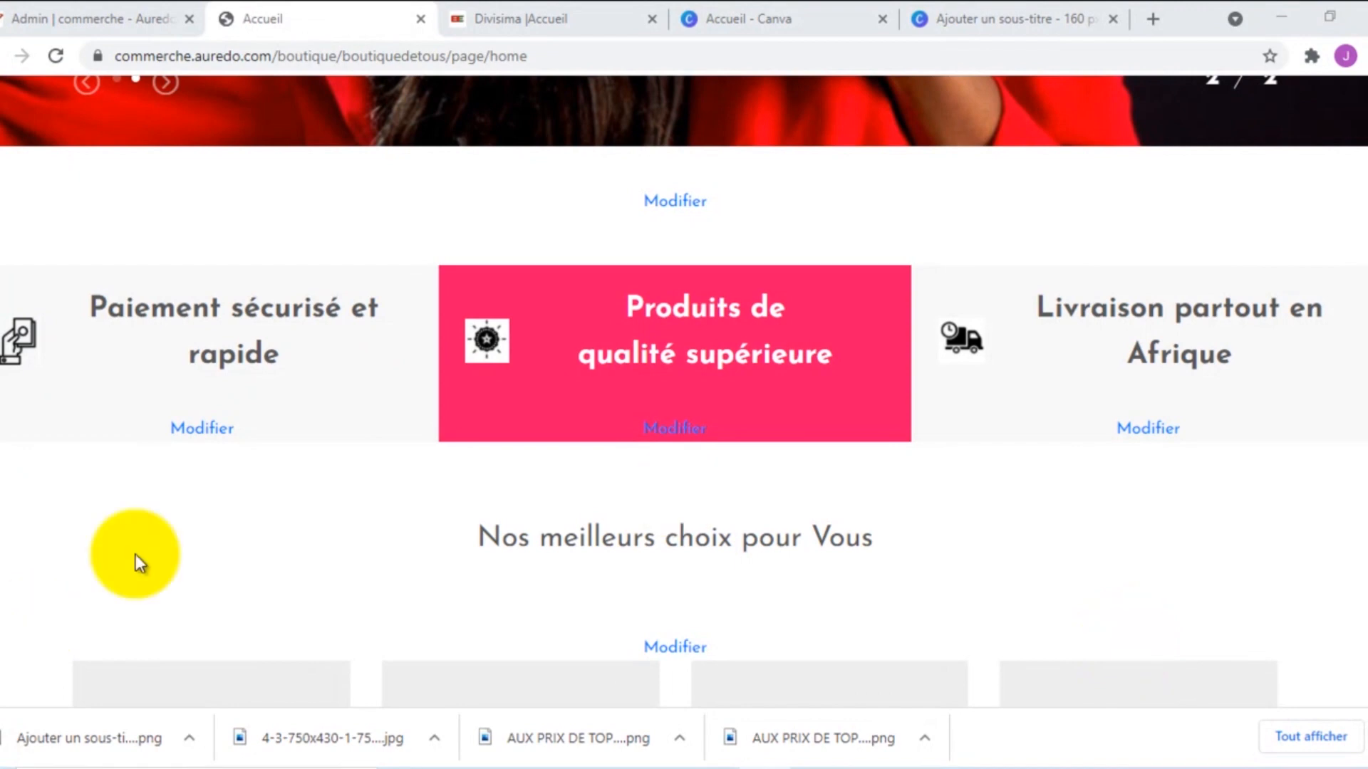
Return to the store admin page, acknowledge the expired-session notice and sign back in to Auredo through Gmail.
left_click(92, 4)
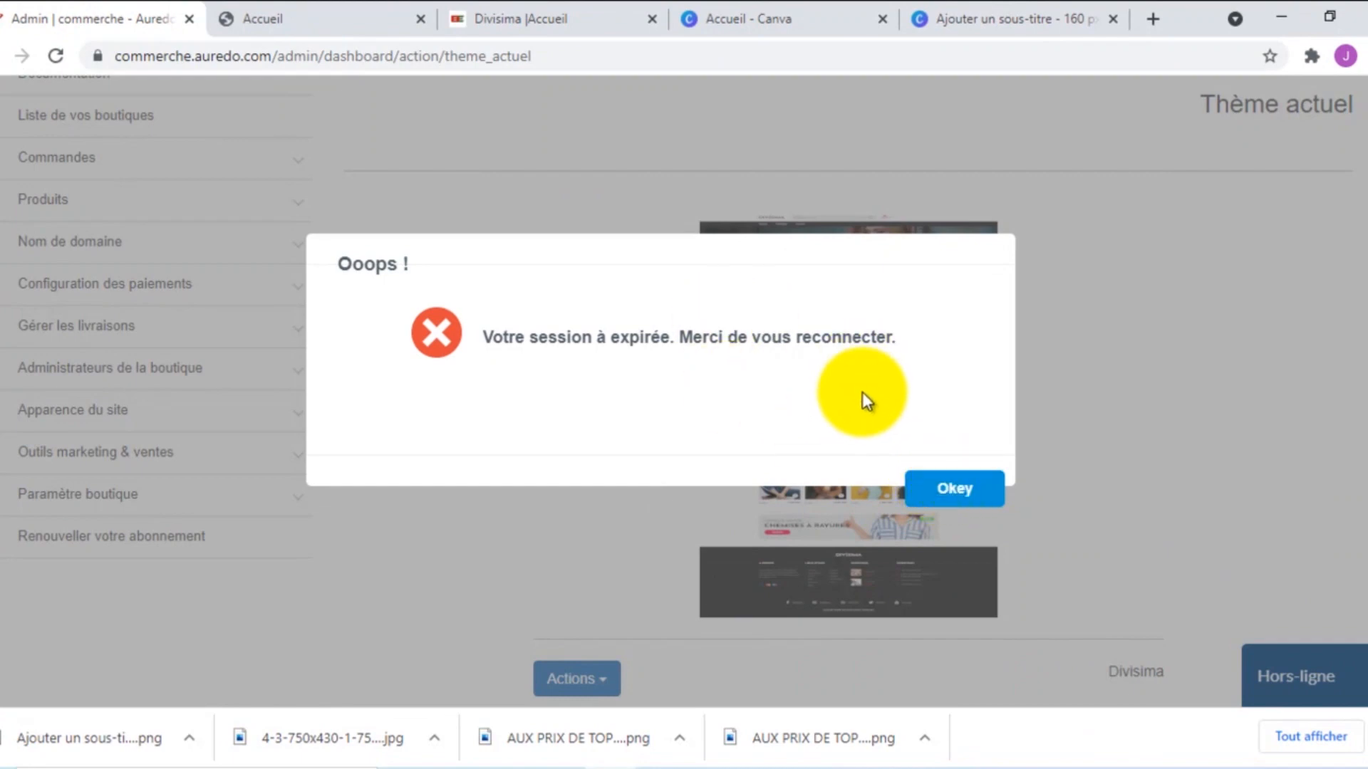
left_click(956, 490)
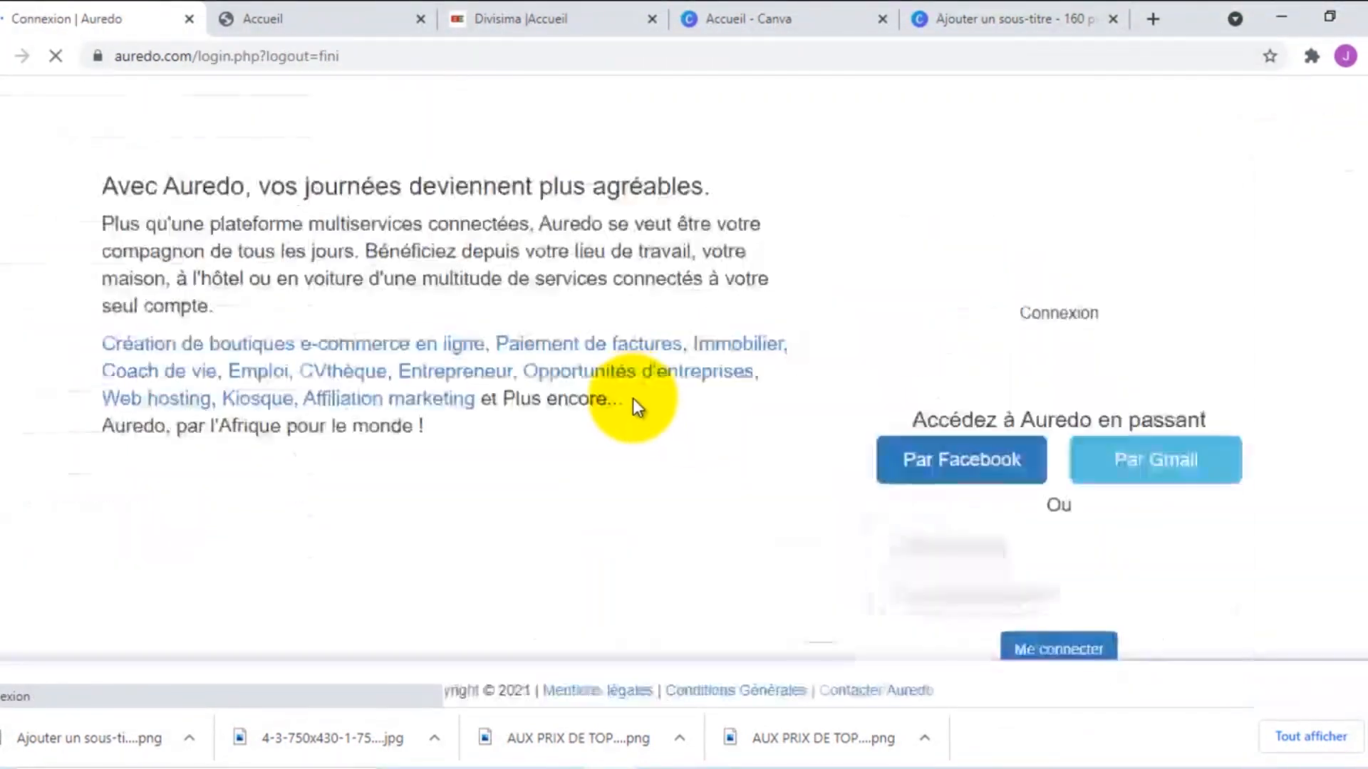
left_click(1125, 471)
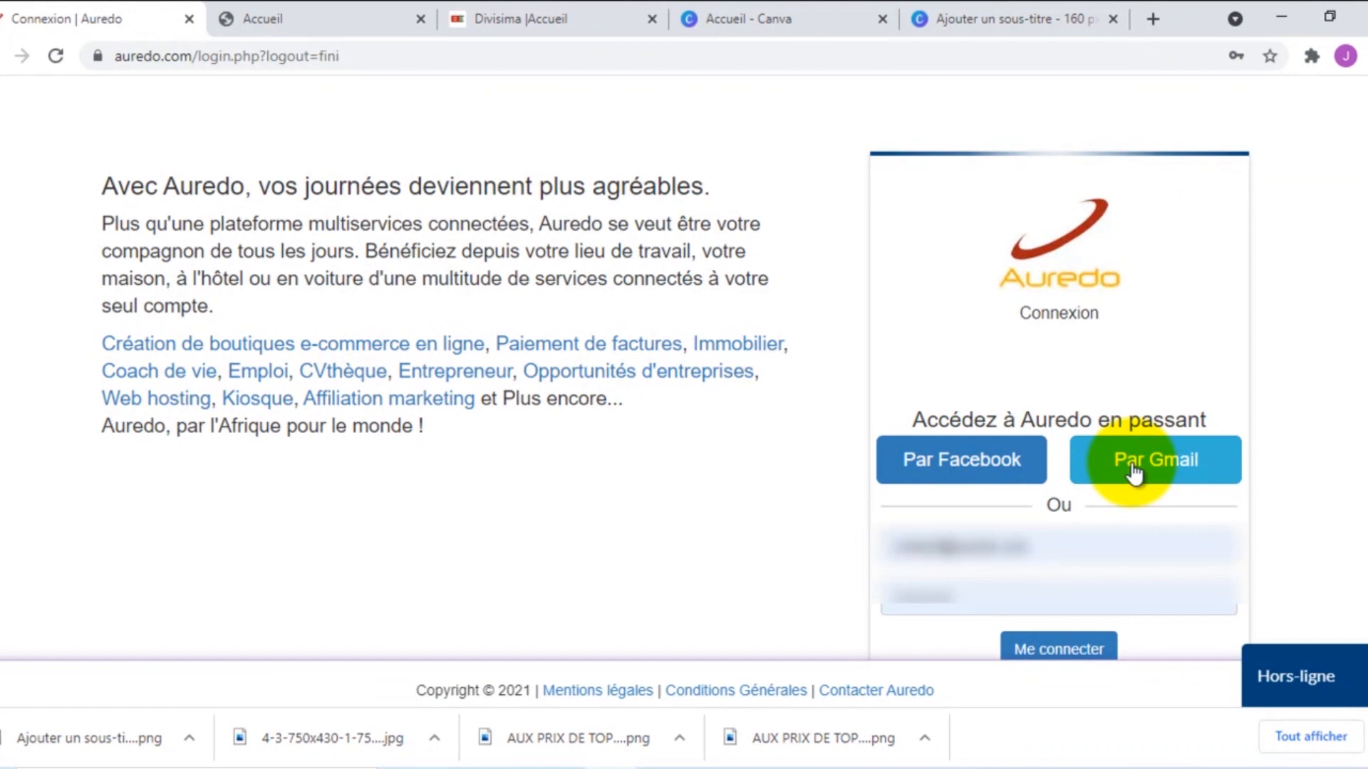
left_click(1133, 470)
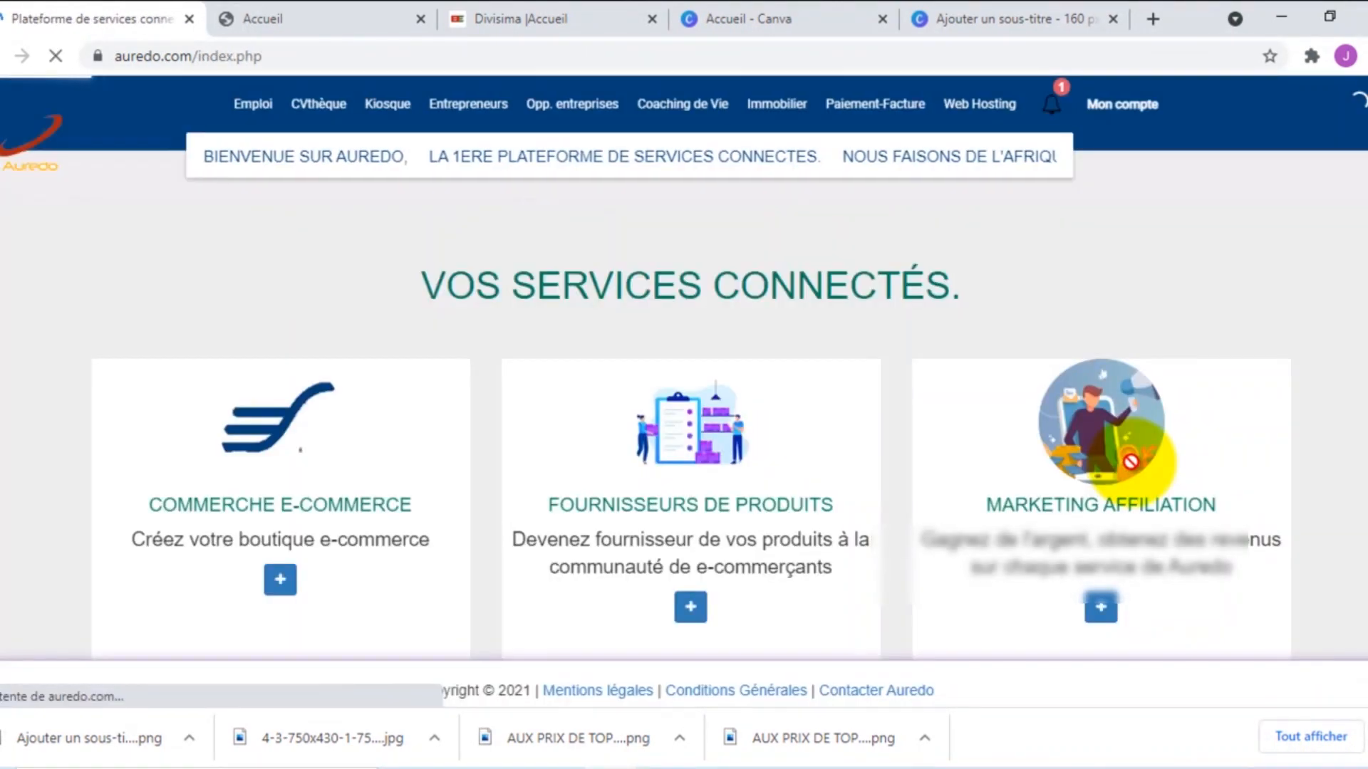
Access the Commerche e-commerce service and open the page for managing existing shops.
mouse_move(258, 507)
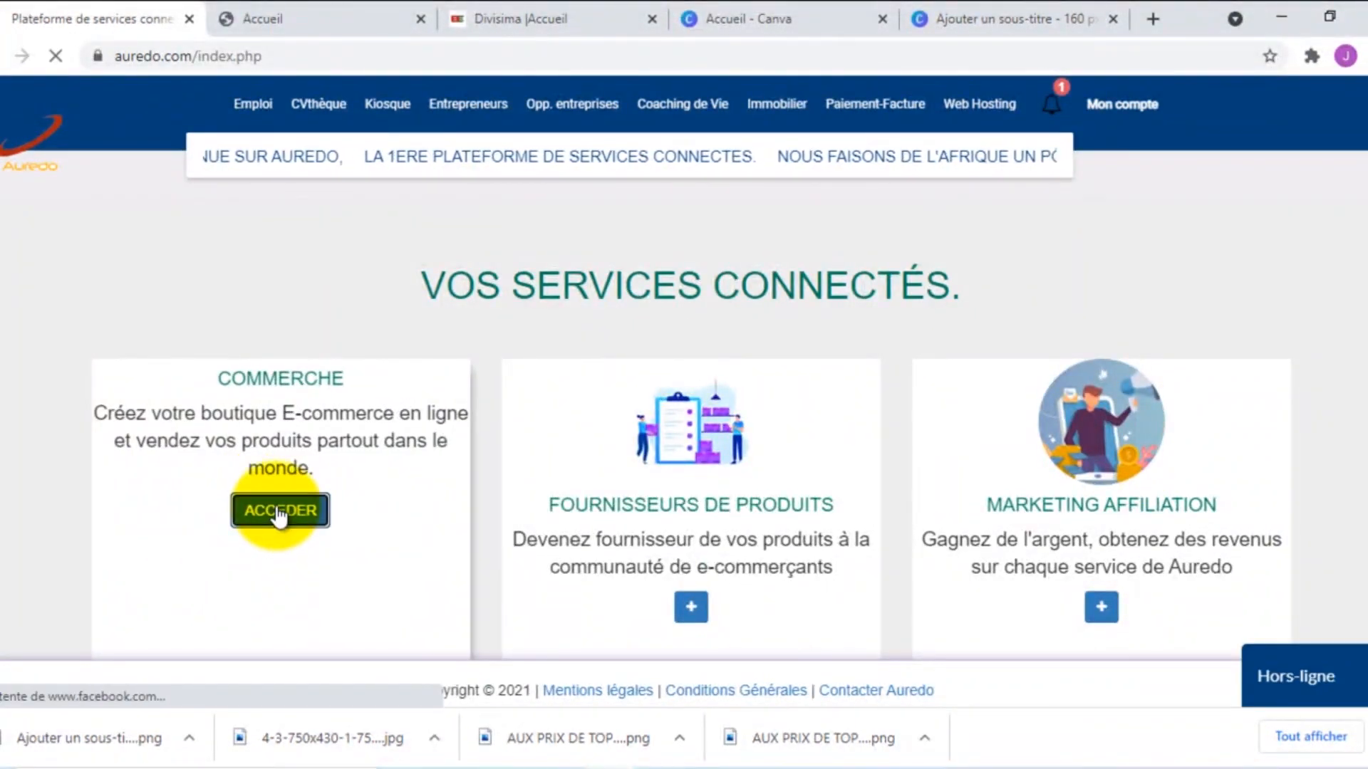
left_click(279, 513)
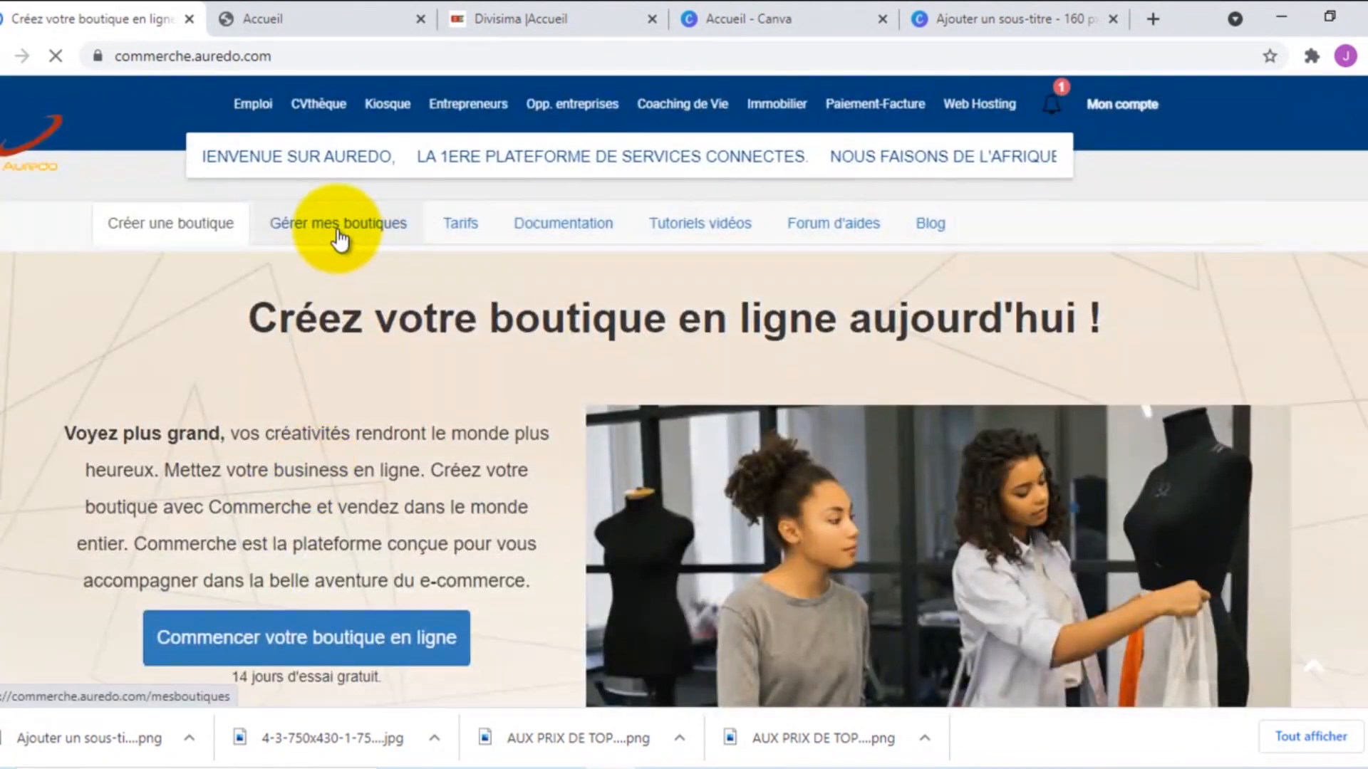
left_click(338, 232)
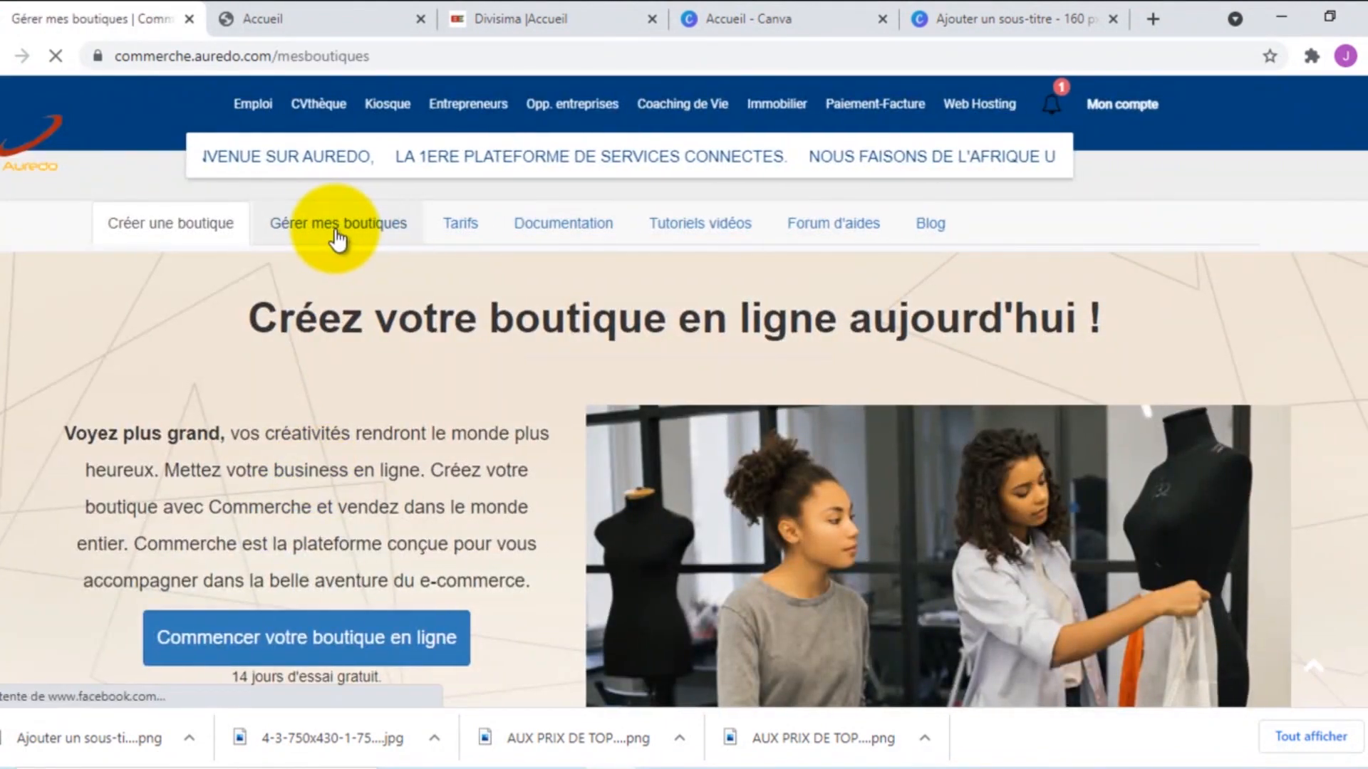
Open the administration dashboard of the boutiquedetous shop and dismiss the browser's downloads bar.
scroll(206, 391, "down", 1)
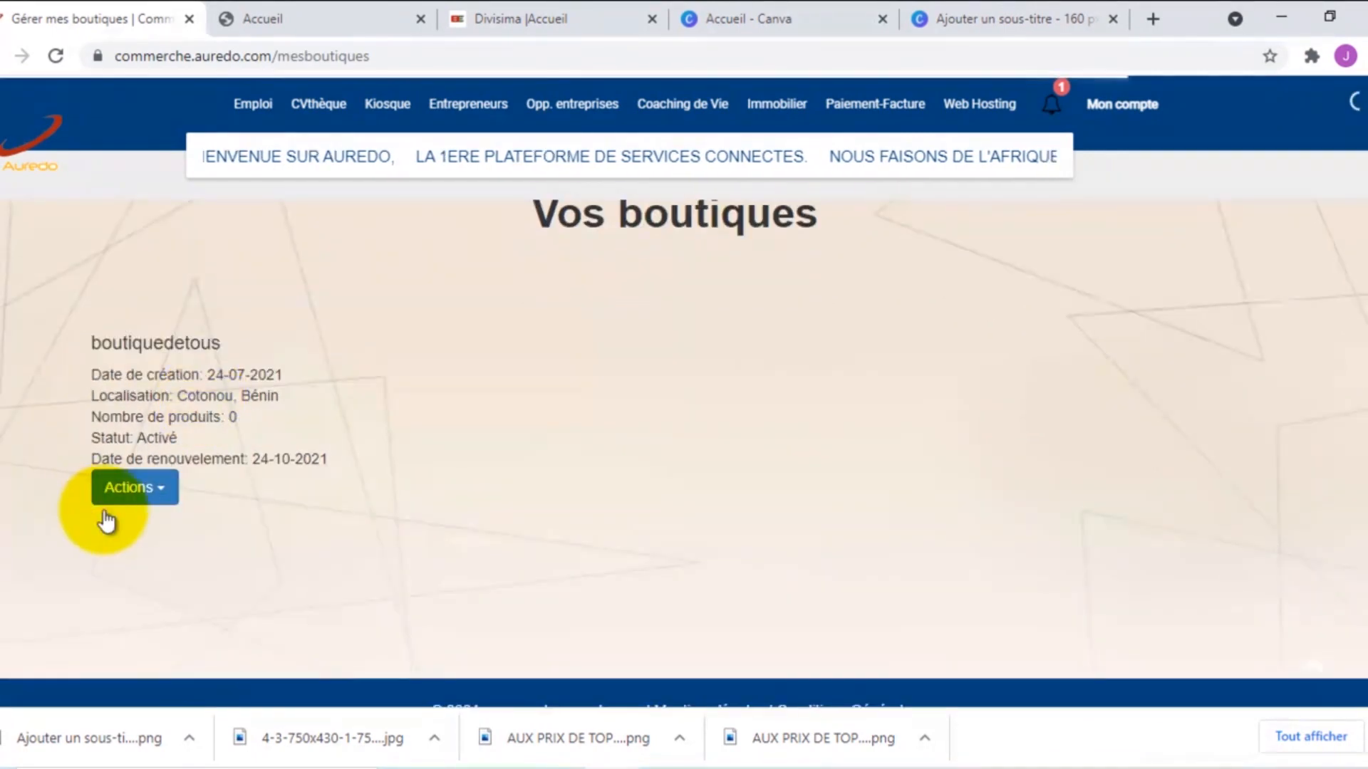
left_click(133, 484)
left_click(143, 547)
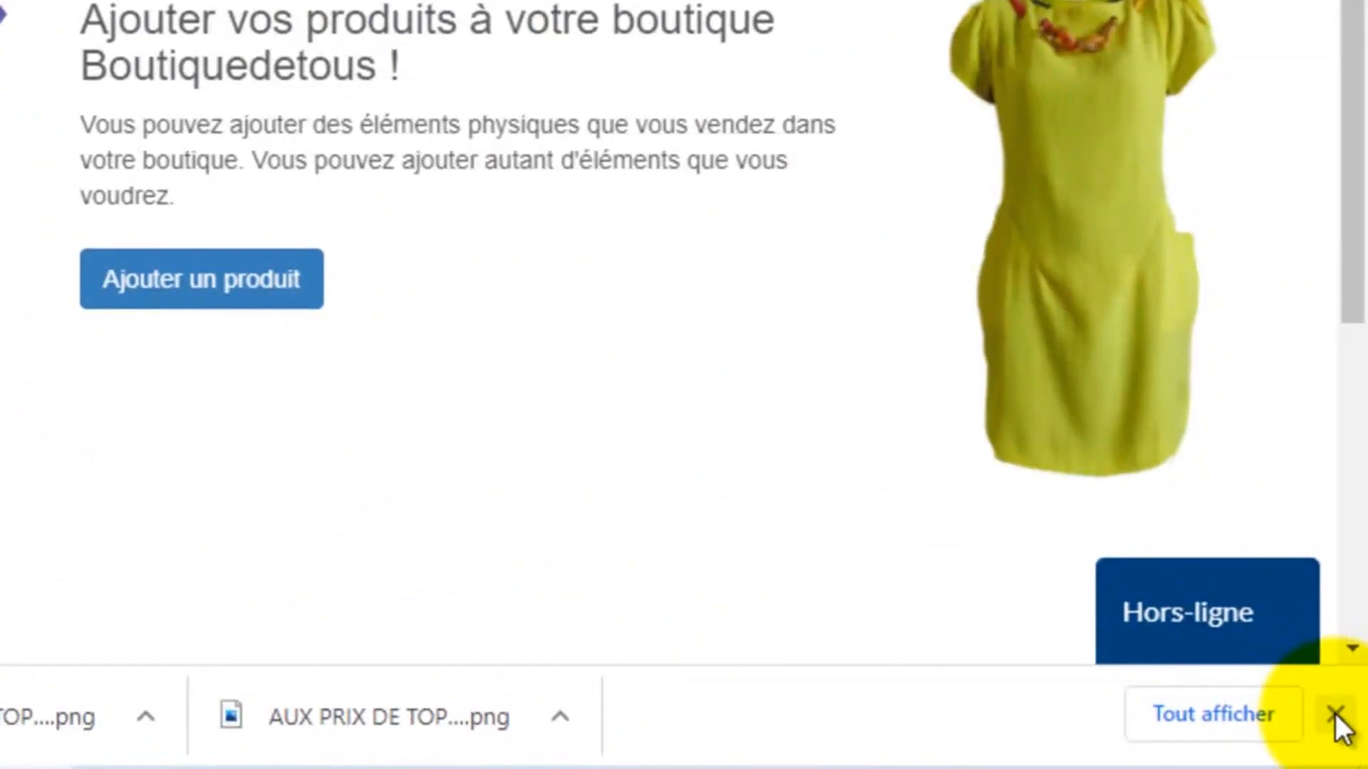
left_click(1339, 715)
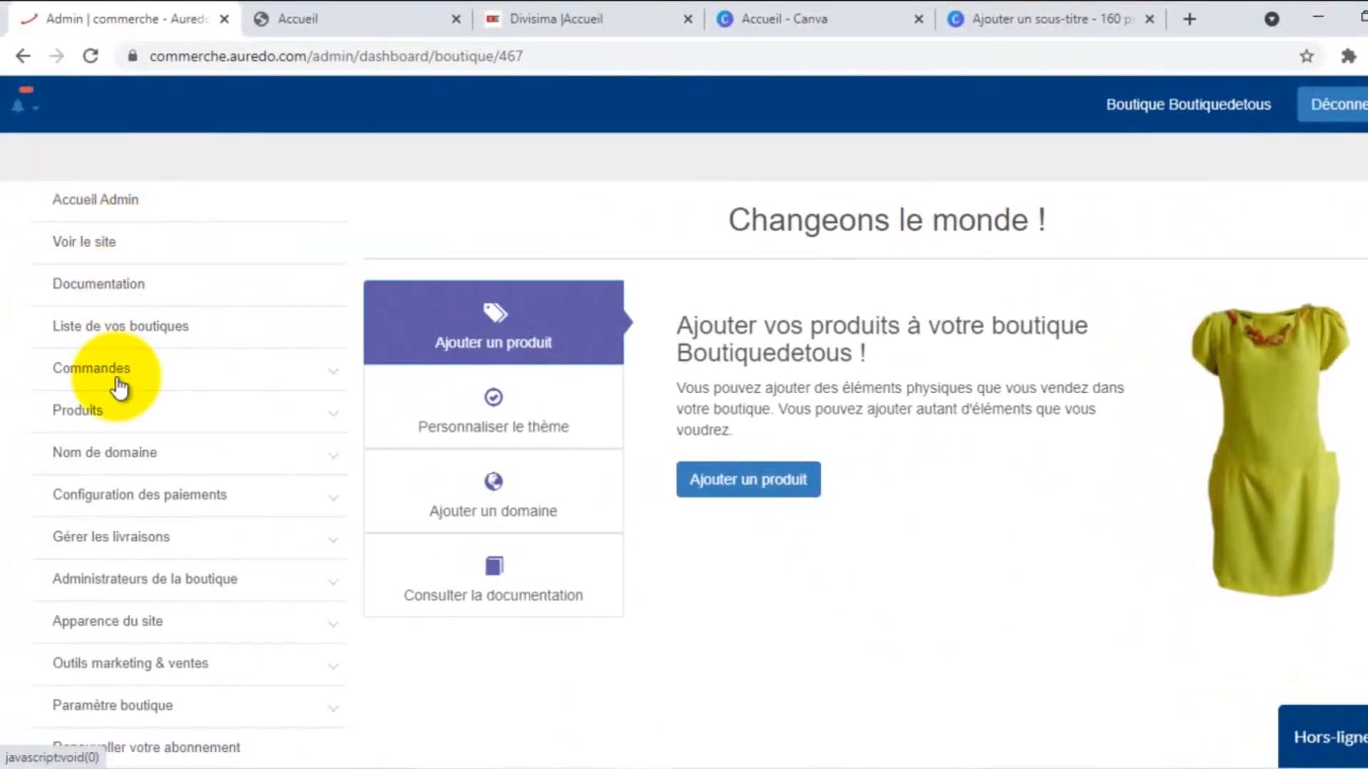
Open the category management page for the shop's products.
scroll(163, 406, "down", 2)
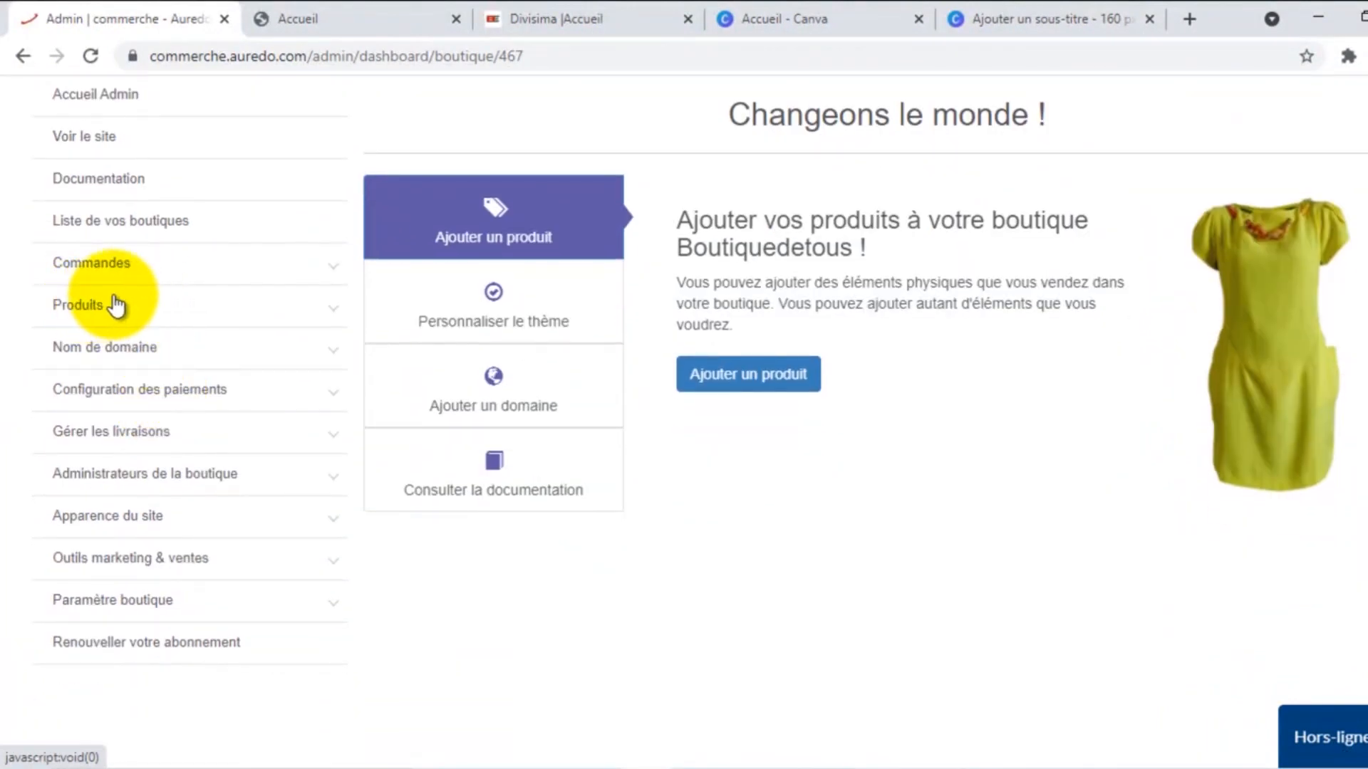
left_click(107, 306)
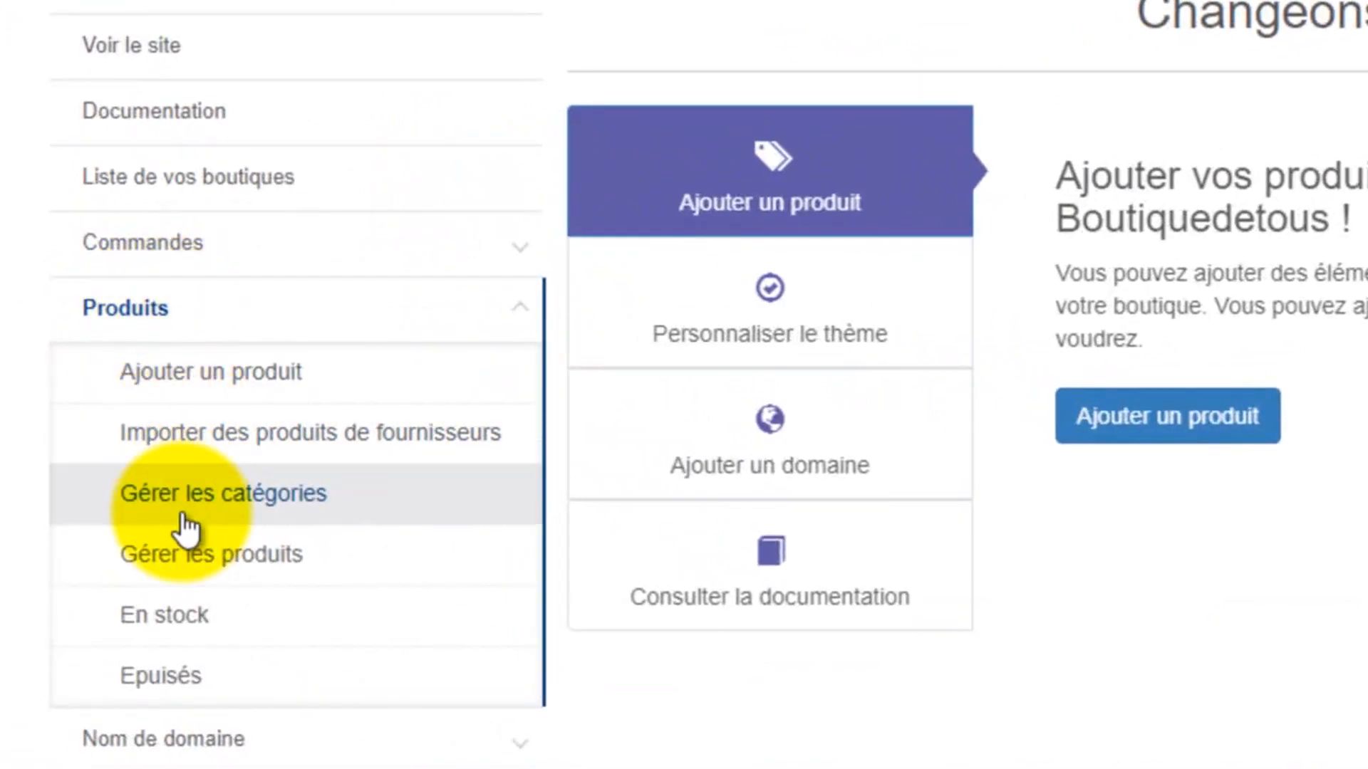
left_click(223, 503)
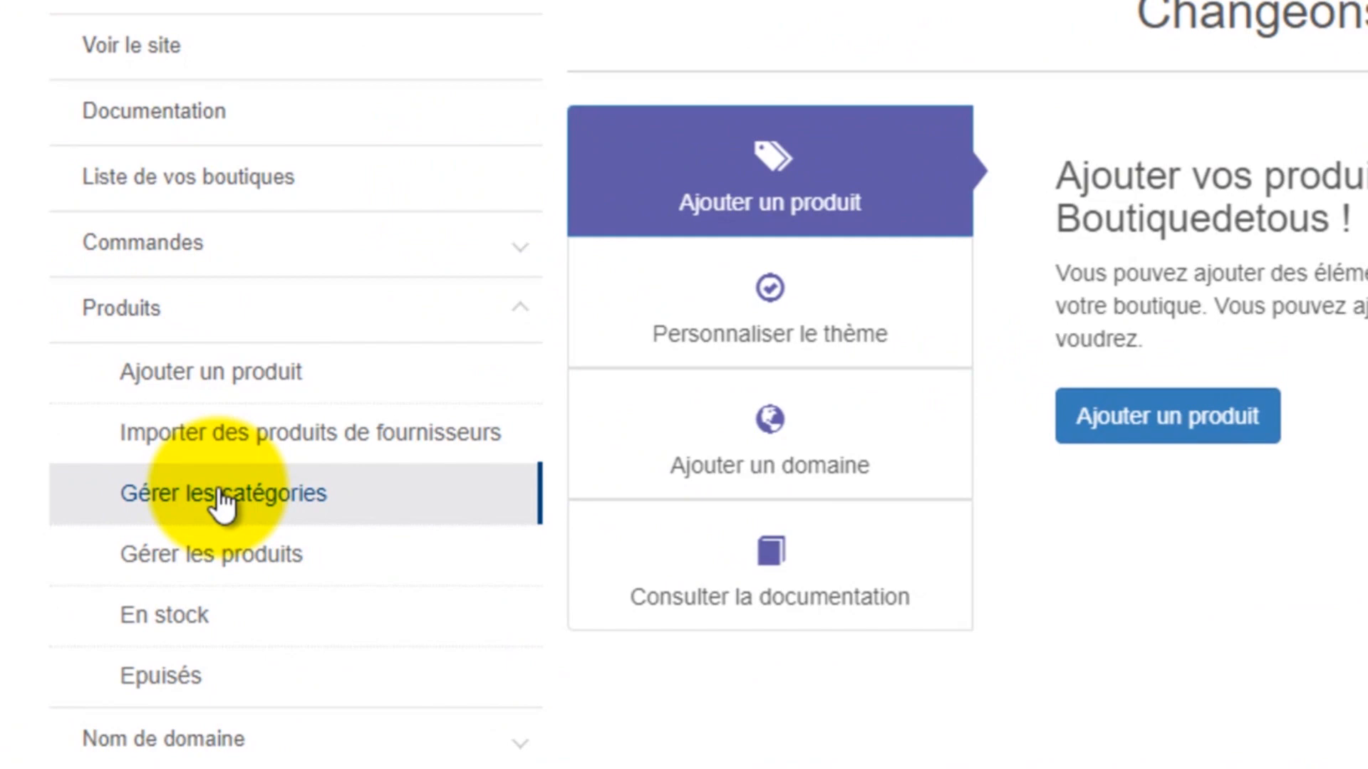
Enter "Vêtements pour Femmes" as the name of the new product category.
scroll(696, 463, "down", 4)
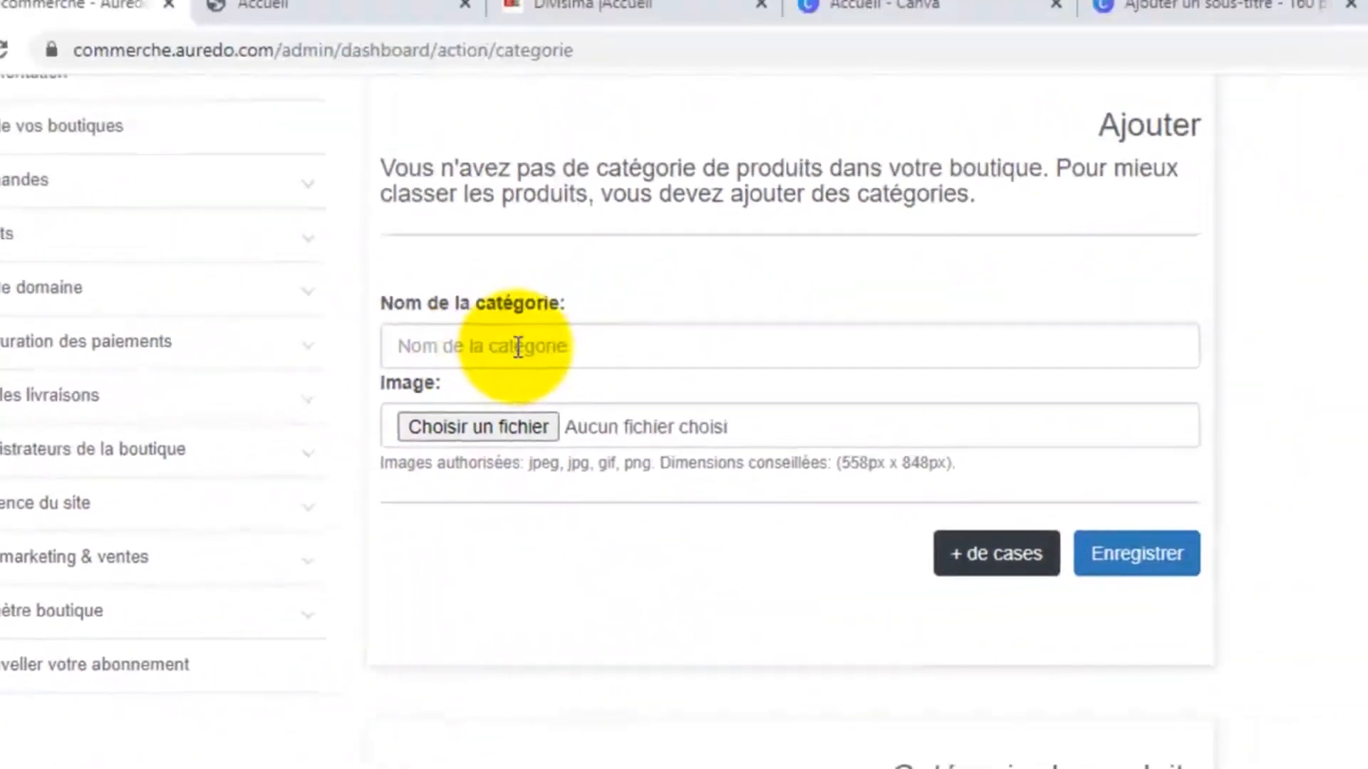
left_click(475, 349)
left_click(545, 318)
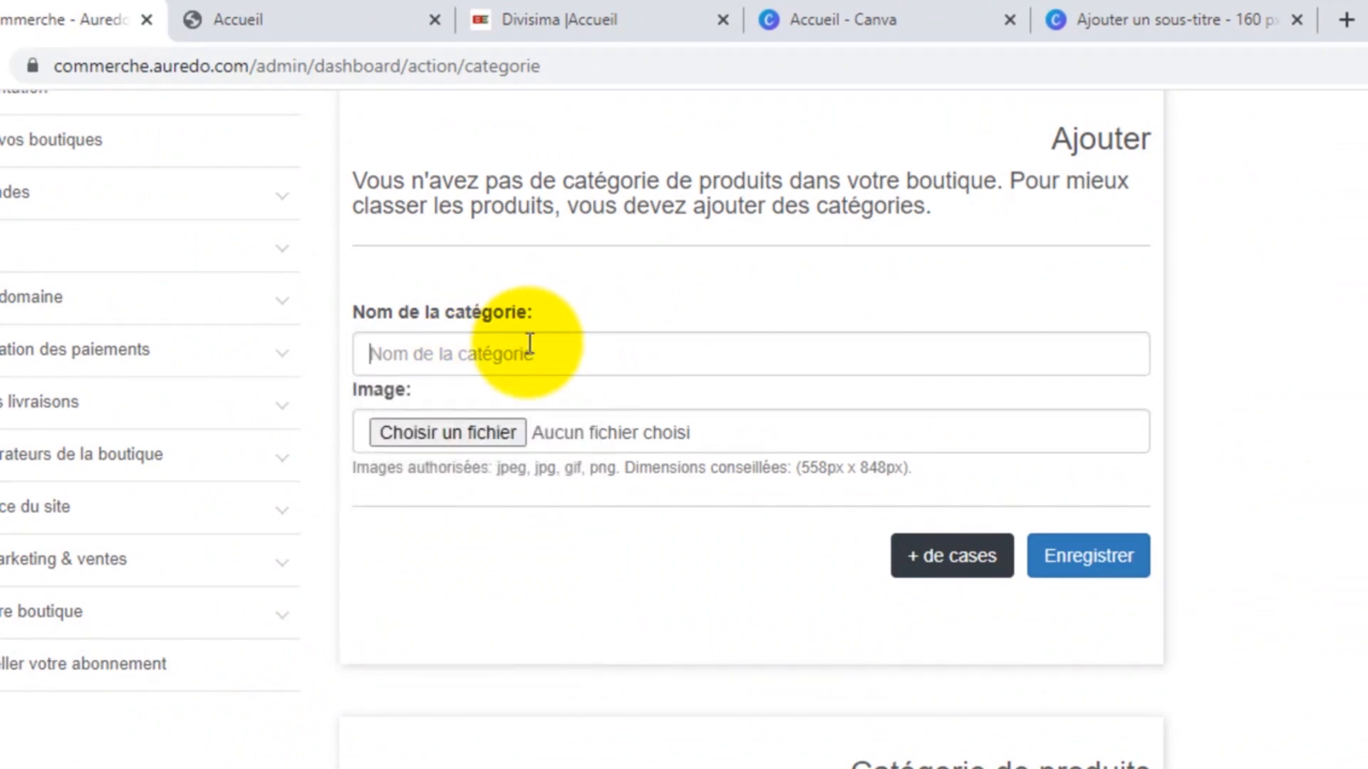
left_click(530, 349)
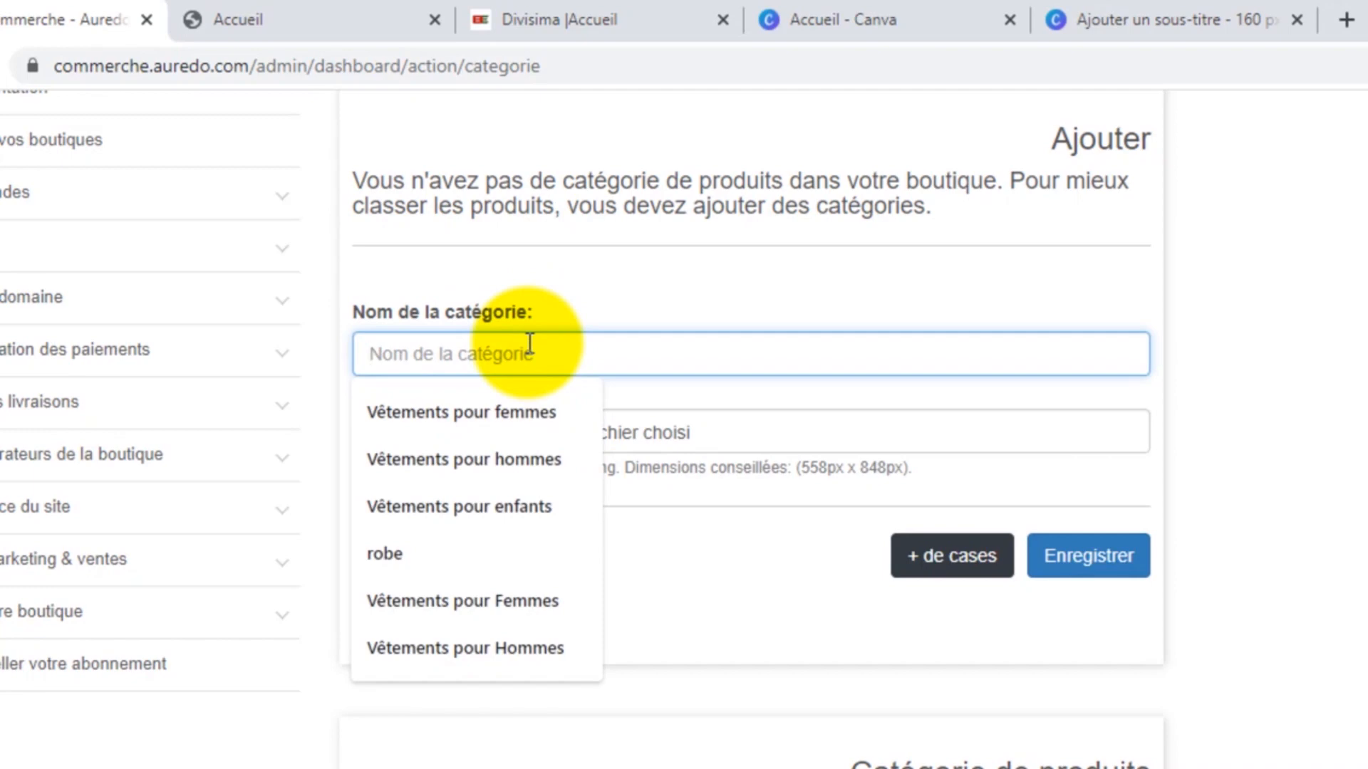
type("V")
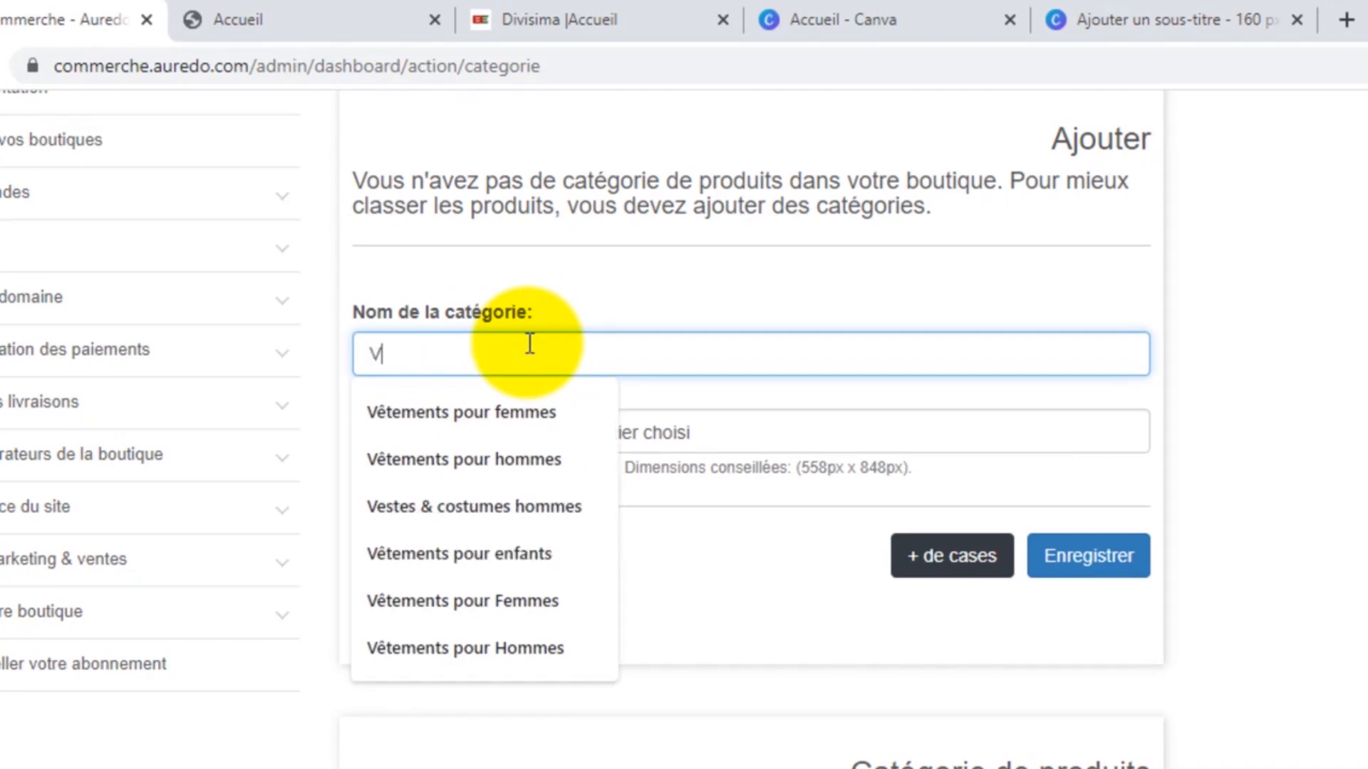
type("m")
key("BackSpace")
type("e")
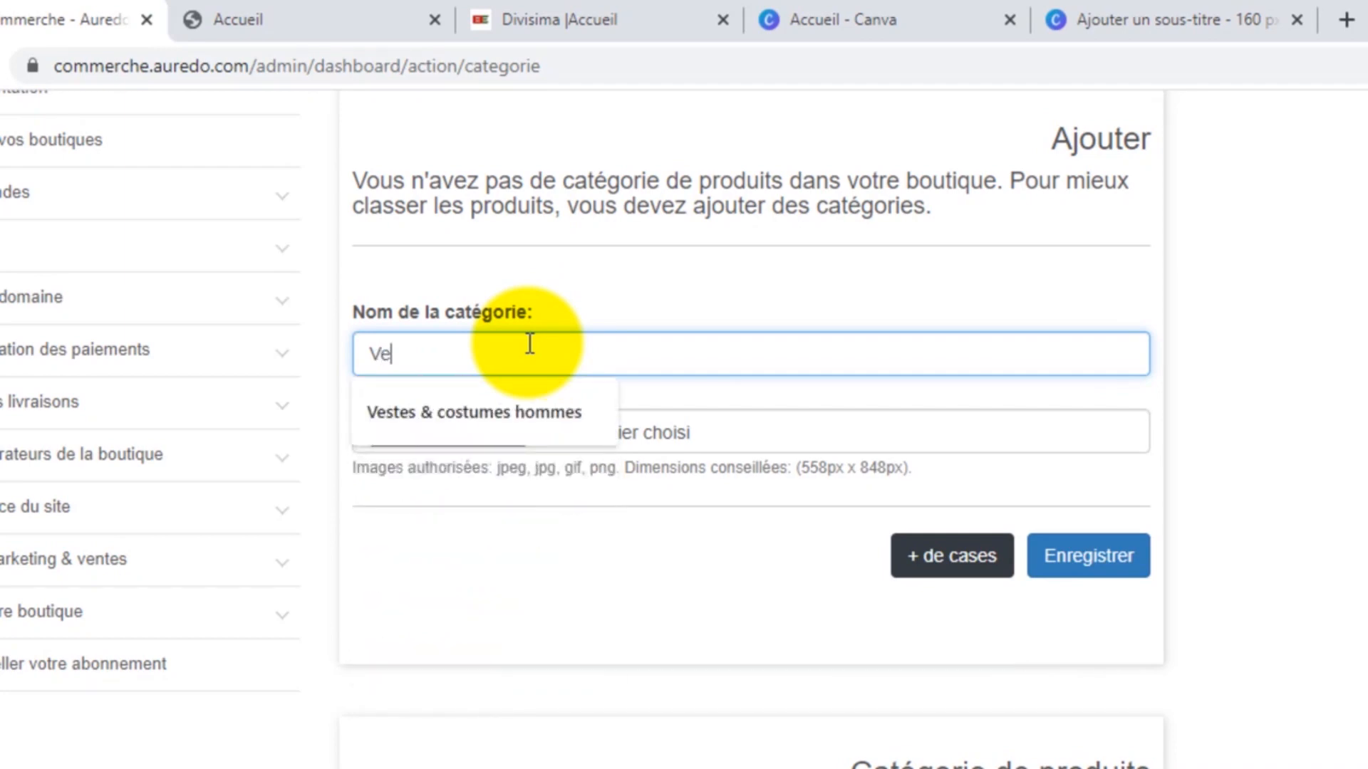
key("BackSpace")
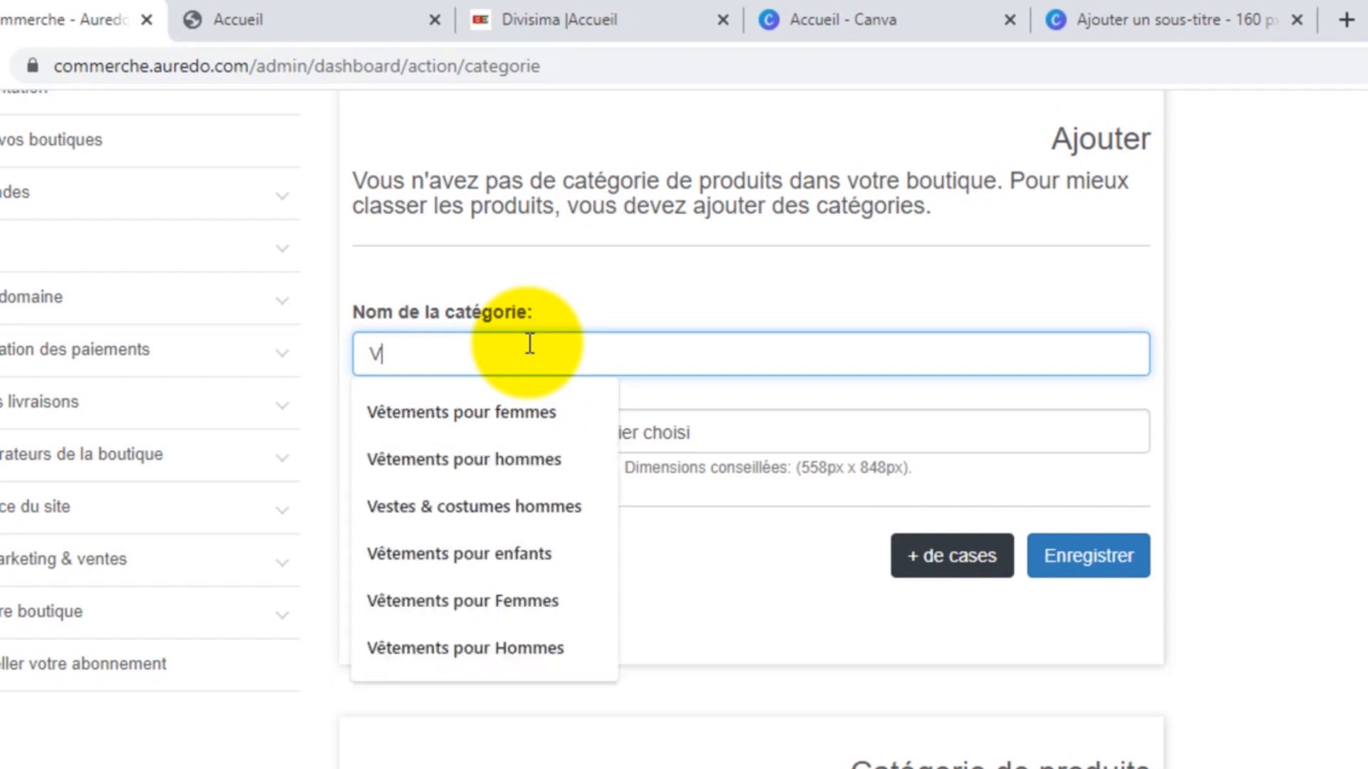
type("ê")
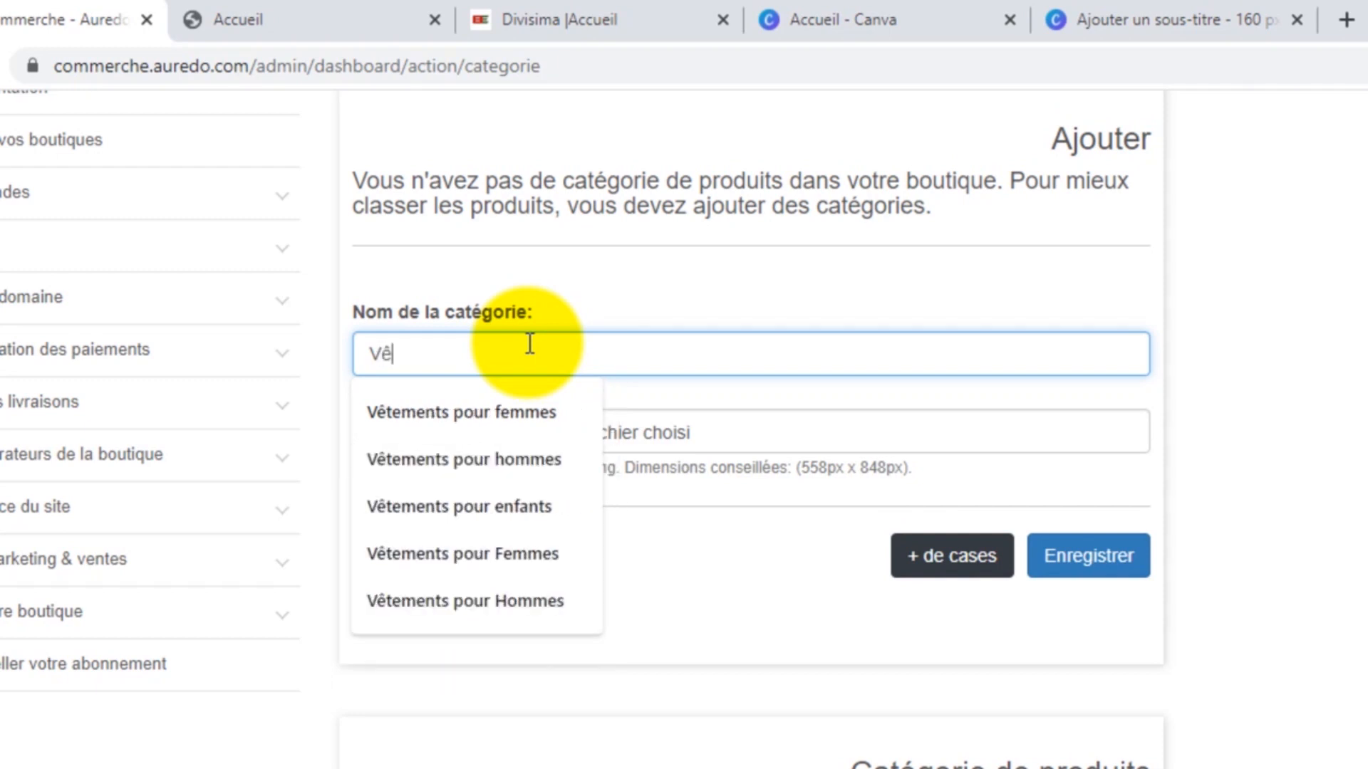
type("tement pour ")
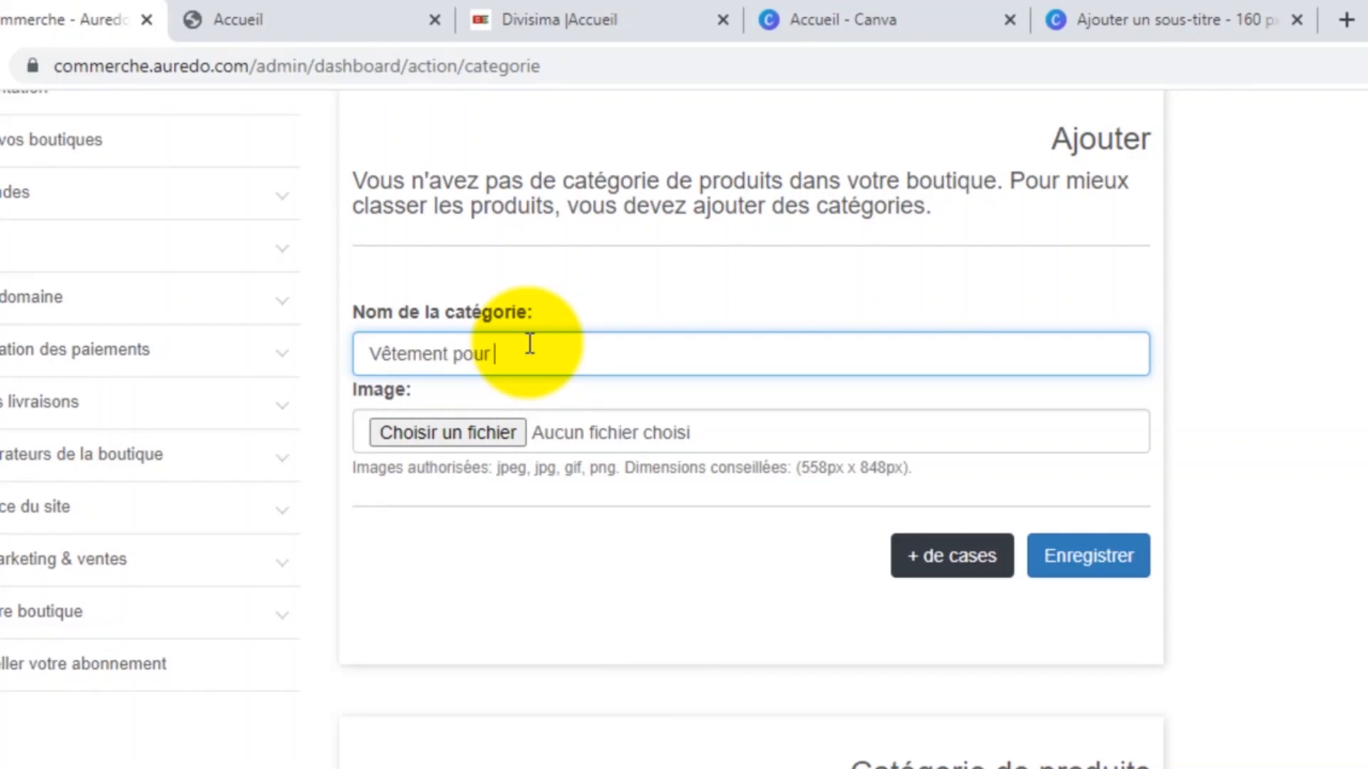
type("Femmes")
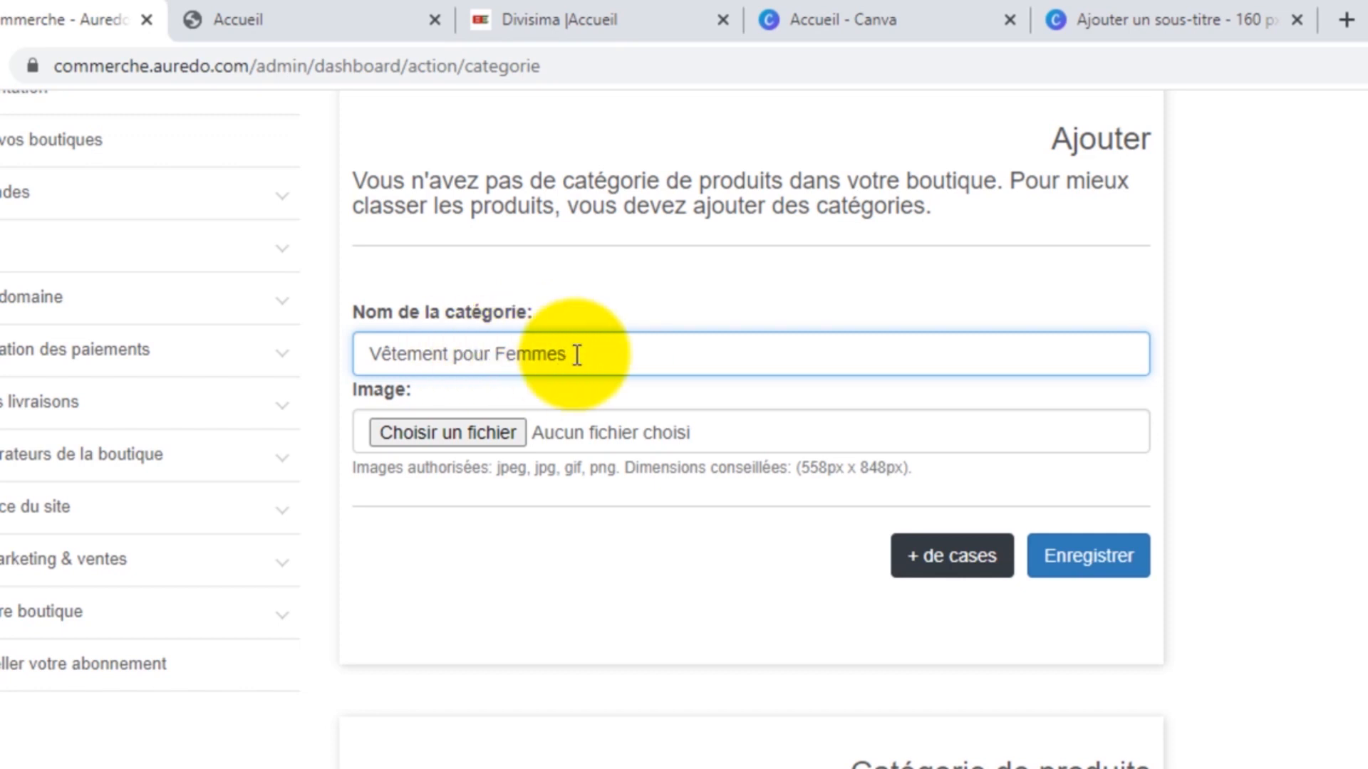
left_click(449, 354)
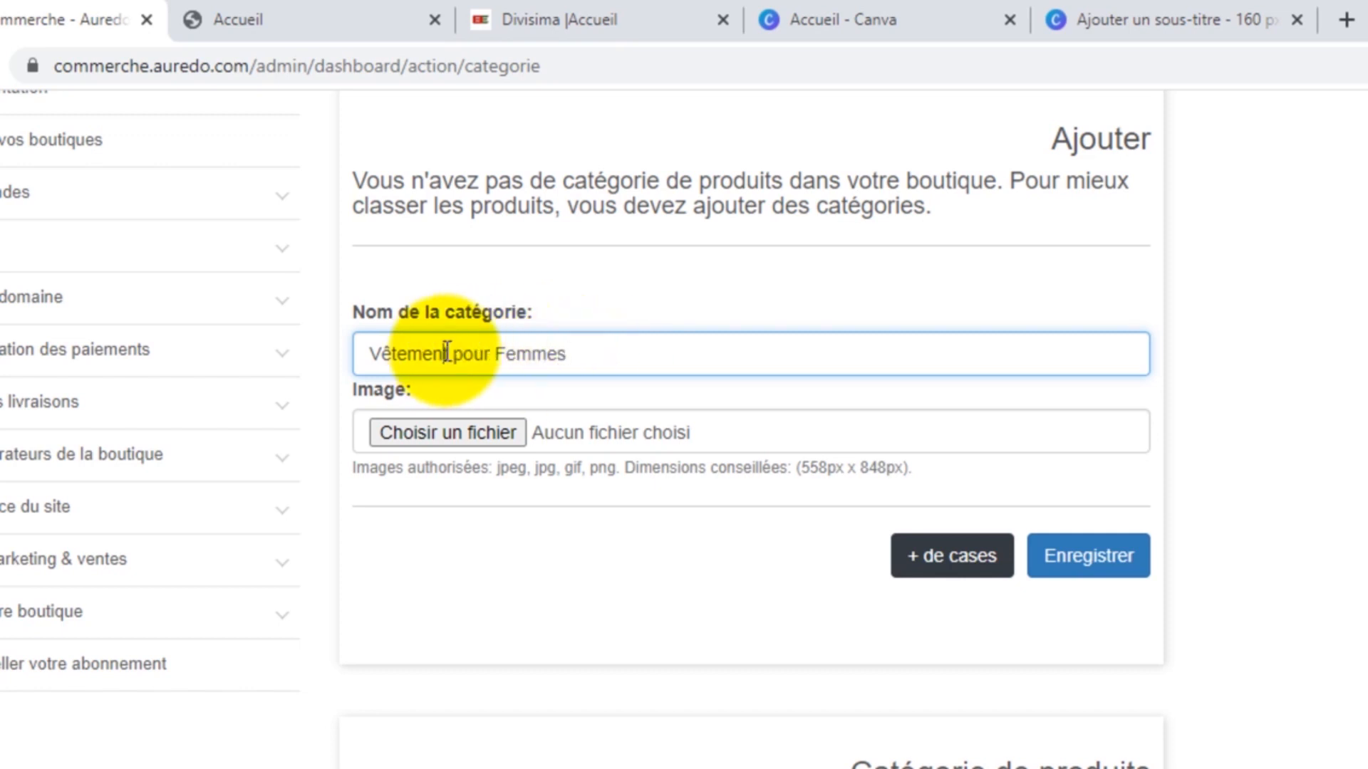
type("s")
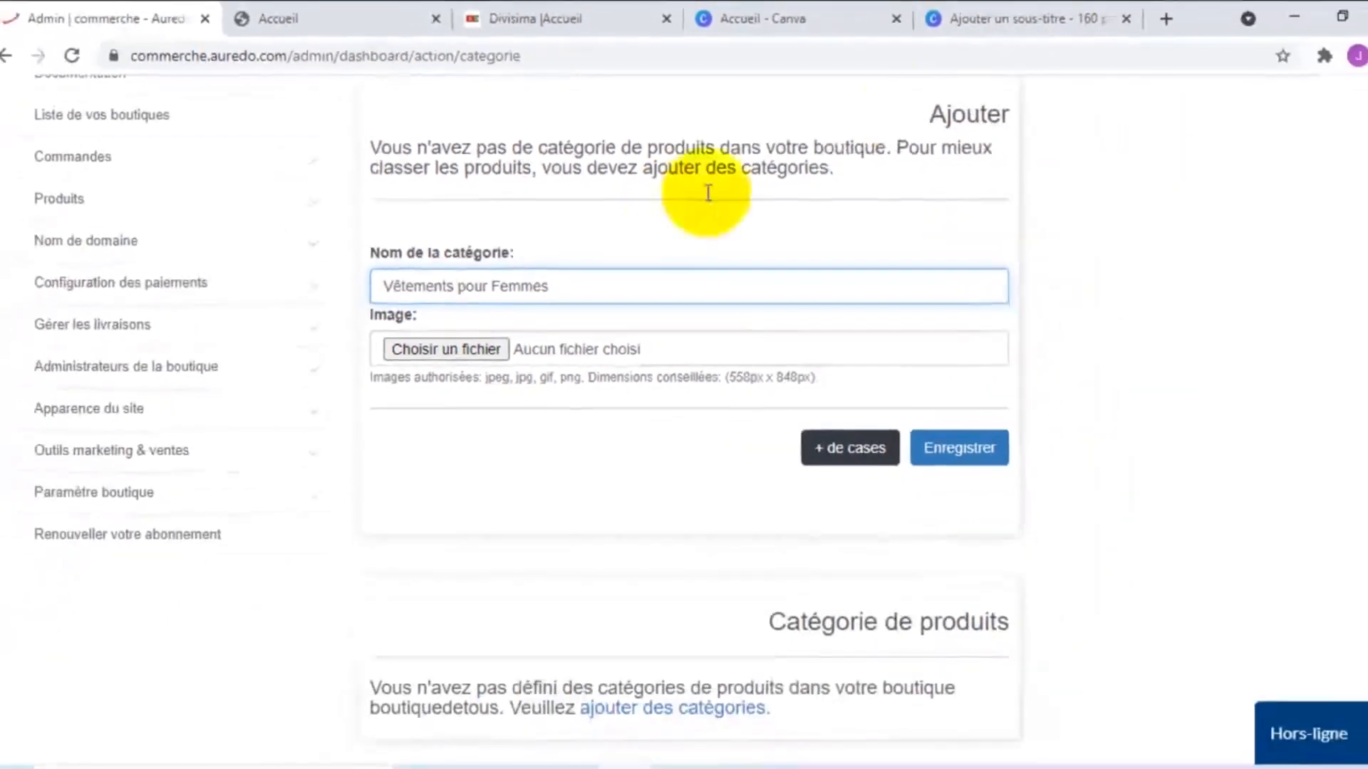
Close the old "Ajouter un sous-titre" design and check the recommended image dimensions in the category form.
left_click(1124, 16)
left_click(822, 9)
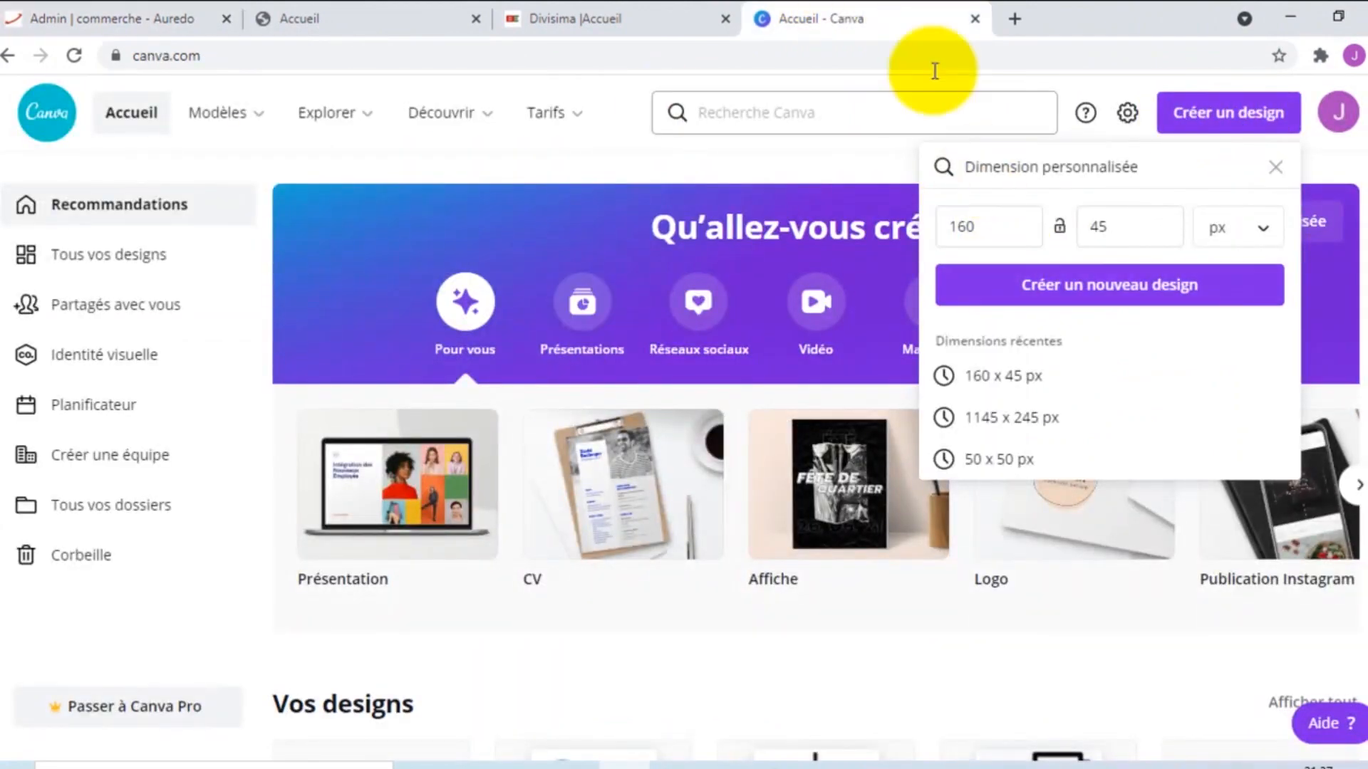
left_click(349, 11)
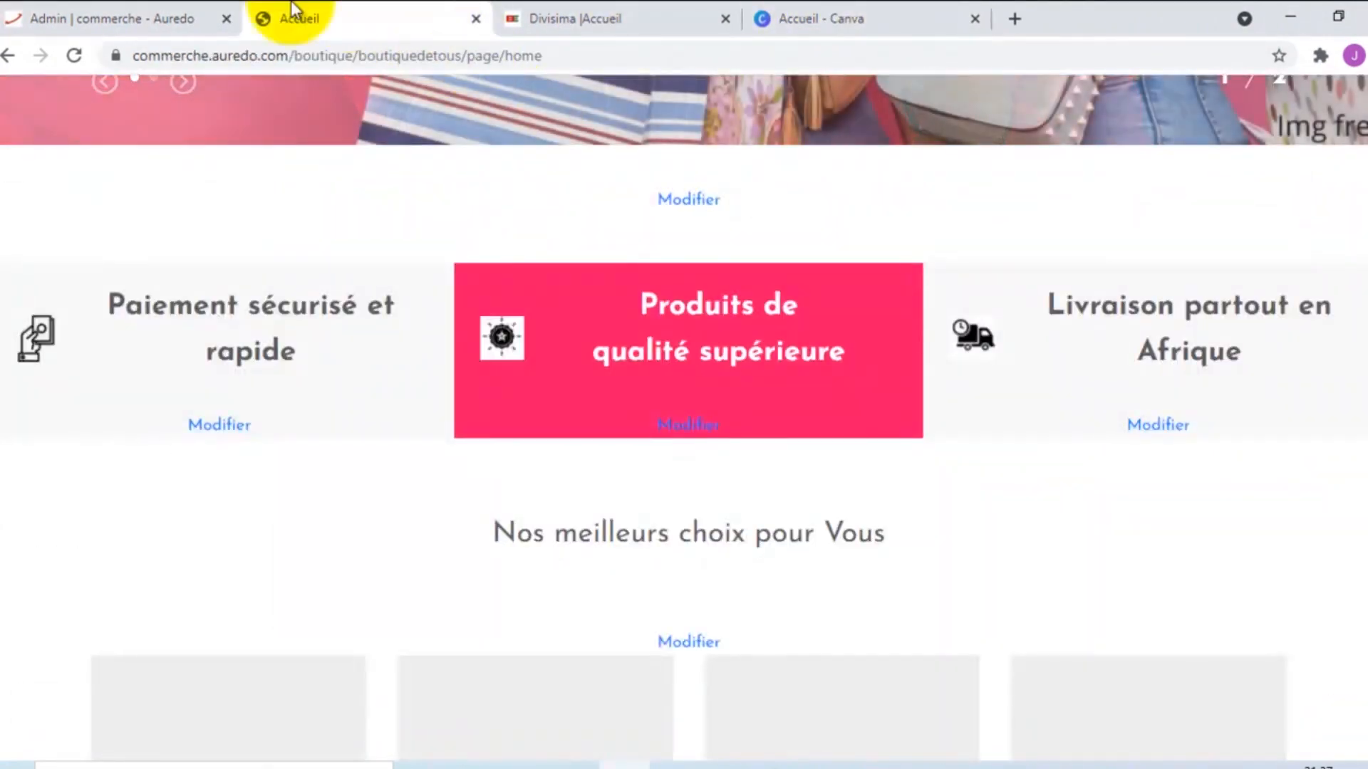
left_click(132, 13)
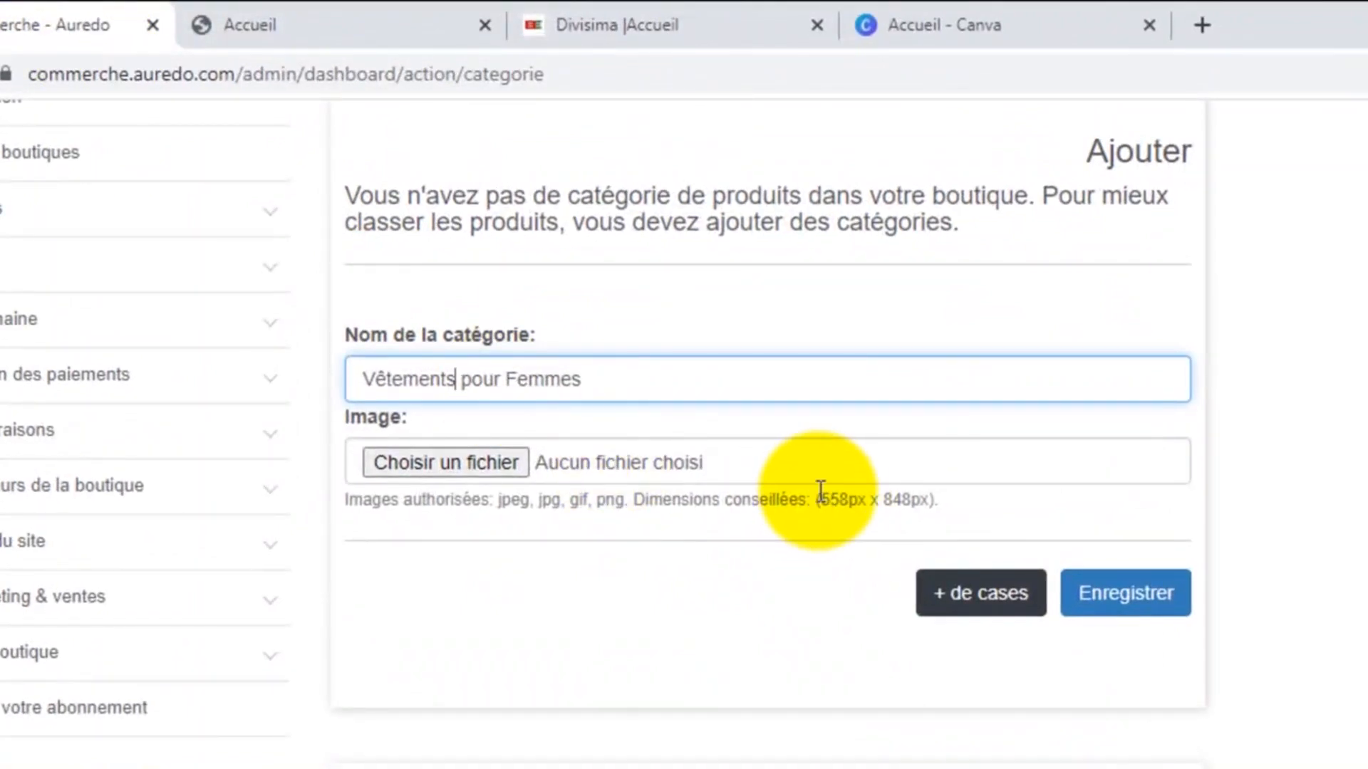
Switch to Canva and create a new design with custom dimensions of 558 x 848 px, rechecking the size against the category form.
left_click(931, 25)
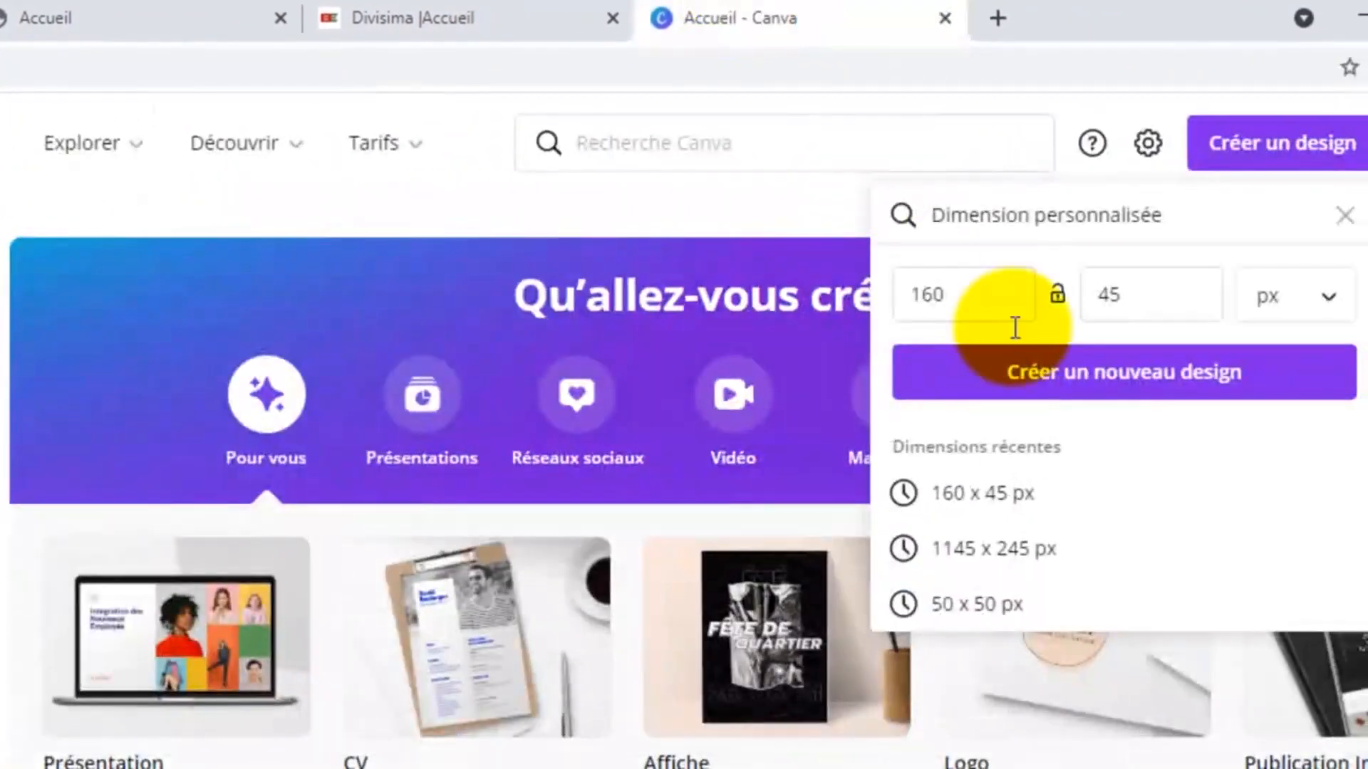
double_click(946, 288)
type("558")
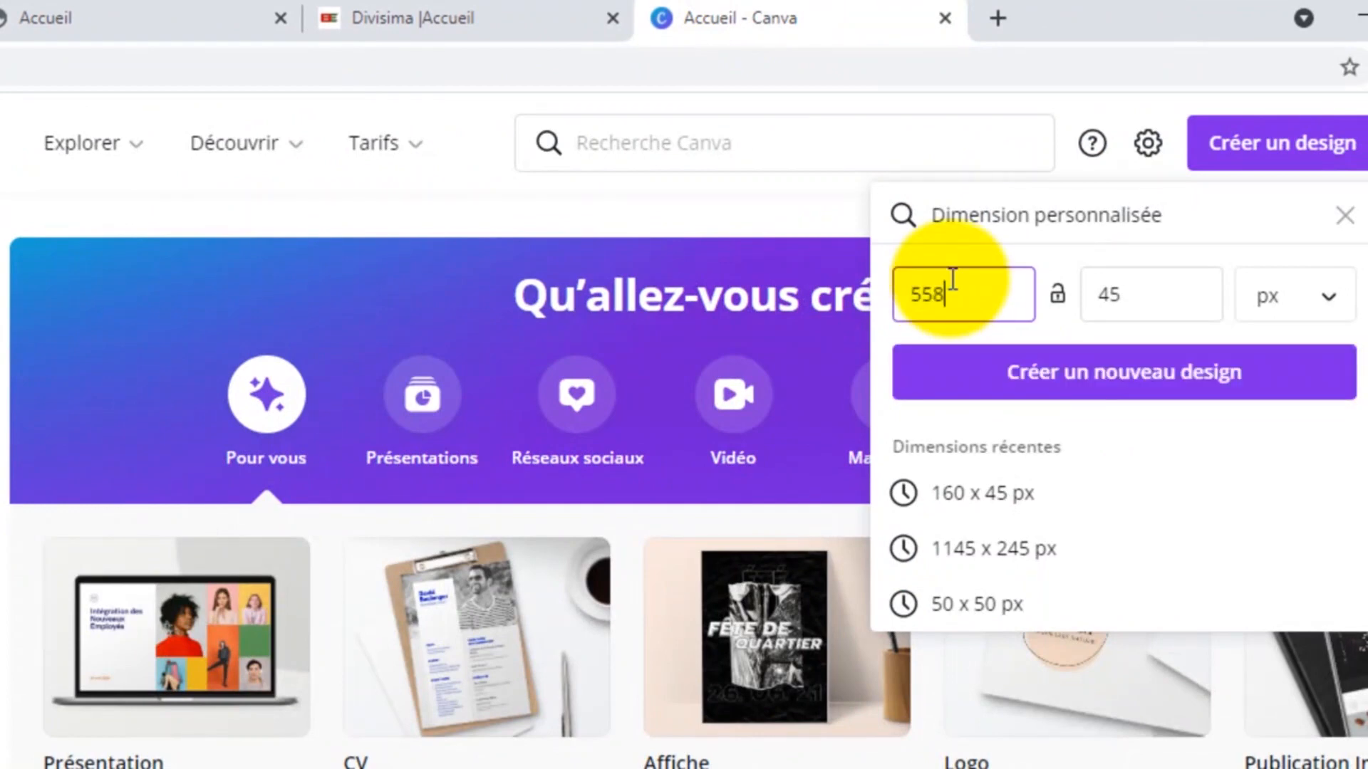
double_click(1111, 285)
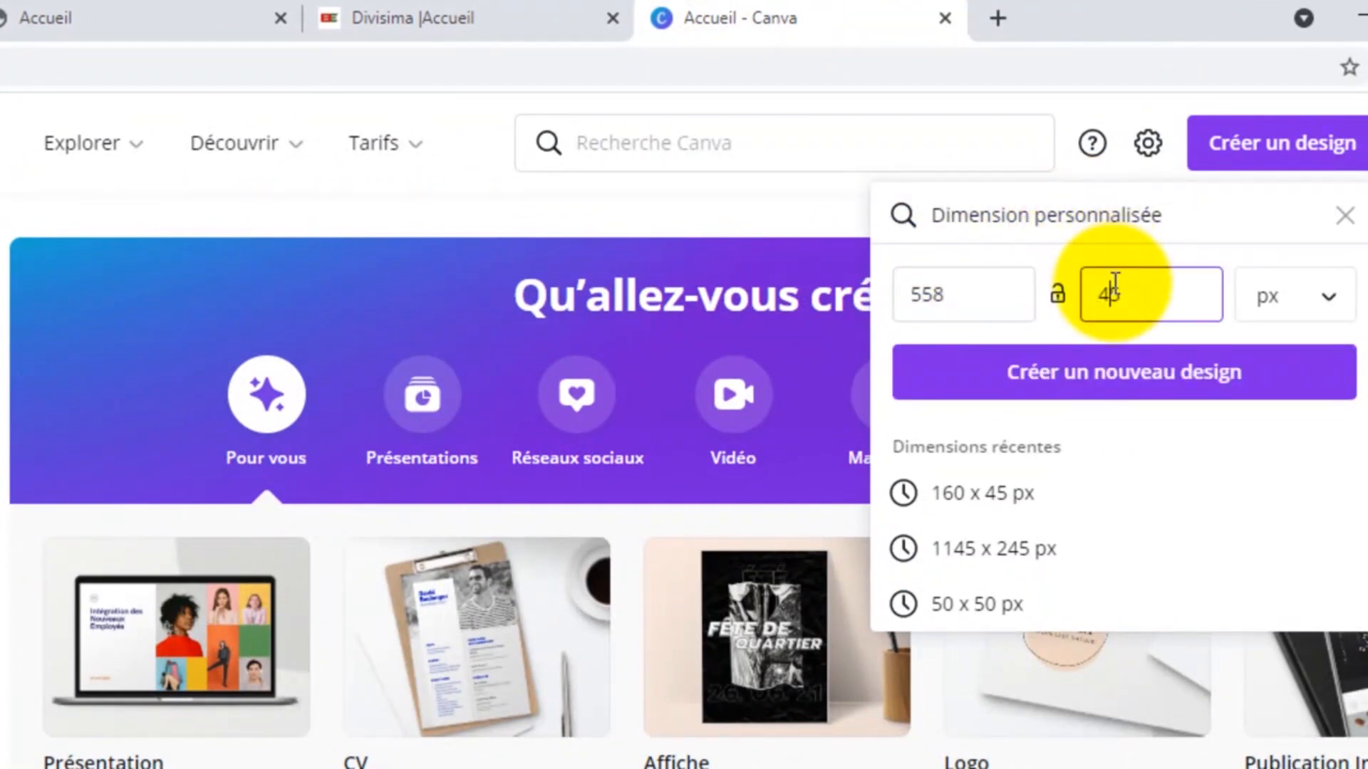
type("848")
left_click(96, 11)
left_click(1, 13)
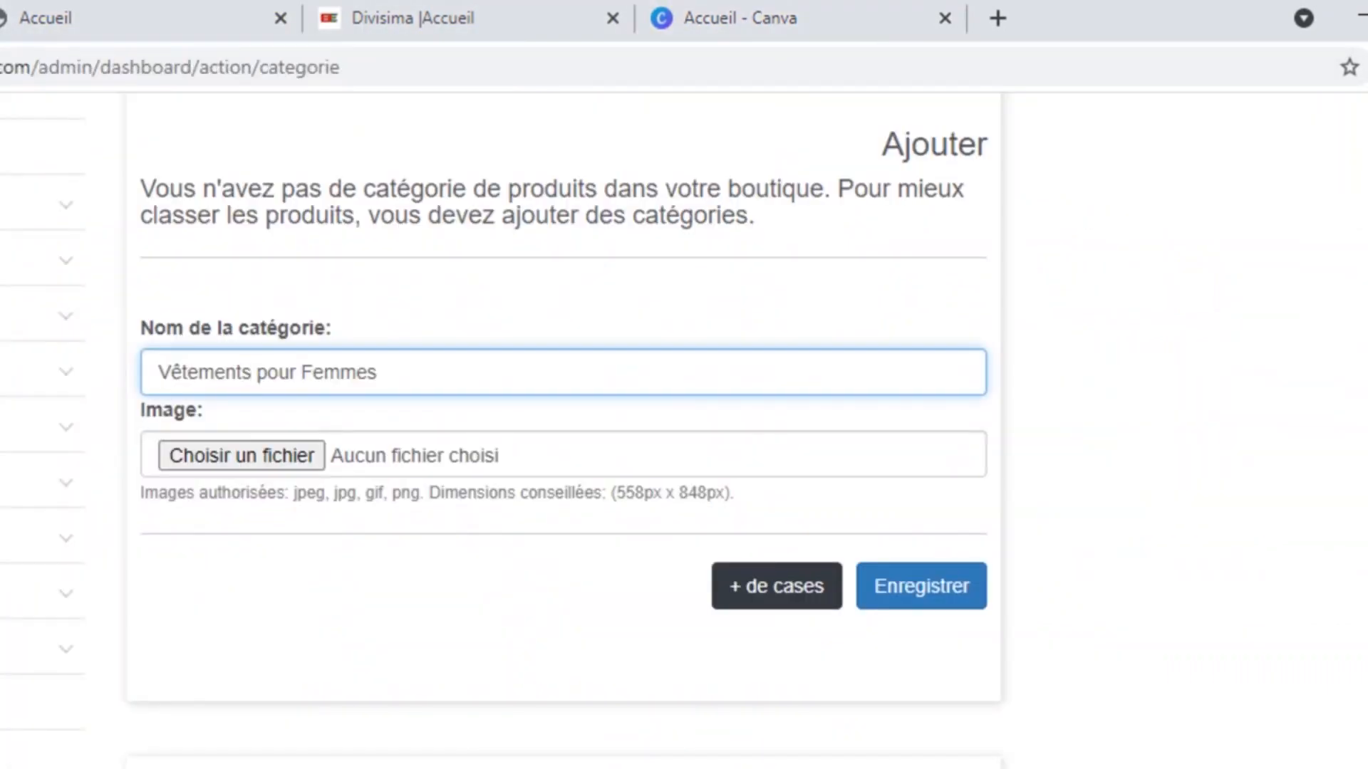
left_click(773, 18)
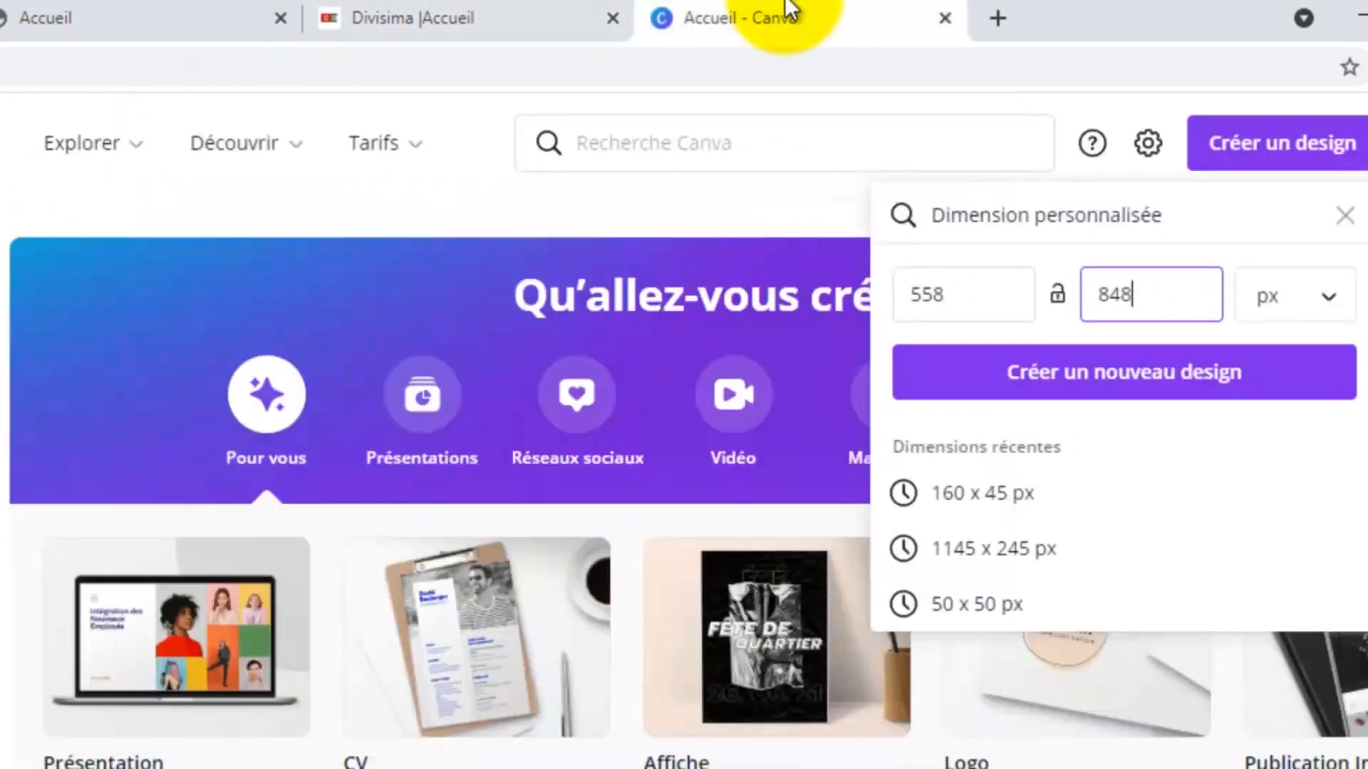
left_click(1133, 378)
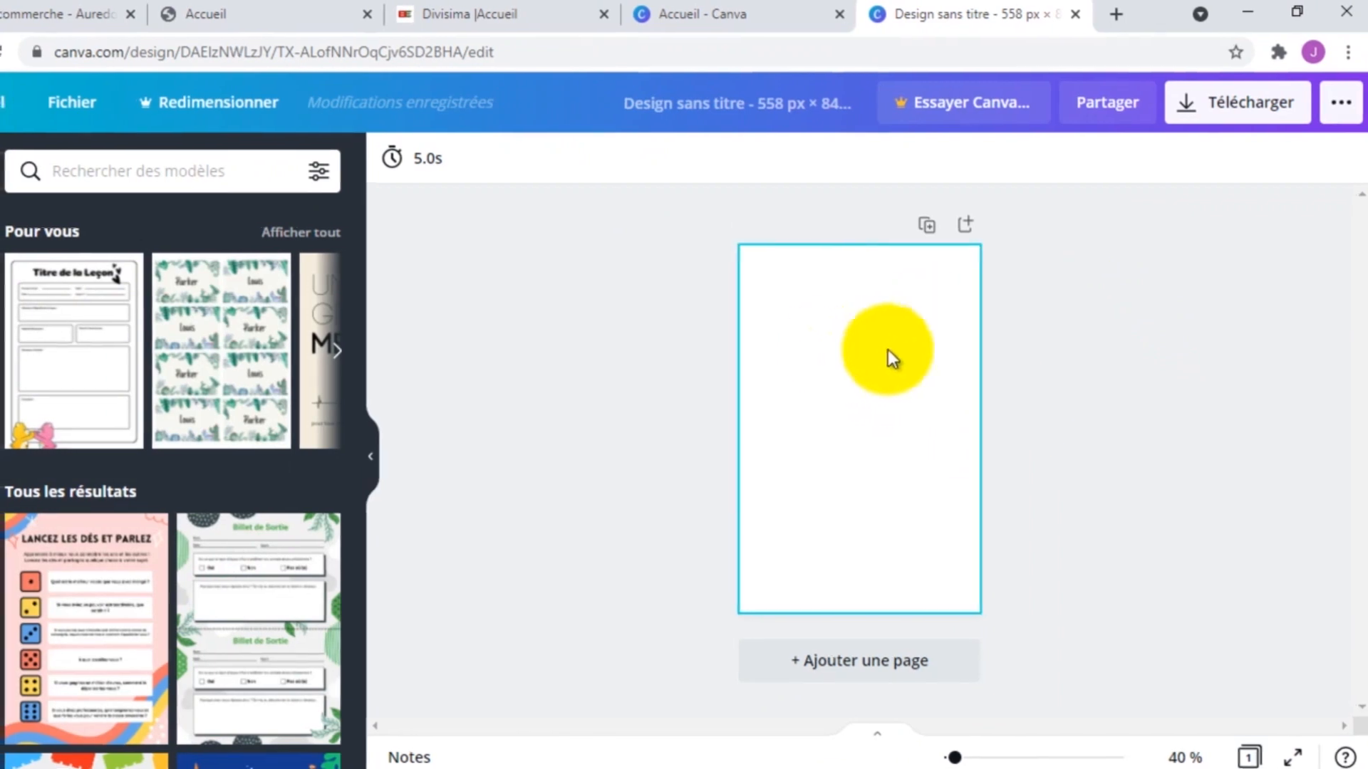
Upload the photo o.jpg from the Images > images > telecharge folder to the Canva media library.
left_click(7, 324)
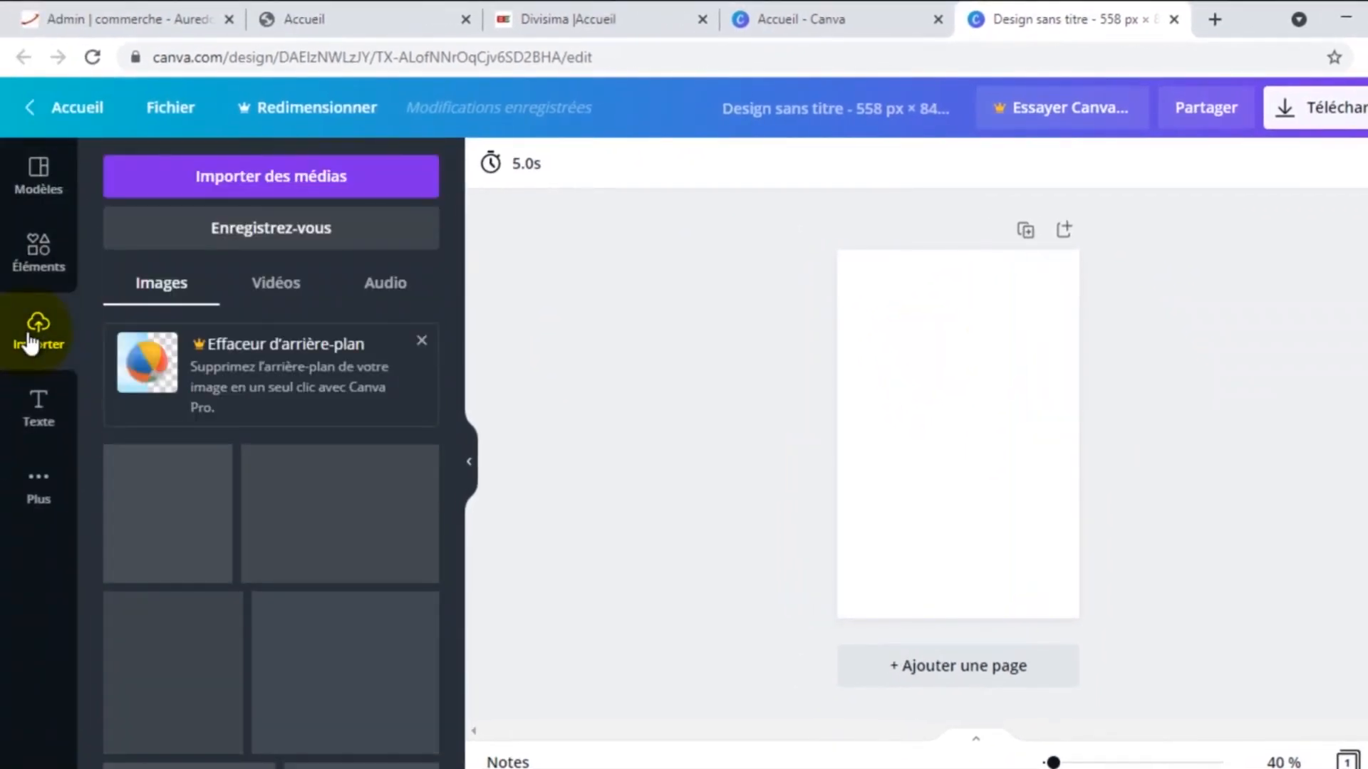
left_click(220, 176)
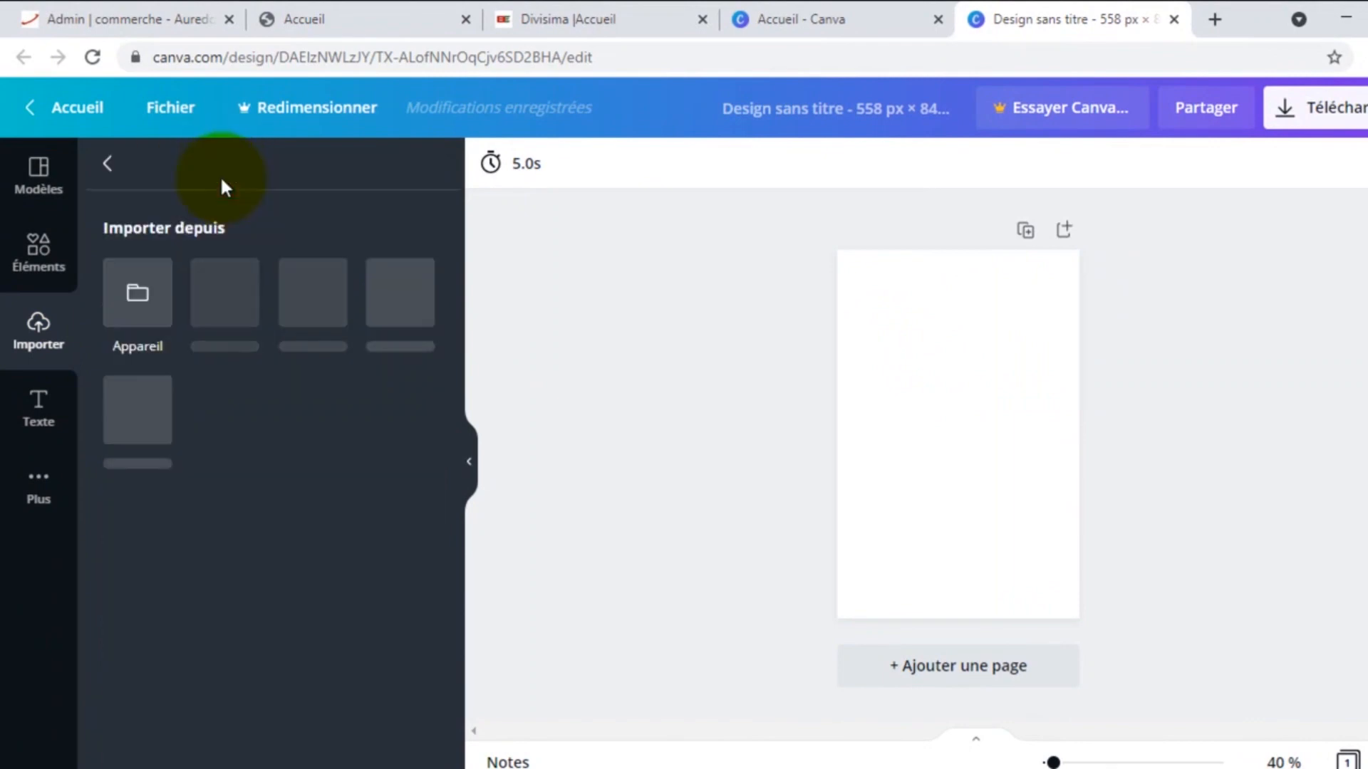
left_click(138, 291)
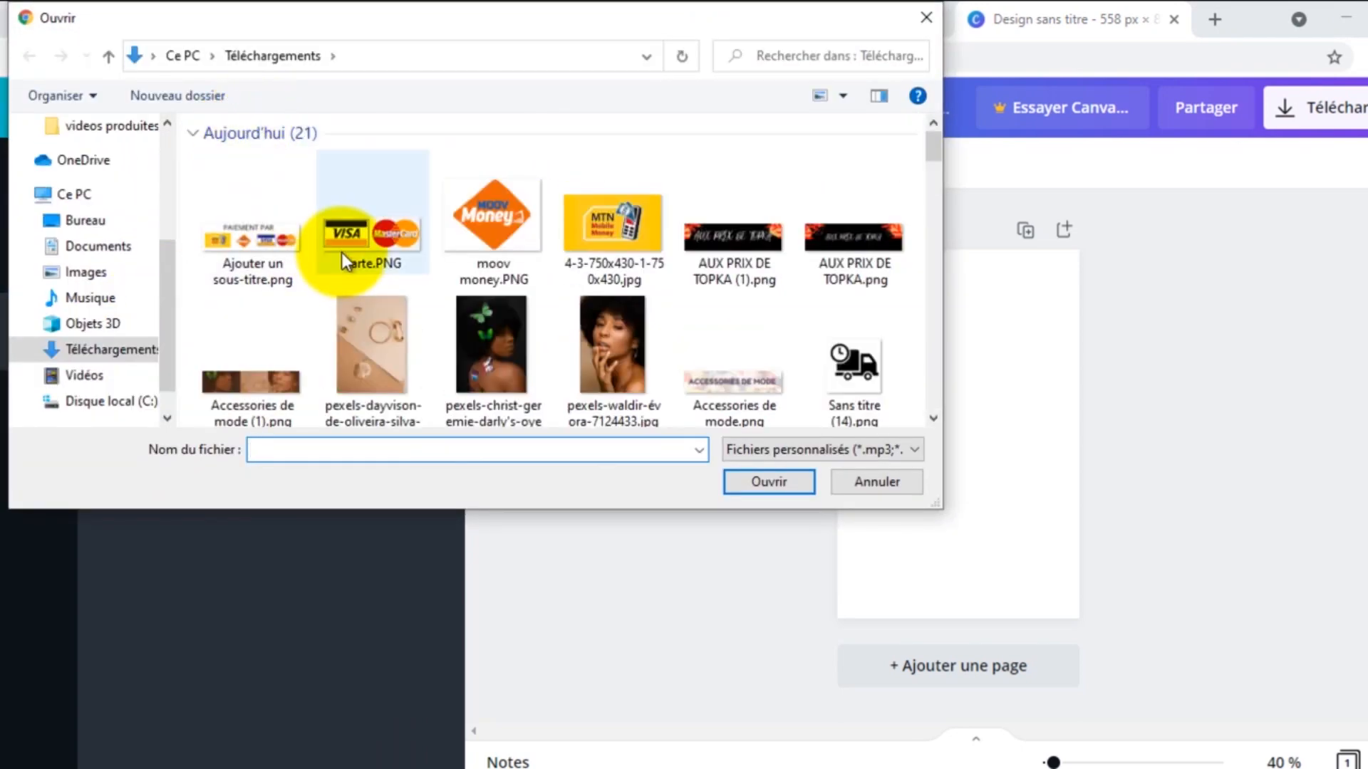
left_click(89, 272)
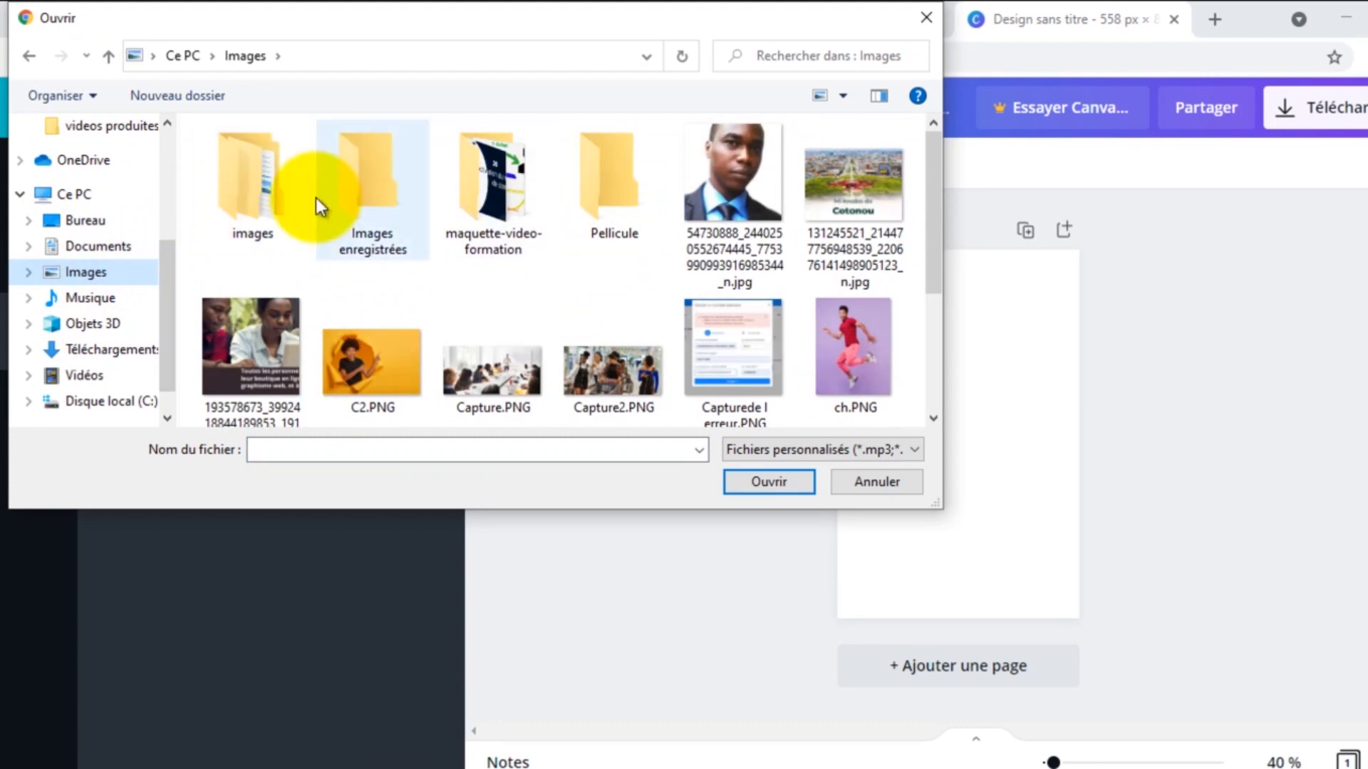
double_click(245, 182)
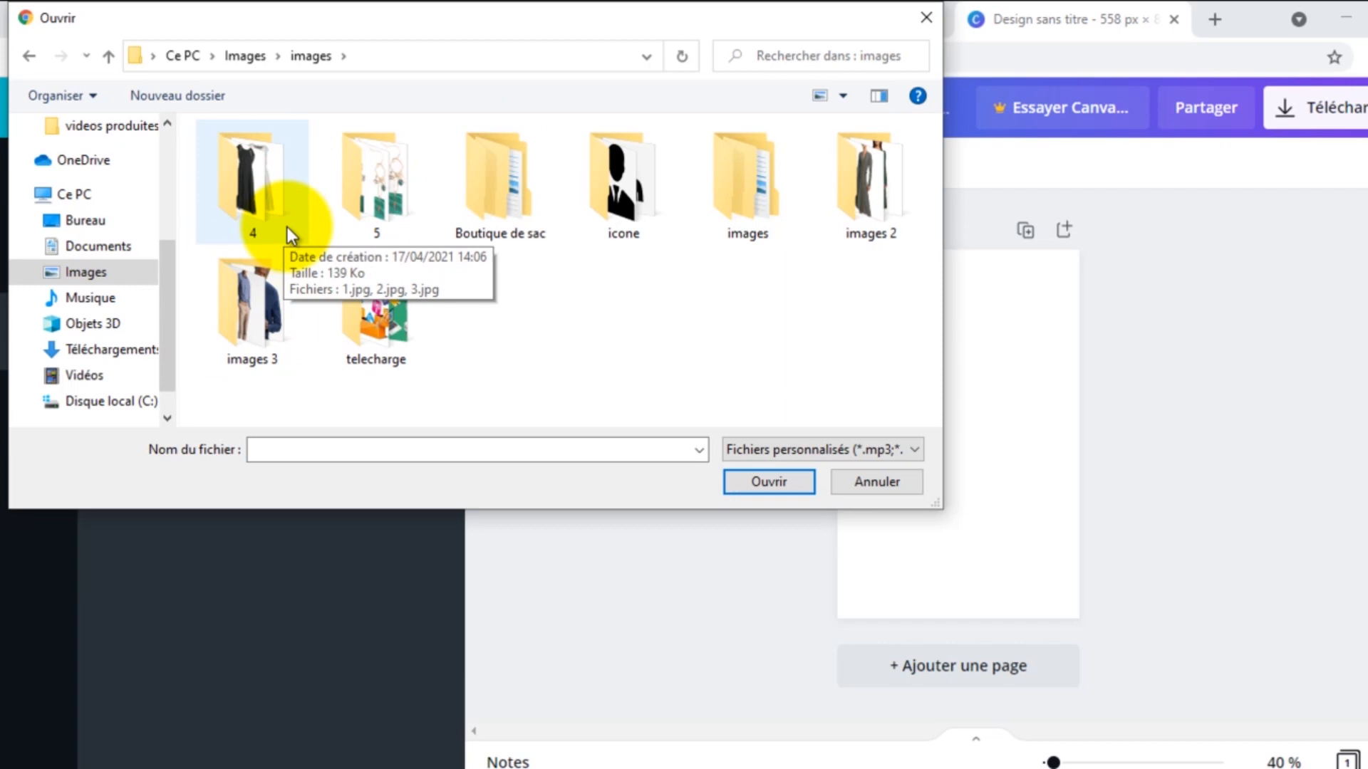
double_click(374, 297)
scroll(506, 240, "down", 5)
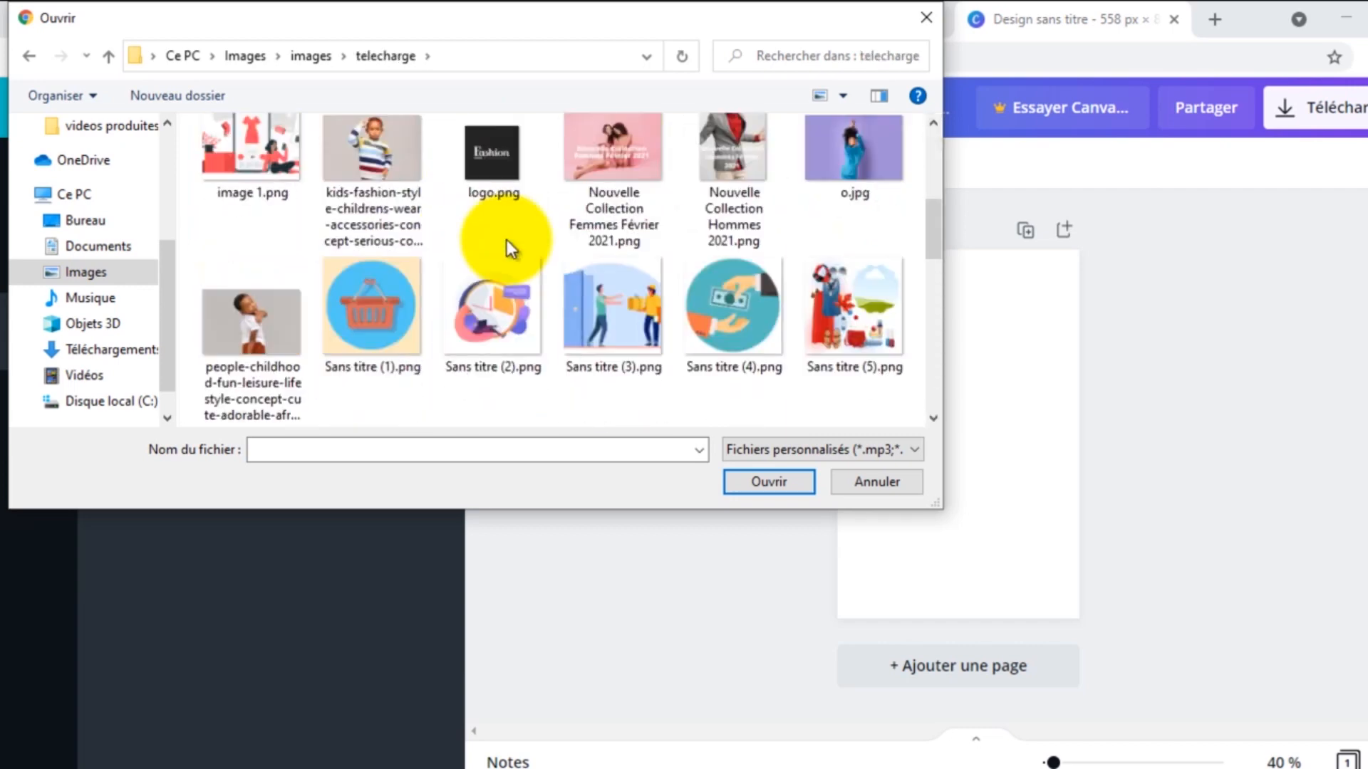
scroll(505, 239, "down", 5)
scroll(507, 241, "up", 6)
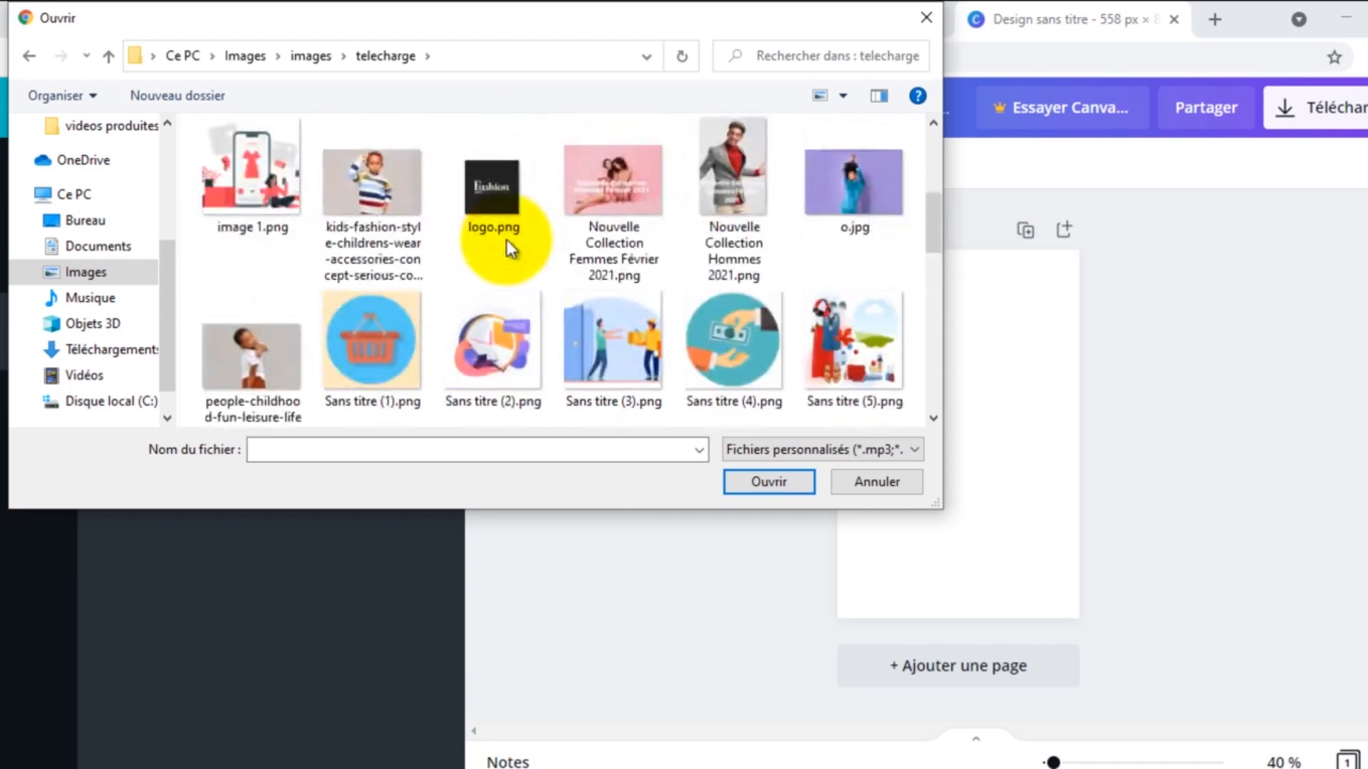
double_click(856, 188)
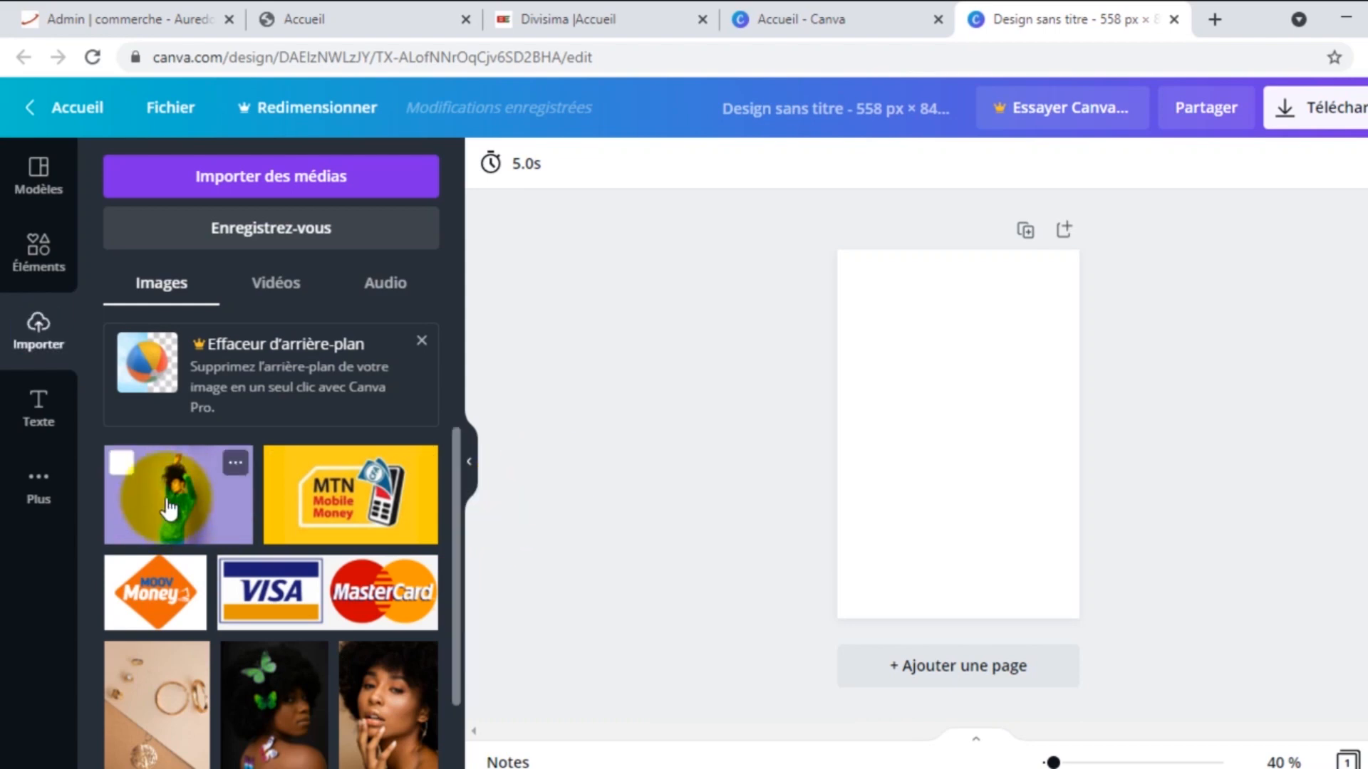
Place the uploaded photo of the woman in the blue dress on the page and enlarge it to cover the whole page.
left_click_drag(178, 499, 924, 415)
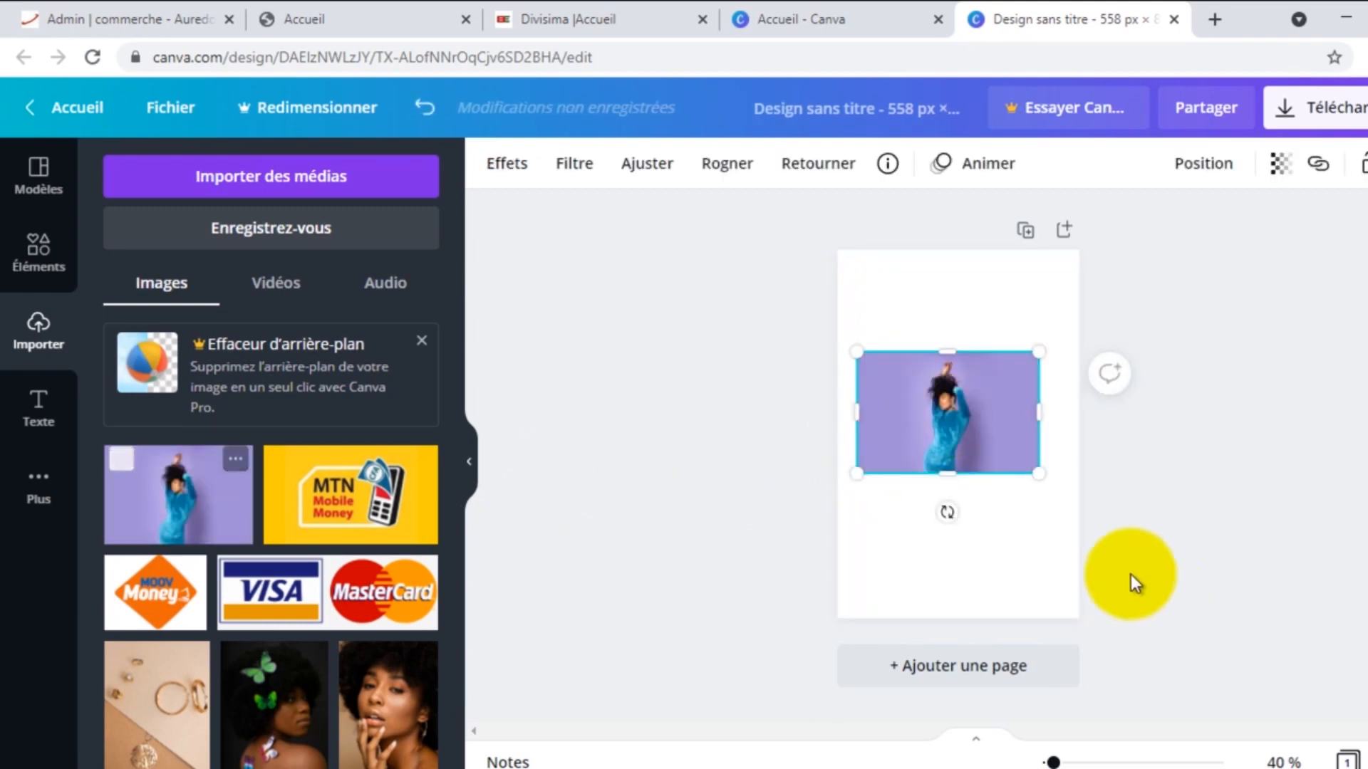
left_click_drag(1054, 482, 1139, 632)
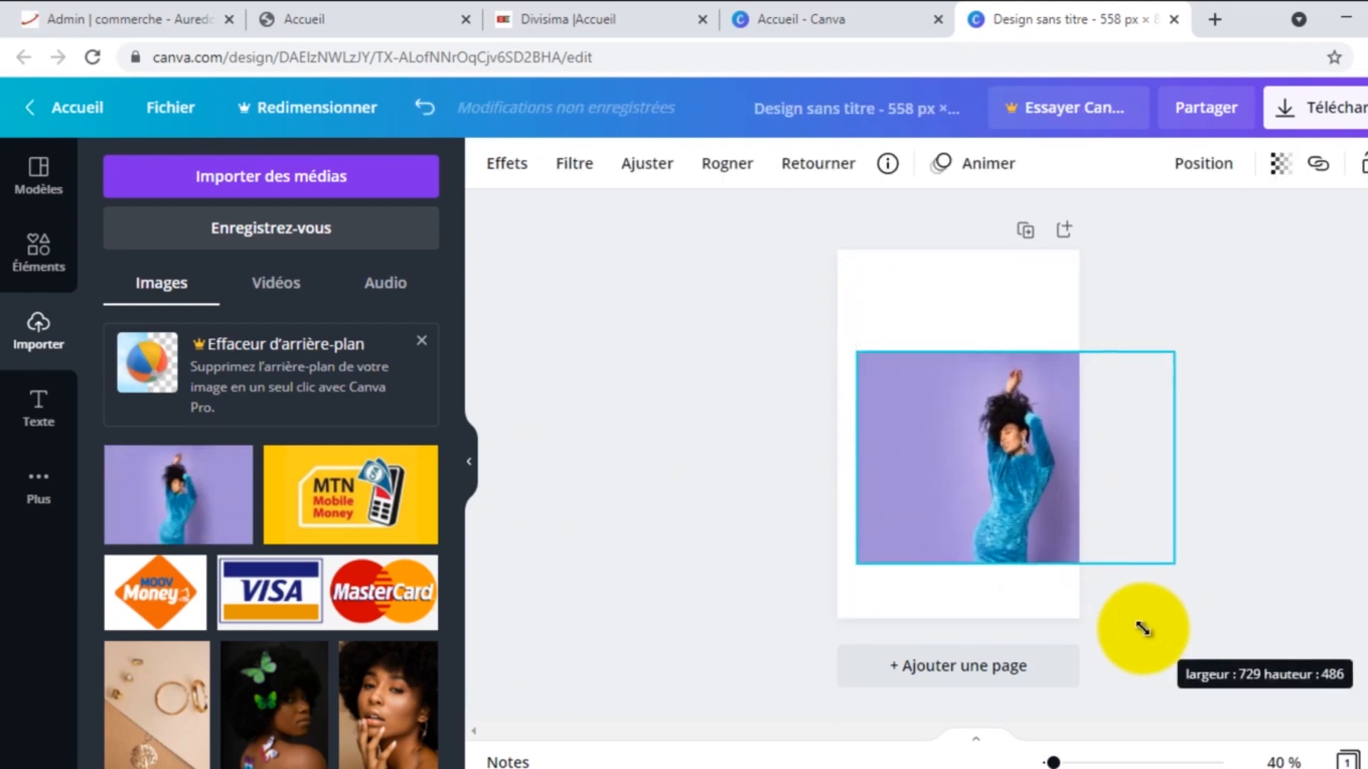
left_click_drag(955, 464, 926, 366)
left_click_drag(979, 467, 992, 618)
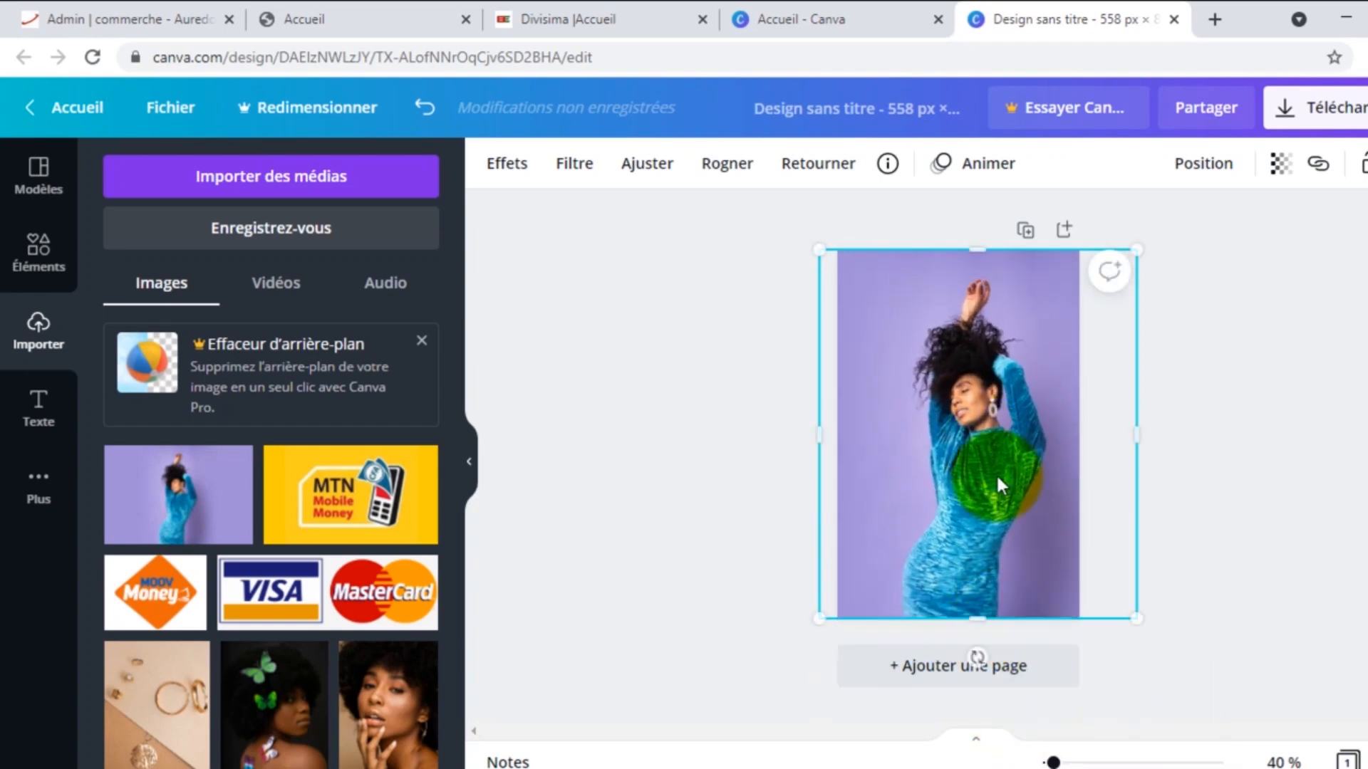
left_click(1203, 459)
left_click(950, 461)
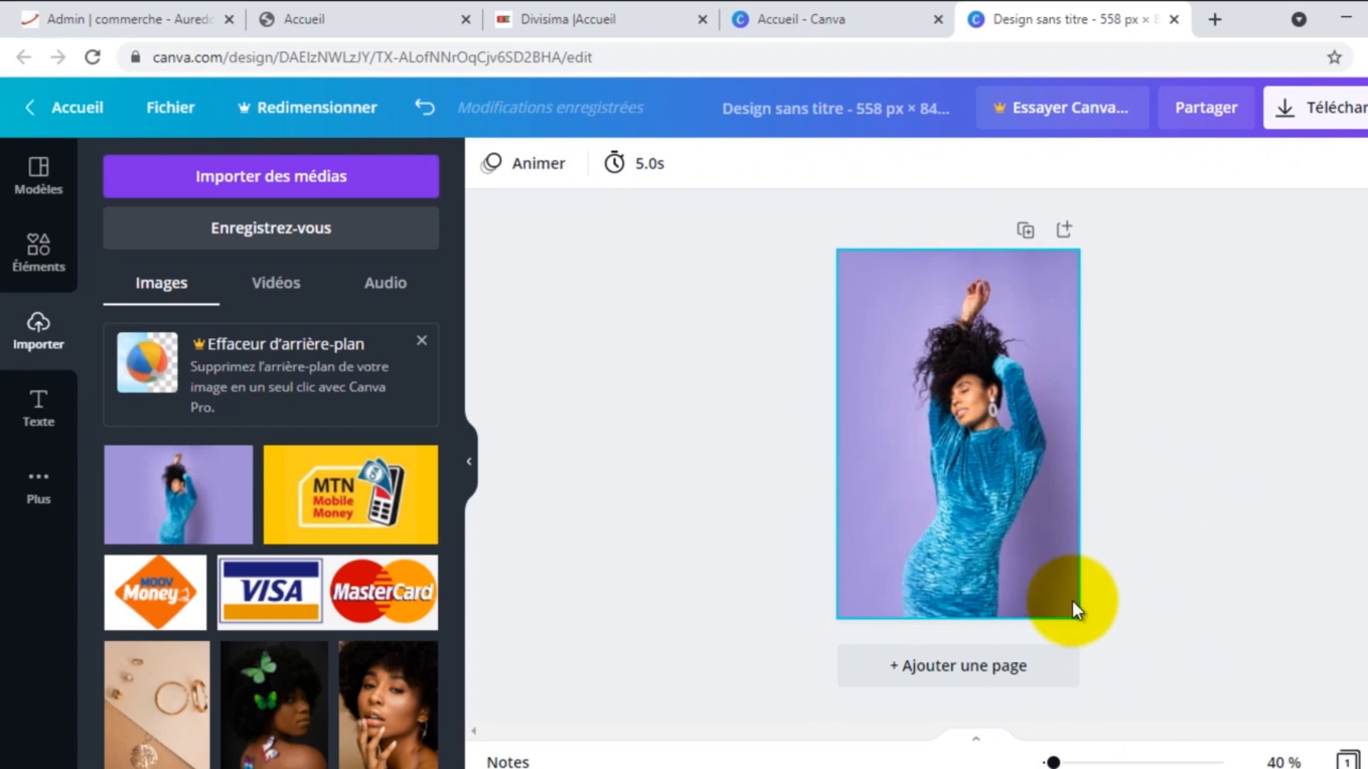
Download the finished 558 x 848 px design as a PNG file.
left_click(1176, 510)
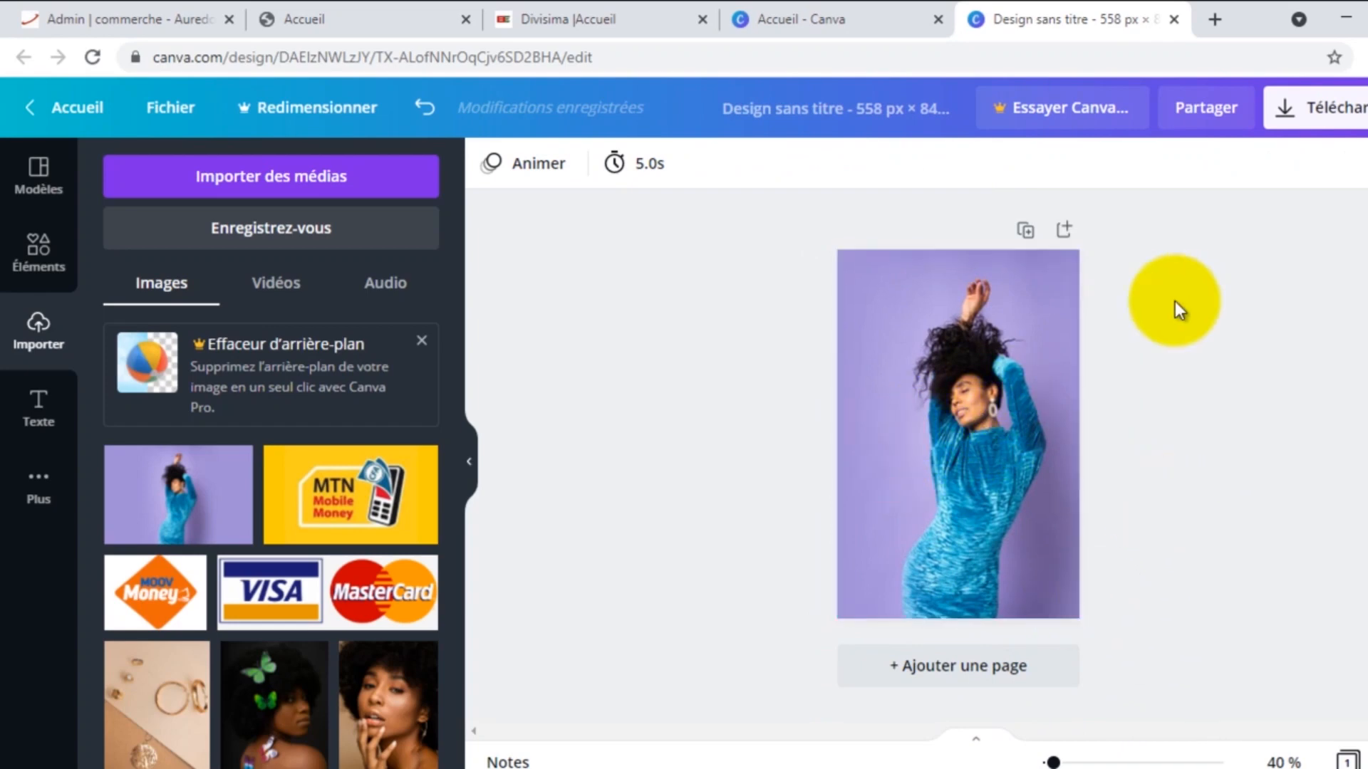
left_click(1335, 109)
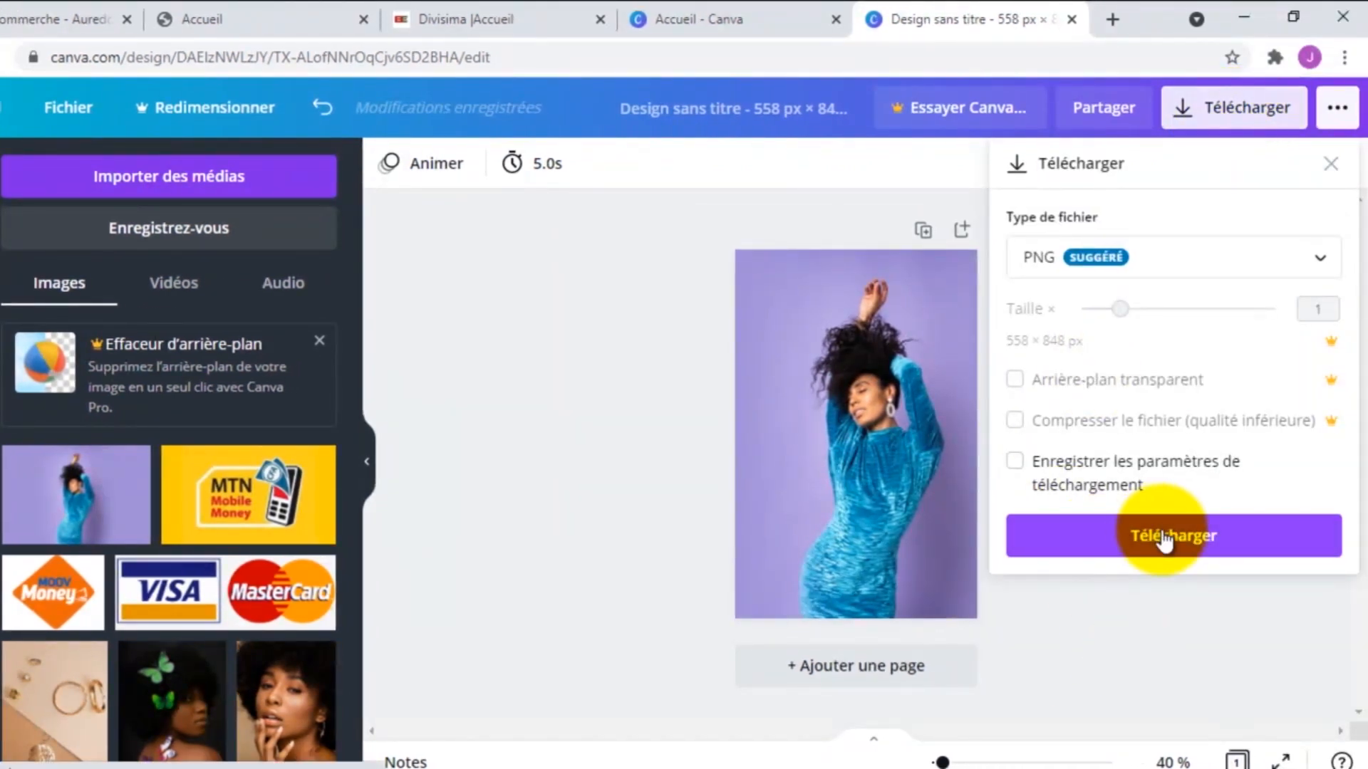
left_click(1165, 541)
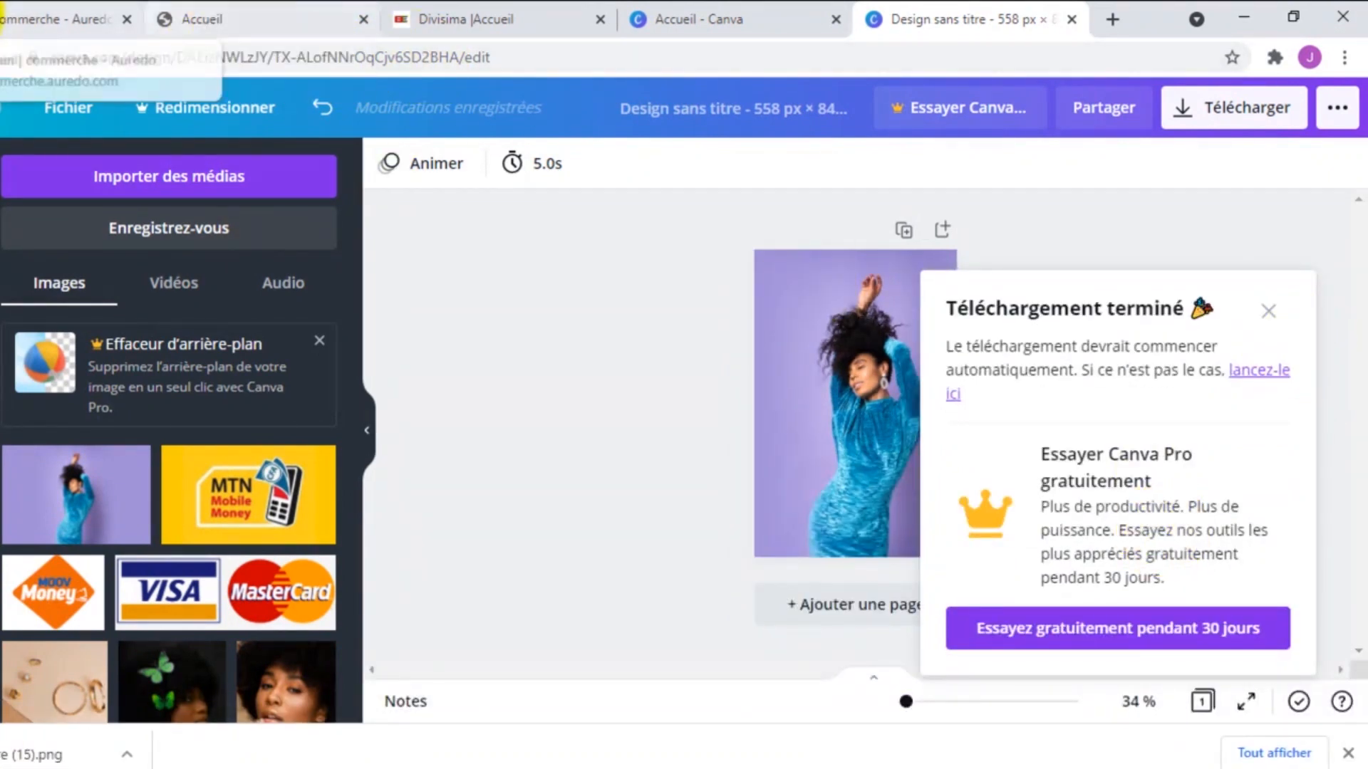
Return to the shop admin, attach Sans titre (15).png from Téléchargements as the category image and save the category.
left_click(29, 19)
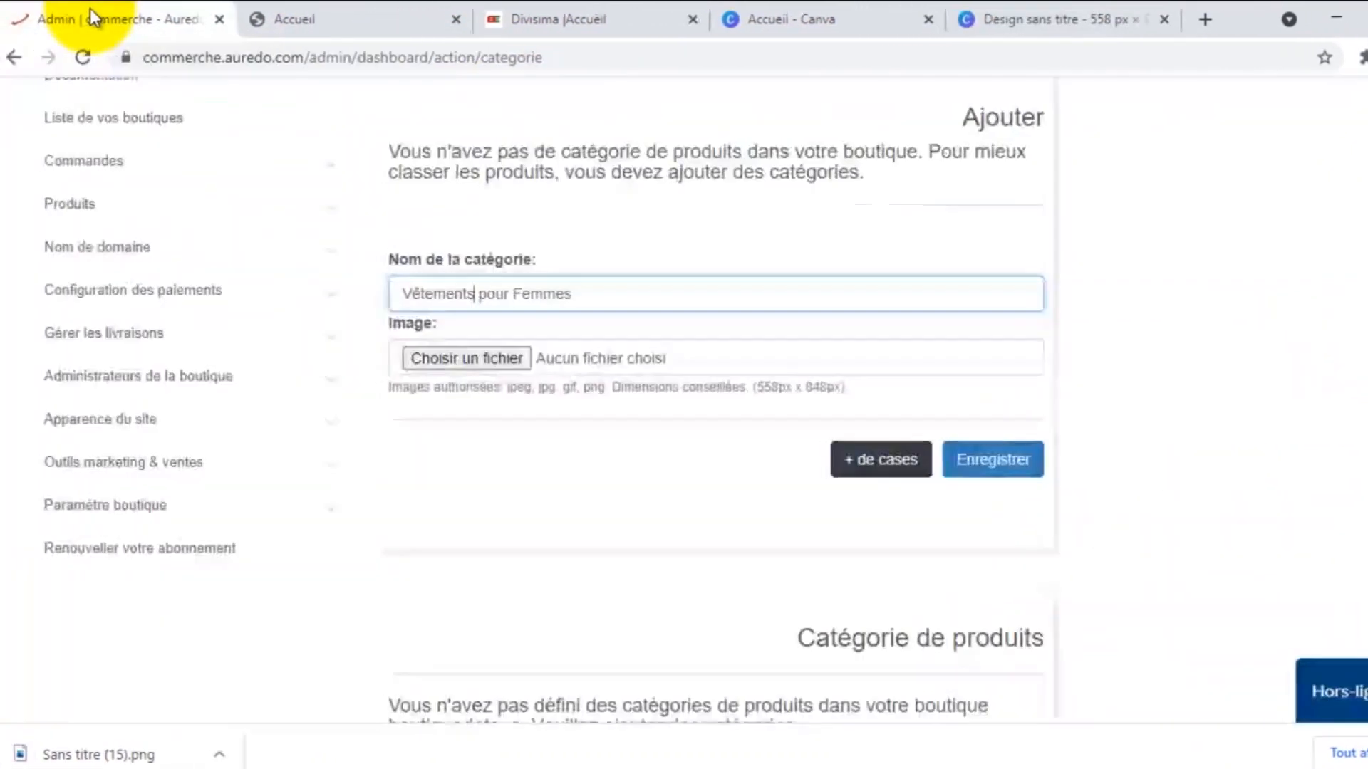
left_click(502, 357)
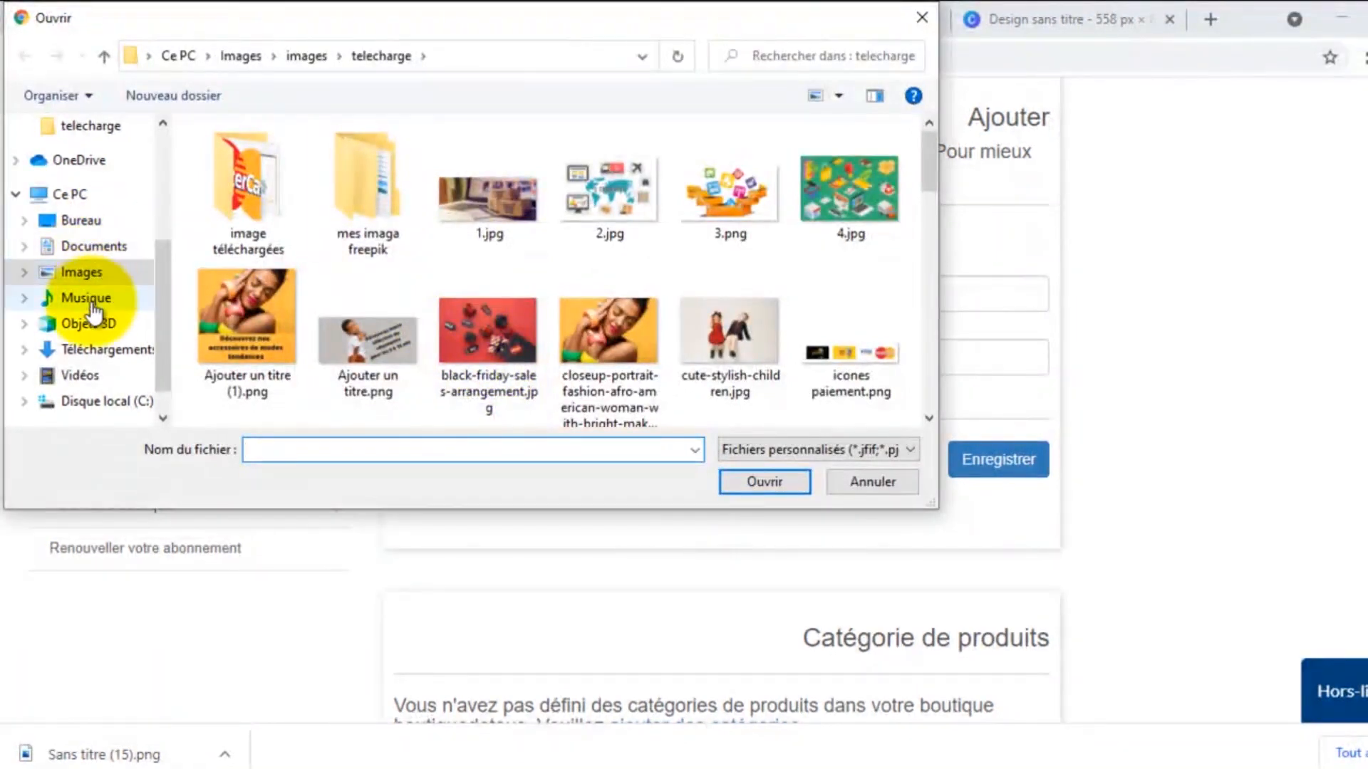
left_click(102, 354)
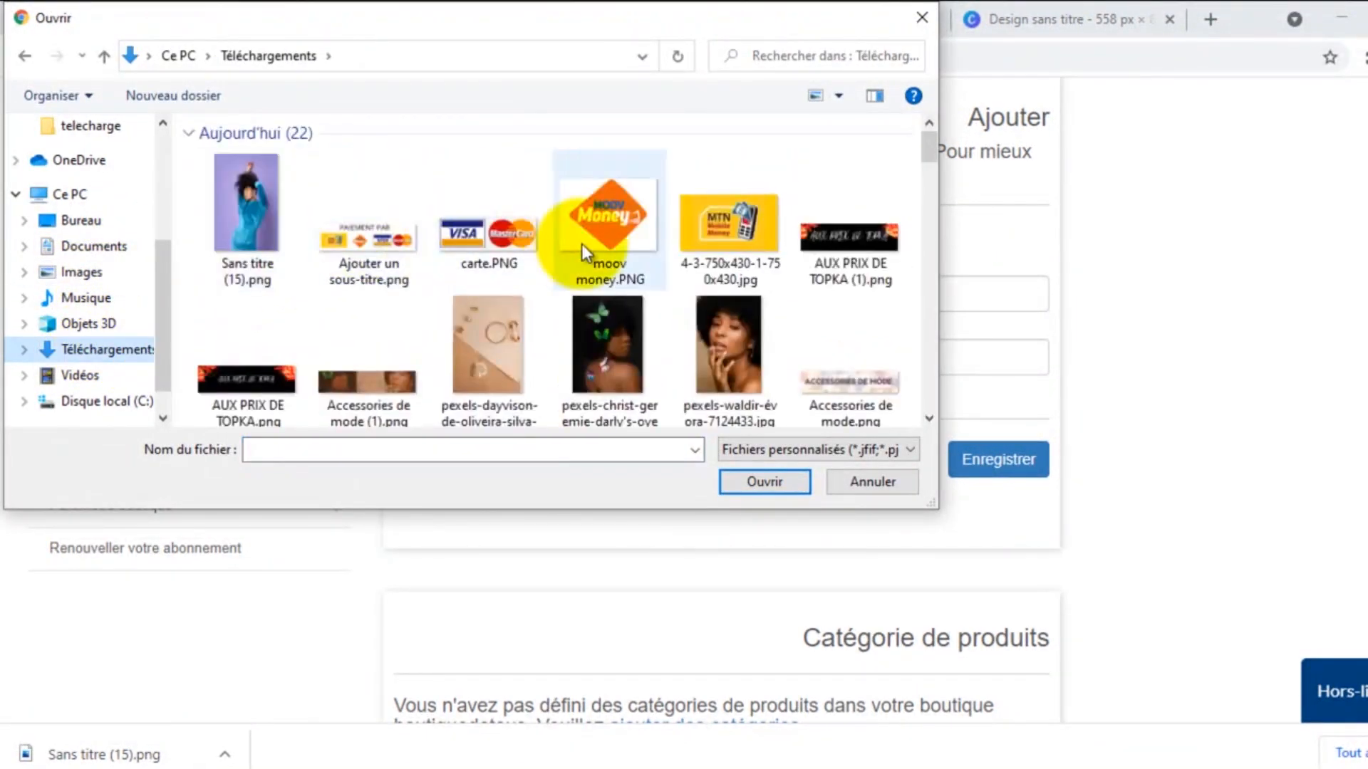
double_click(248, 206)
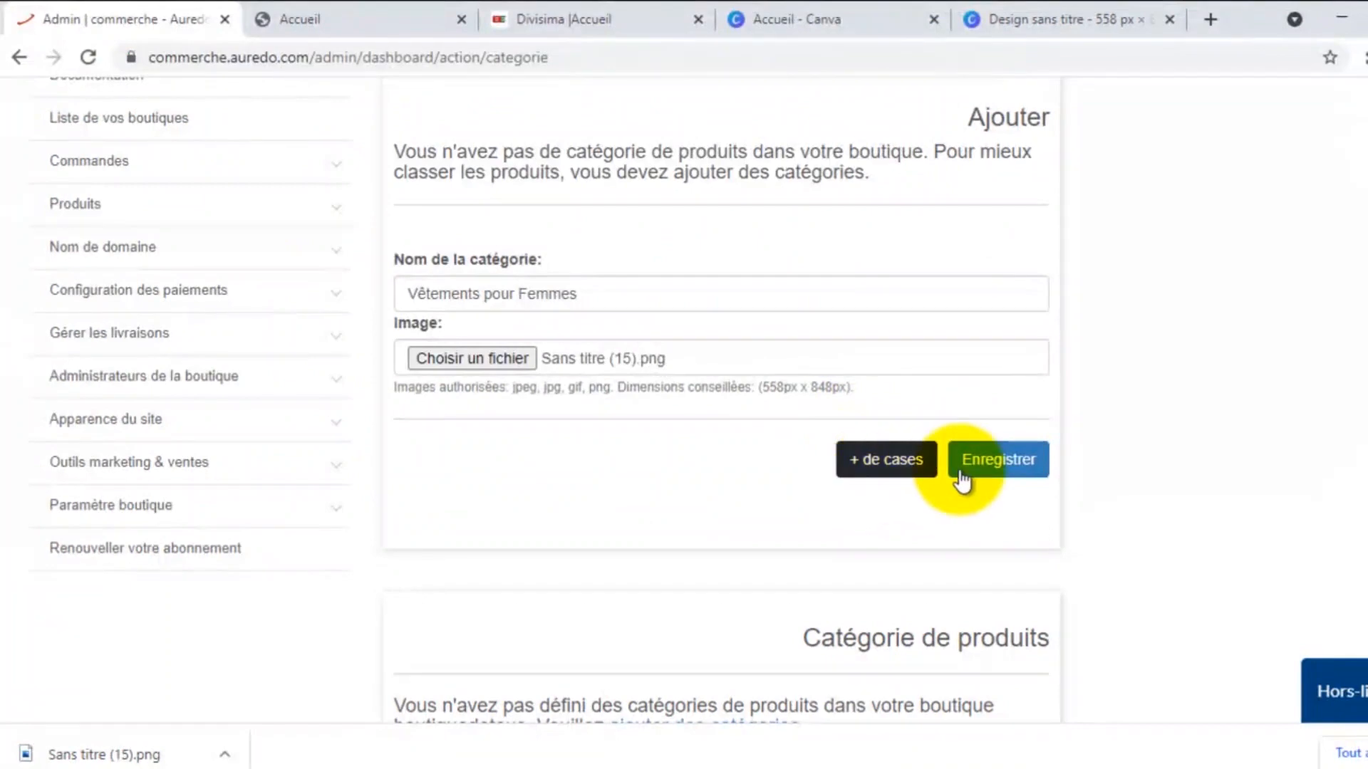
left_click(1004, 470)
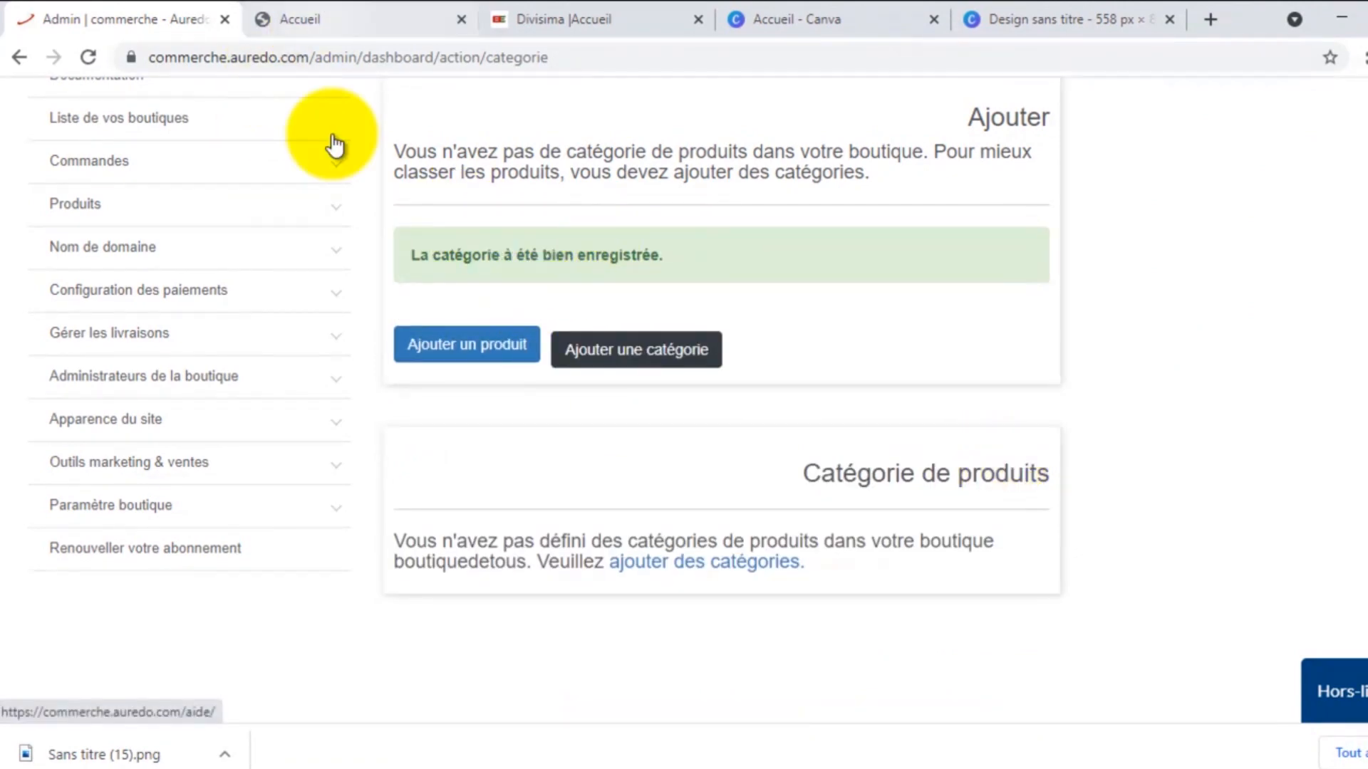
Switch to the storefront, open its Catalogue page and examine the image and name of the "Vêtements pour Femmes" category.
left_click(354, 10)
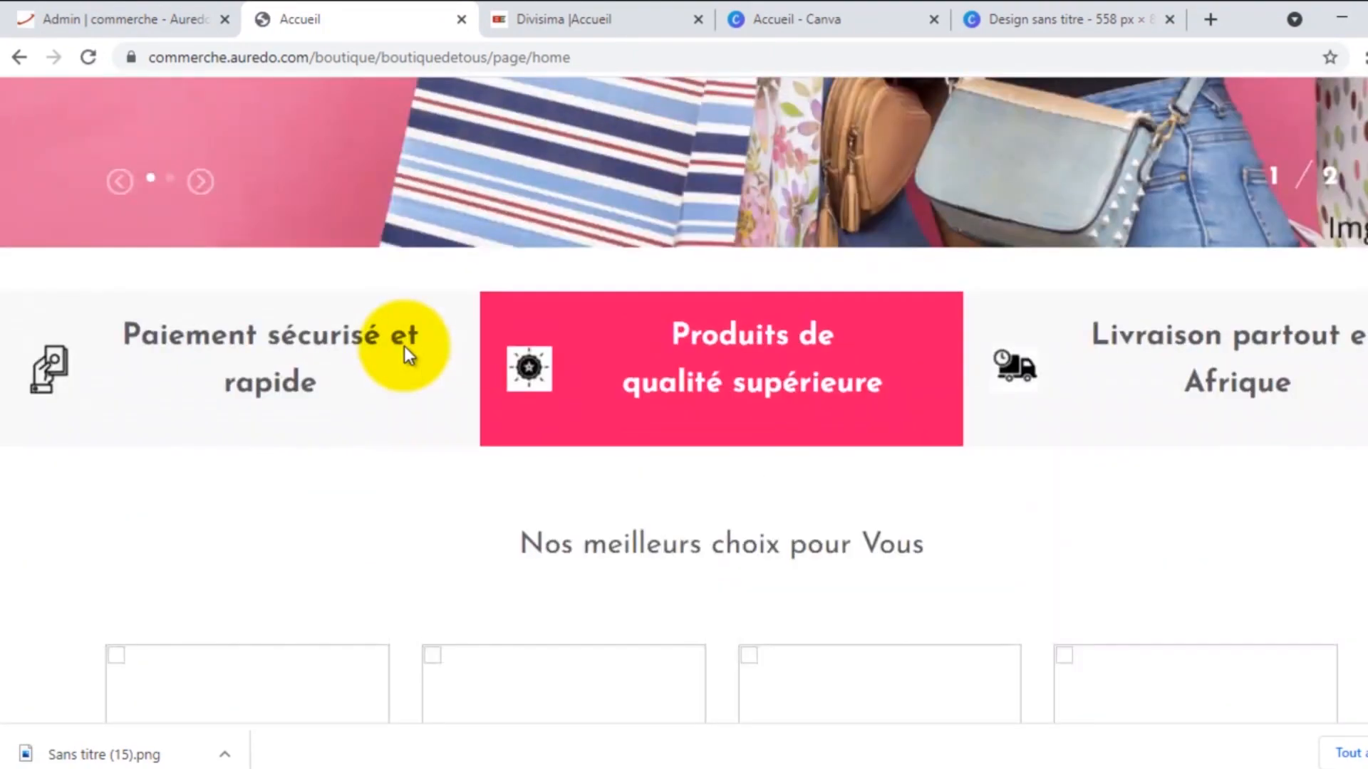
scroll(404, 346, "up", 7)
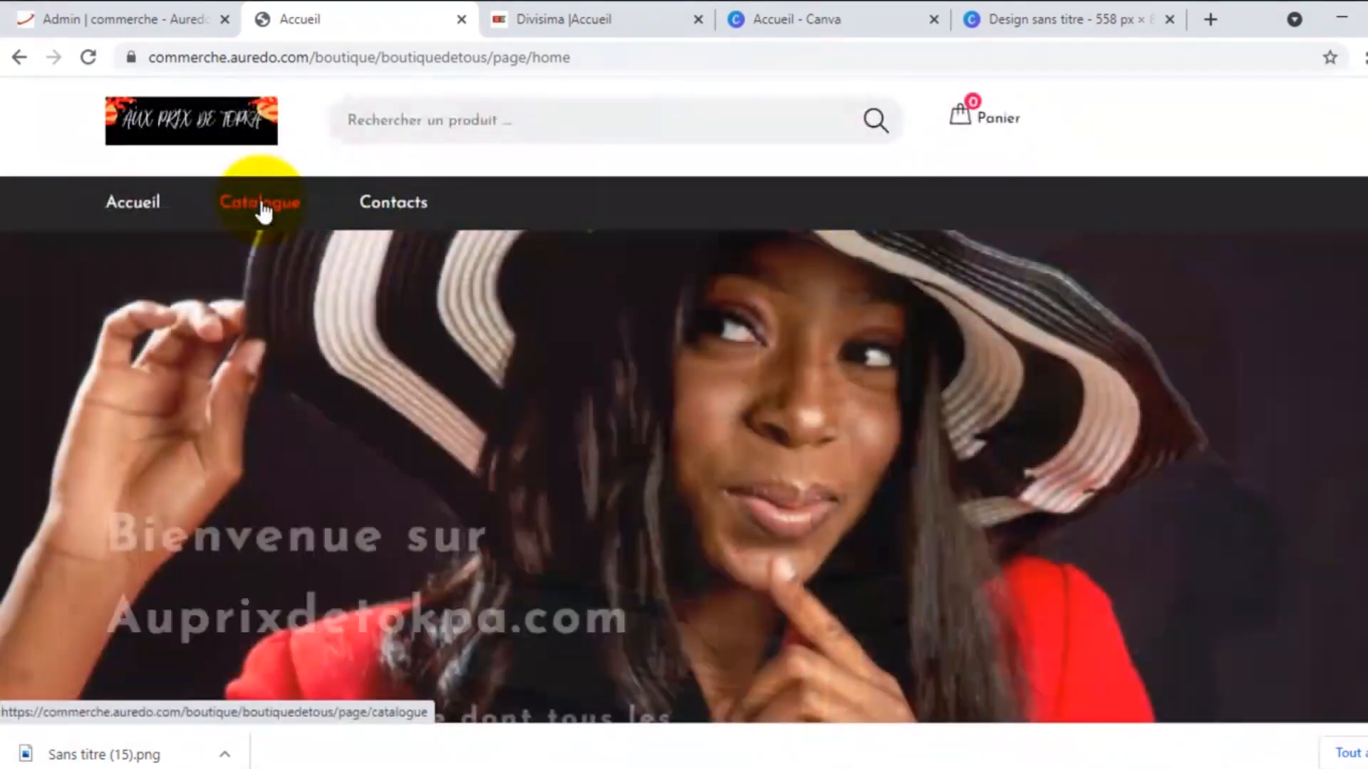
left_click(262, 207)
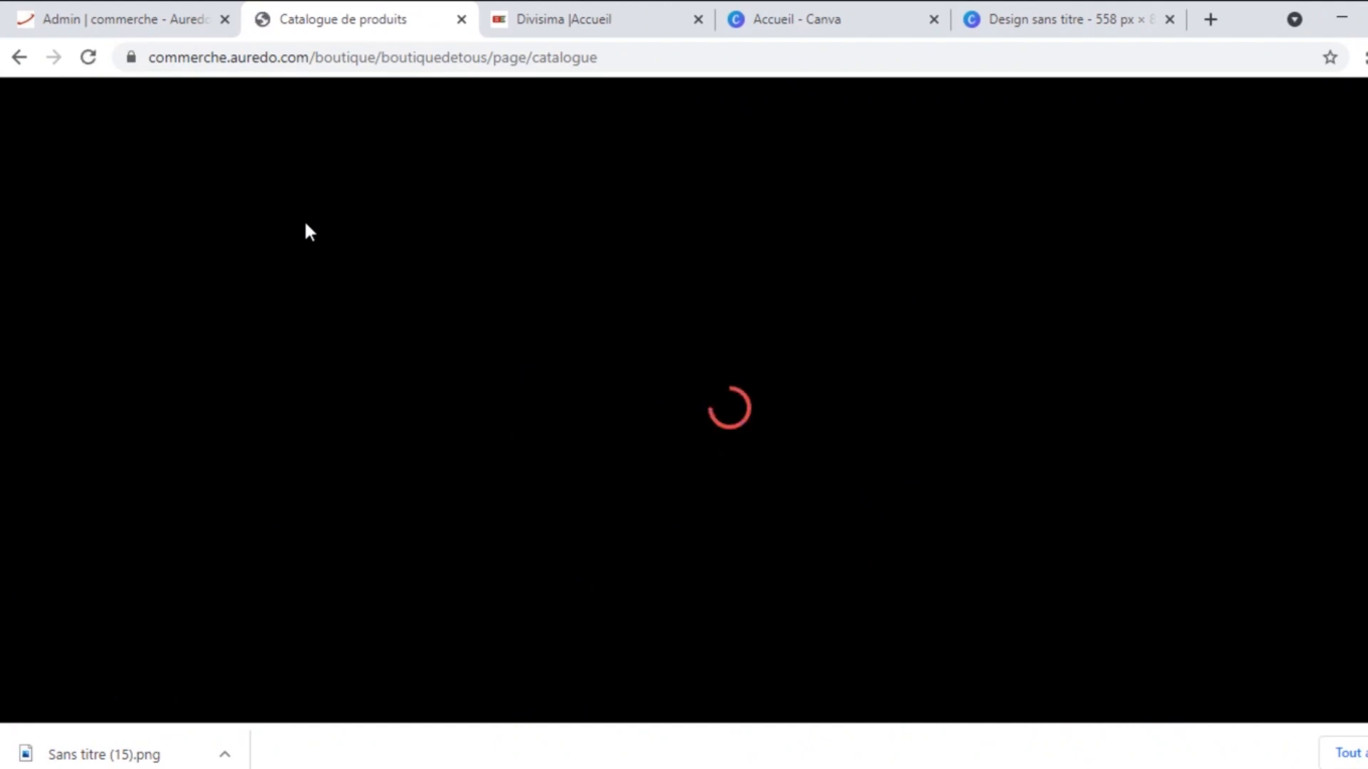
scroll(305, 227, "down", 1)
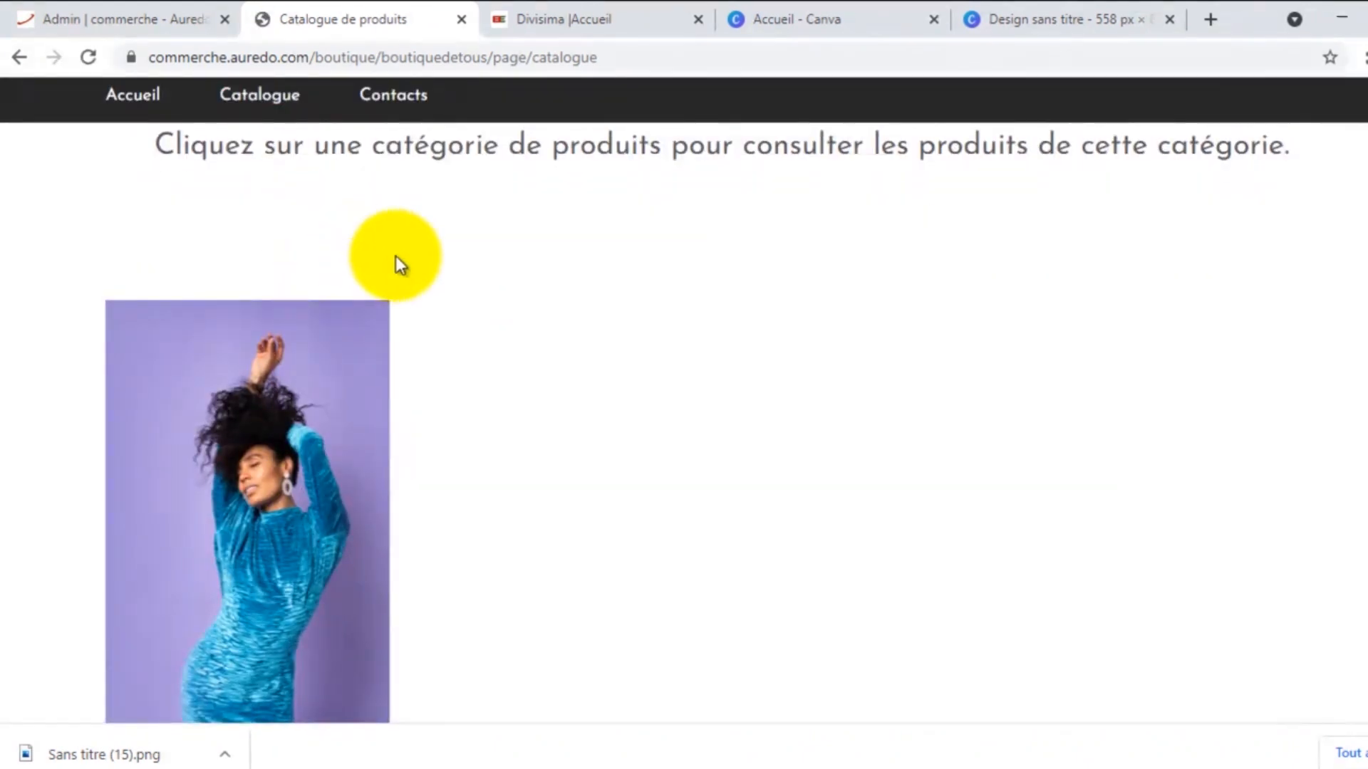
scroll(300, 413, "down", 1)
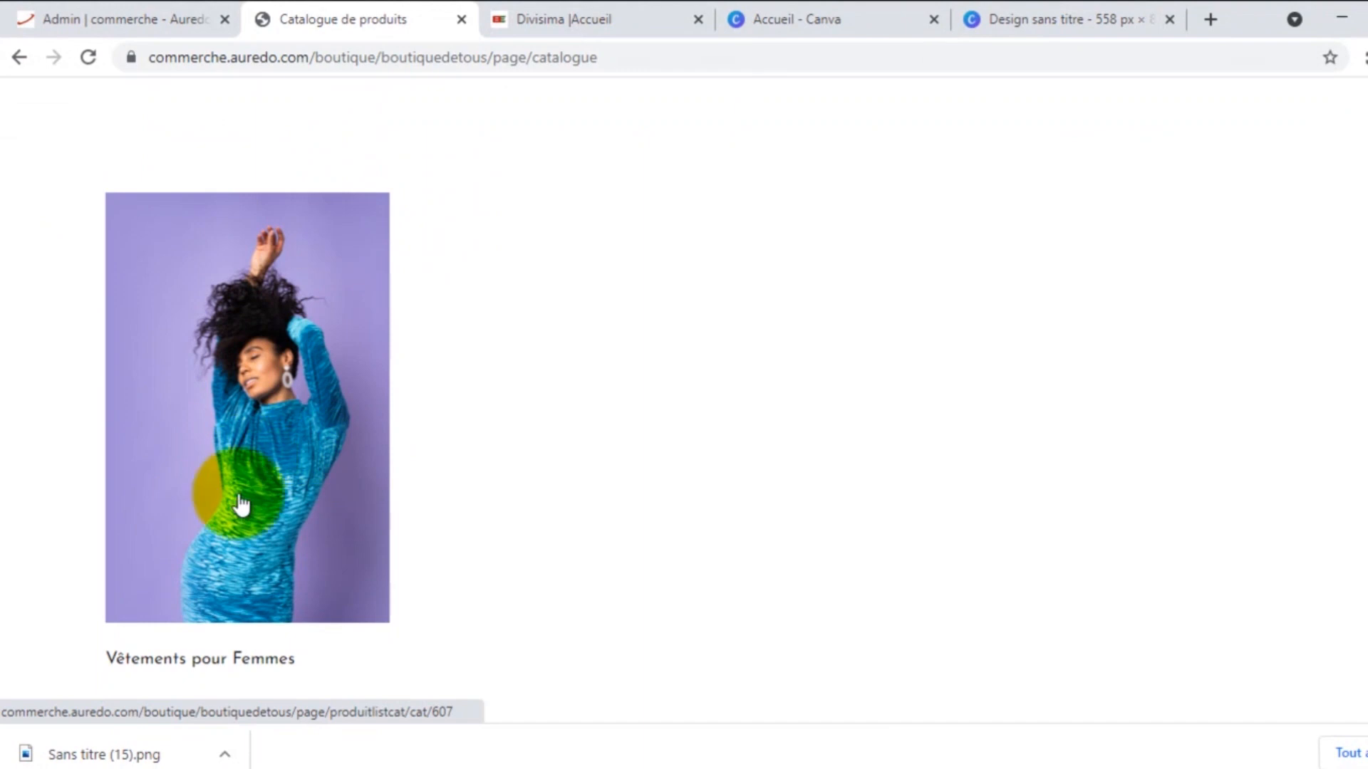
scroll(238, 489, "down", 1)
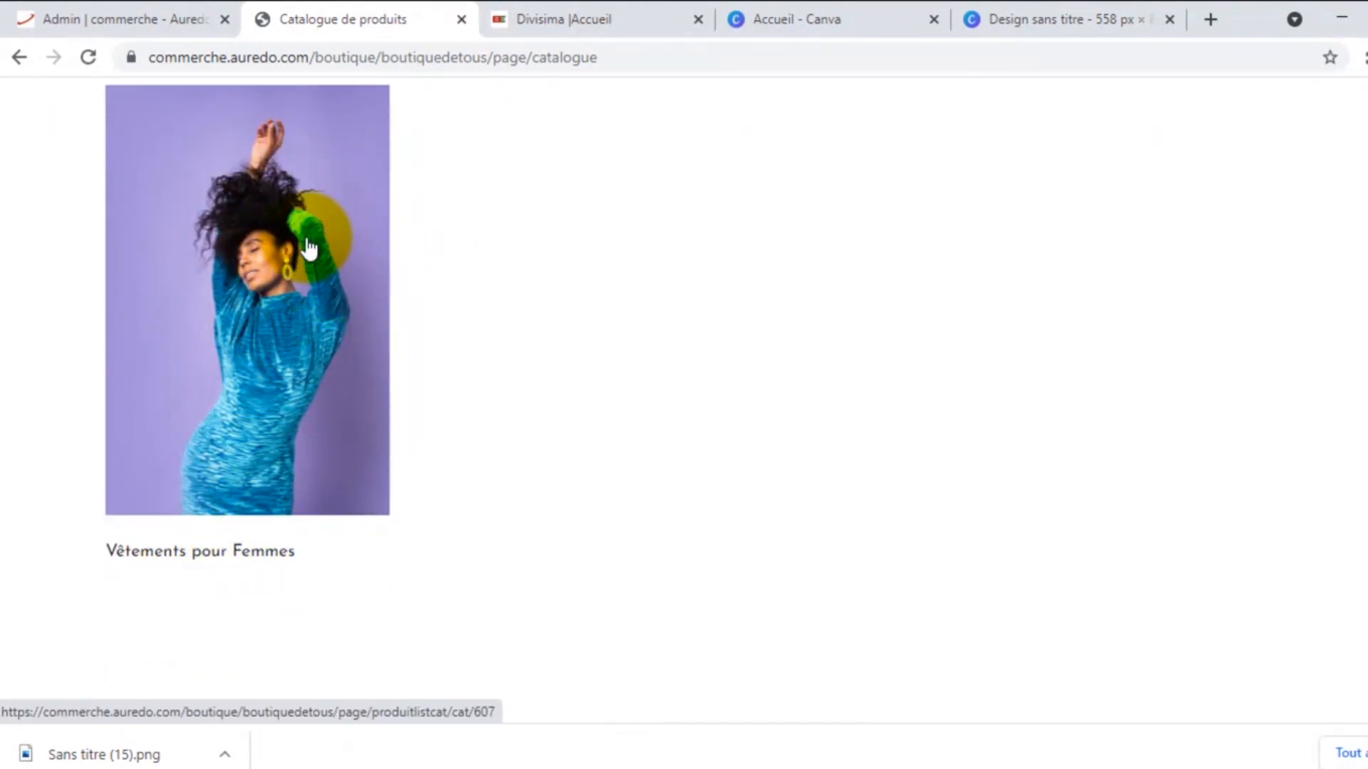
scroll(308, 247, "up", 3)
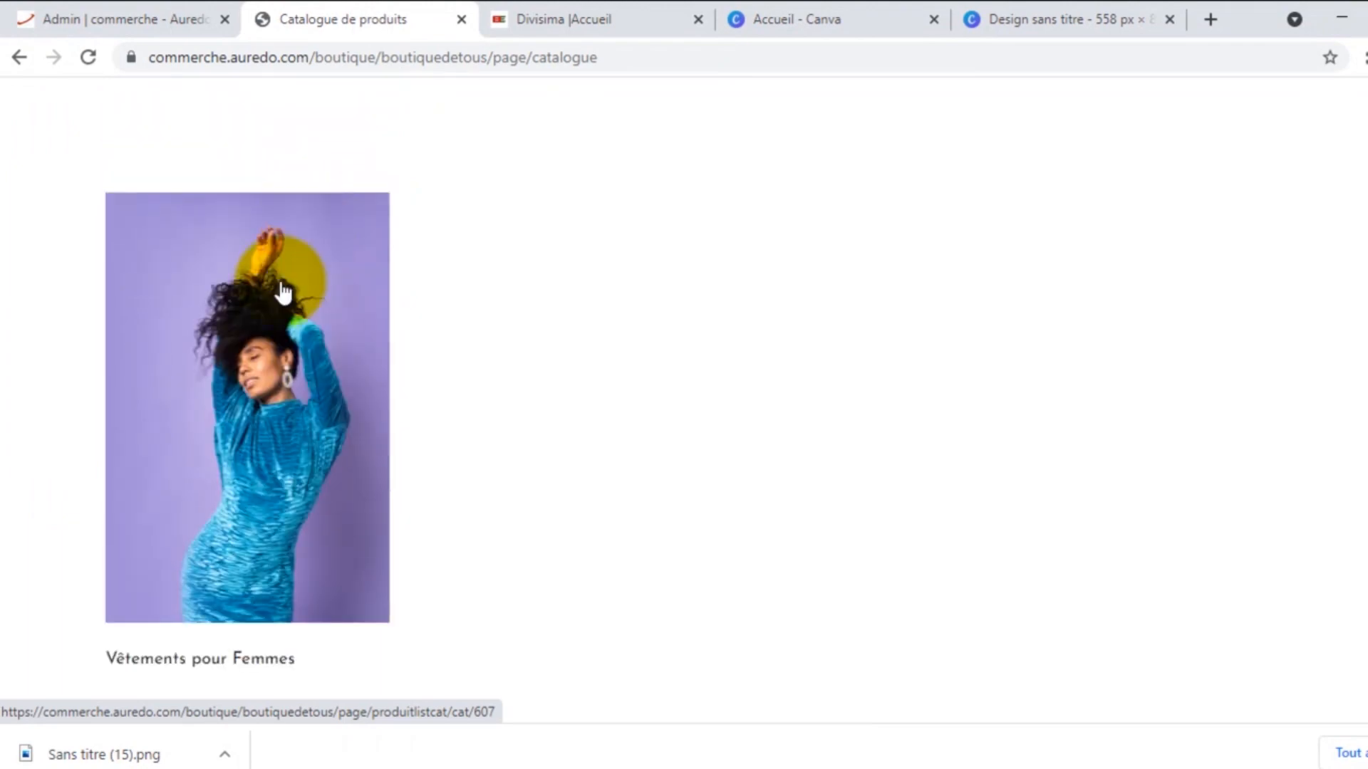
scroll(299, 307, "down", 3)
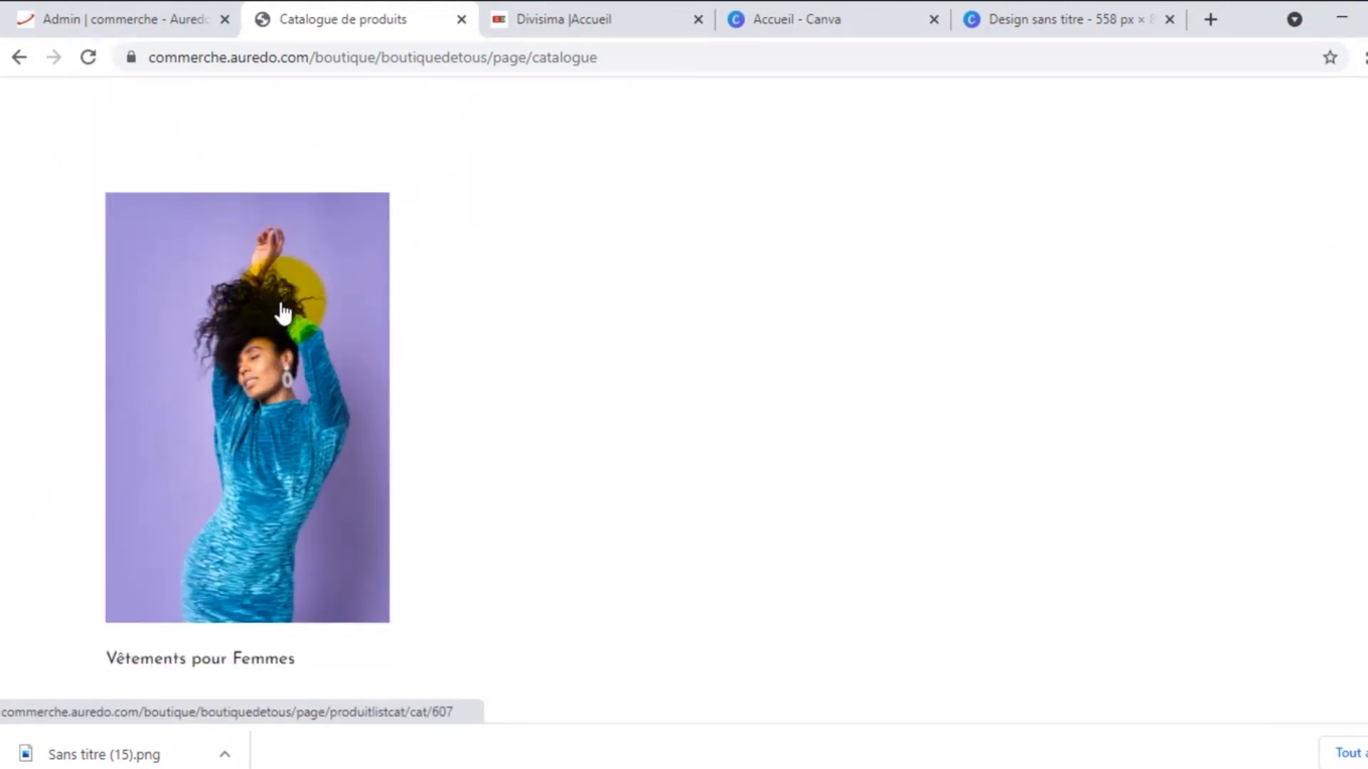
scroll(283, 305, "up", 3)
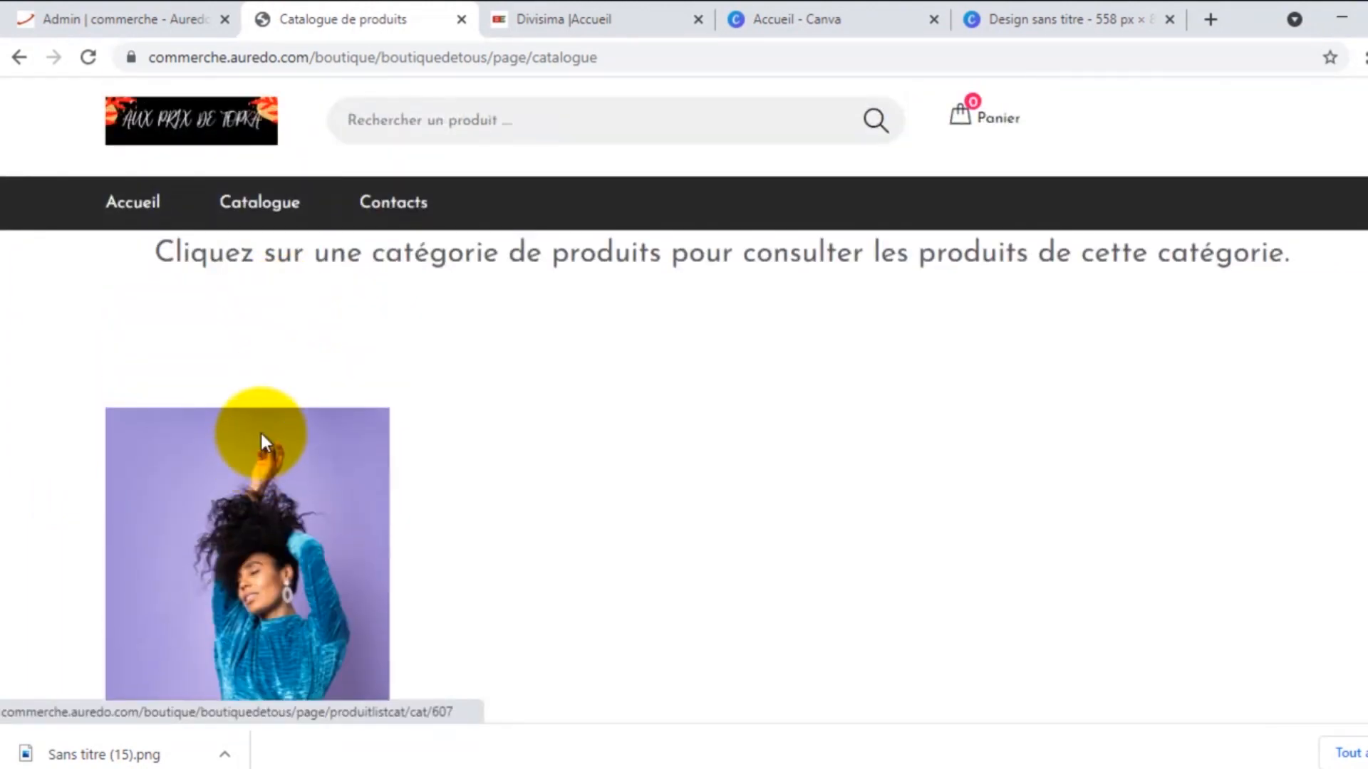
View the product list of the "Vêtements pour Femmes" category in the storefront and return to the catalogue.
left_click(262, 439)
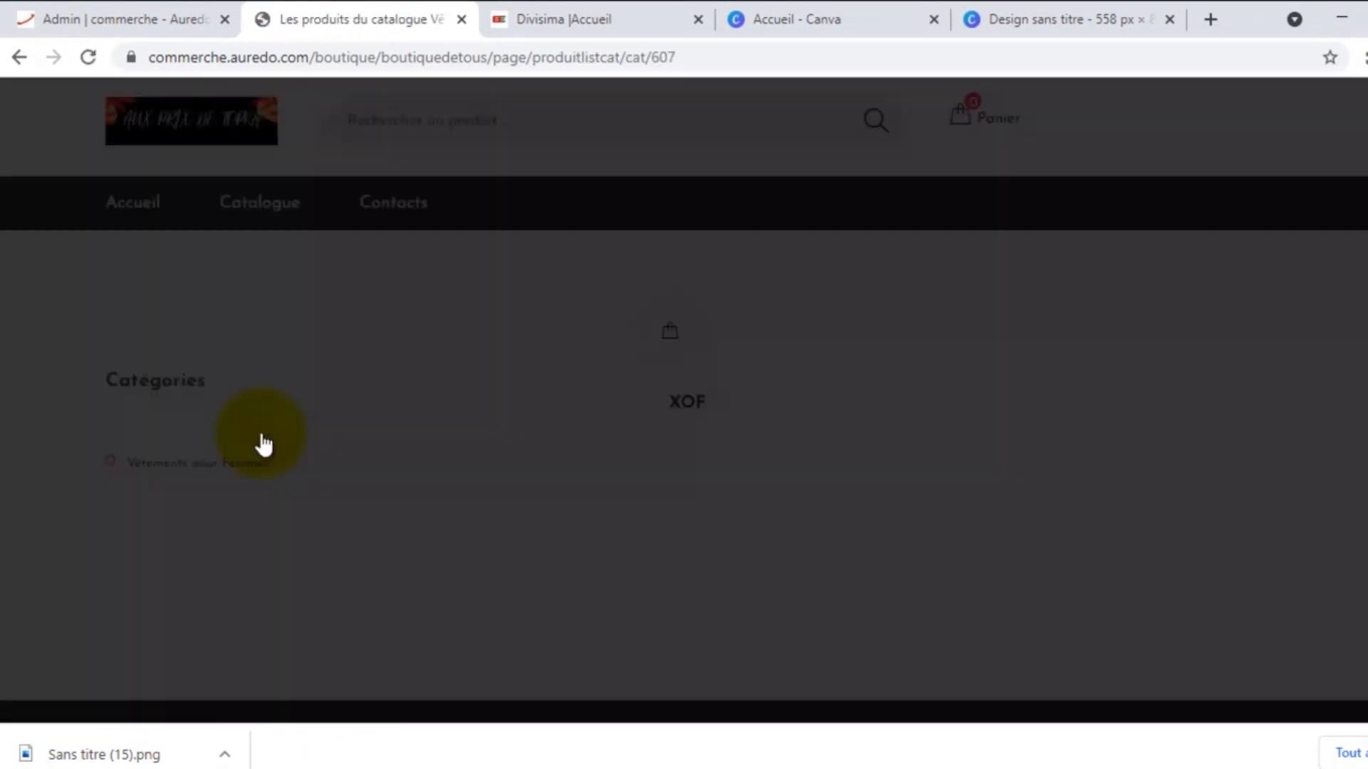
scroll(263, 445, "down", 1)
scroll(264, 445, "down", 1)
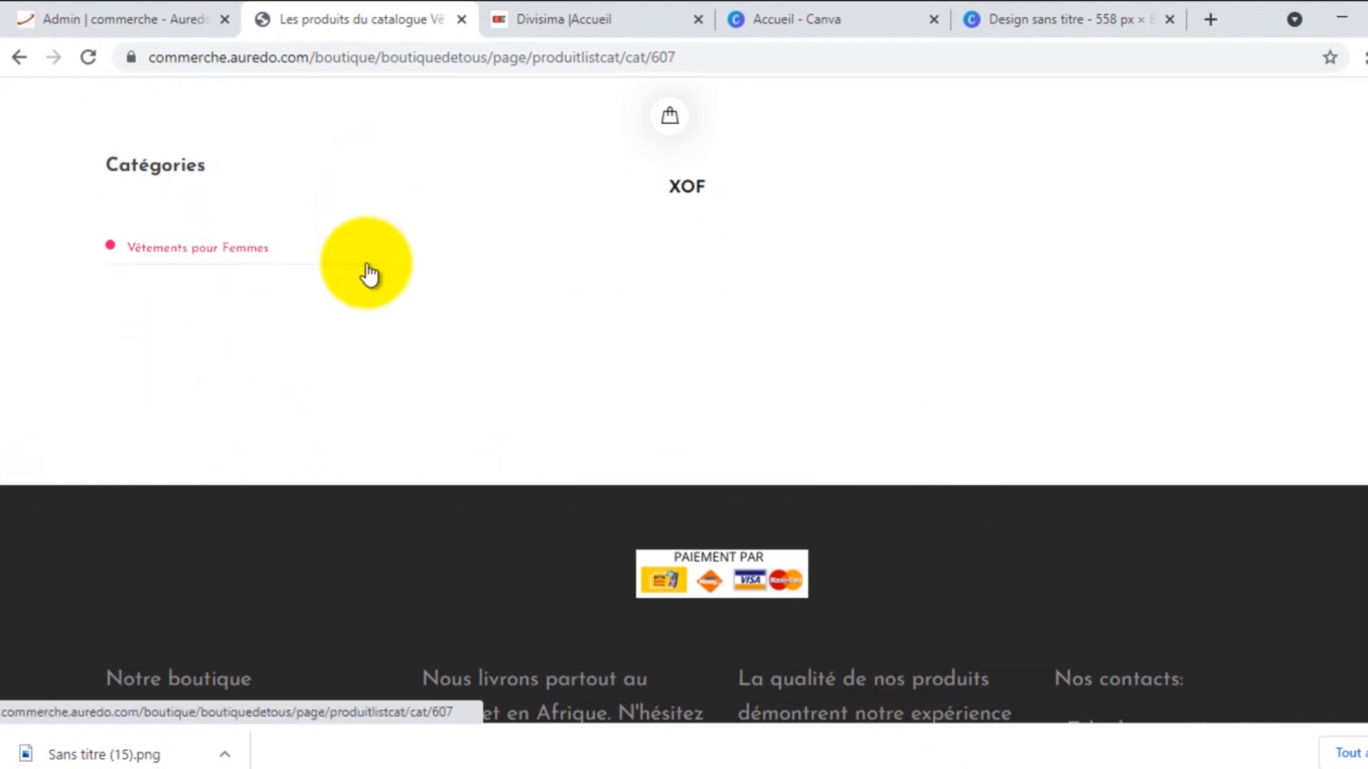
scroll(369, 275, "up", 1)
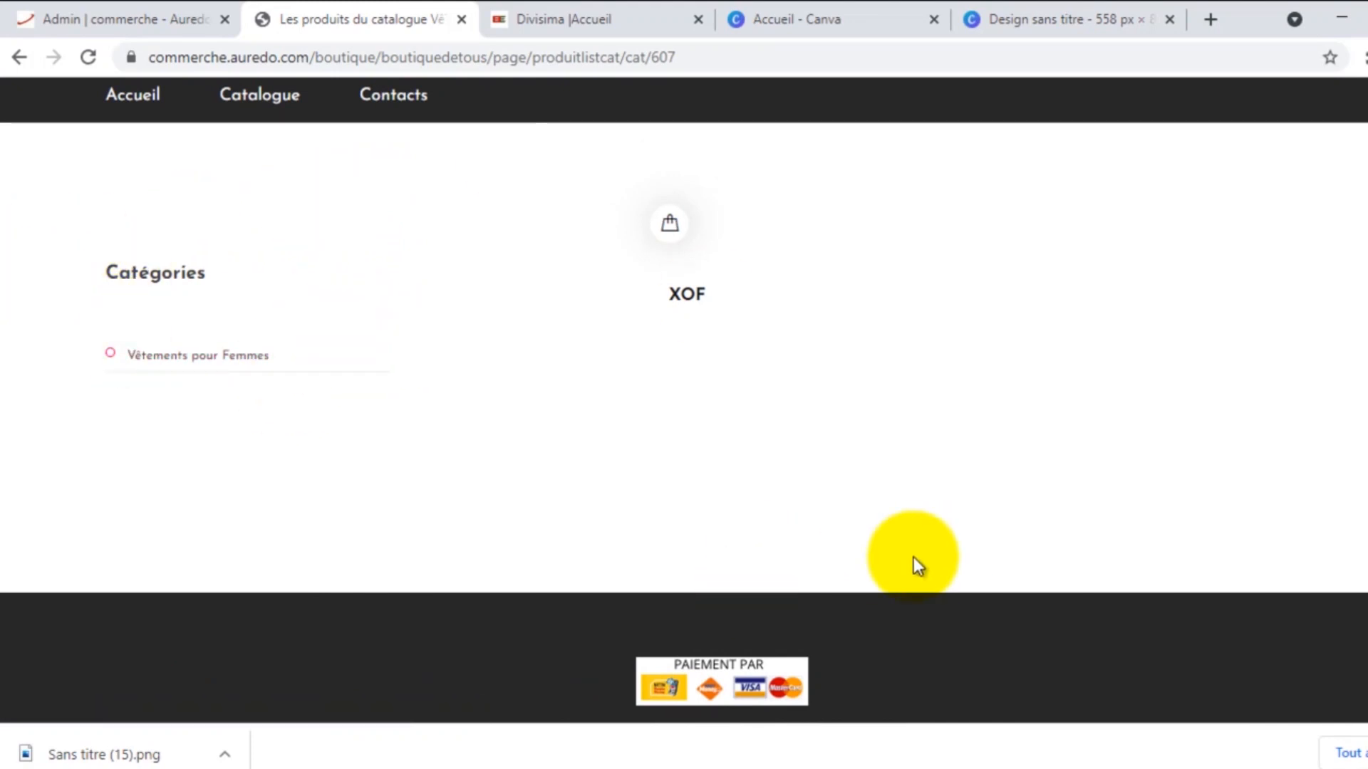
left_click(22, 59)
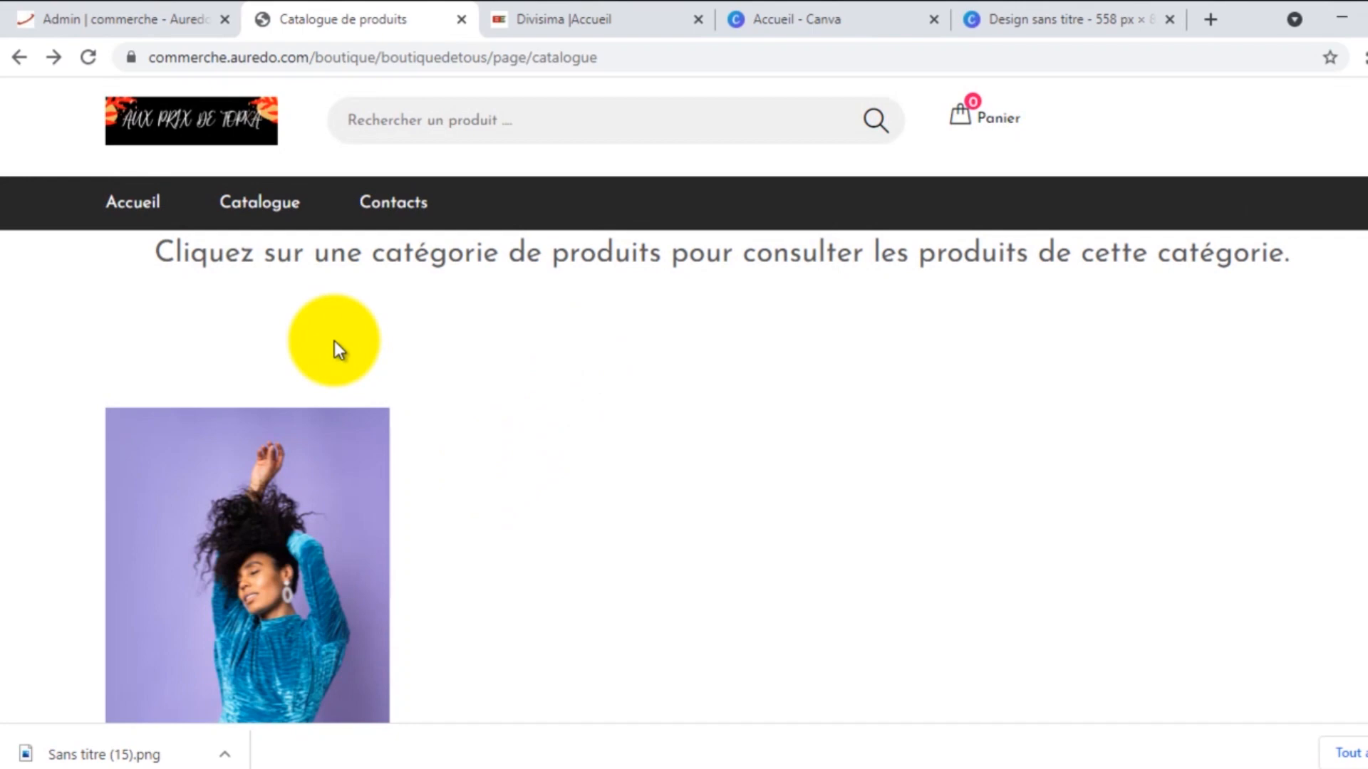
Return to the shop admin and open a blank form for adding another product category.
left_click(140, 4)
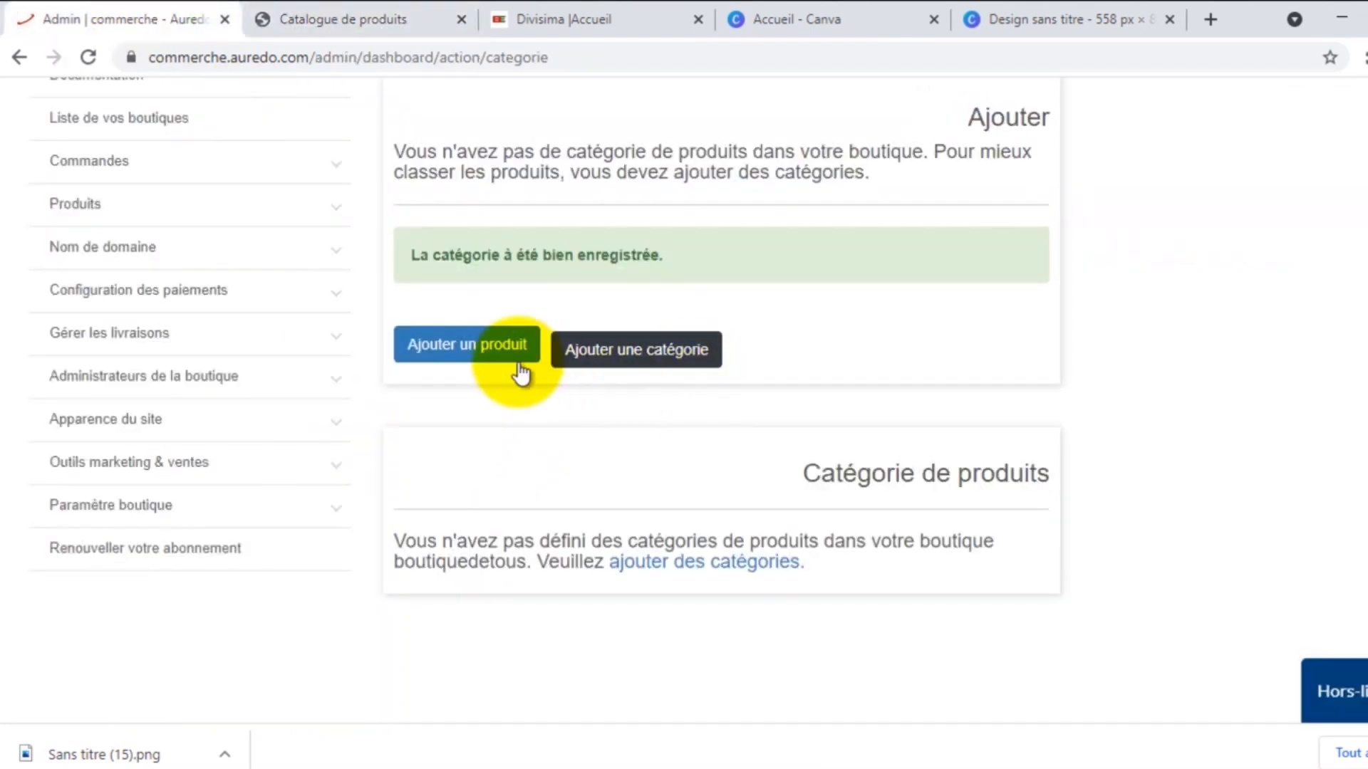
left_click(621, 360)
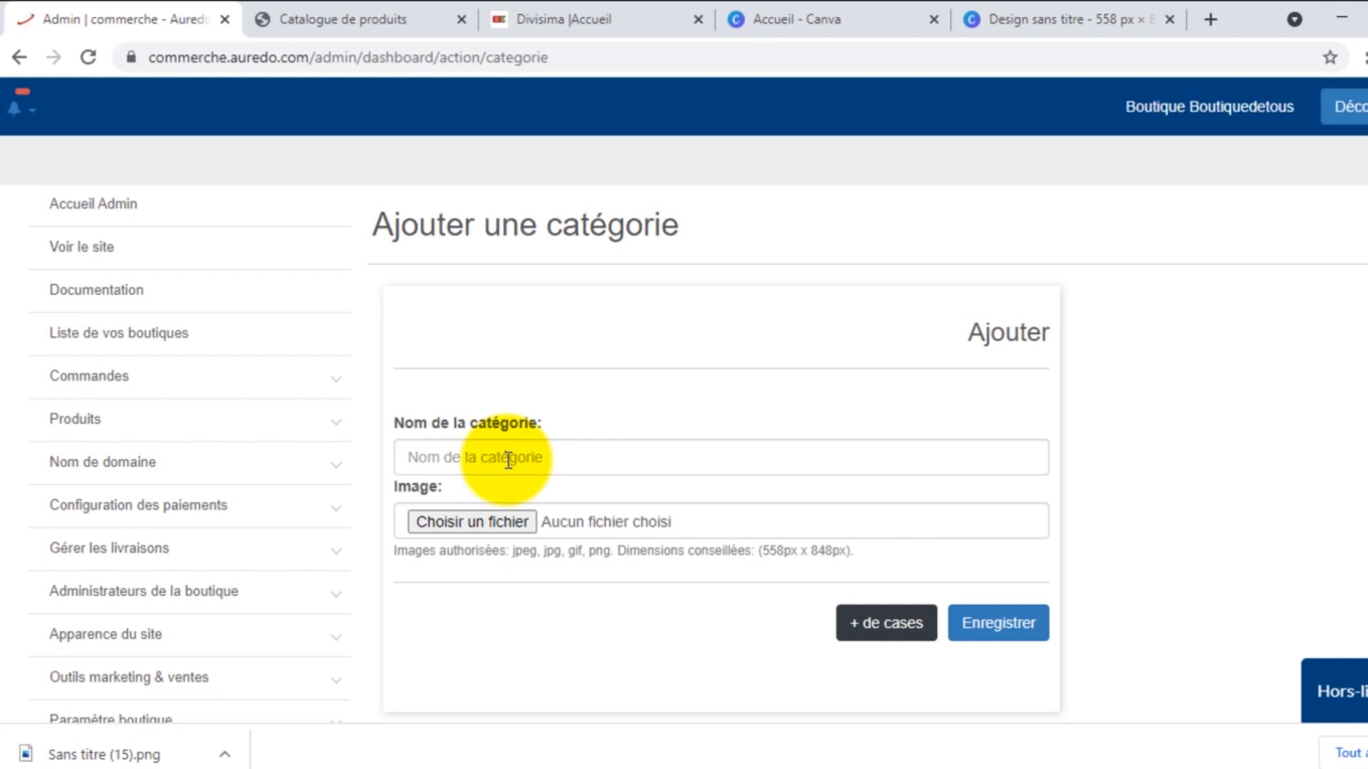
Enter "Vêtements pour Hommes" as the name of the new category.
left_click(508, 459)
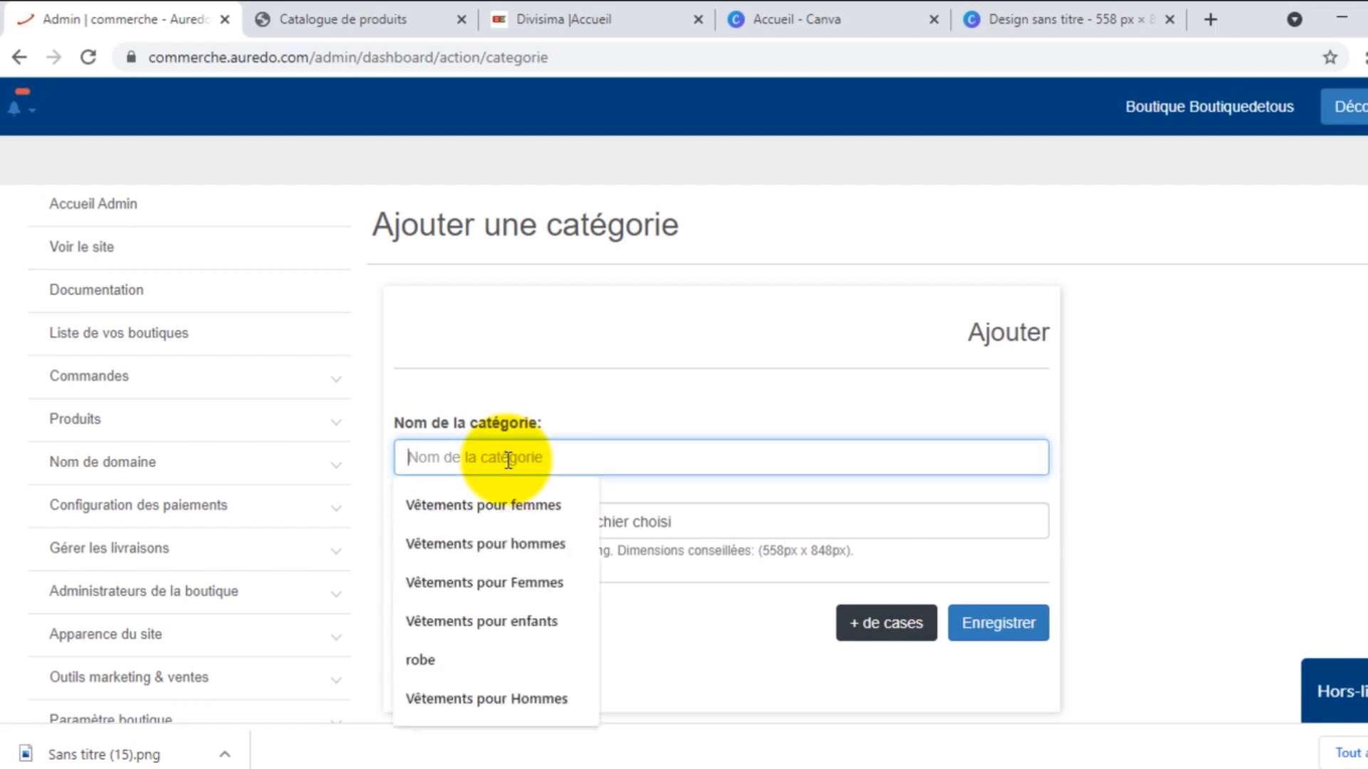
type("V")
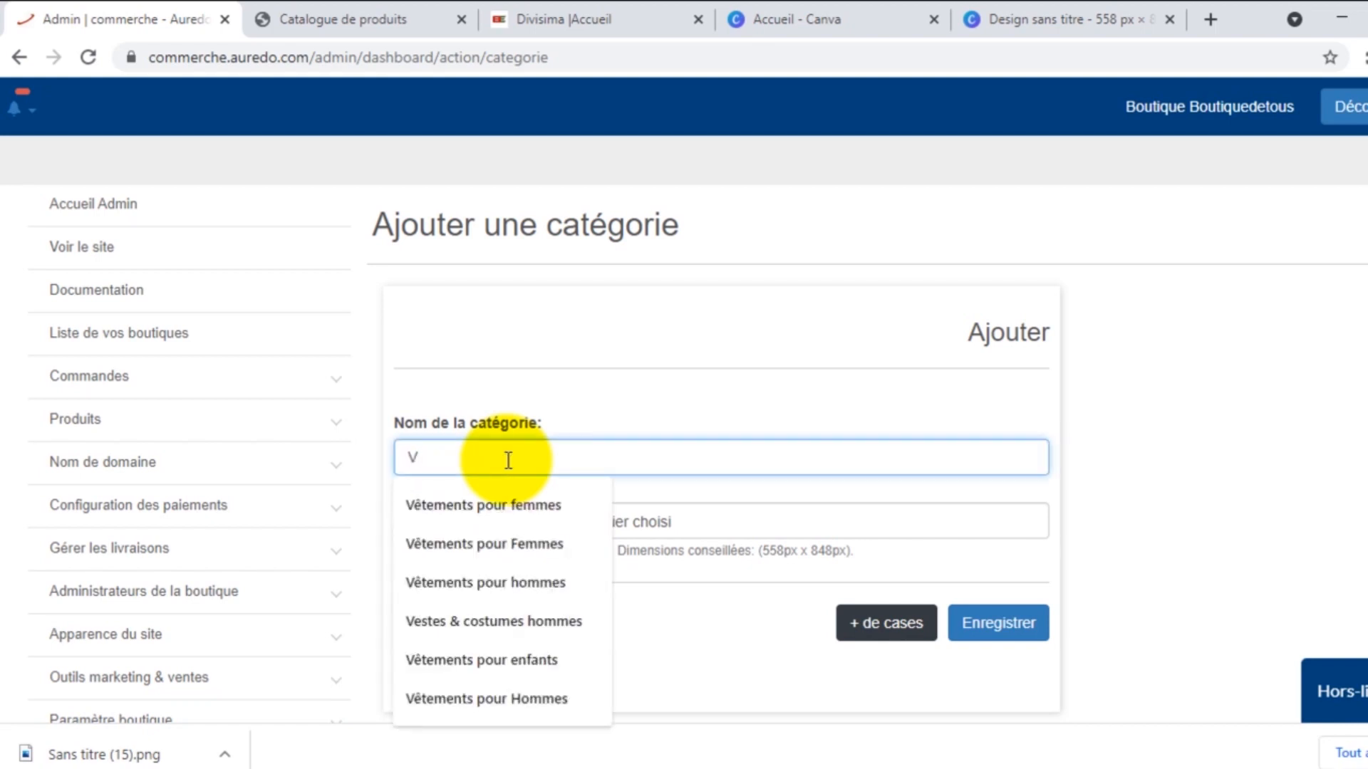
type("me")
key("BackSpace")
type("êtements p")
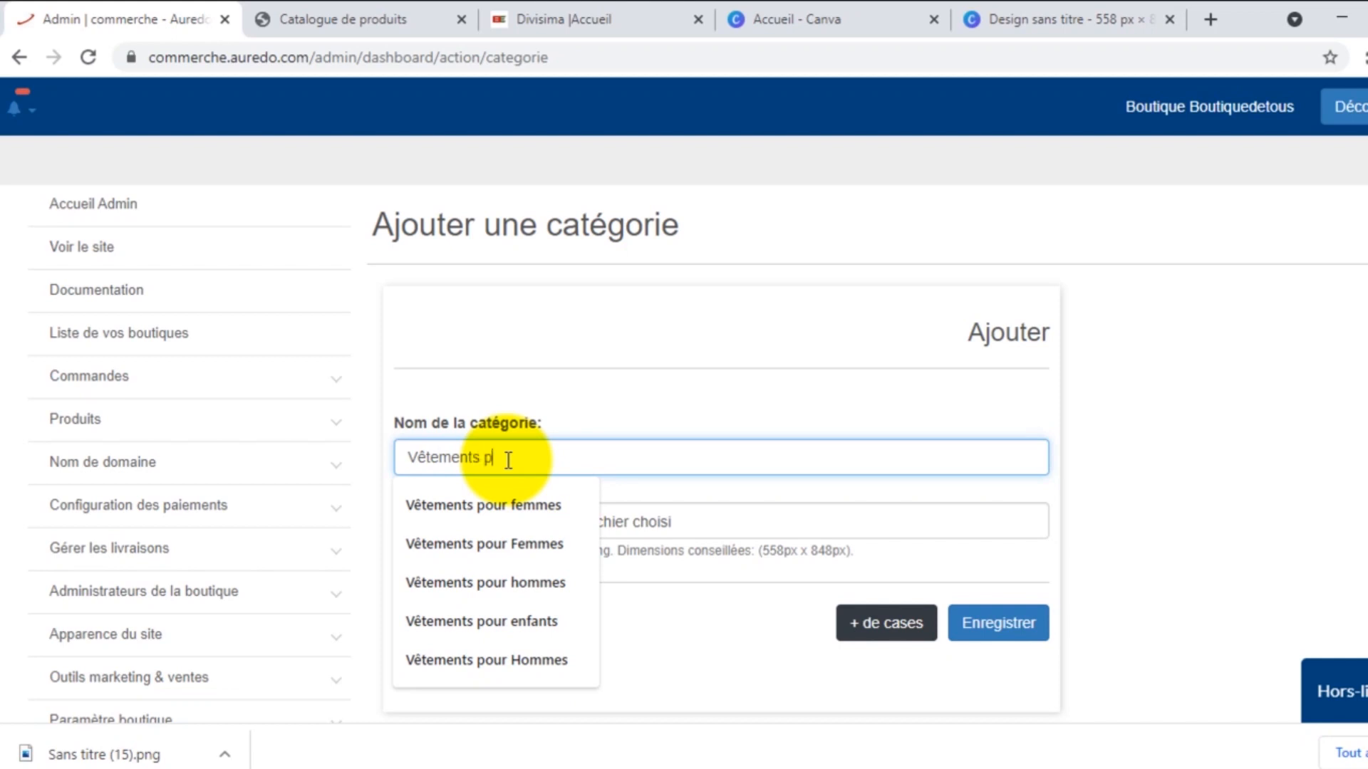
type("our Hommes")
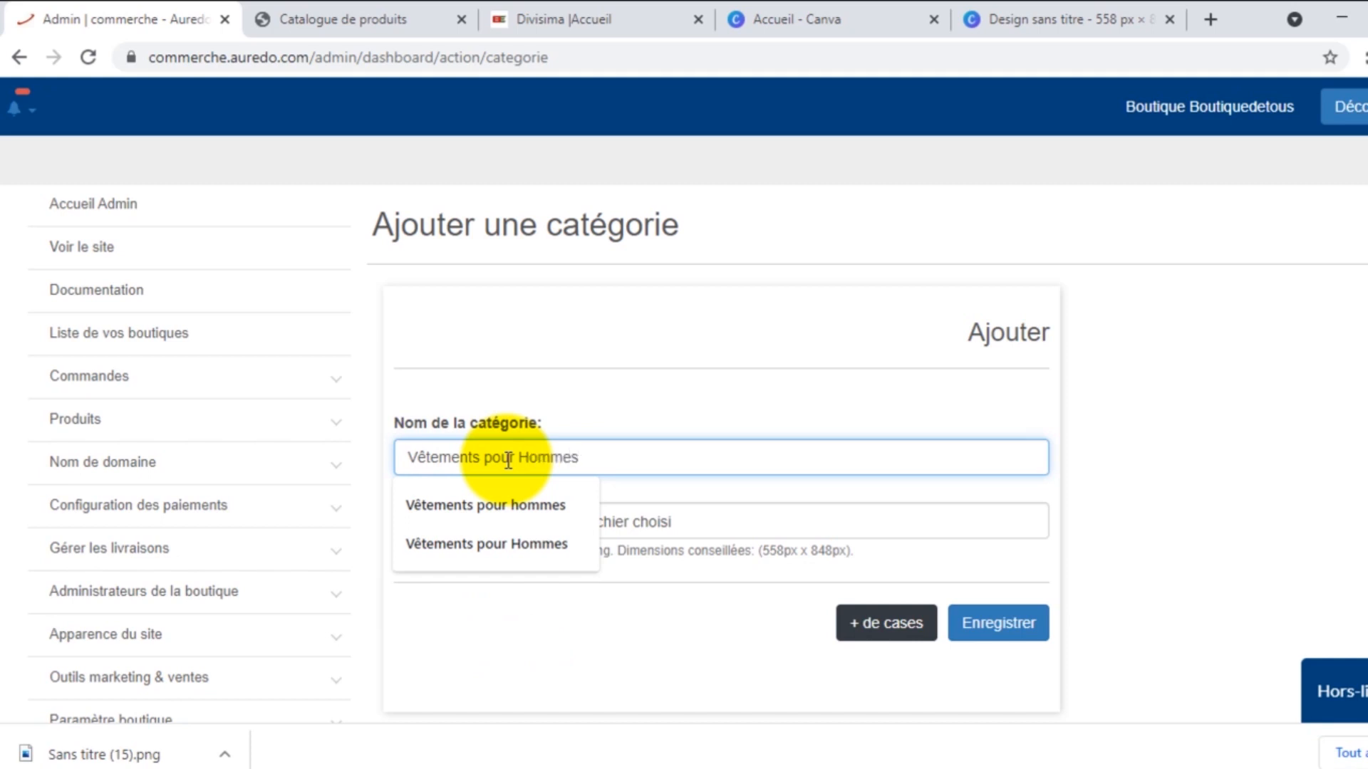
left_click(706, 399)
scroll(612, 399, "down", 2)
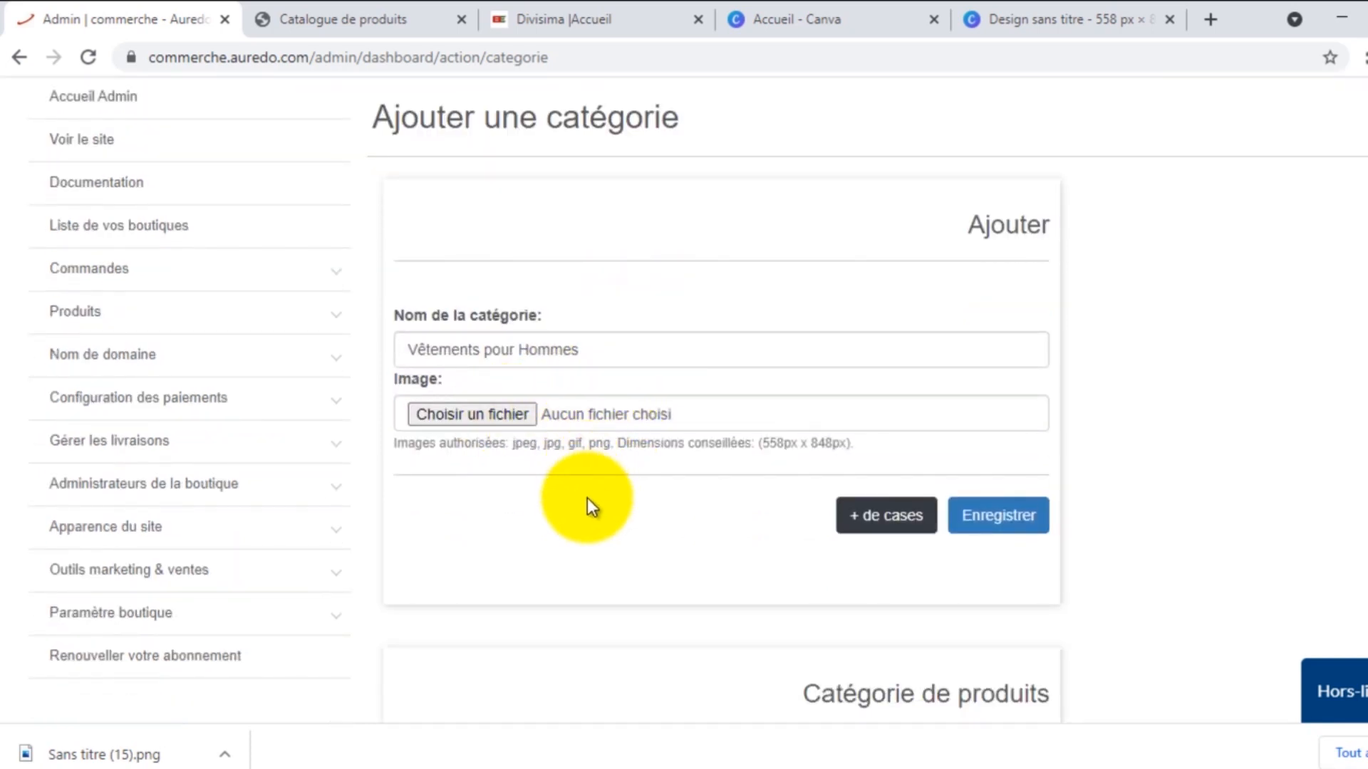
scroll(587, 498, "up", 2)
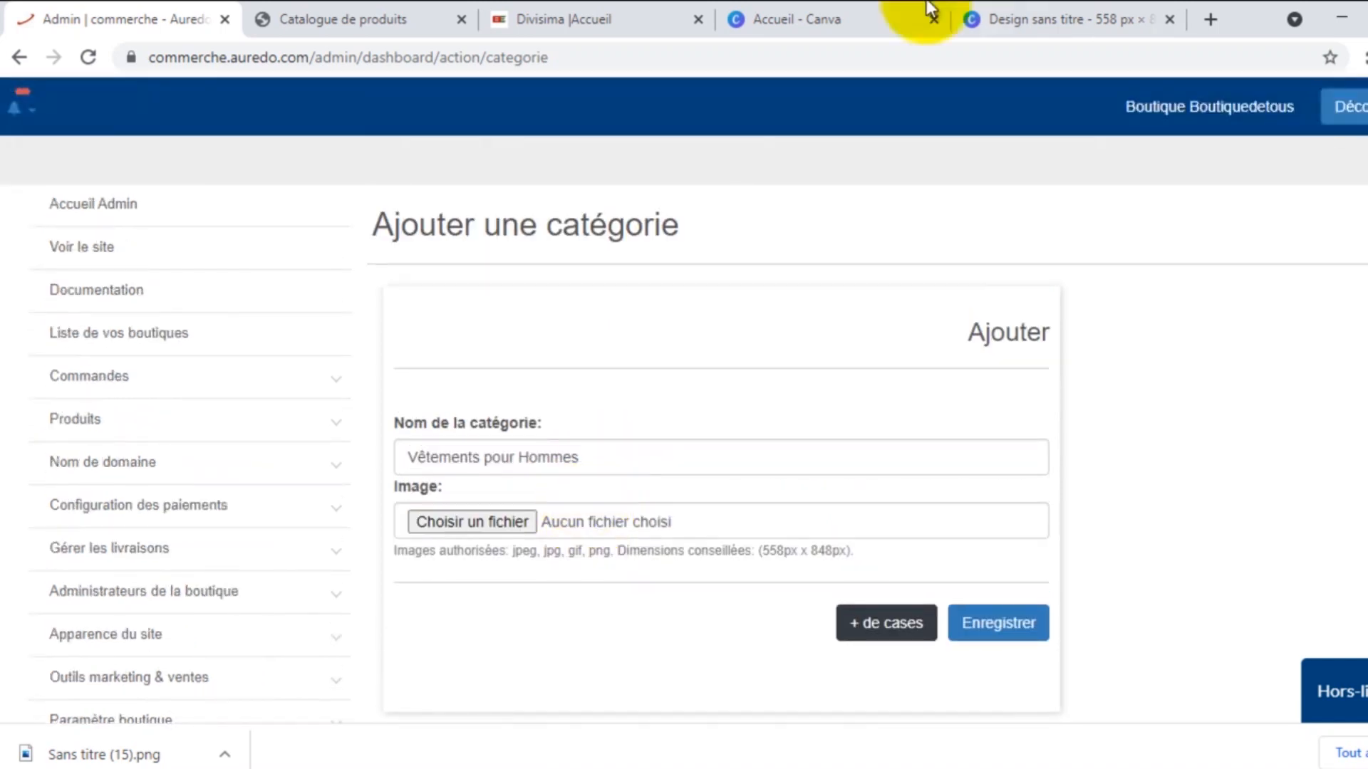
Switch to Canva, create a blank 558 x 848 px design and start importing media from the device.
left_click(820, 10)
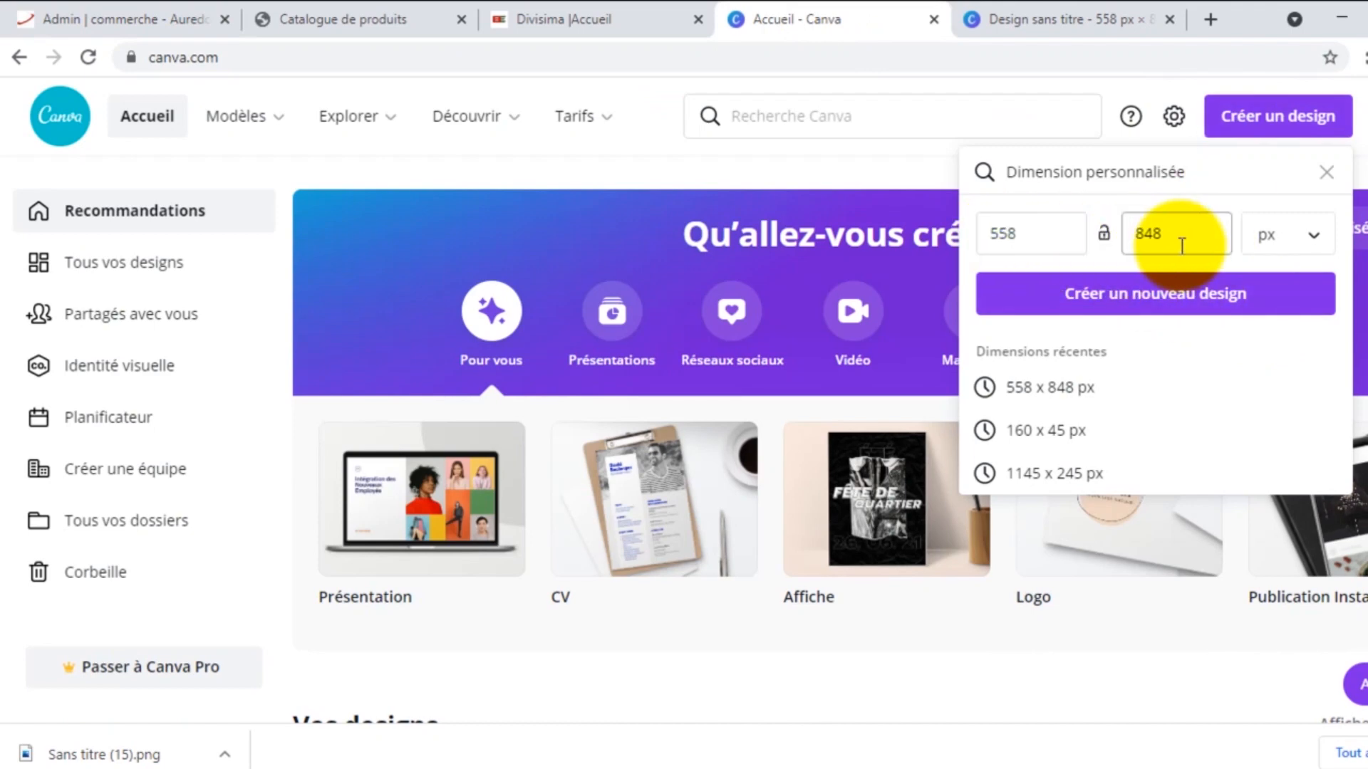
left_click(1140, 295)
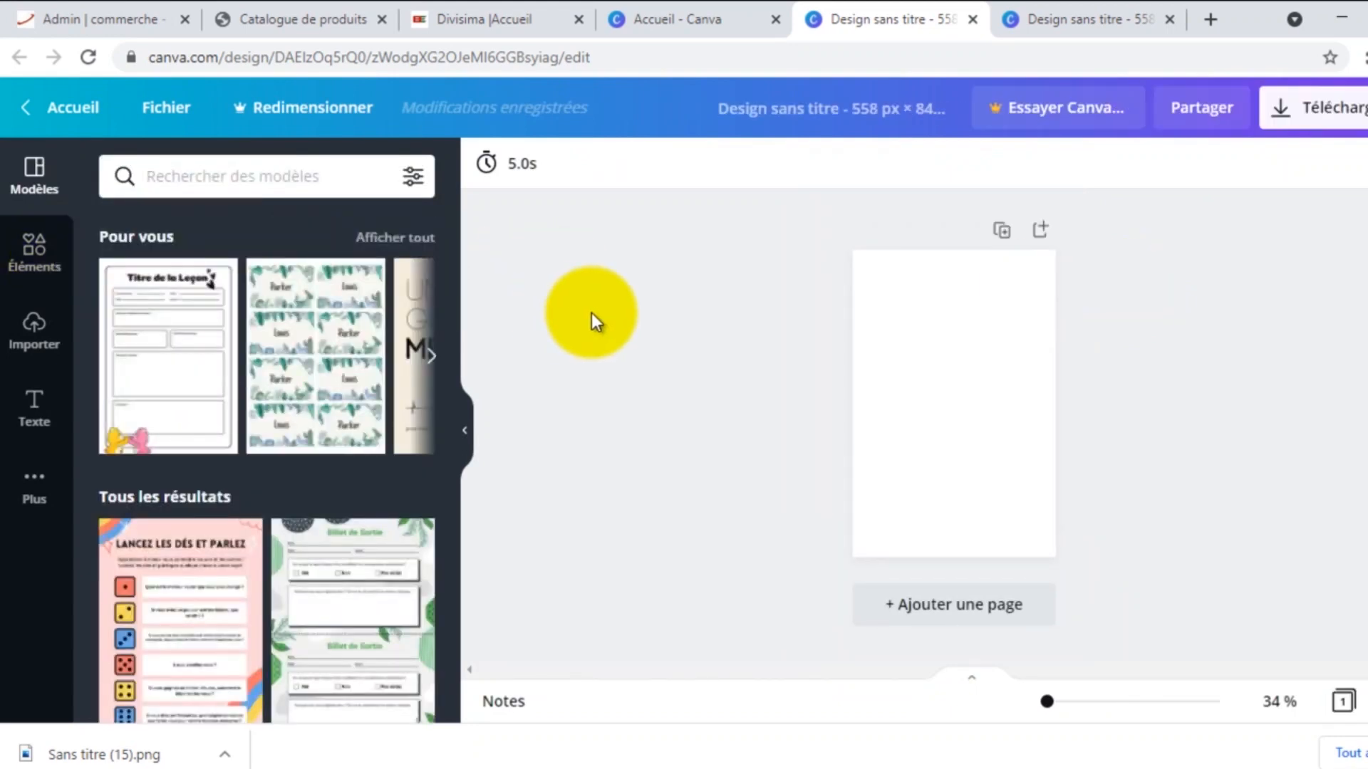
left_click(32, 333)
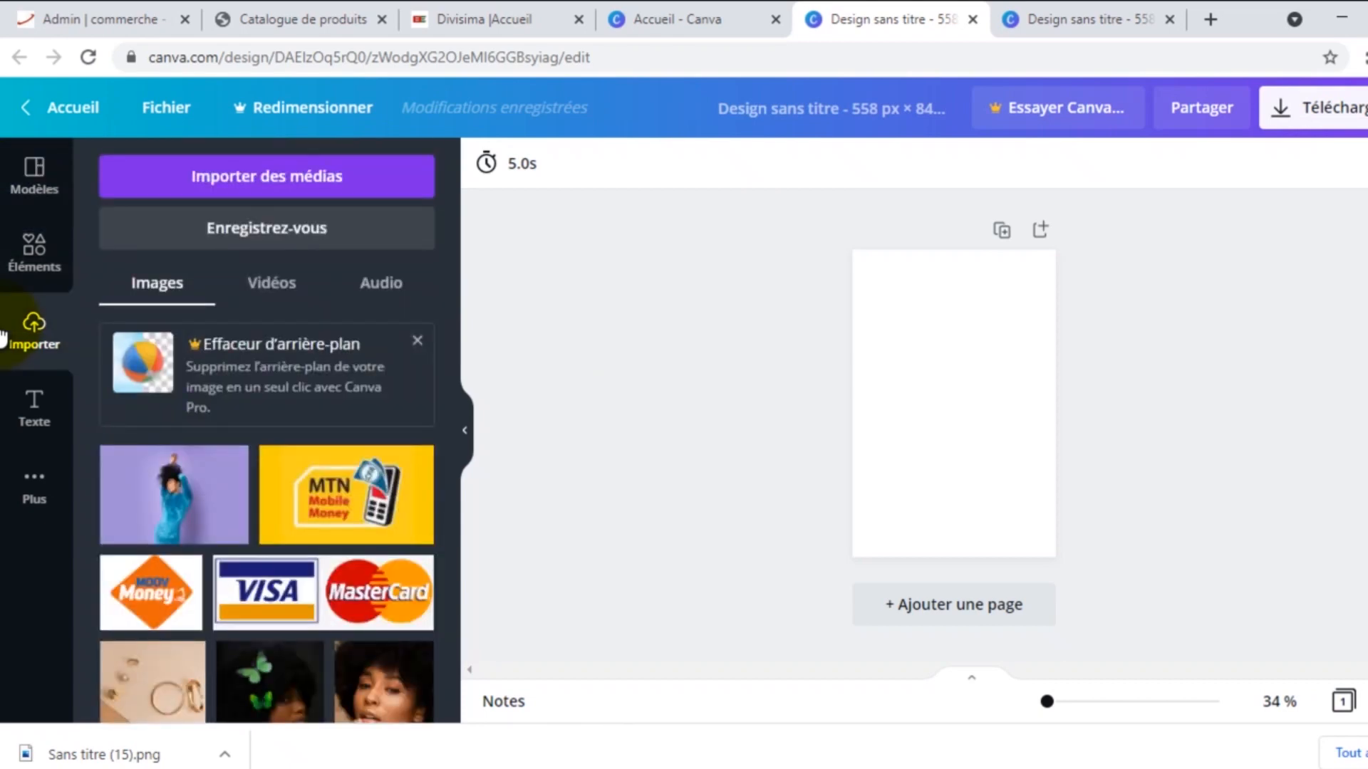
left_click(213, 176)
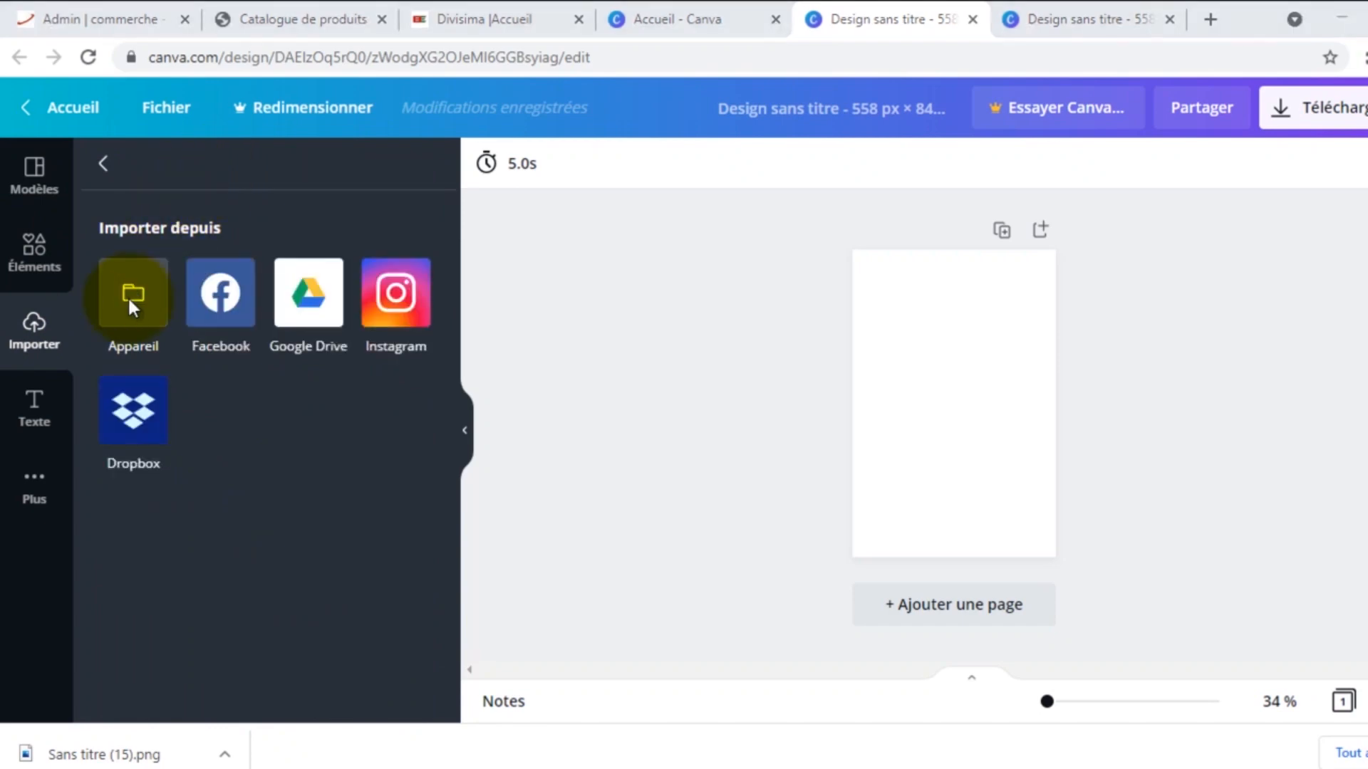
left_click(130, 305)
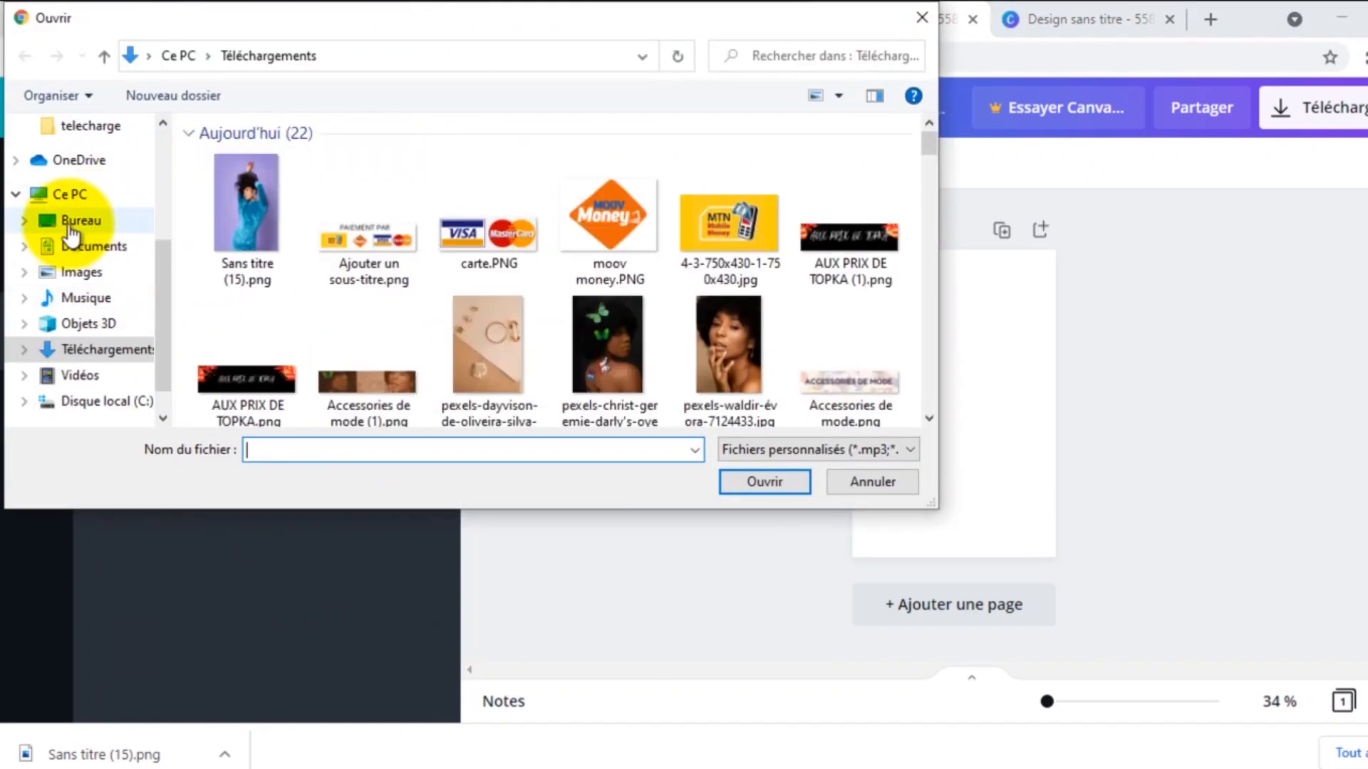
Upload the photo of the man in the grey jacket from the Images > images > telecharge folder.
left_click(84, 274)
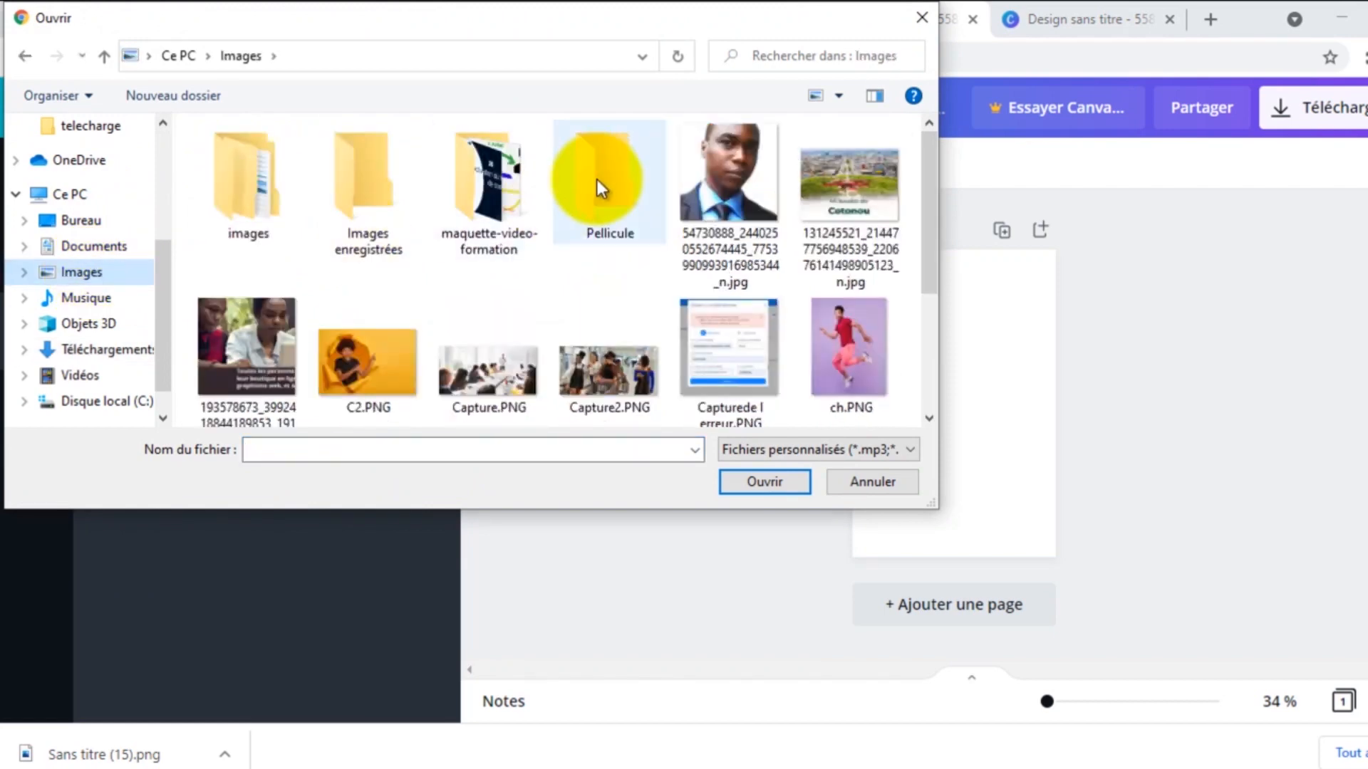
left_click(244, 191)
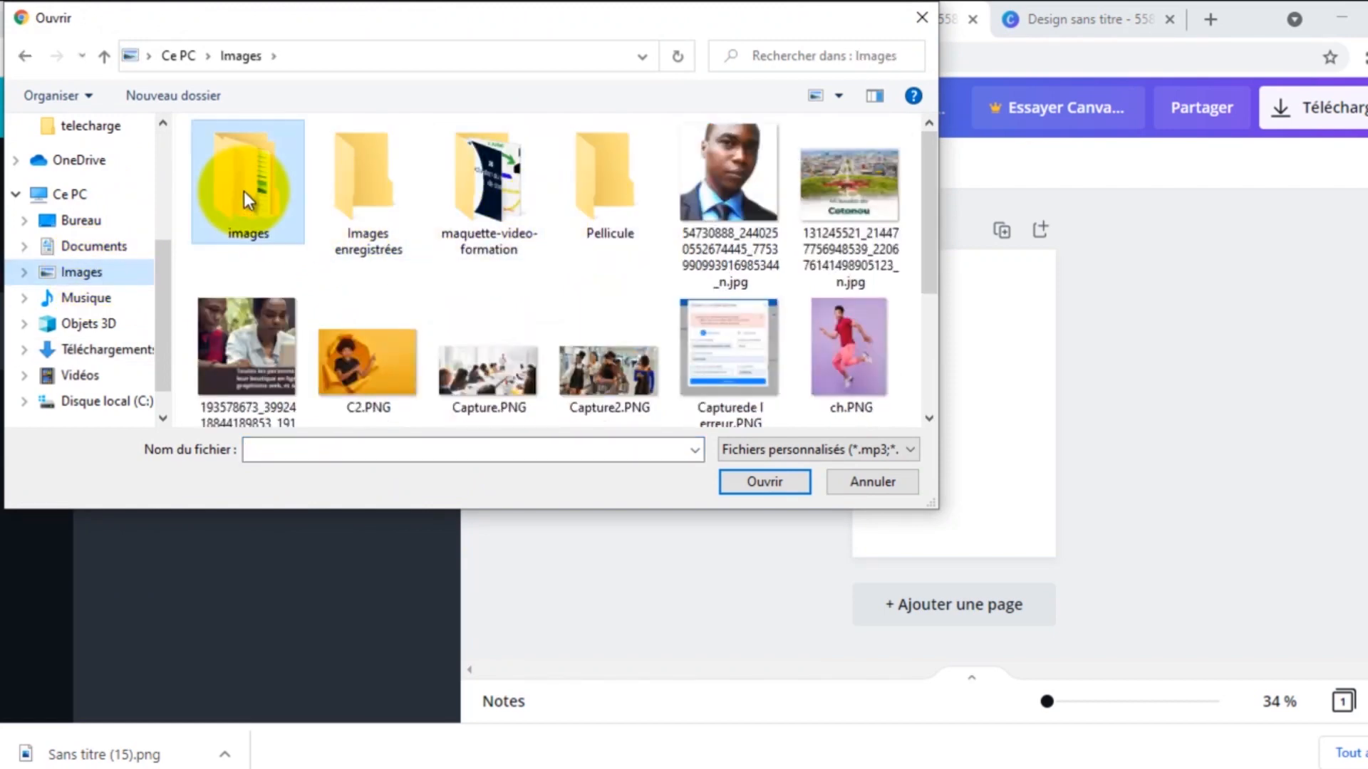
double_click(244, 191)
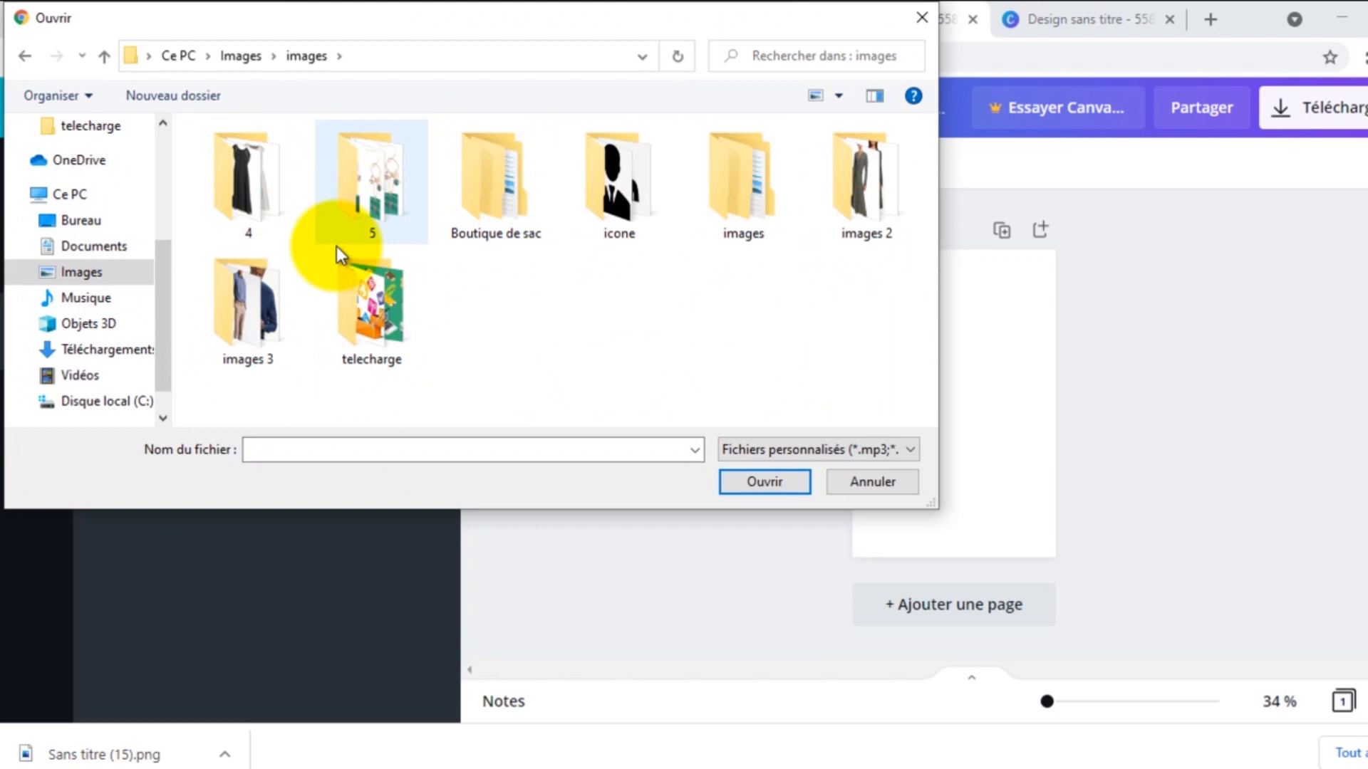
left_click(362, 289)
double_click(362, 285)
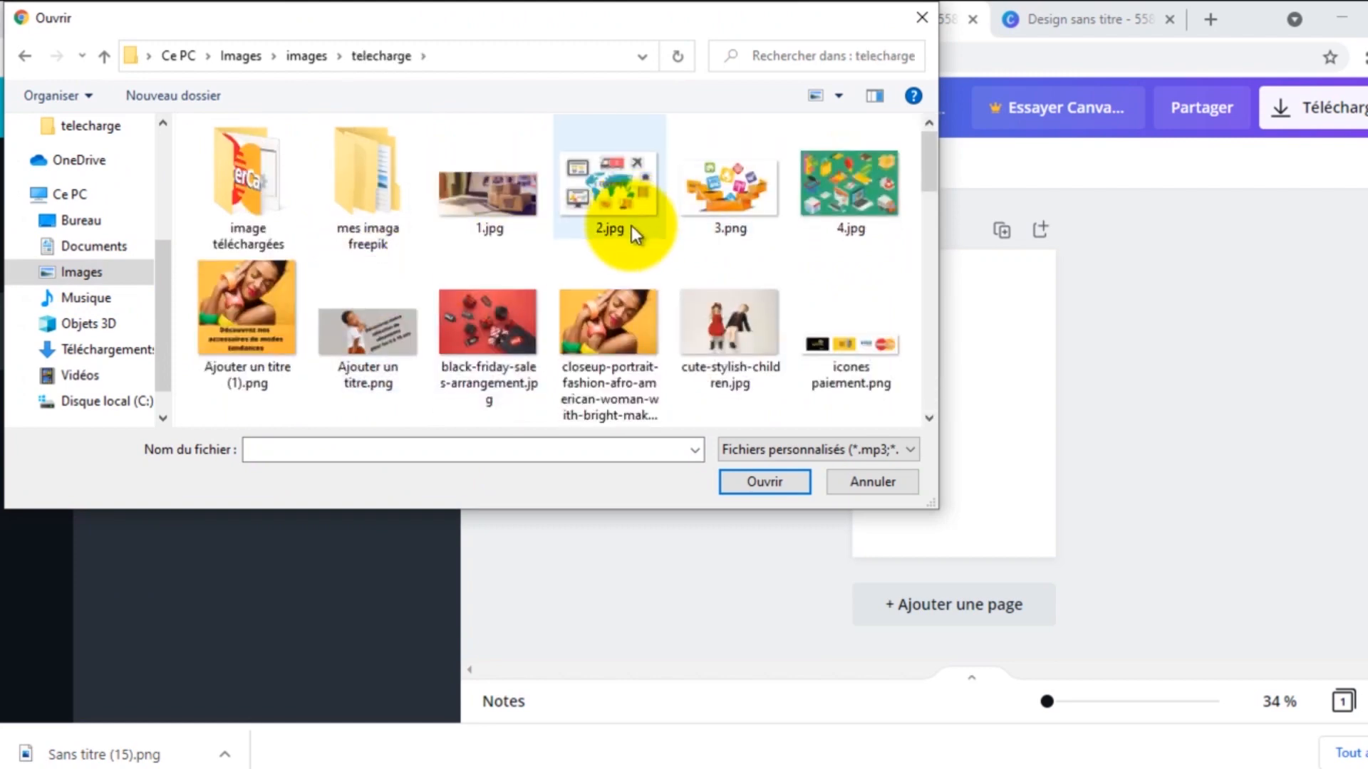
scroll(631, 225, "down", 3)
scroll(631, 225, "down", 5)
left_click(224, 323)
double_click(224, 323)
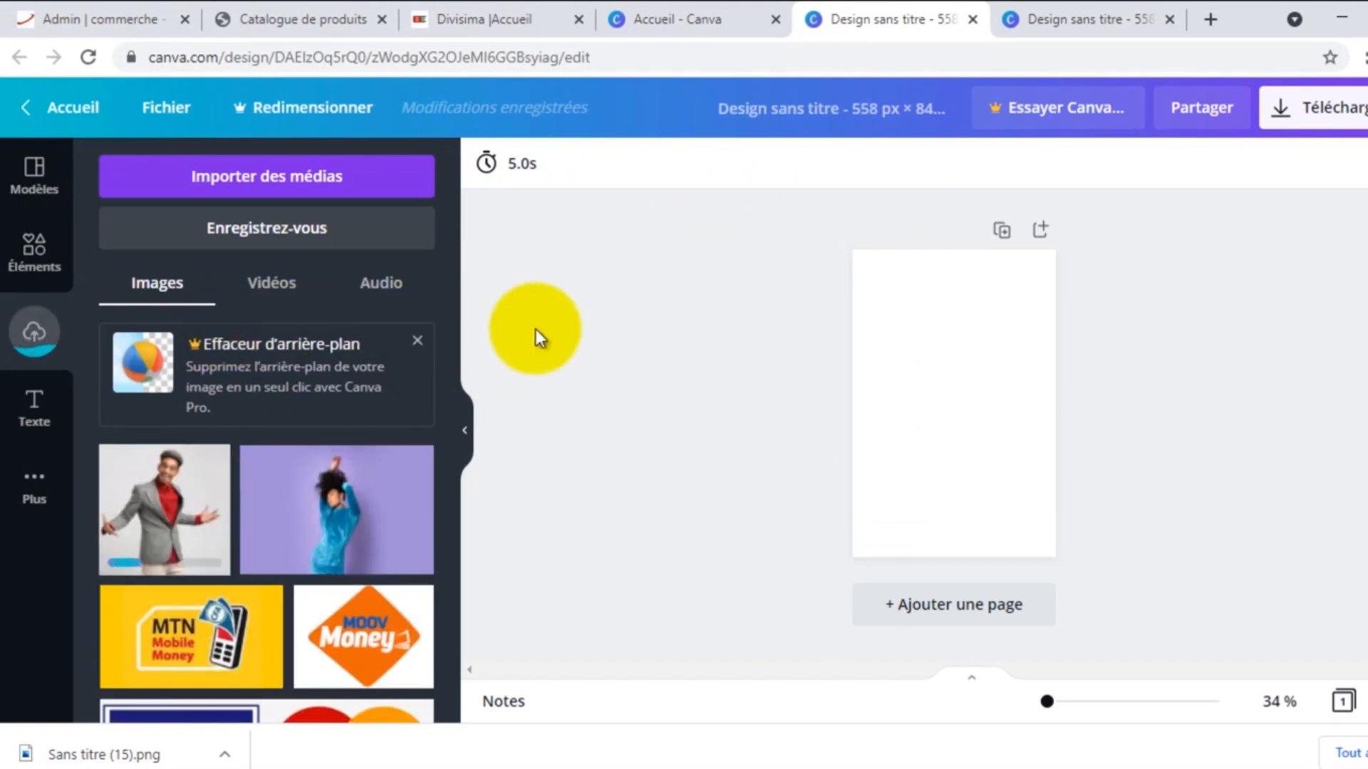
Place the uploaded photo of the man on the page and enlarge it to span the page's full width.
left_click_drag(214, 520, 950, 394)
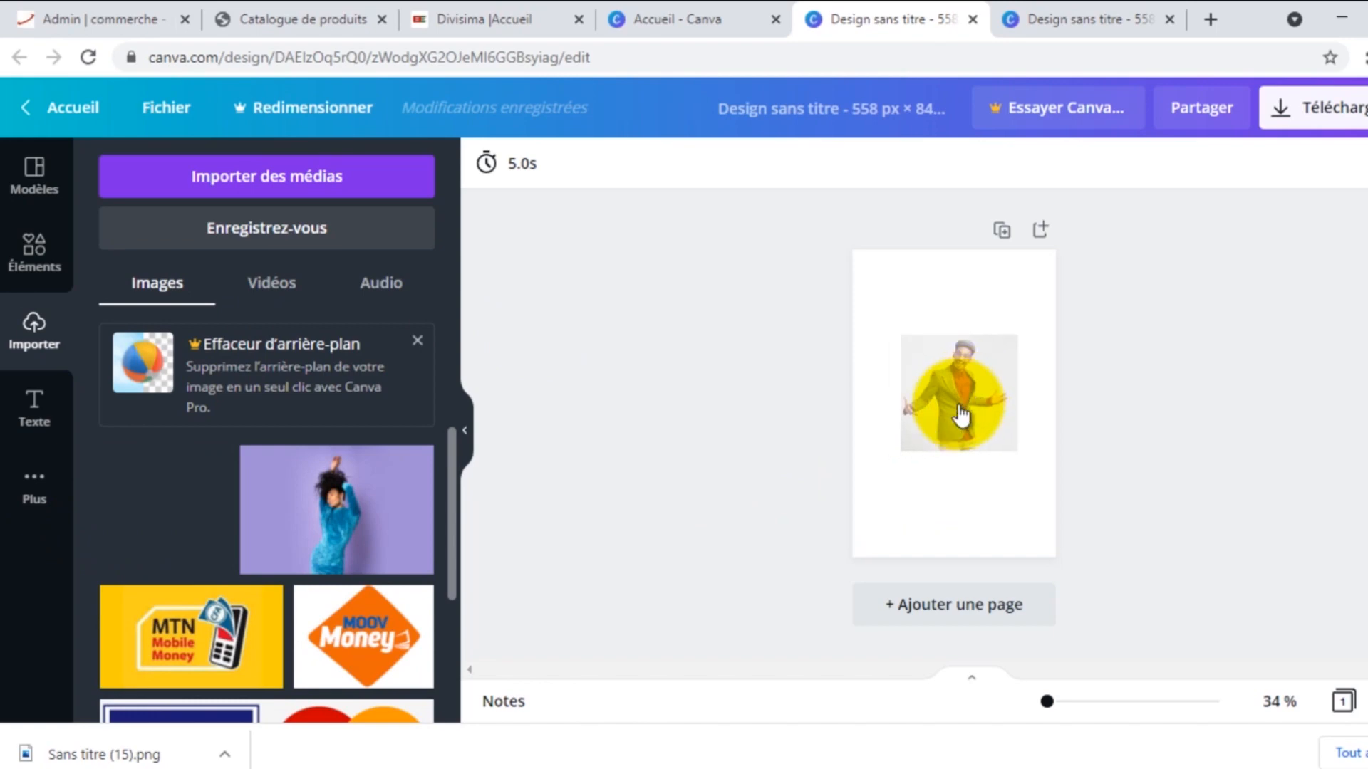
left_click_drag(902, 451, 856, 562)
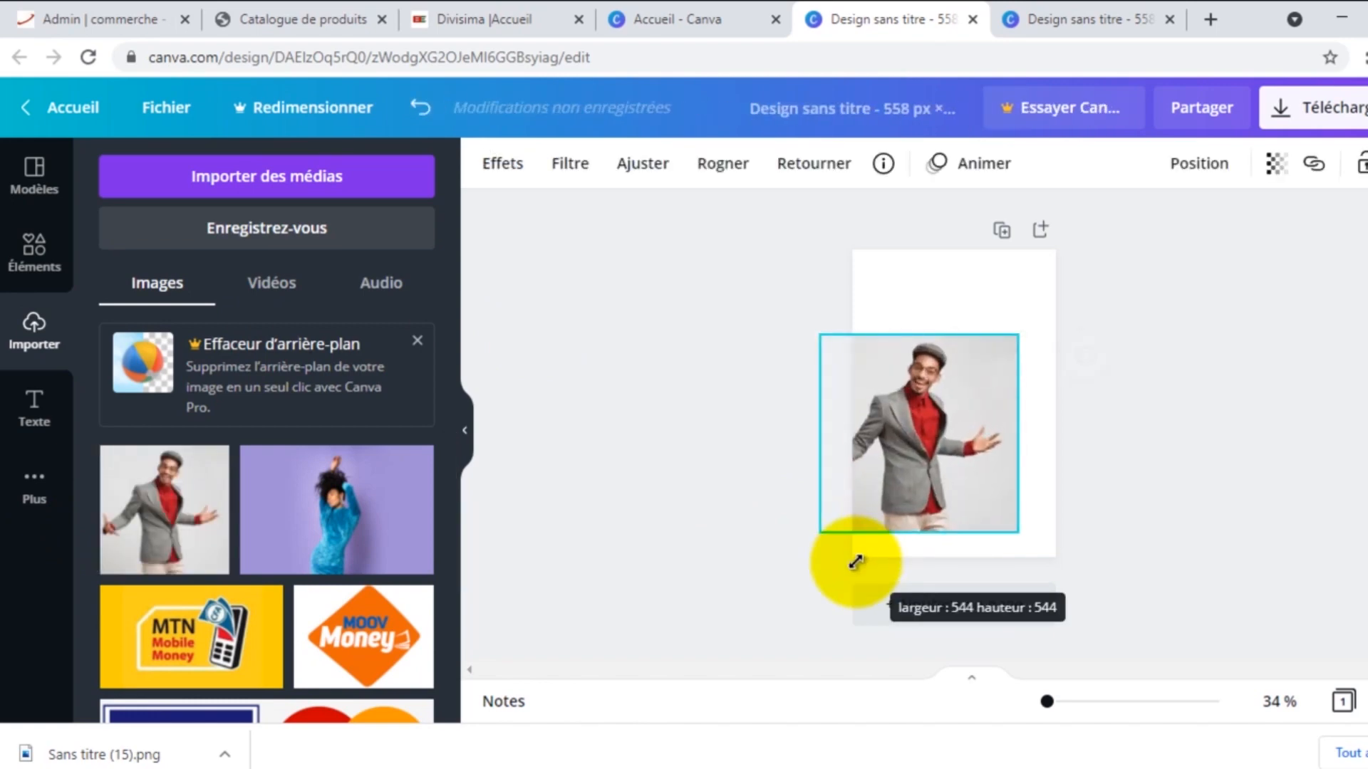
left_click_drag(1019, 533, 1056, 570)
left_click_drag(946, 331, 938, 249)
mouse_move(966, 423)
left_mouse_down()
mouse_move(940, 409)
mouse_move(955, 411)
left_mouse_up()
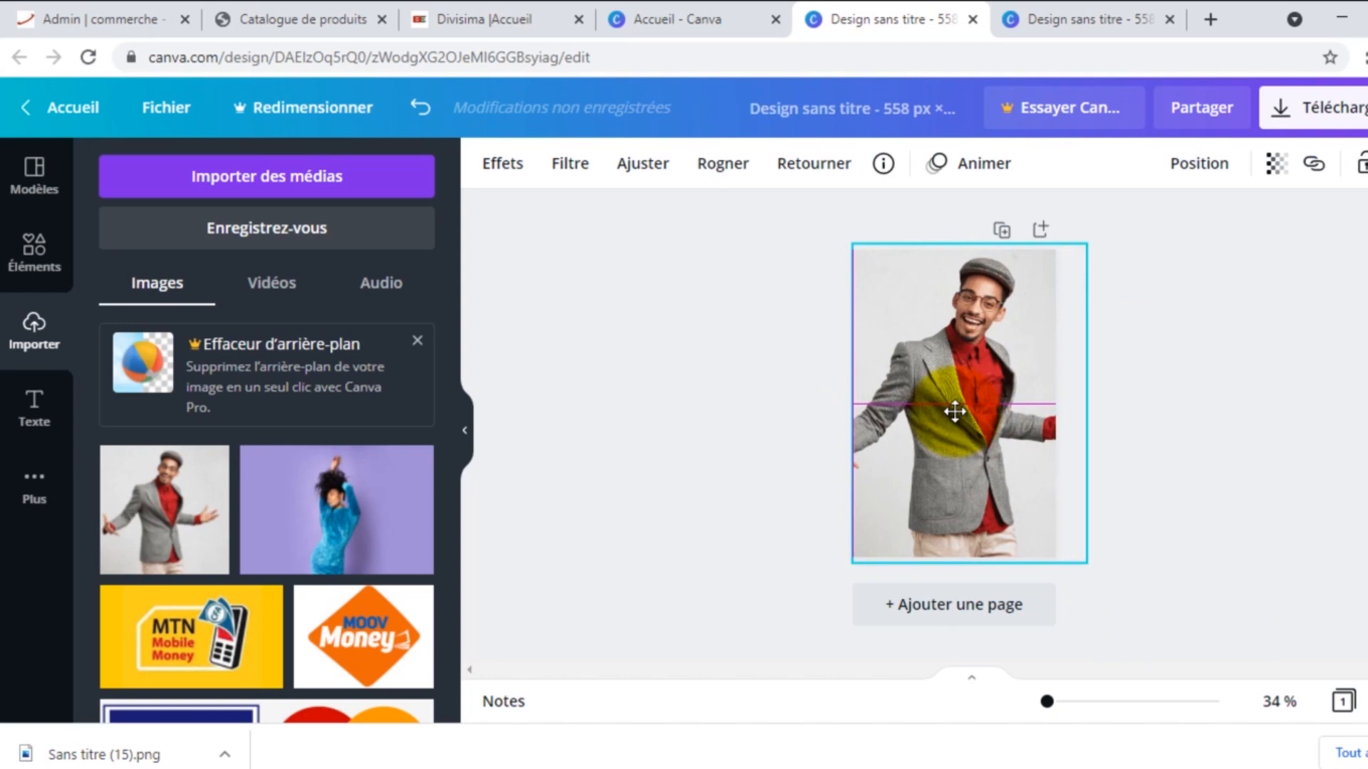
left_click_drag(954, 411, 955, 412)
left_click(1179, 379)
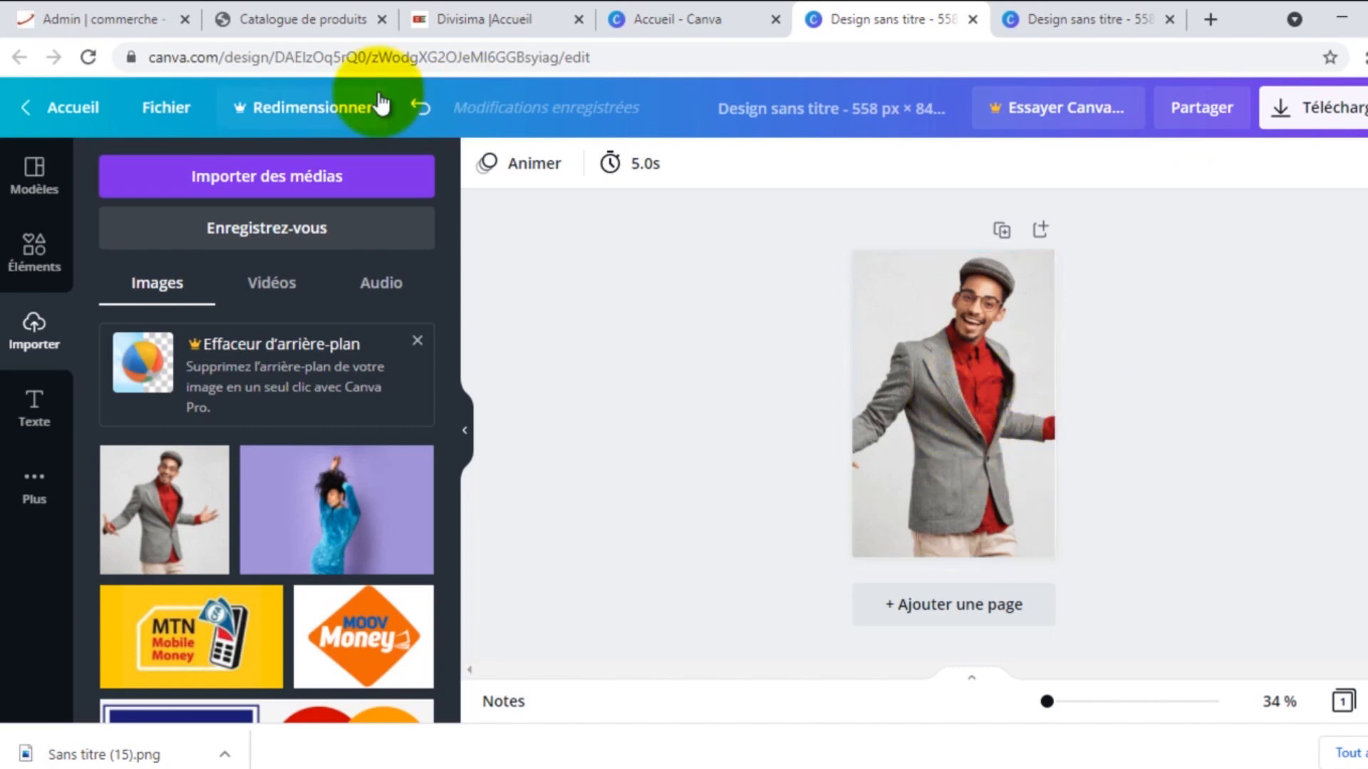
left_click(419, 108)
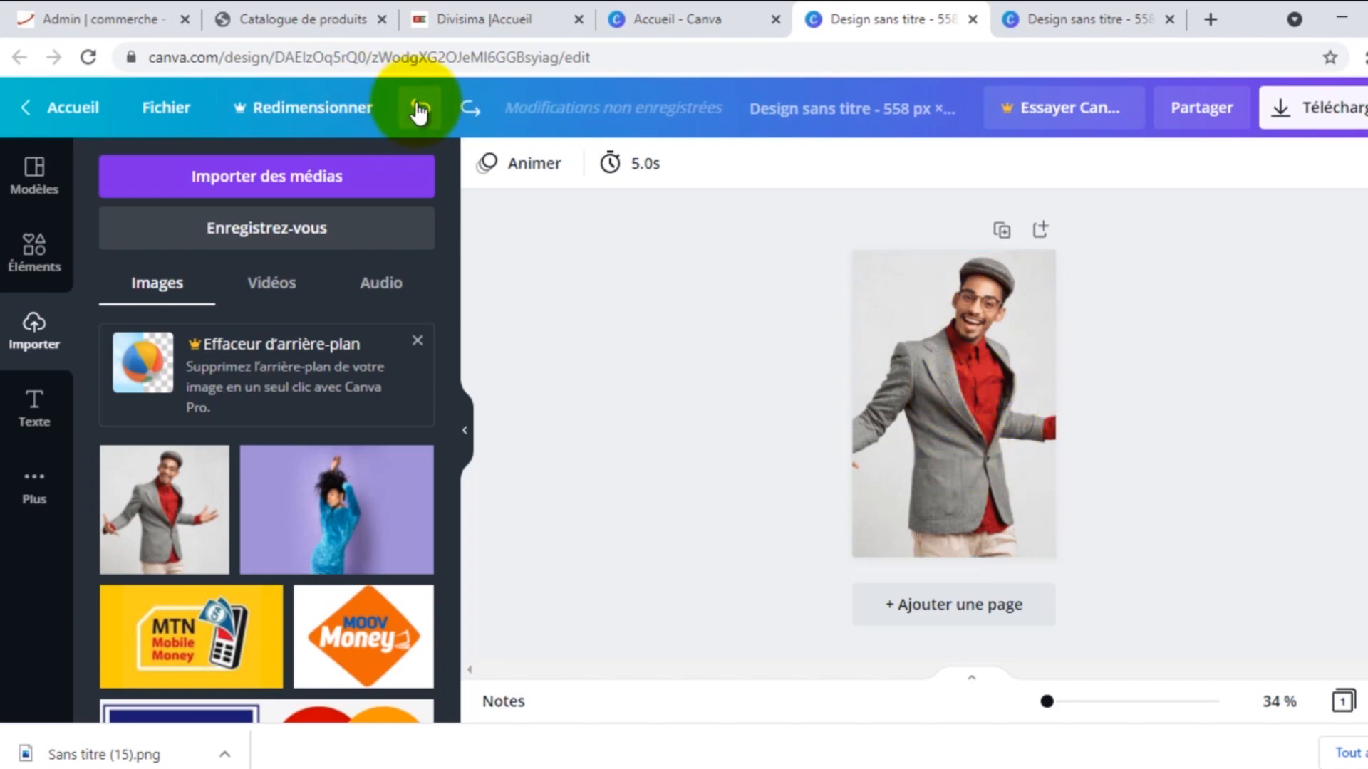
left_click(419, 110)
left_click(419, 109)
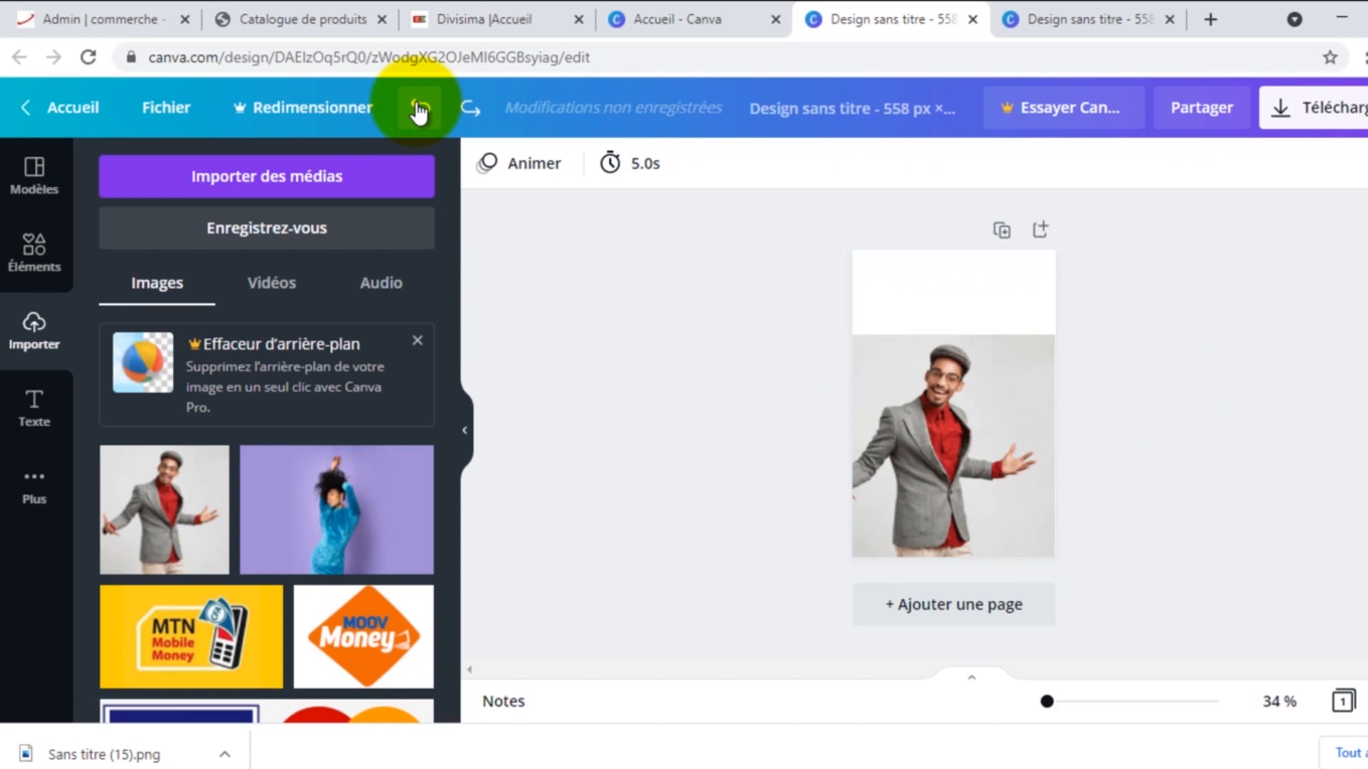
Extend the photo upward from its upper edge and move it to align with the top of the page.
left_click(980, 481)
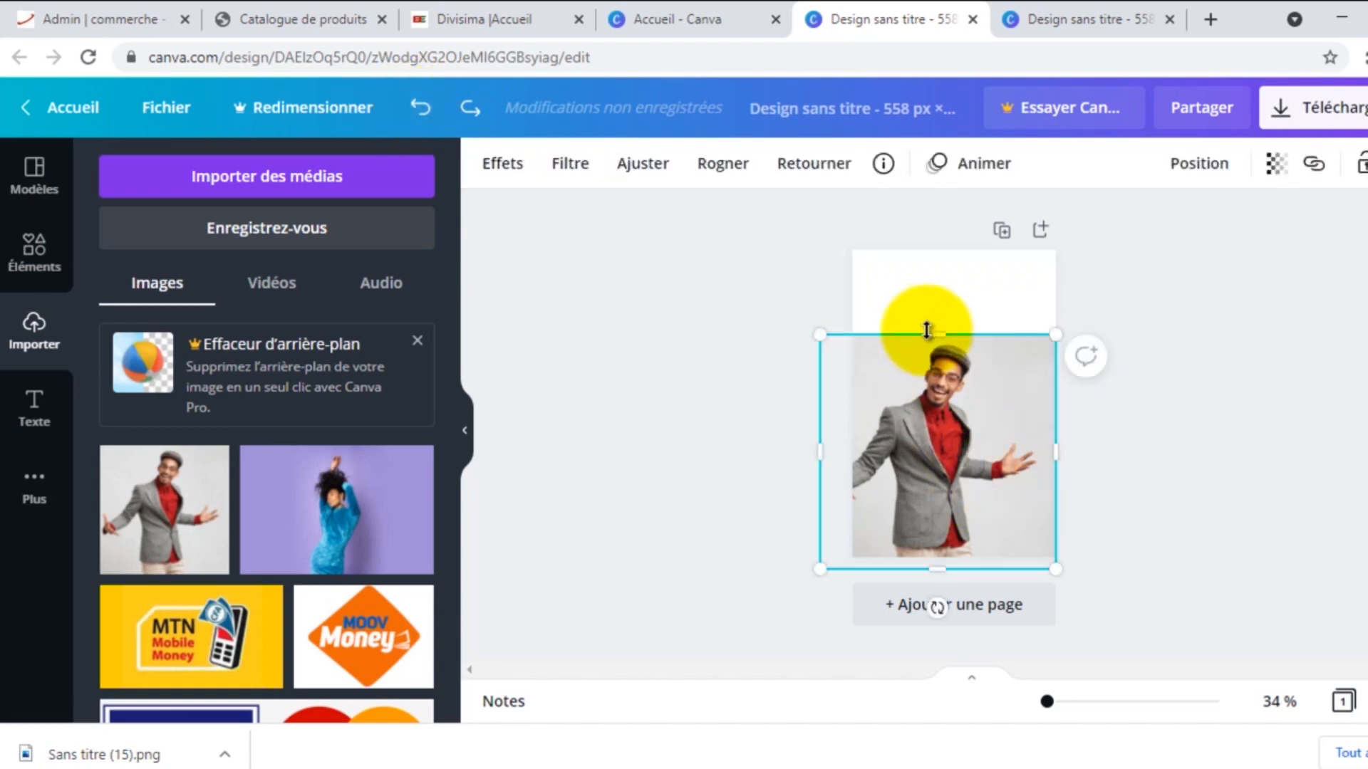
left_click_drag(937, 315, 932, 284)
left_click_drag(944, 417, 939, 385)
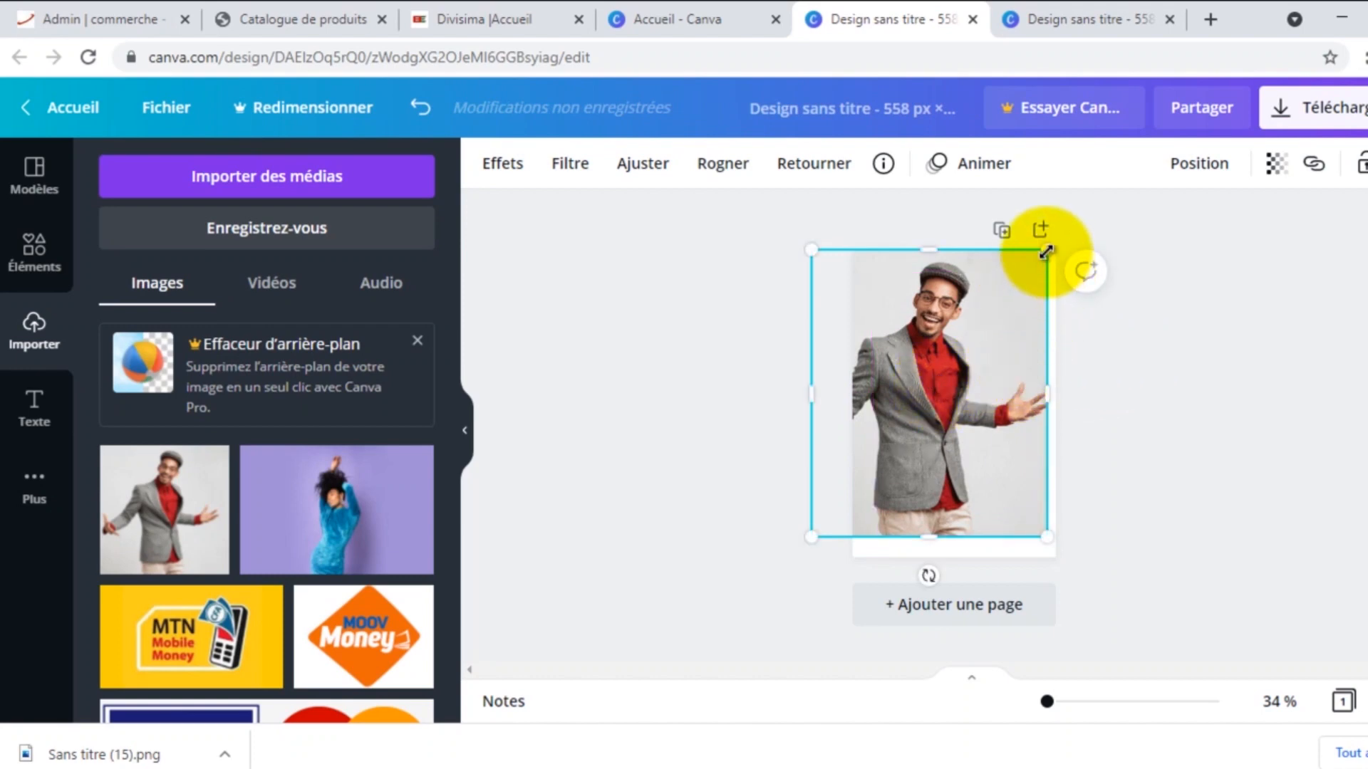
left_click_drag(1048, 250, 1061, 241)
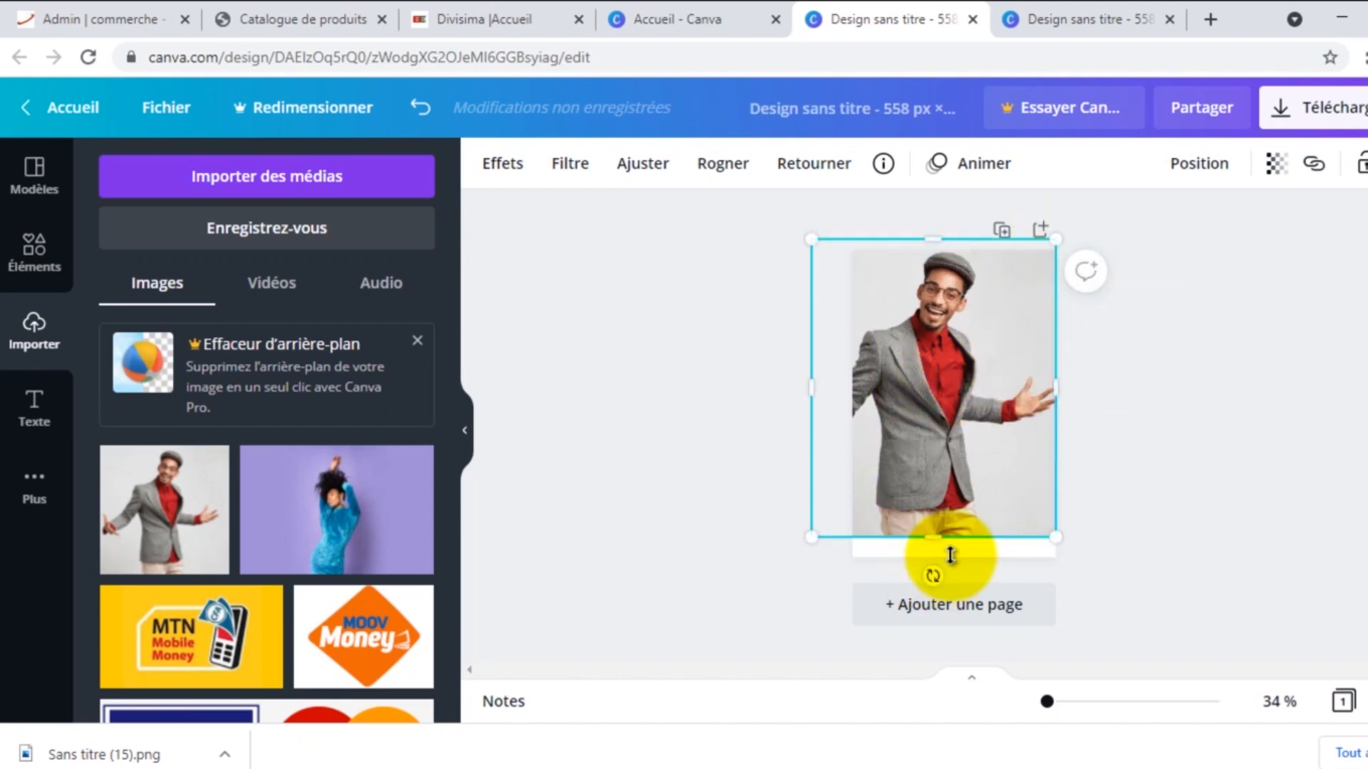
left_click_drag(935, 539, 933, 563)
left_click(1122, 454)
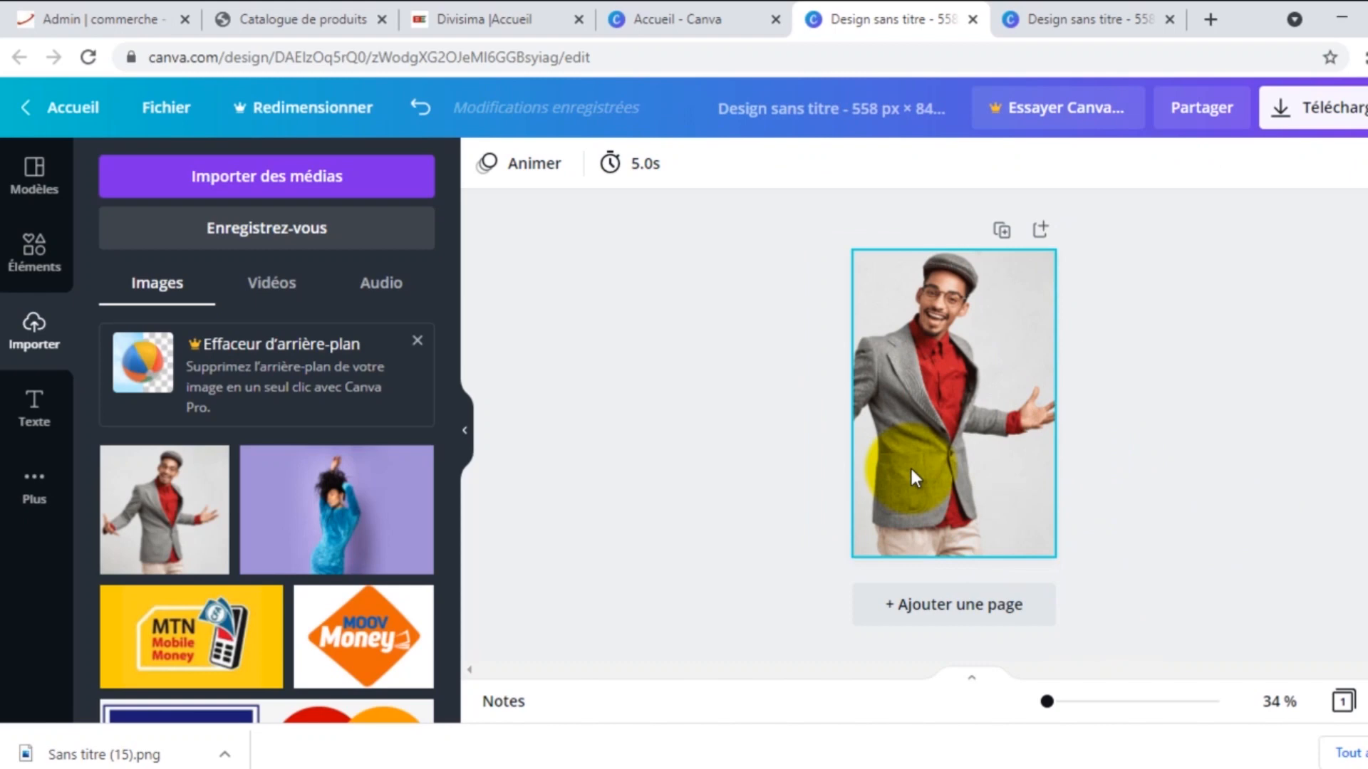
left_click(990, 438)
left_click(1157, 421)
left_click(1059, 411)
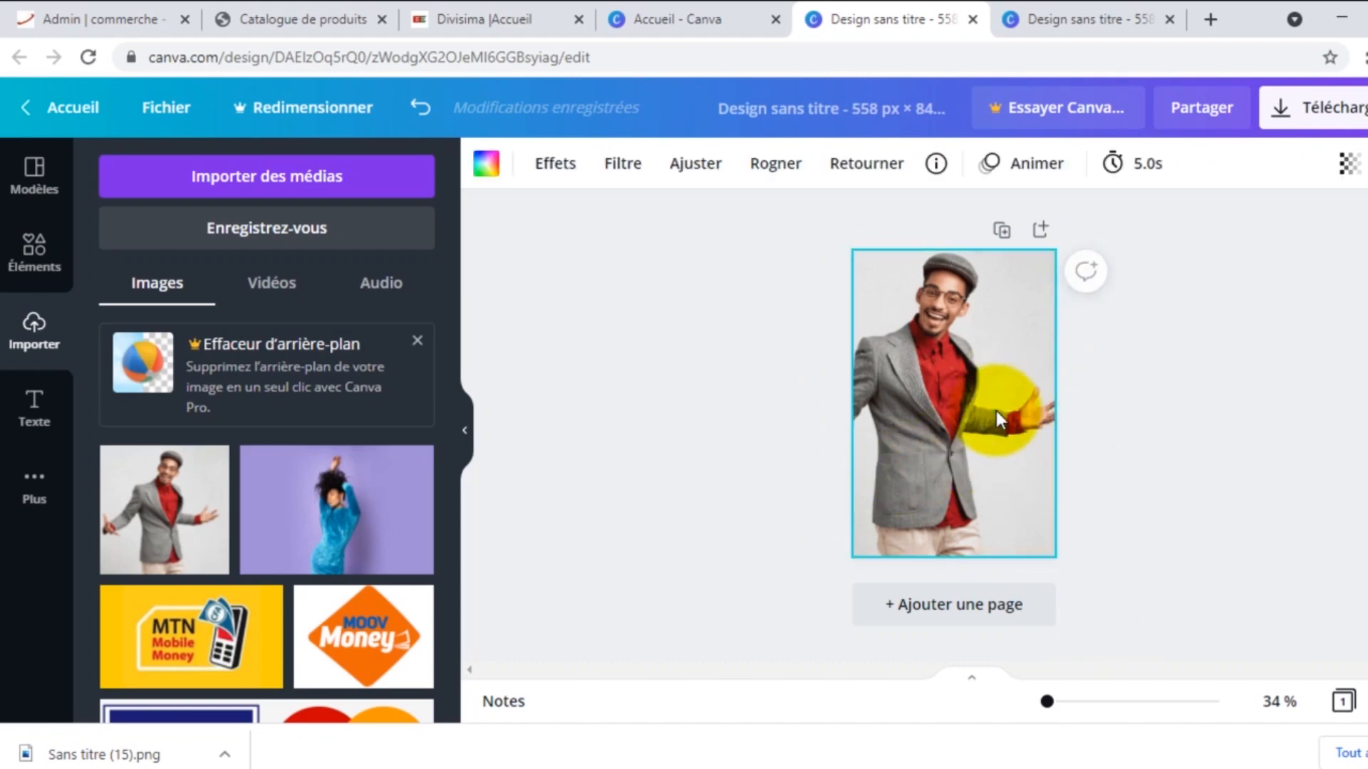
left_click(1127, 411)
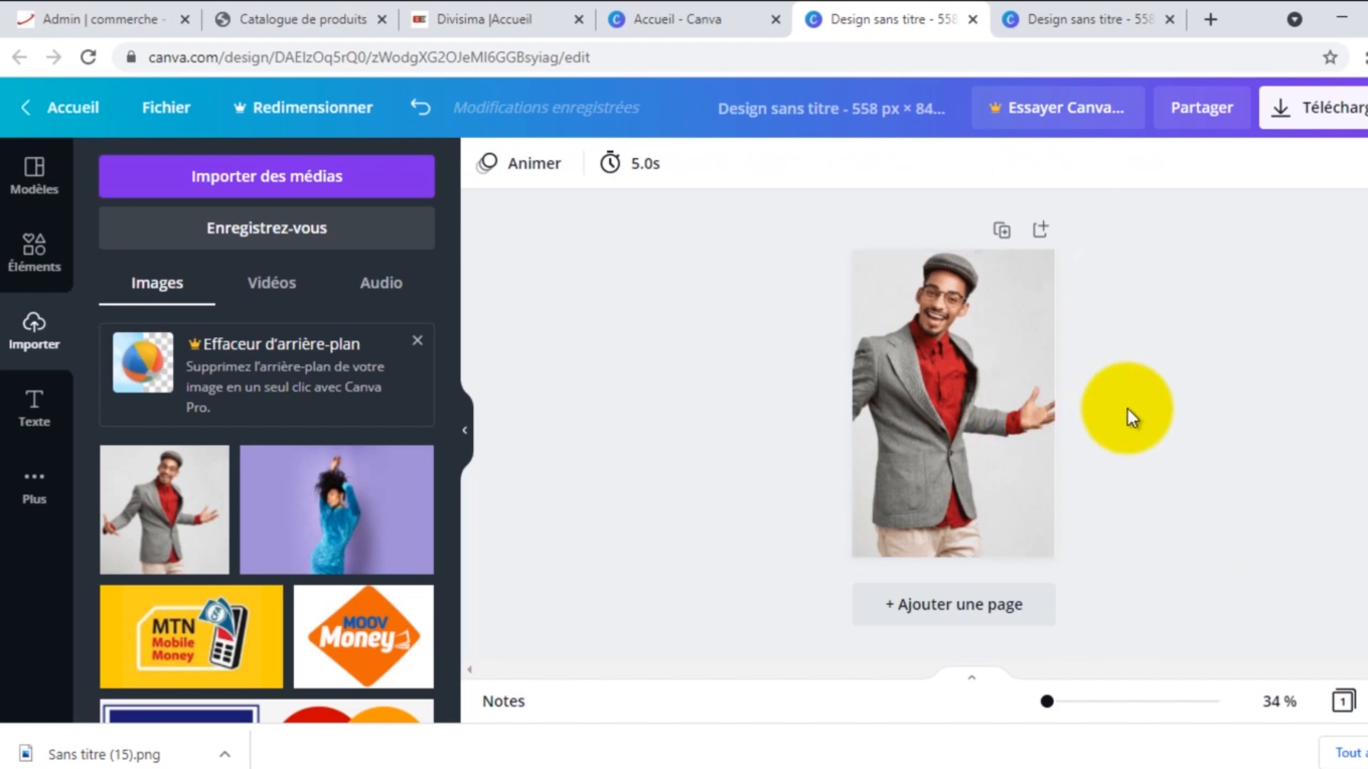
left_click(416, 111)
left_click(416, 111)
Enlarge the photo from its lower corner in small increments until it covers the whole page.
left_click(1044, 435)
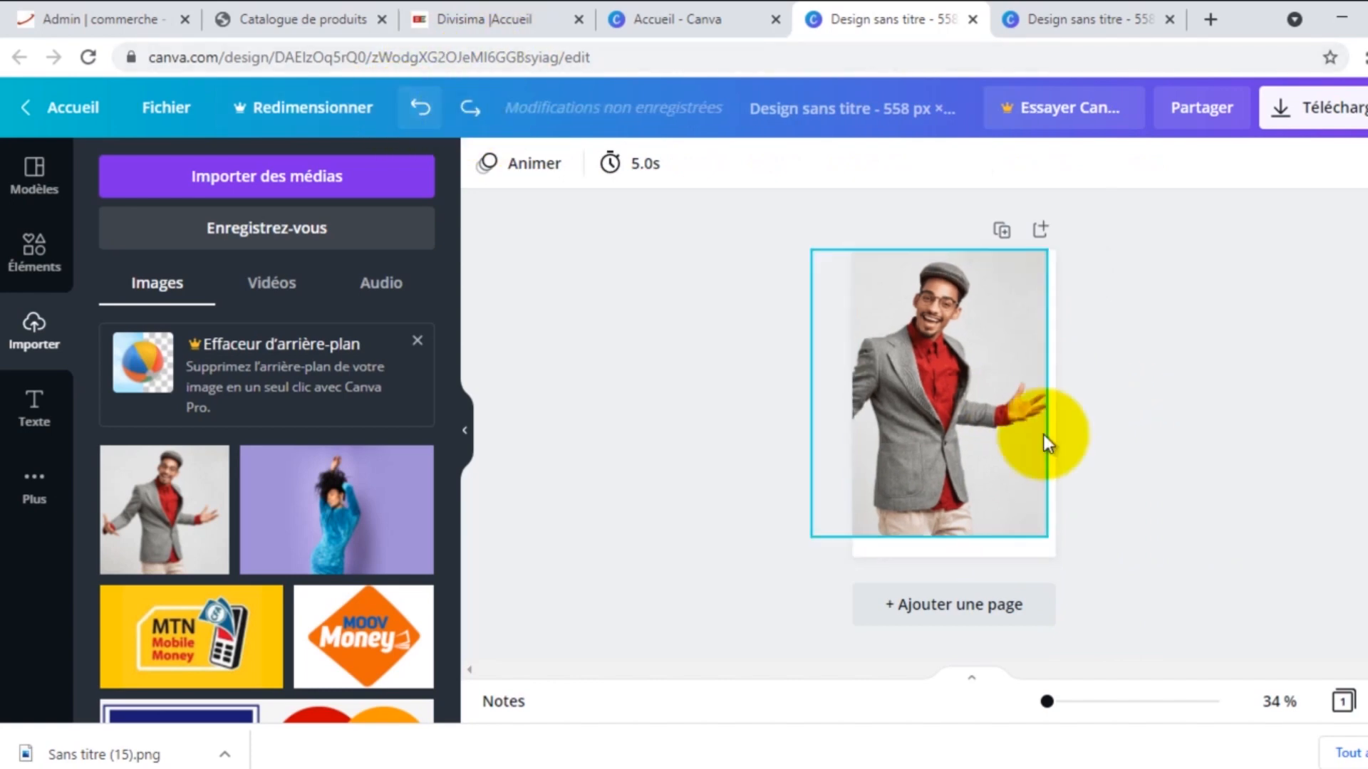
left_click_drag(1041, 537, 1050, 549)
left_click(1158, 417)
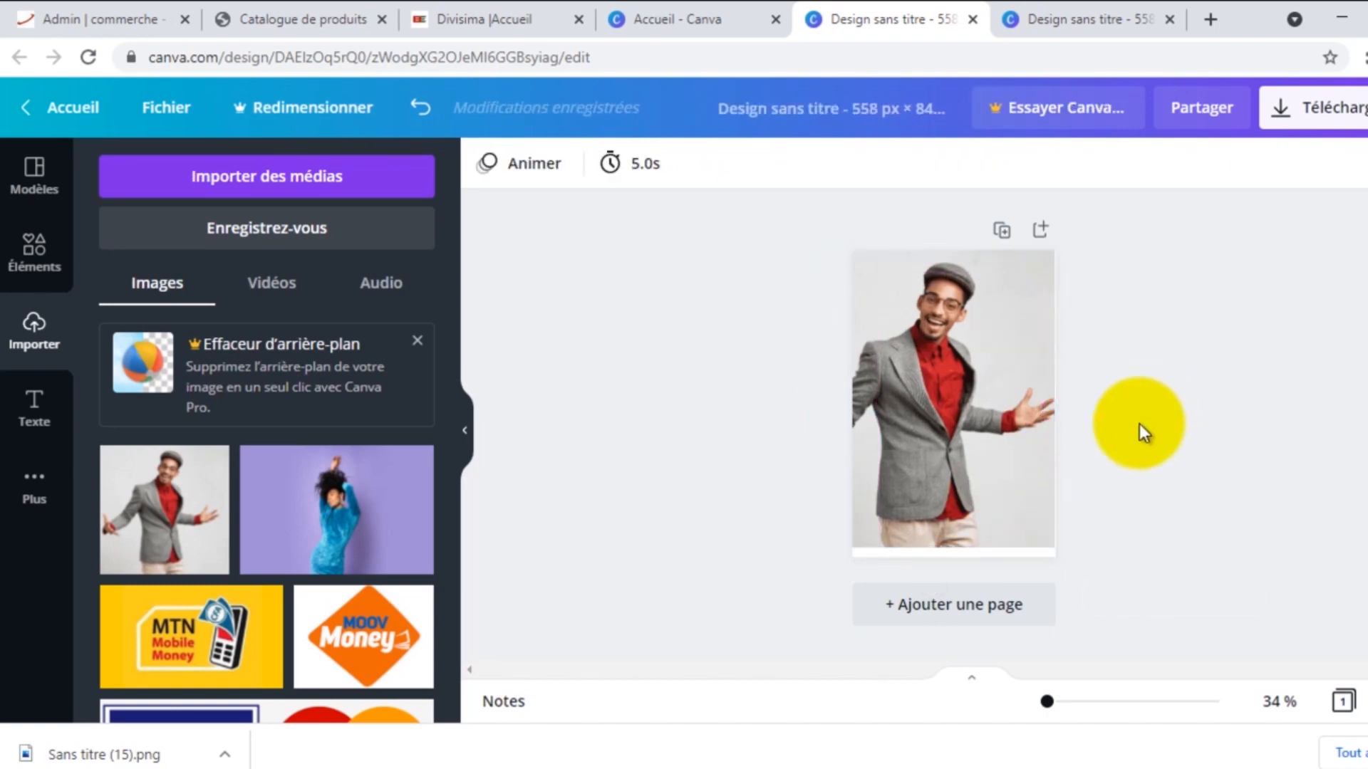
left_click(983, 484)
left_click_drag(1057, 546, 1062, 556)
left_click(1216, 322)
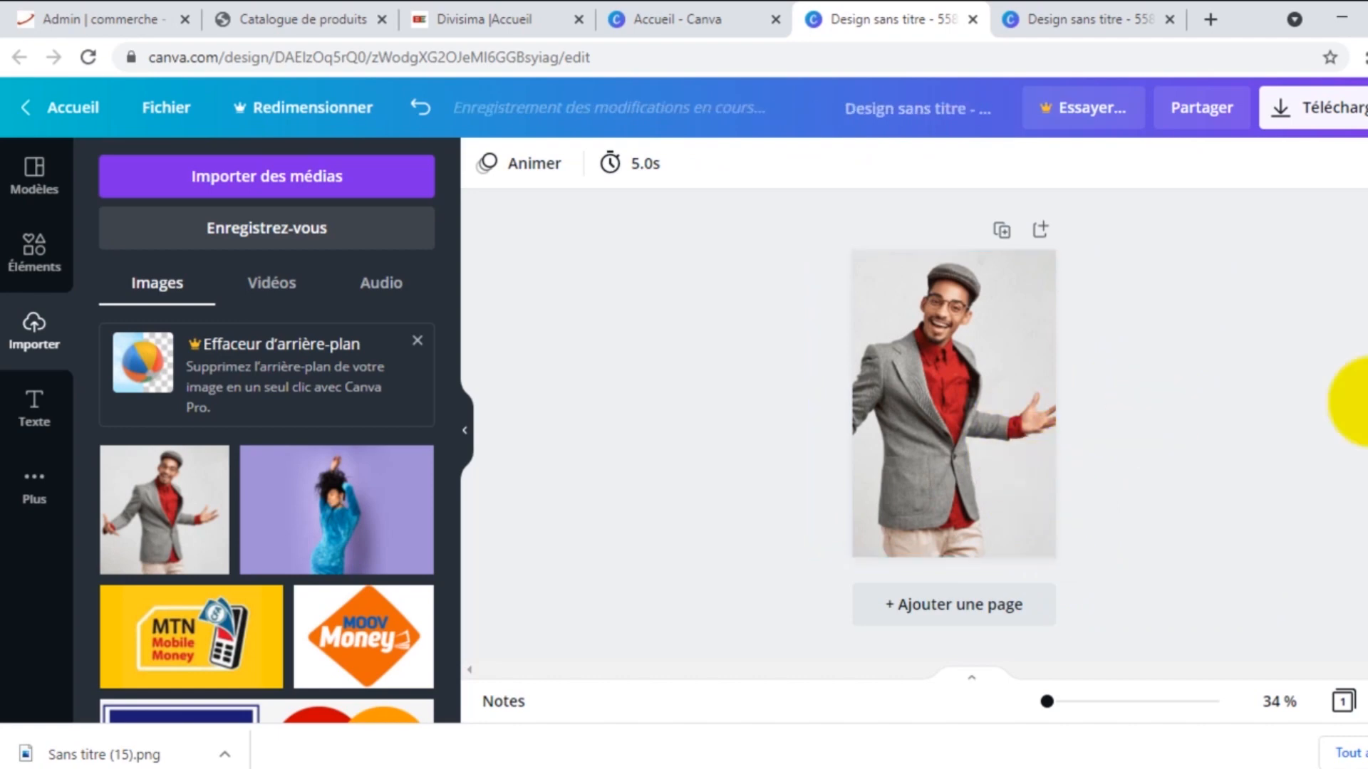
Download the finished design as a PNG file.
left_click(1327, 107)
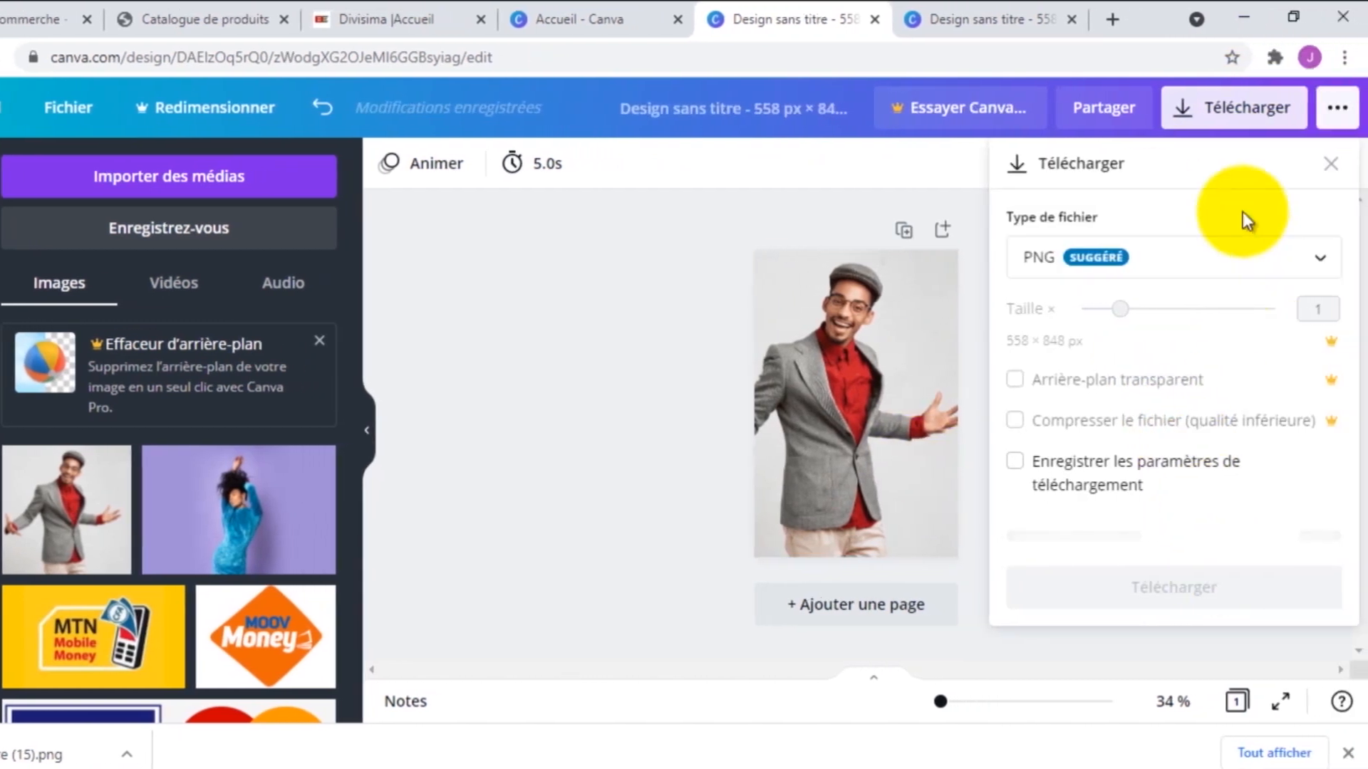
left_click(1174, 536)
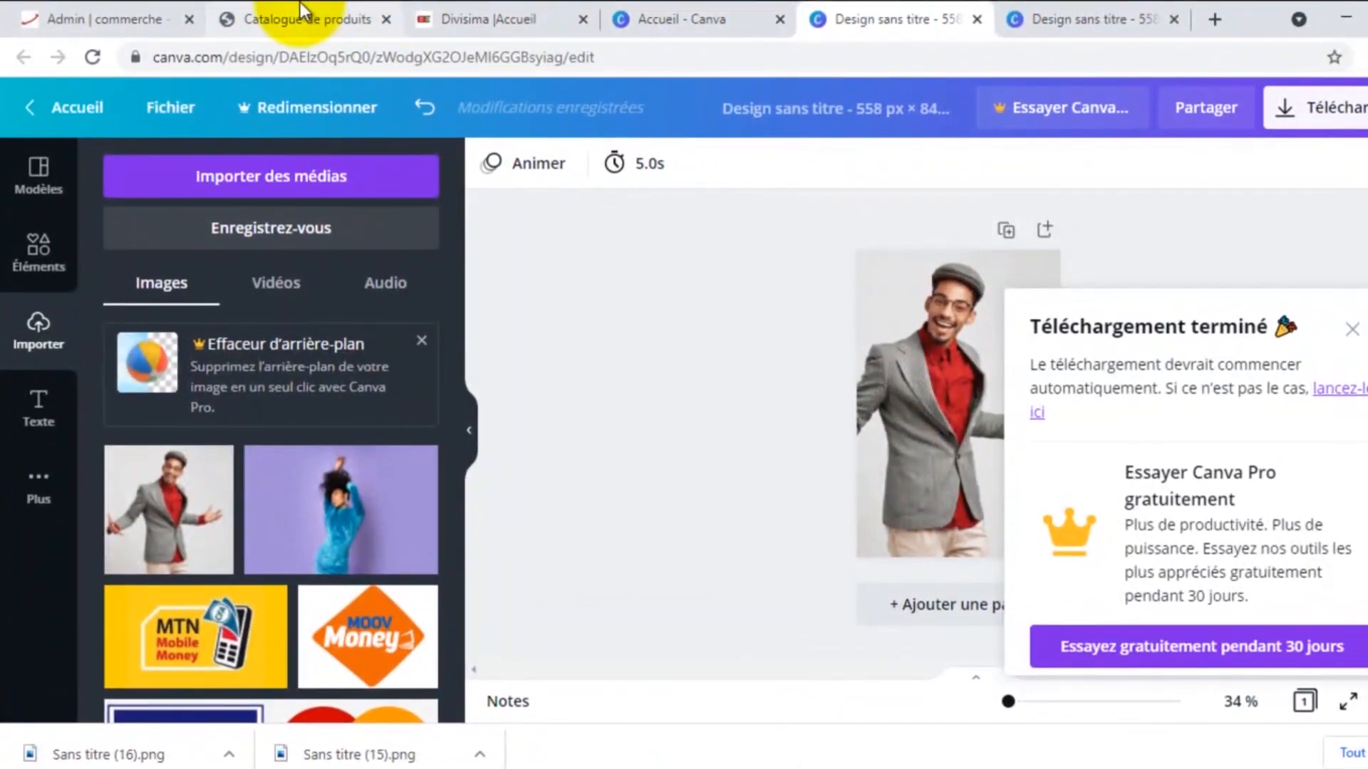
Switch to the shop admin, attach Sans titre (16).png from the downloads folder as the "Vêtements pour Hommes" image, and save the category.
left_click(302, 12)
left_click(91, 16)
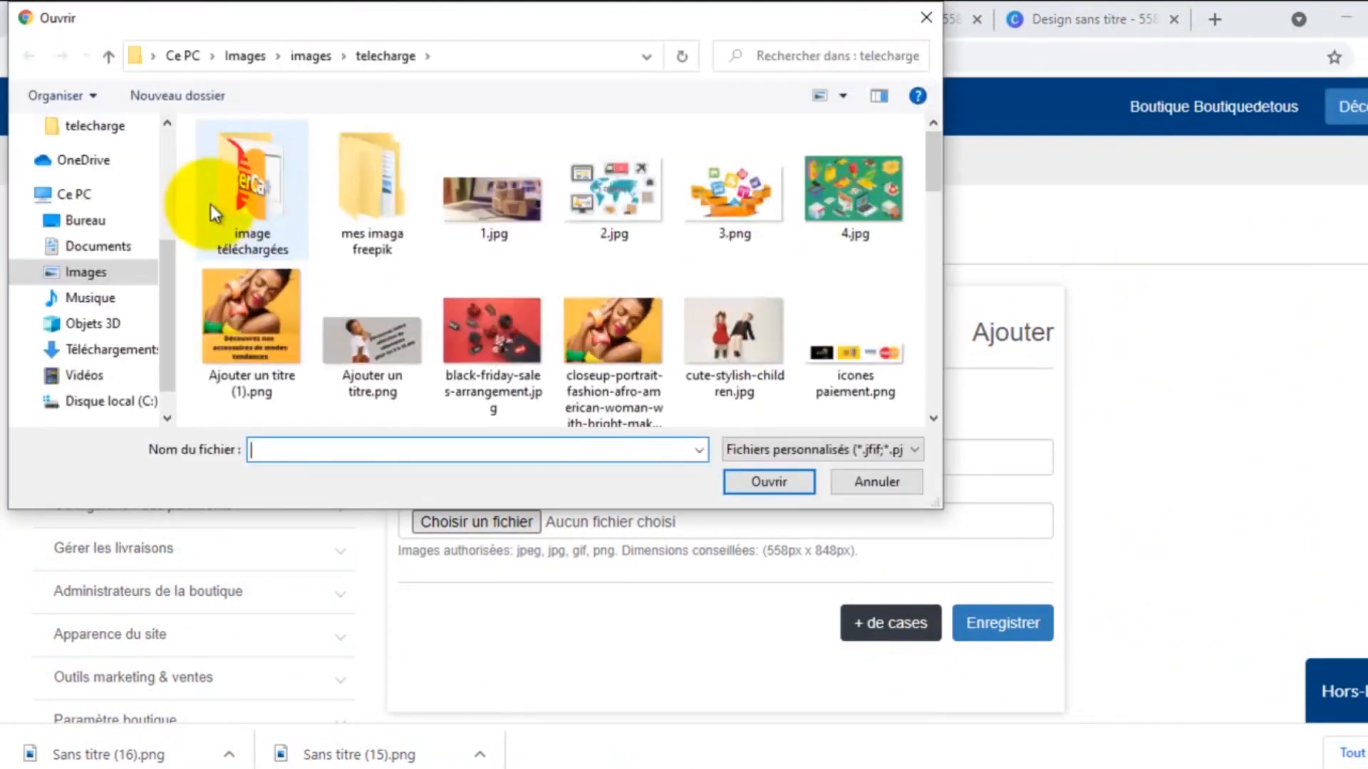
left_click(106, 349)
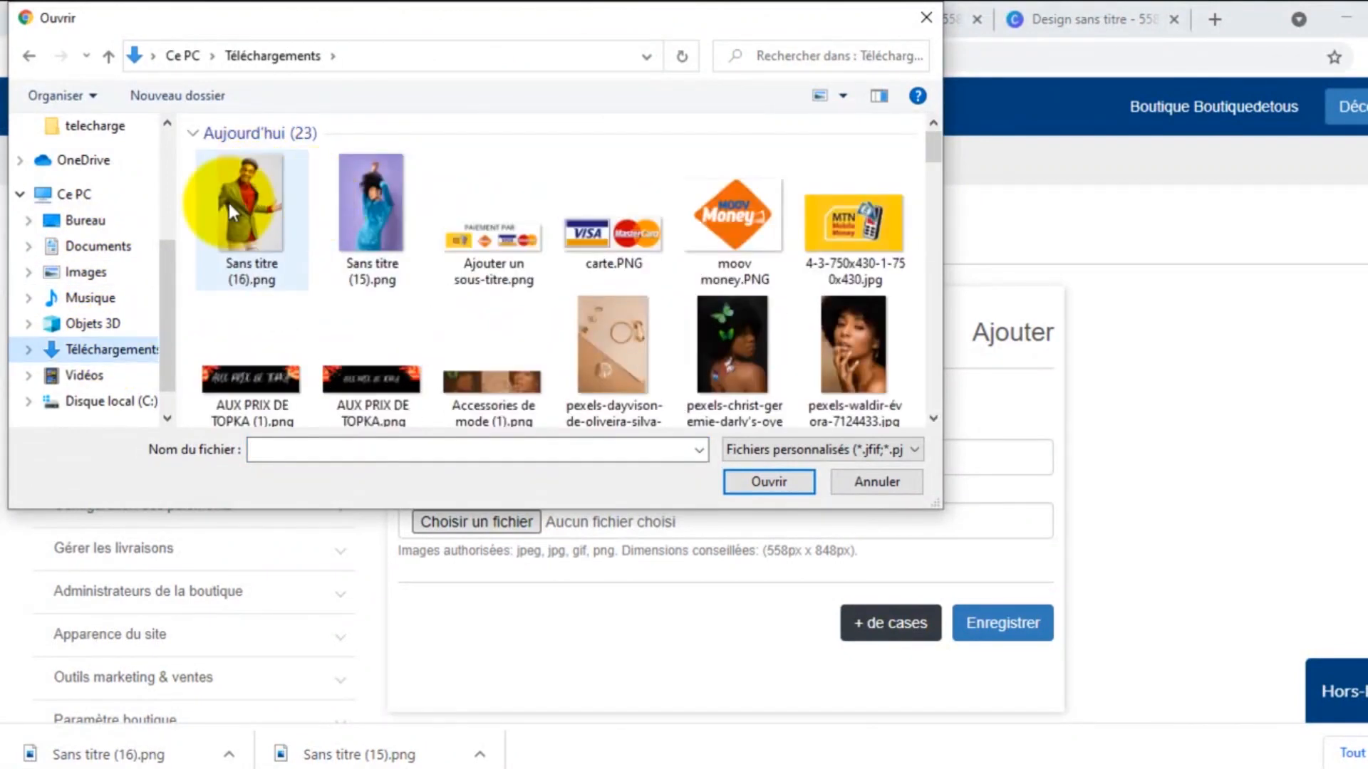
double_click(229, 203)
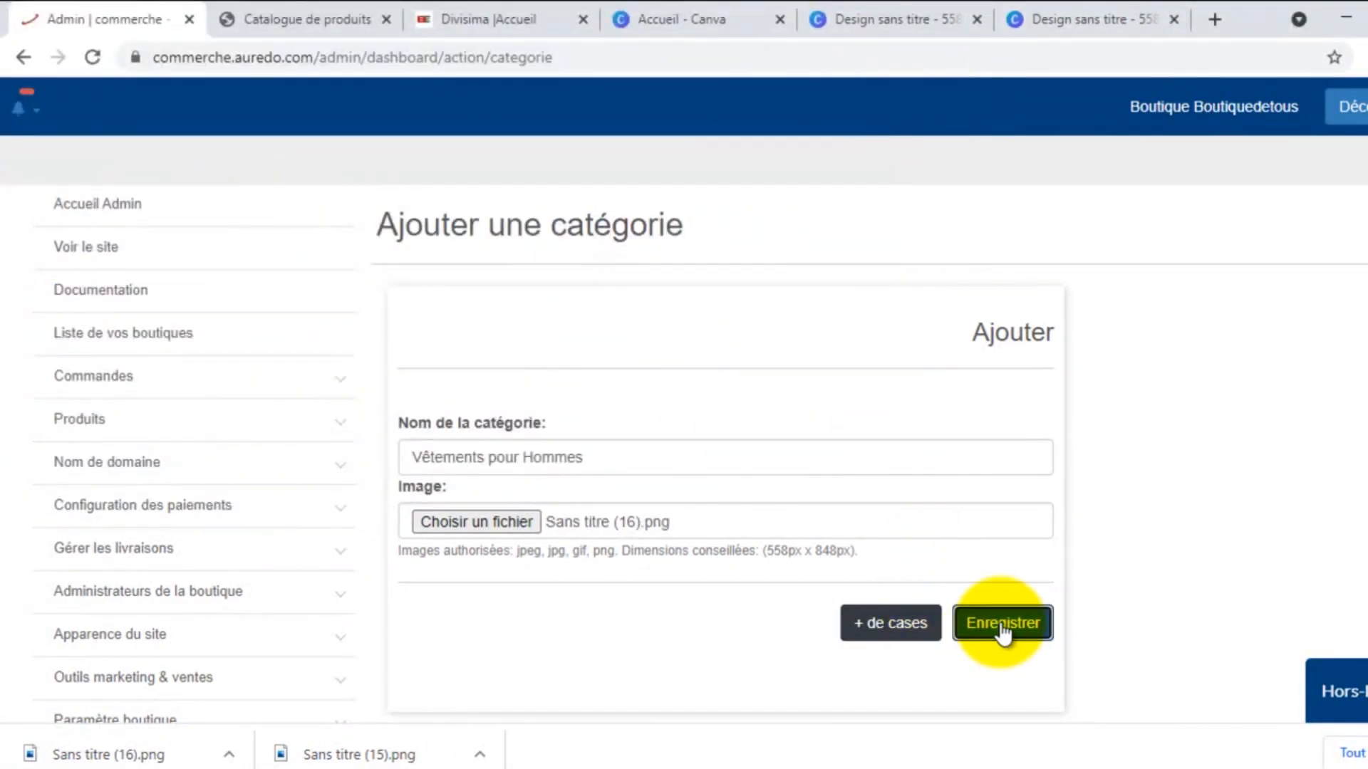
left_click(1000, 622)
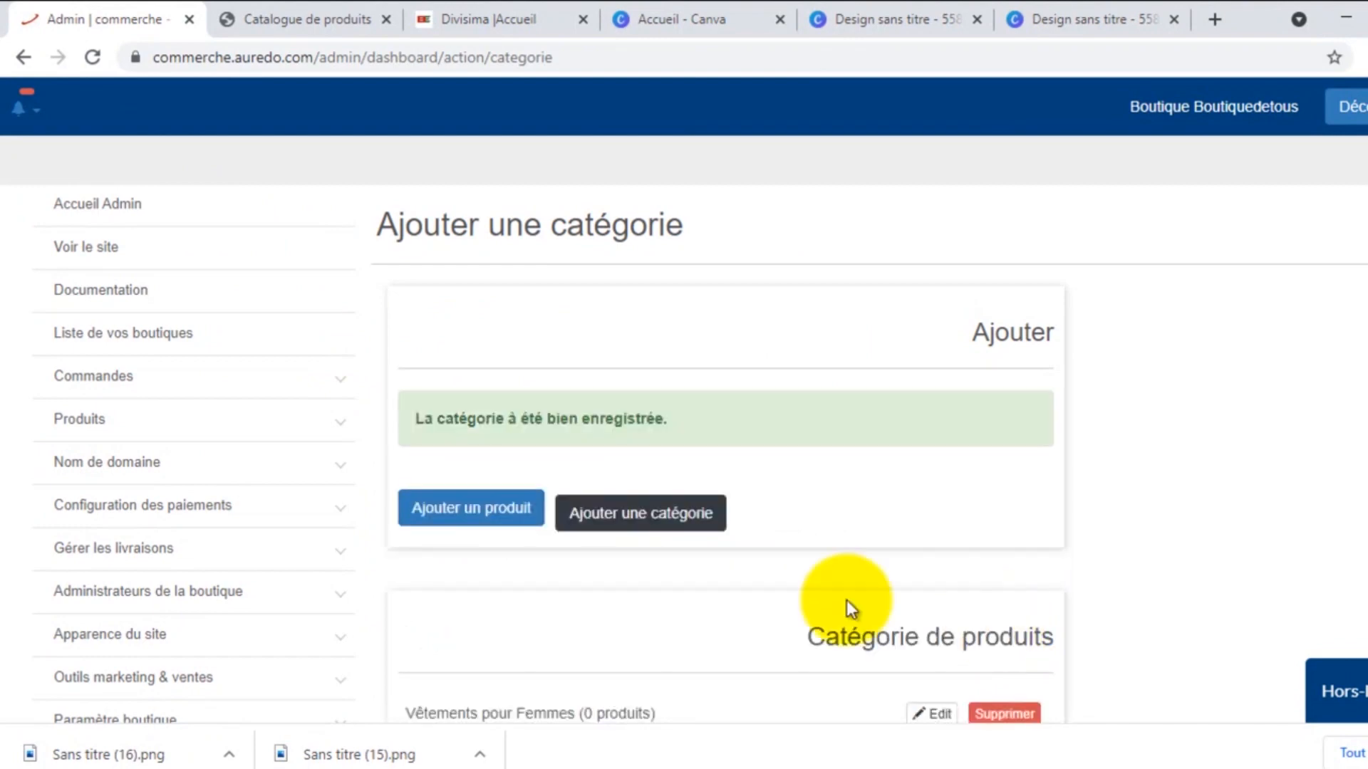
Start another product category and name it "Pagnes & tissus".
left_click(643, 512)
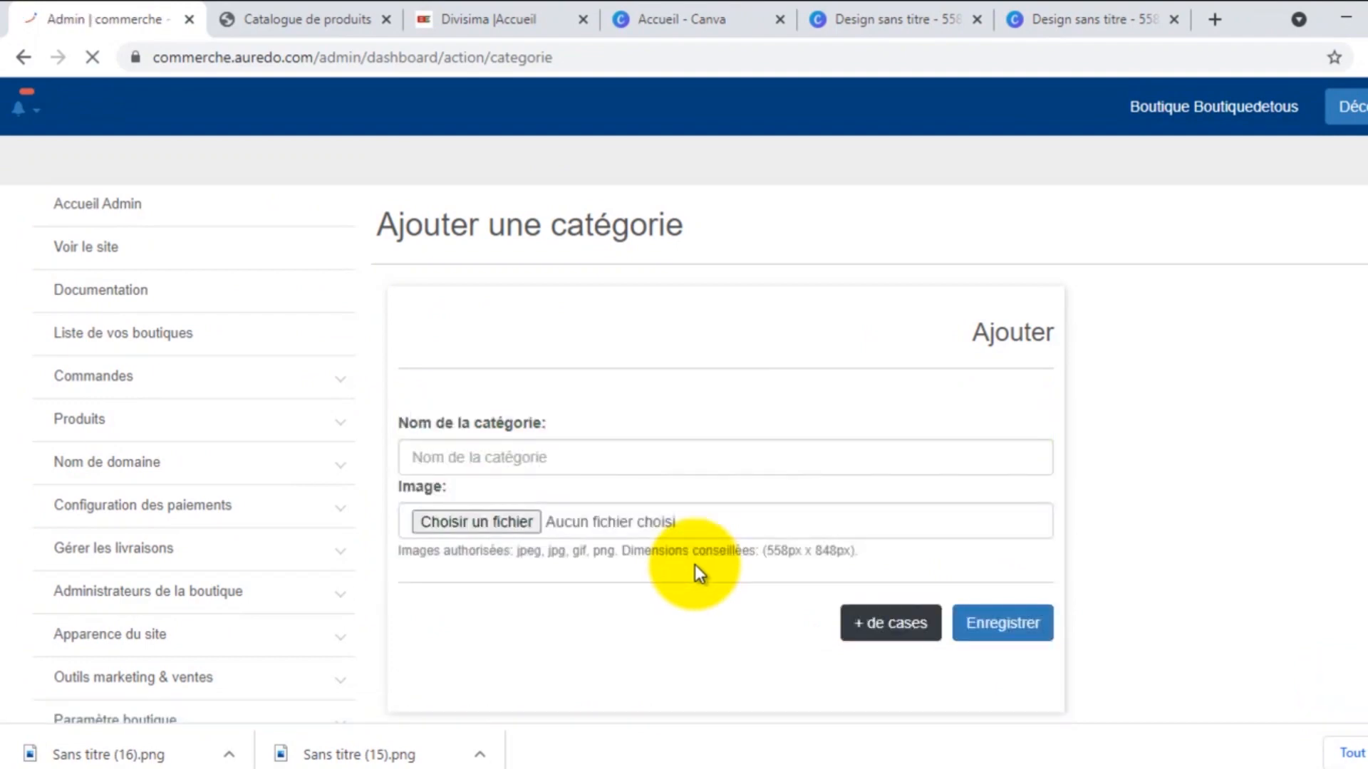
left_click(562, 461)
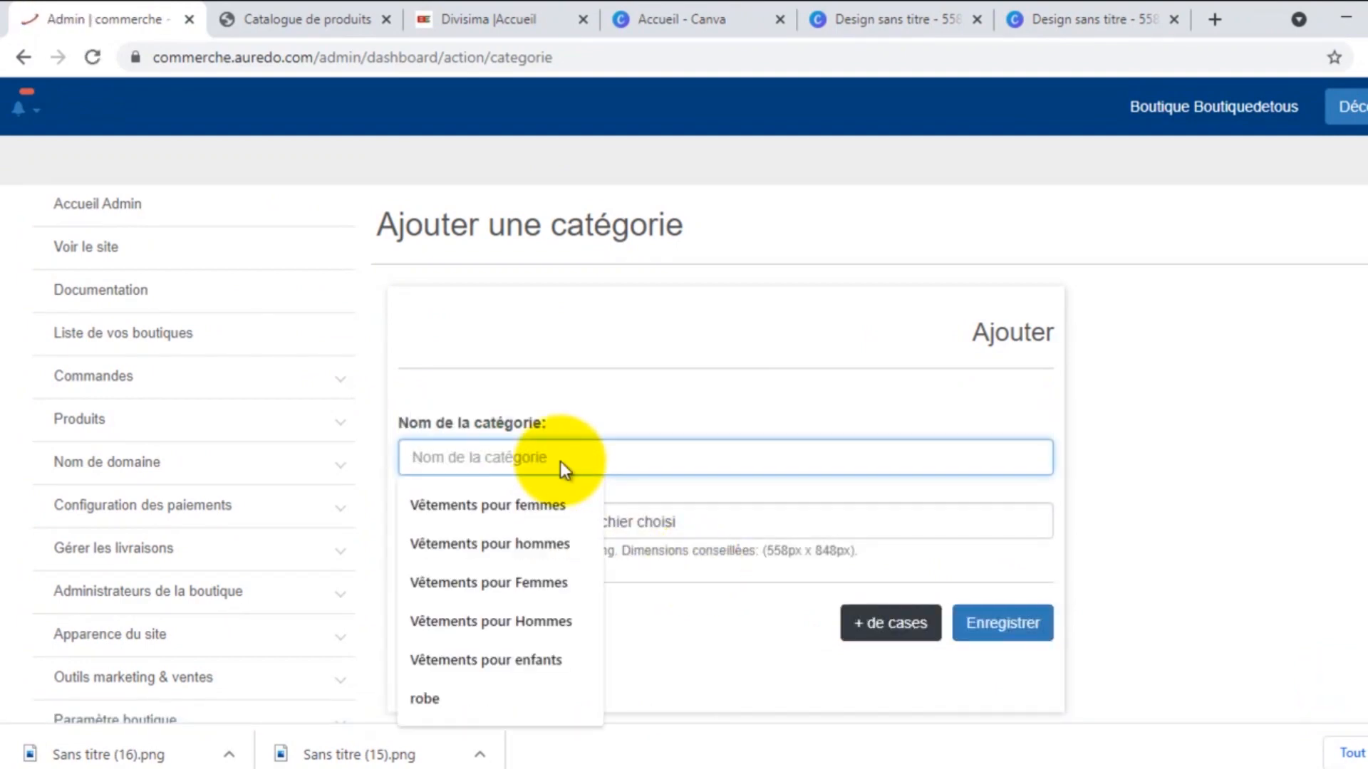
type("Pagn")
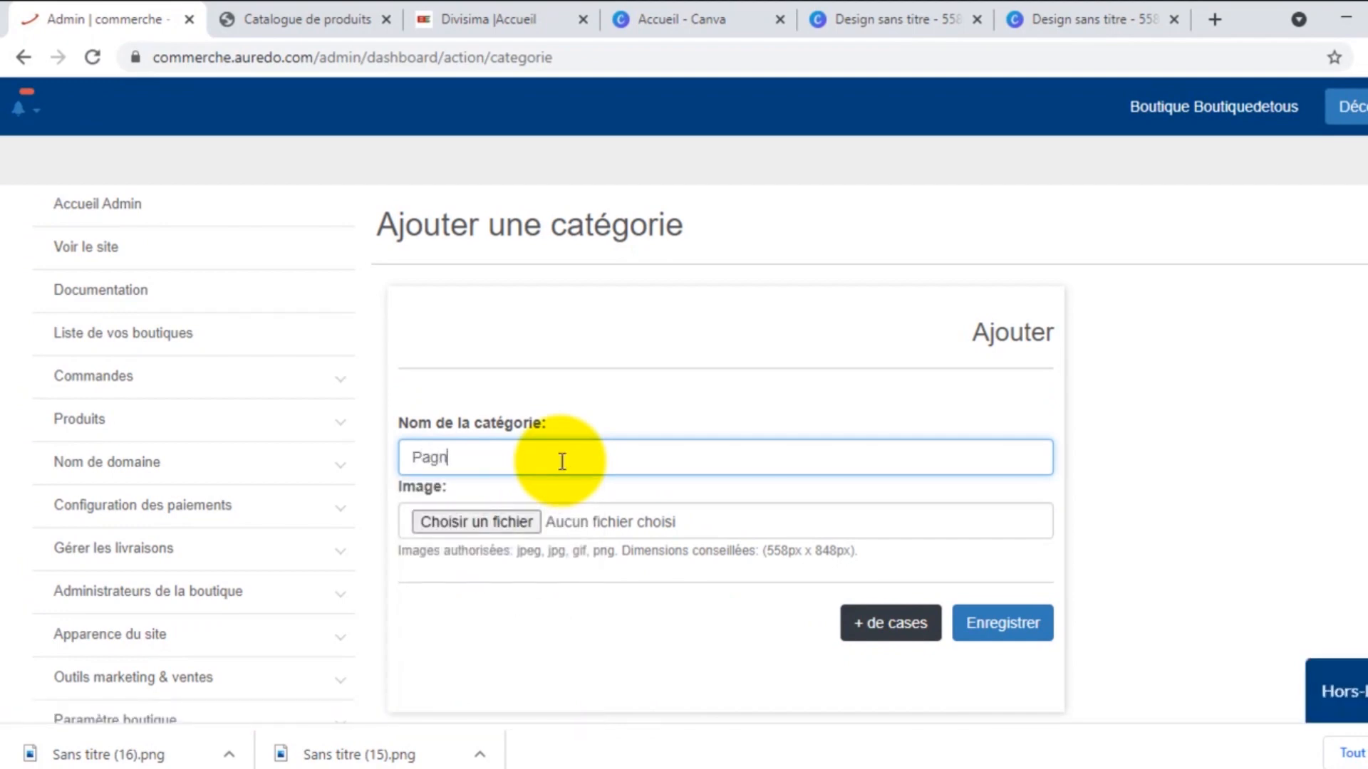
type("es & tissus")
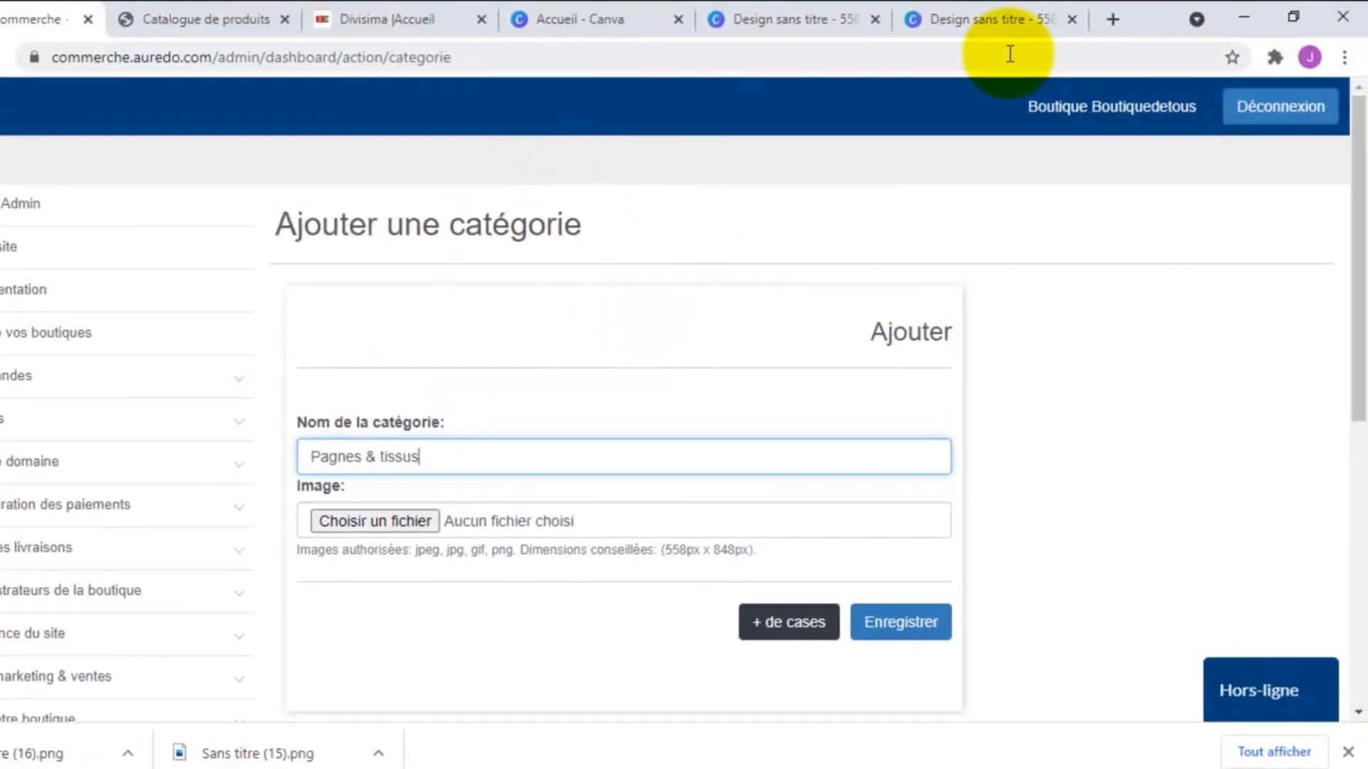
left_click(414, 519)
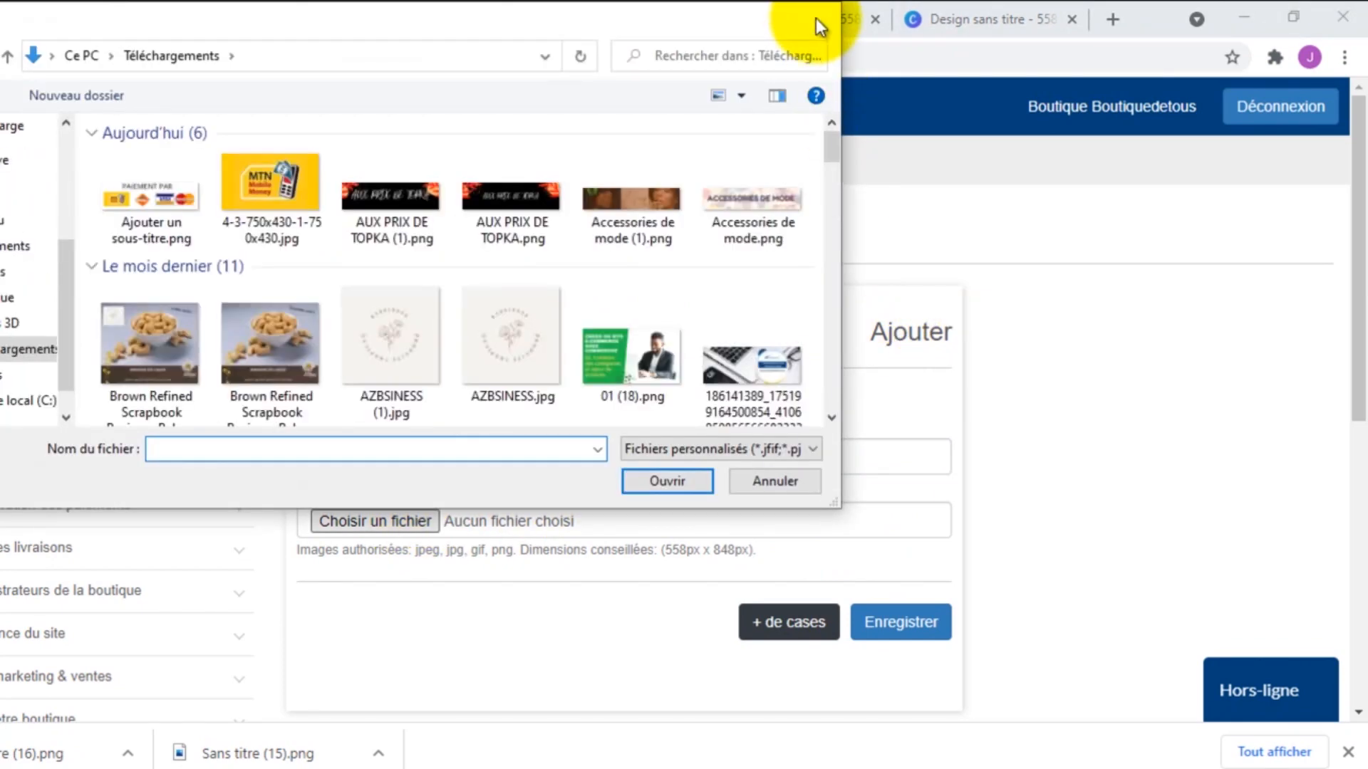
left_click(820, 17)
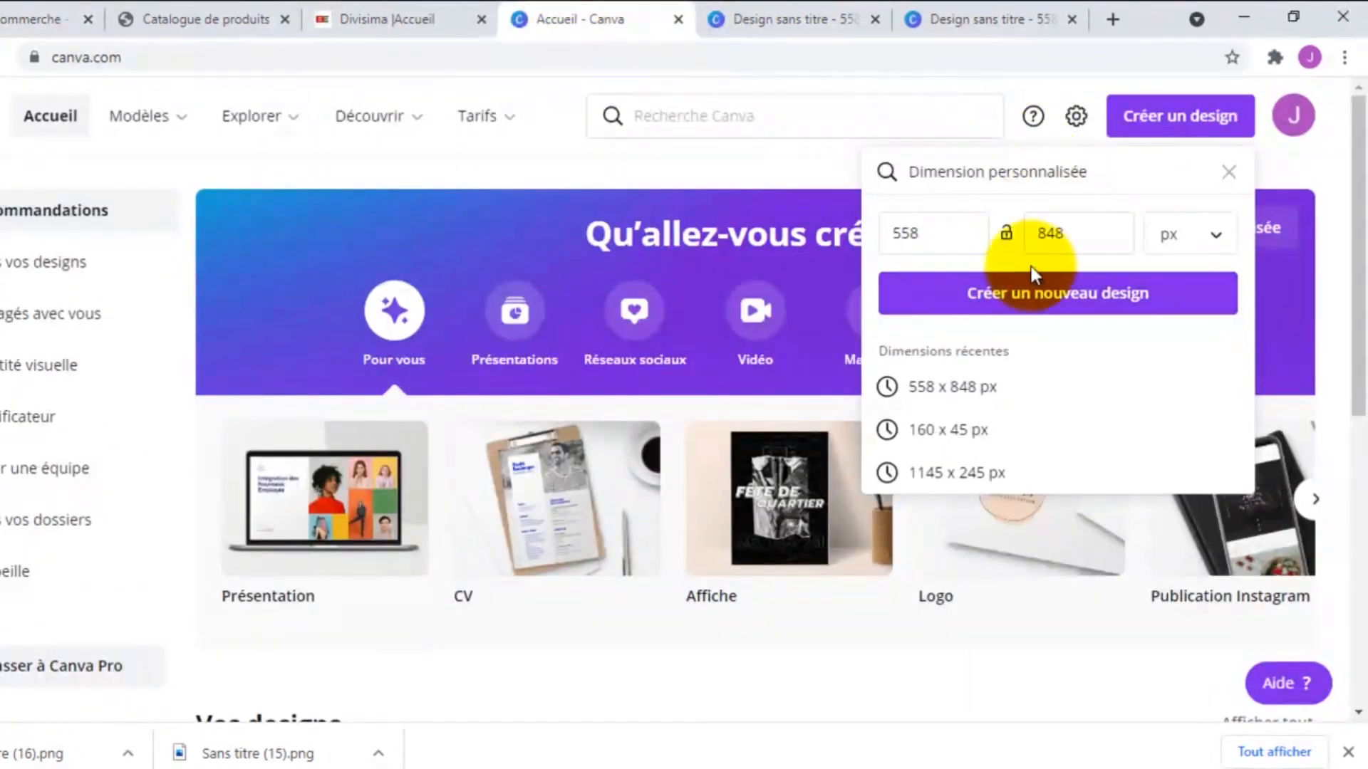
Switch to Canva, create a new 558 x 848 px design and start a media import.
left_click(1074, 295)
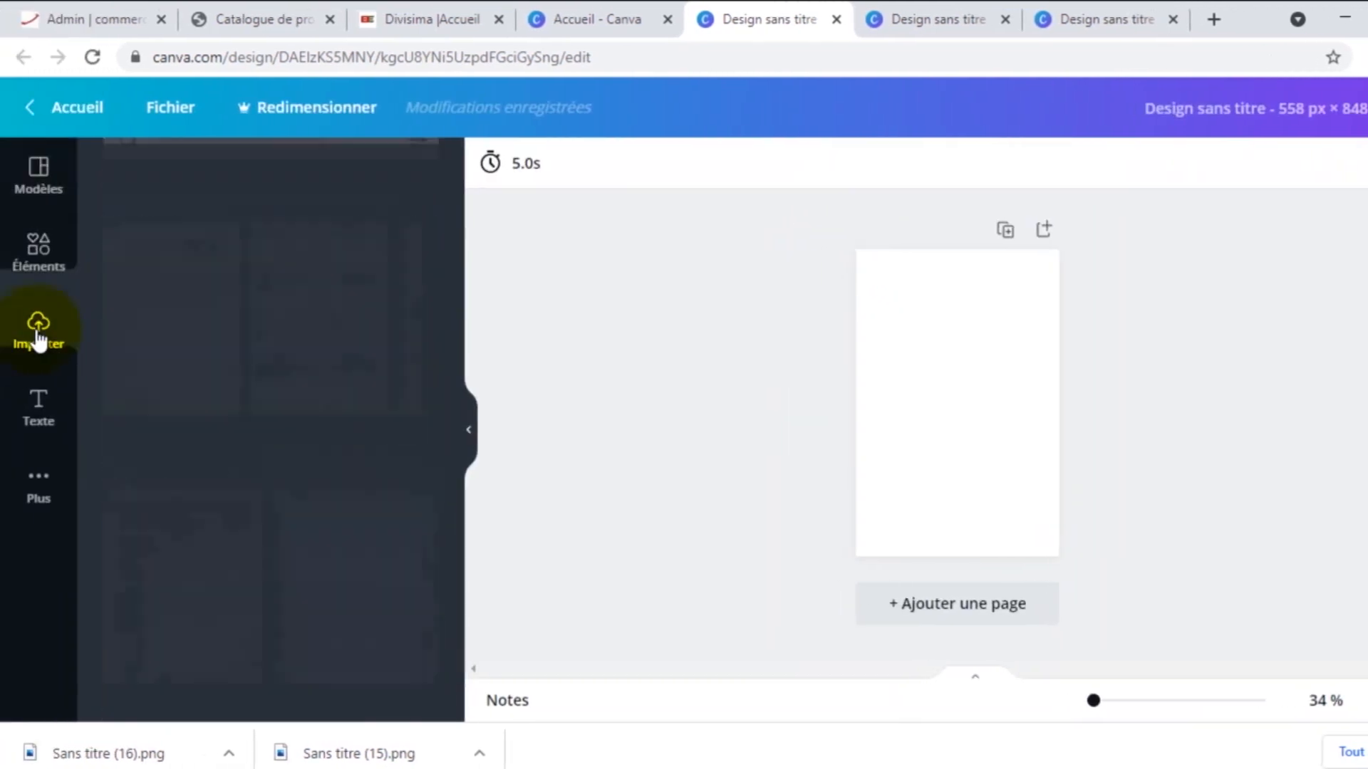
left_click(39, 336)
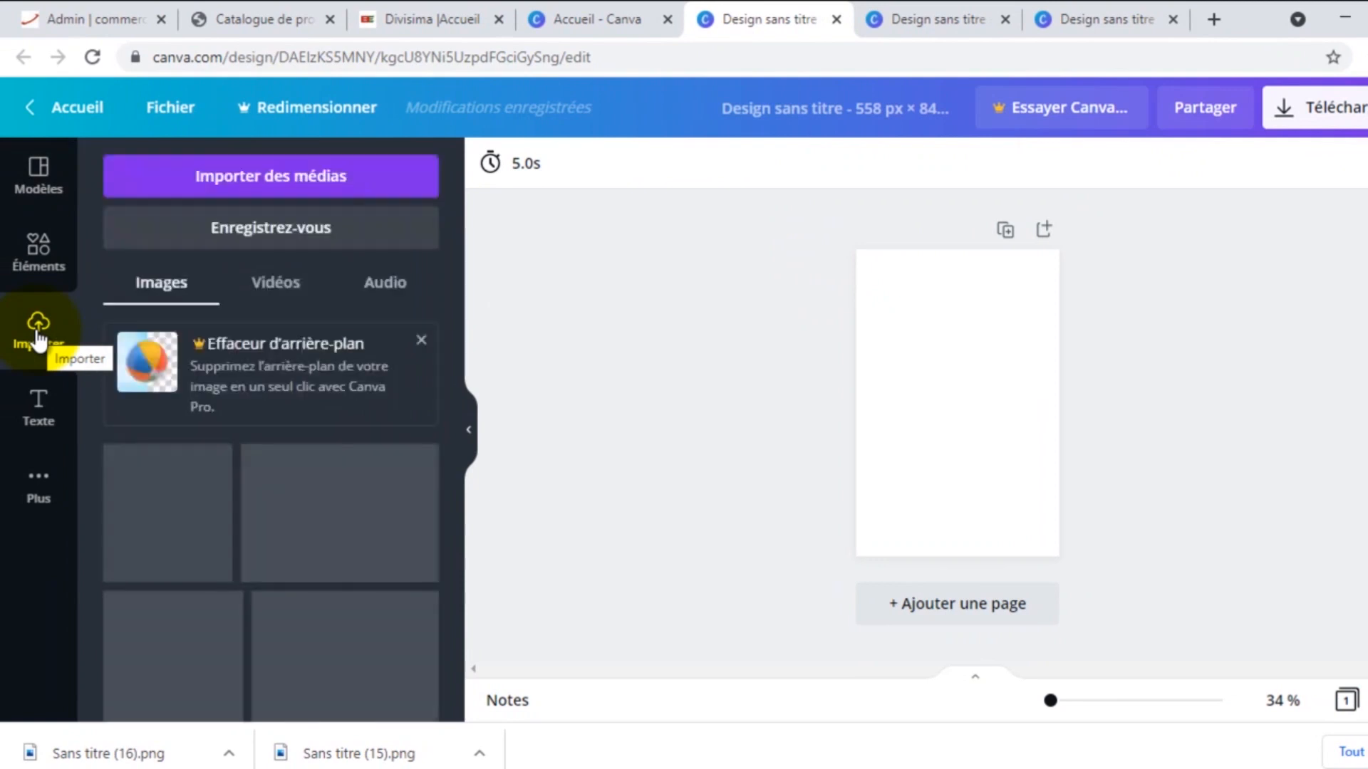
left_click(244, 176)
left_click(136, 281)
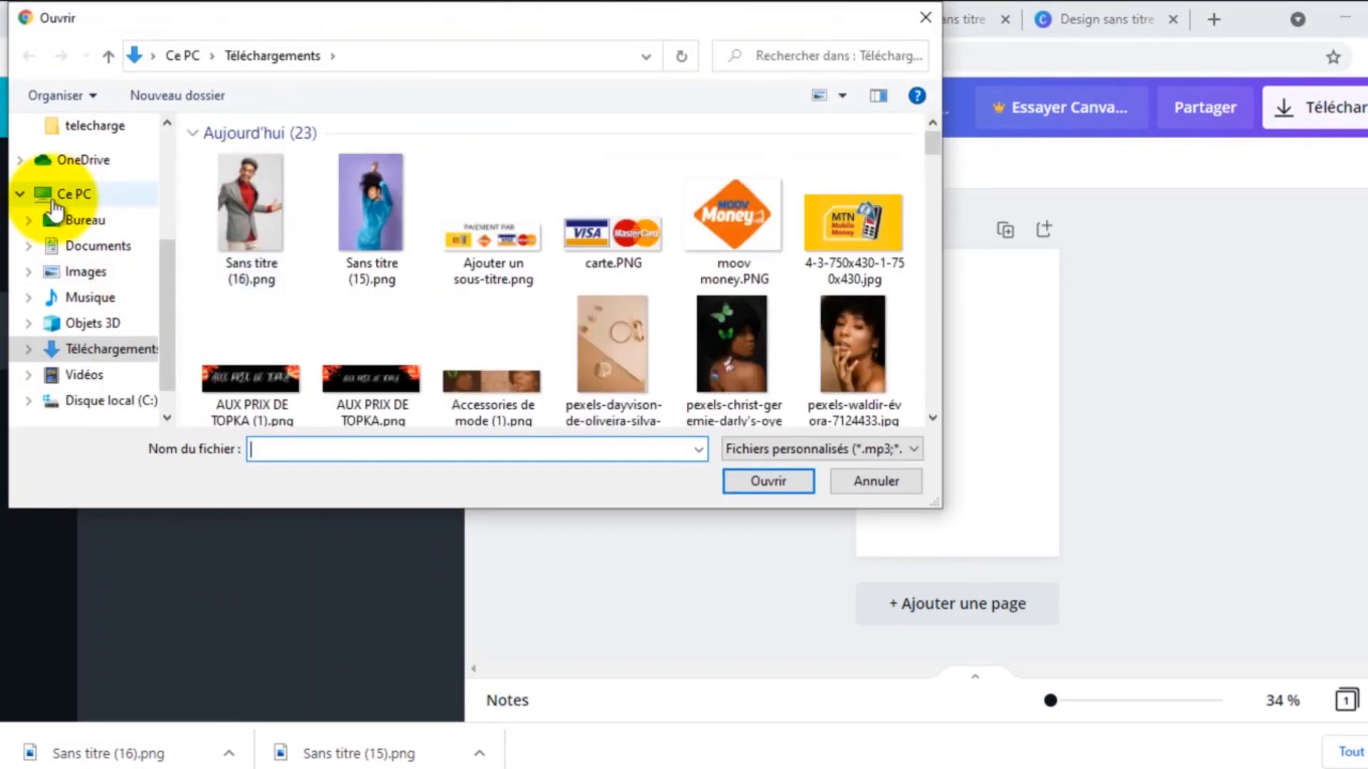
Upload pagne wax.PNG, pagne wax1.PNG and pagne wax5.PNG from the "Pagne africain" folder.
left_click(96, 276)
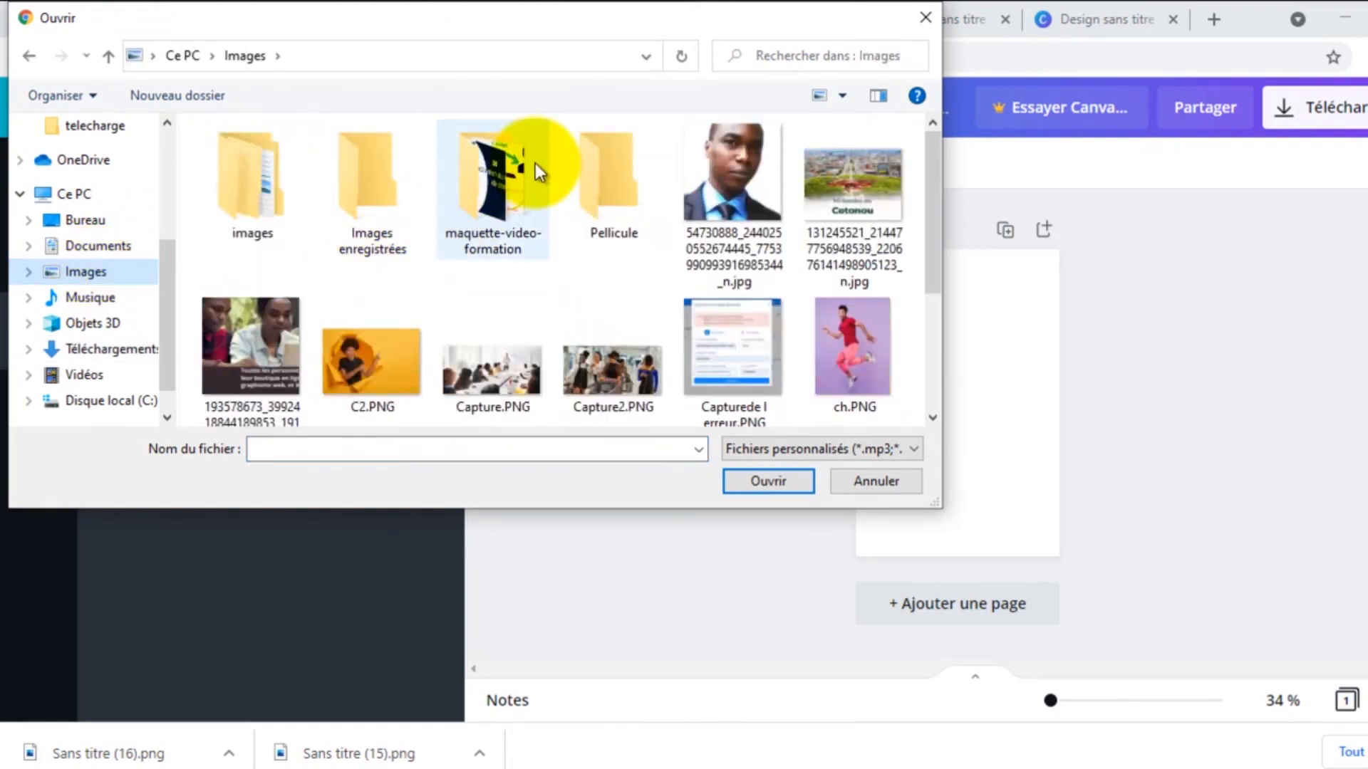
double_click(254, 189)
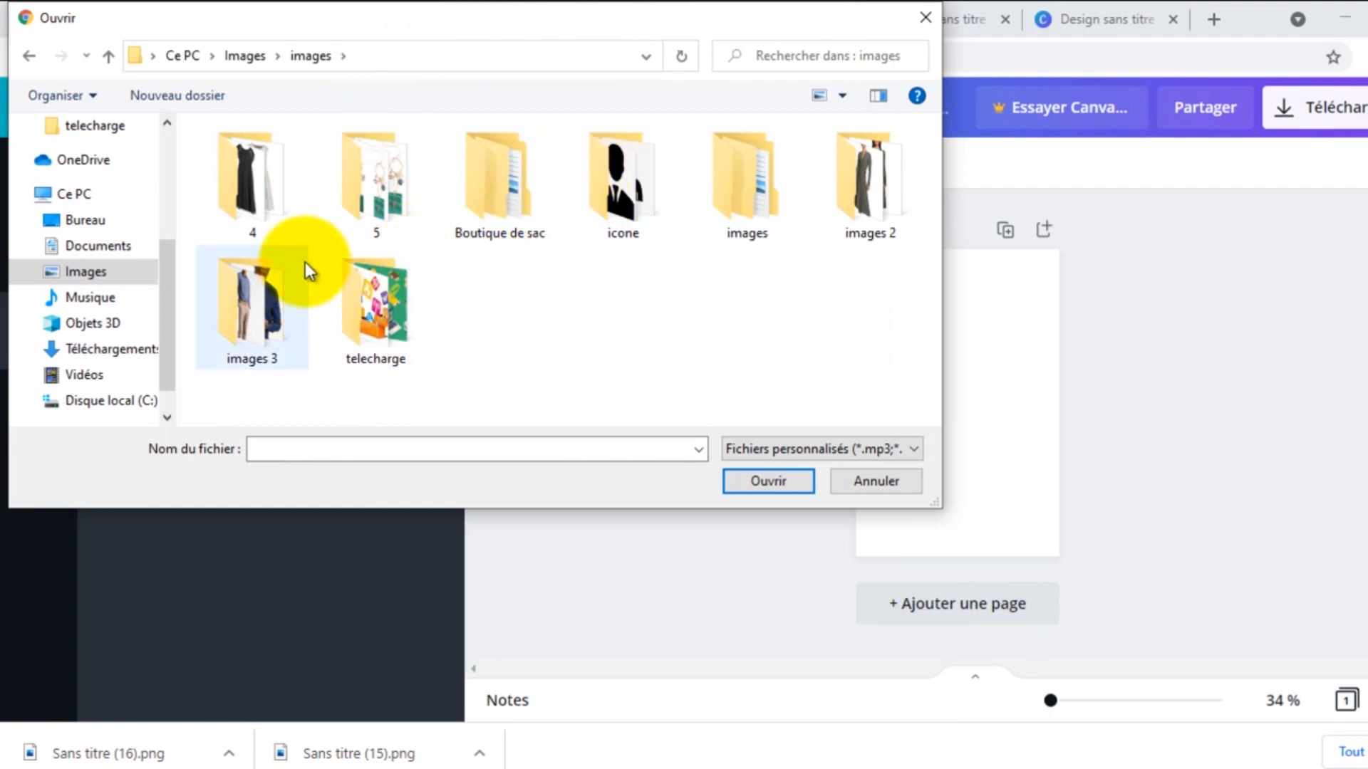
double_click(745, 185)
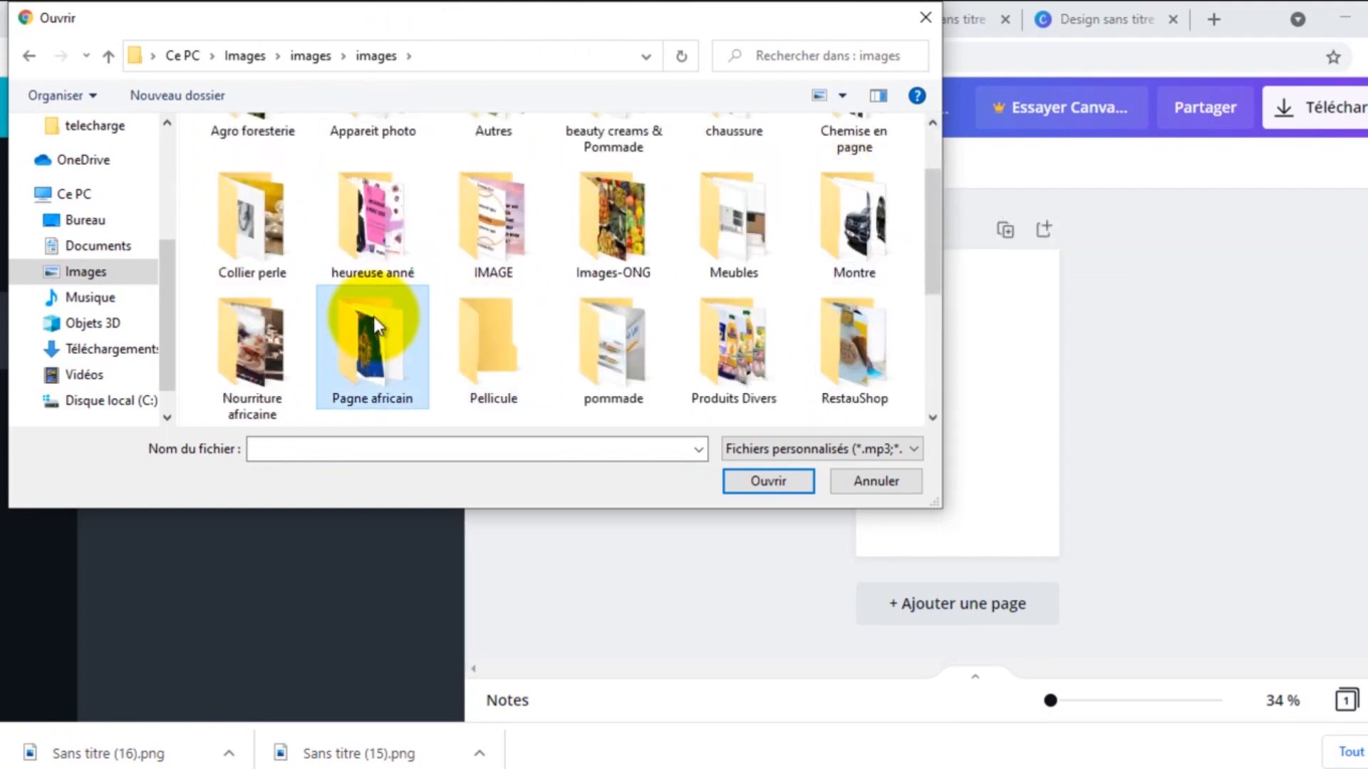
double_click(374, 317)
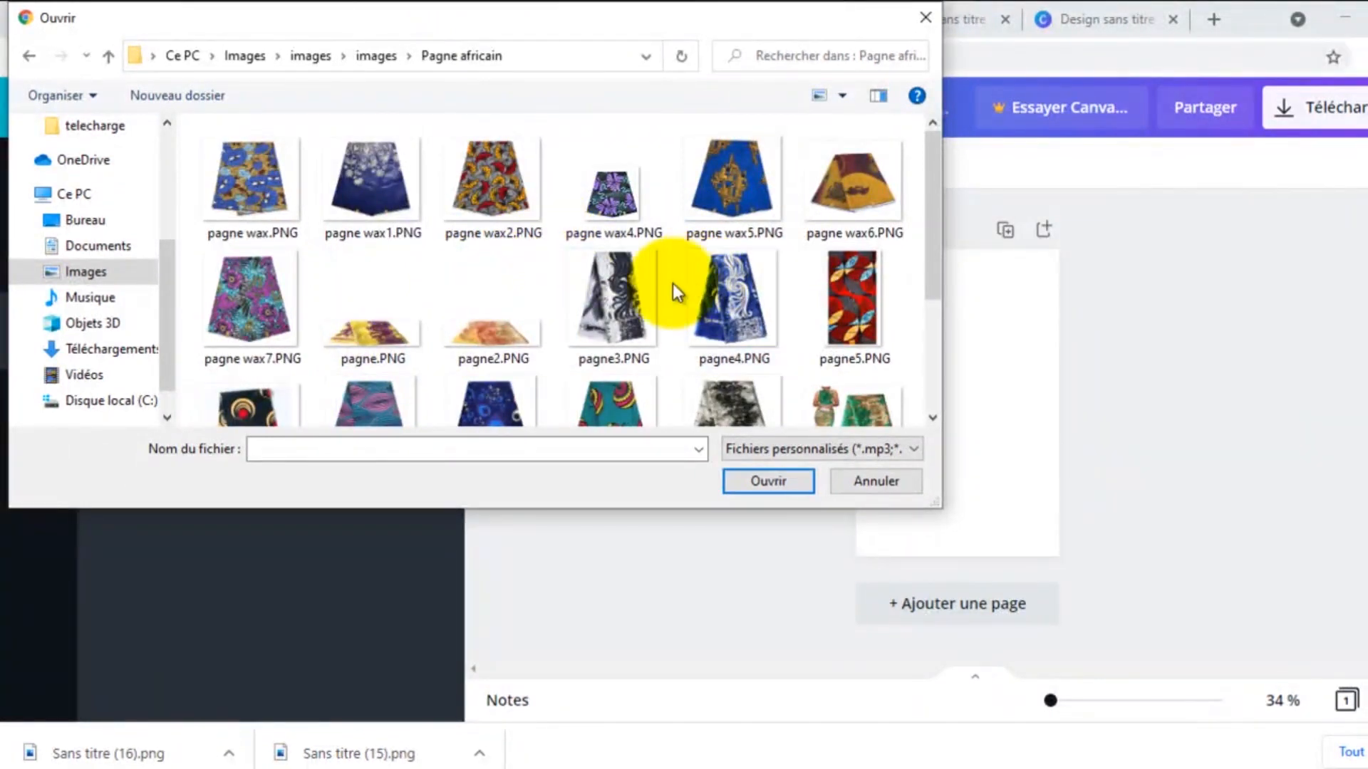
scroll(652, 285, "down", 1)
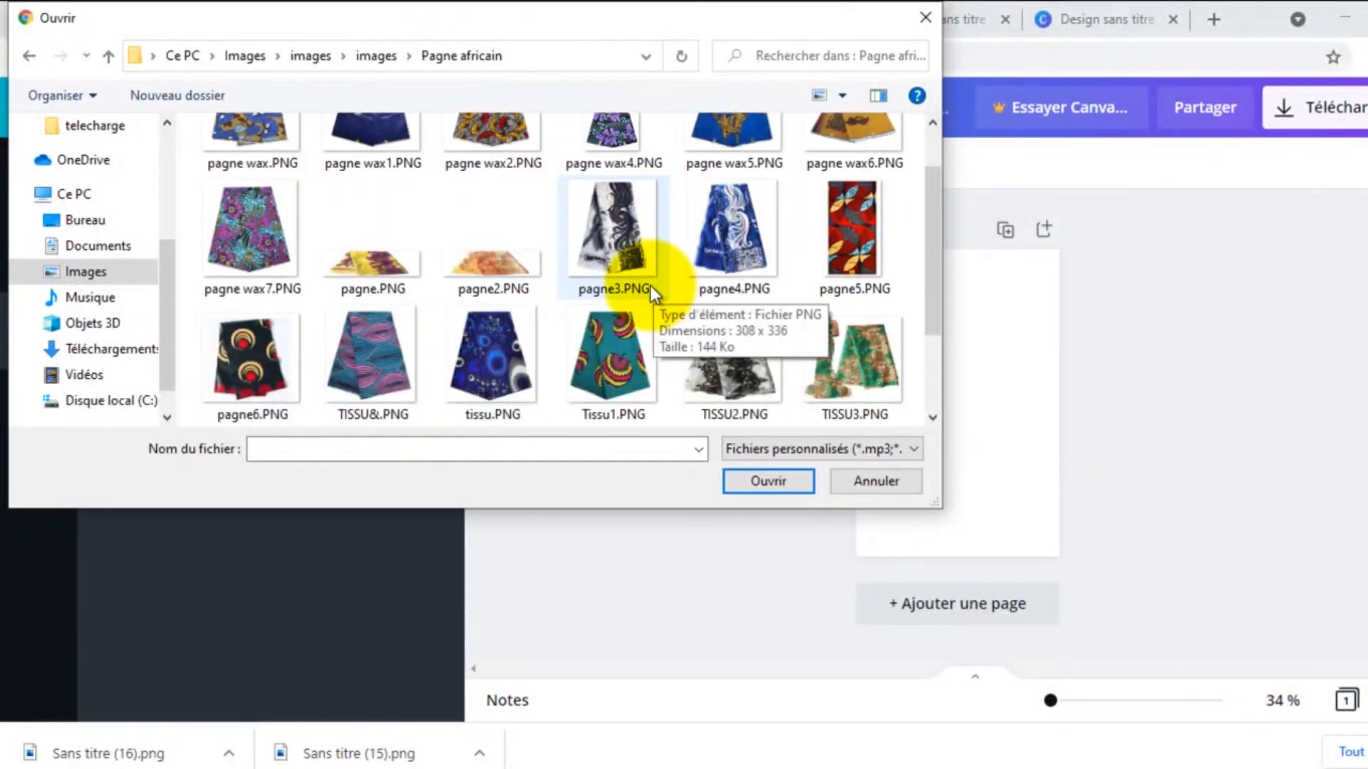
scroll(405, 229, "up", 1)
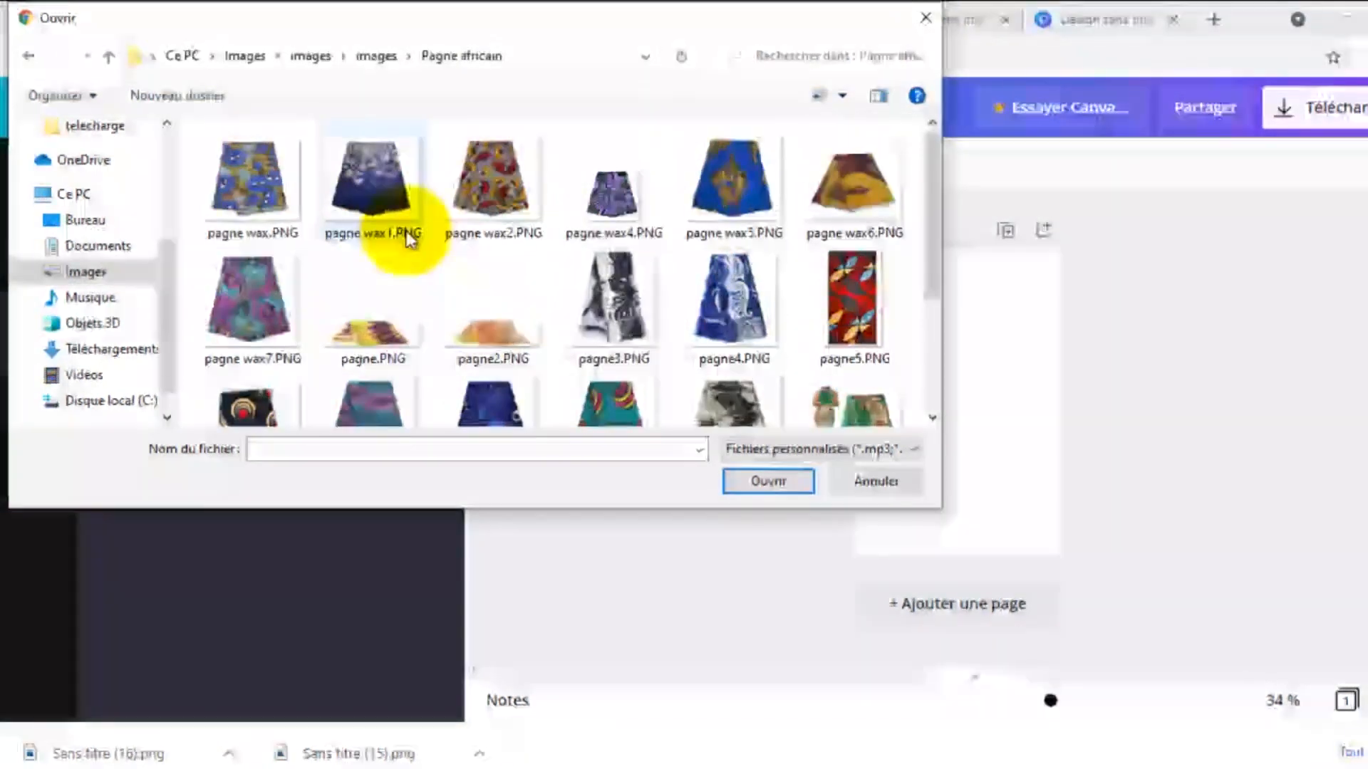
left_click(259, 177)
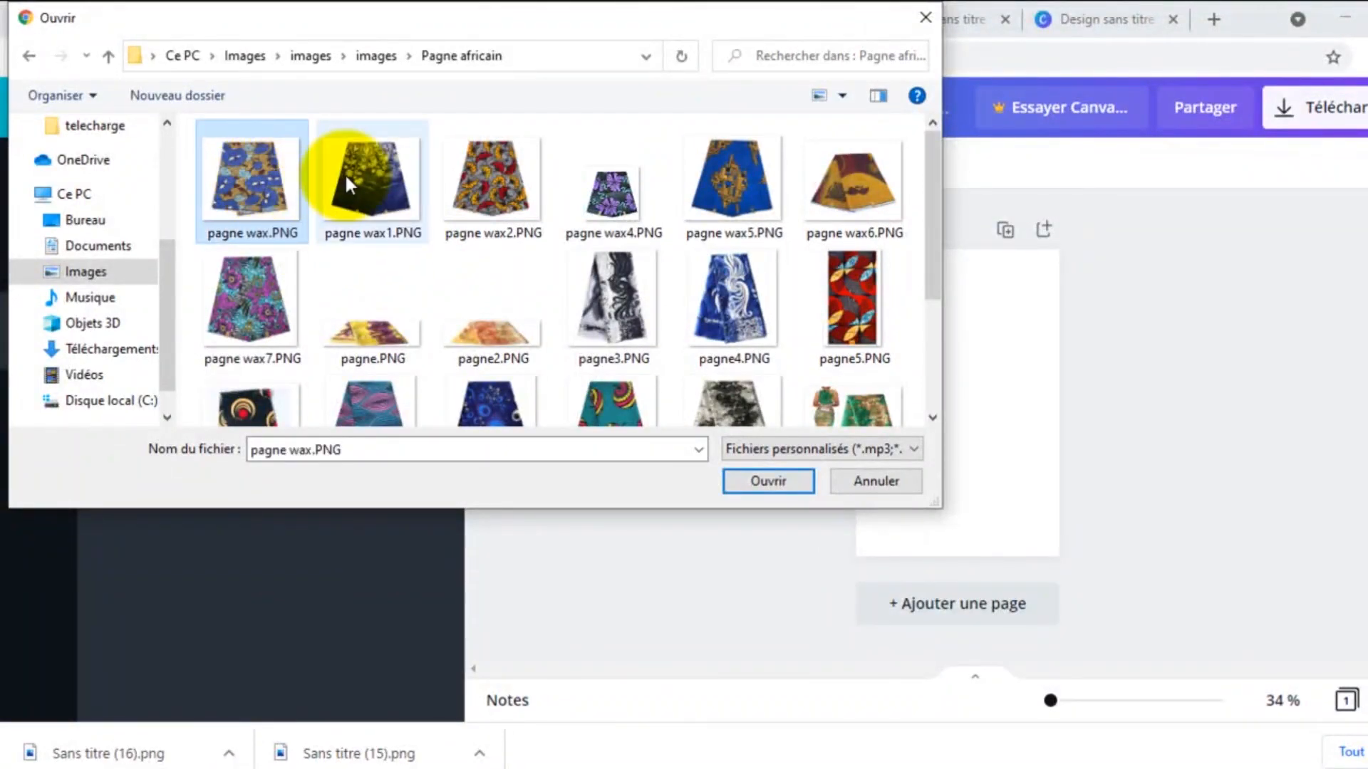
left_click(384, 189, "ctrl")
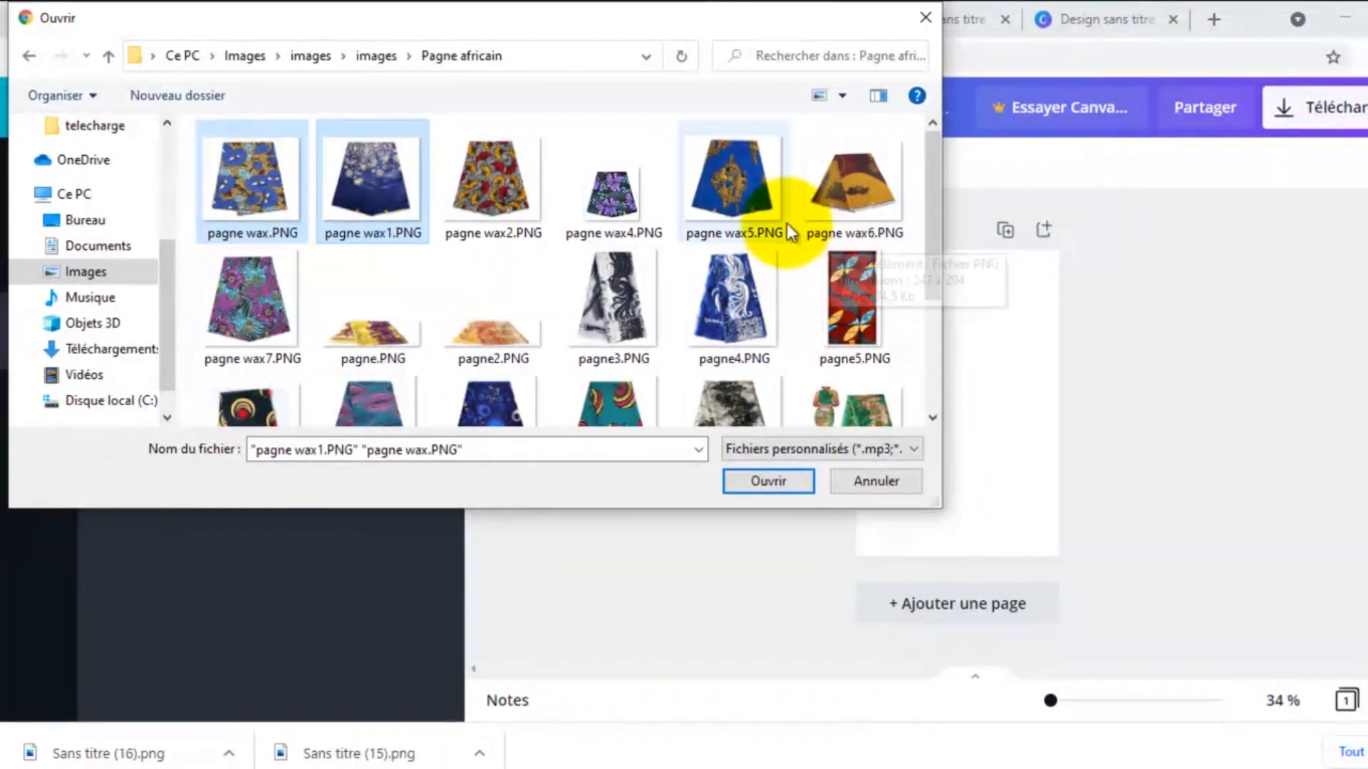
left_click(738, 181, "ctrl")
left_click(768, 482)
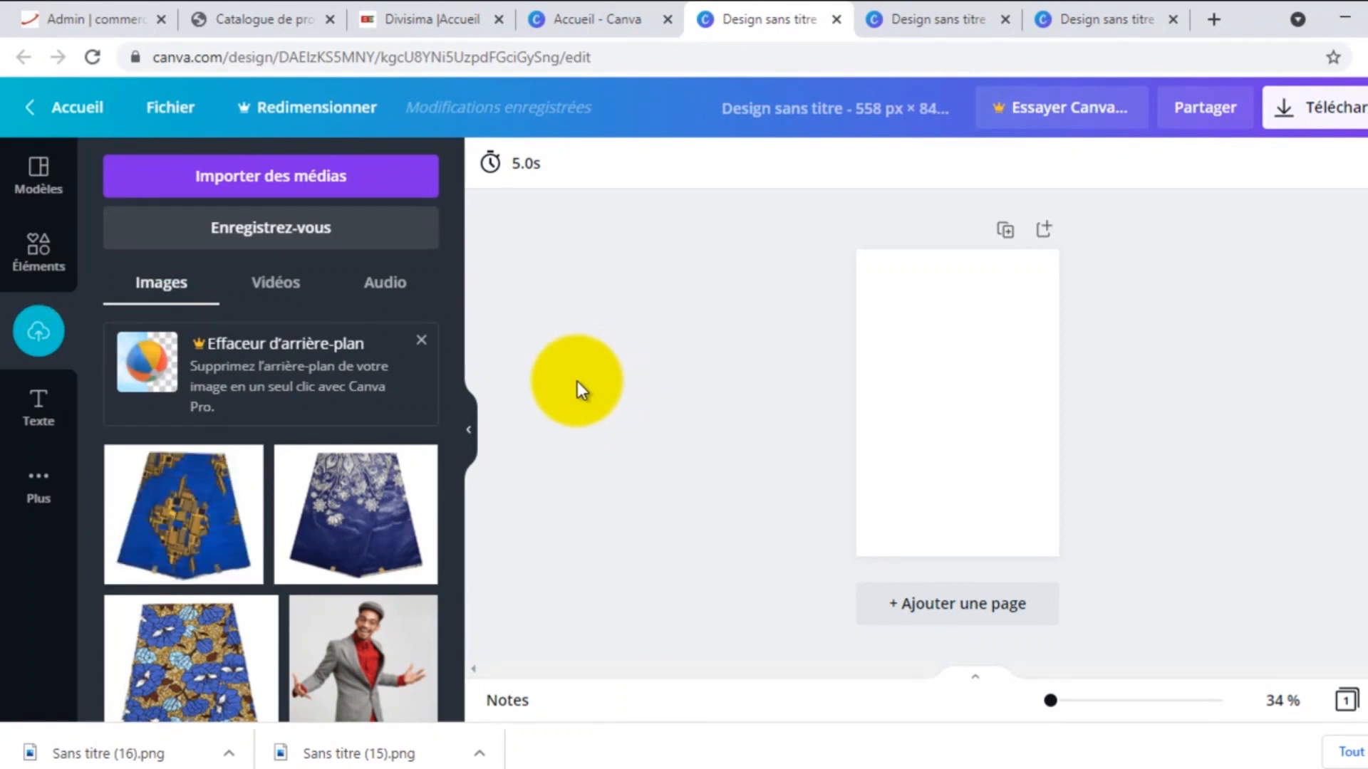
Place the three uploaded fabric images on the blank page.
left_click_drag(198, 537, 954, 352)
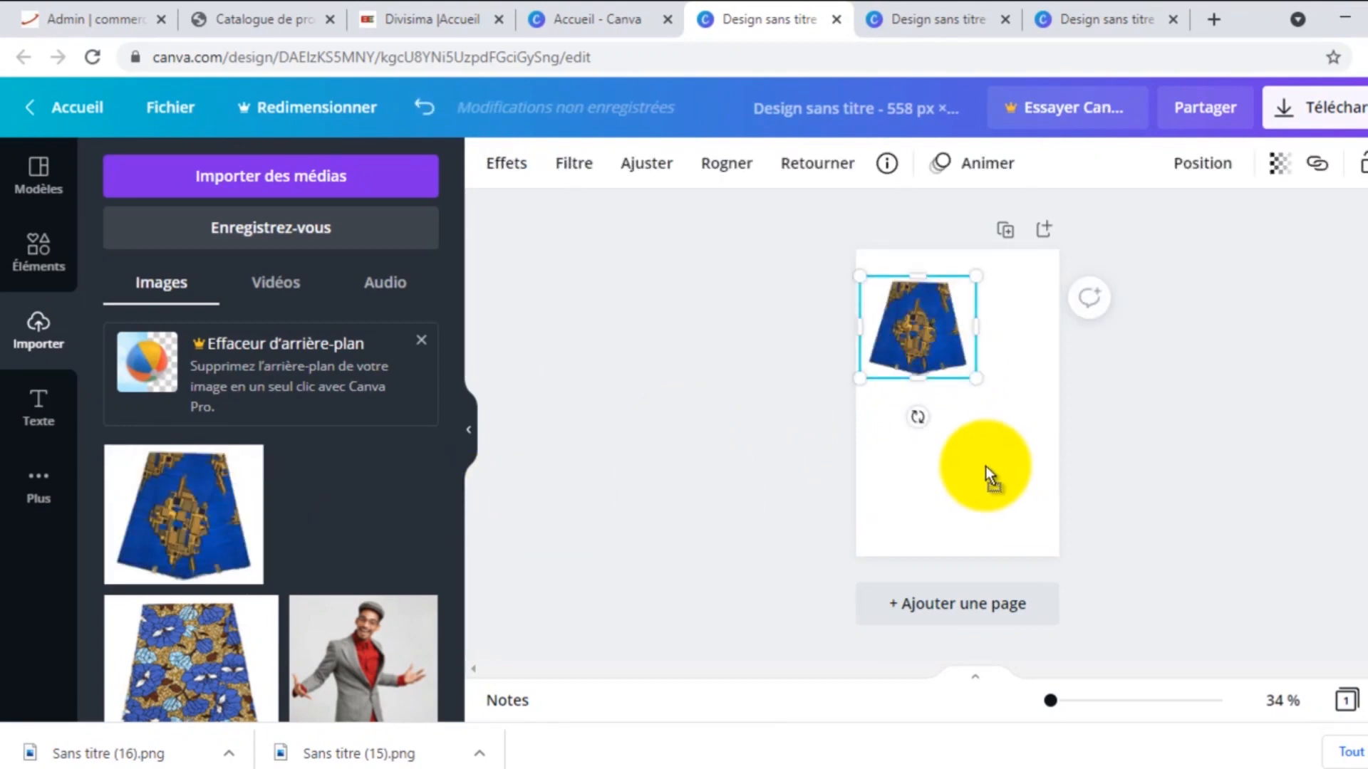
left_click_drag(985, 488, 976, 511)
left_click_drag(212, 677, 1062, 378)
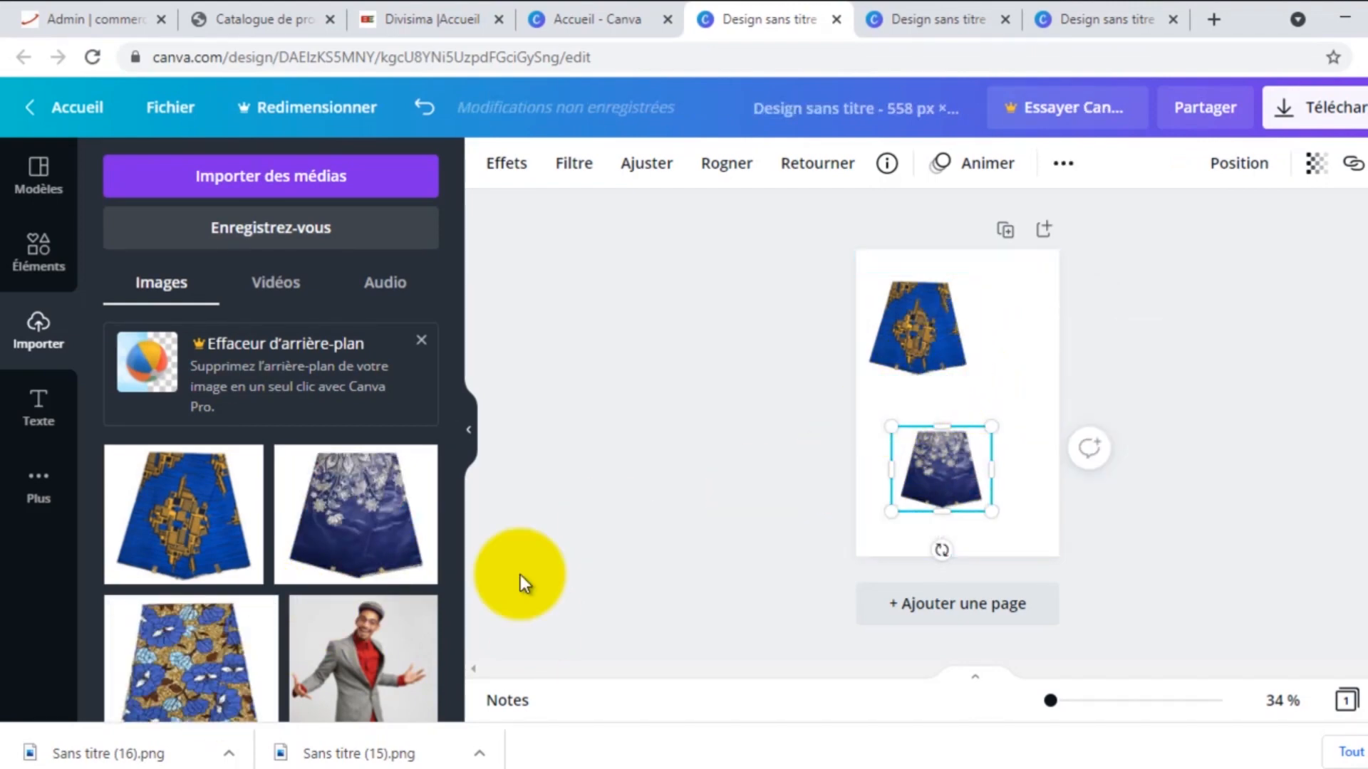
left_click_drag(189, 652, 1017, 382)
Move the blue and gold fabric slightly upward, and shift the navy fabric toward the page's lower edge and enlarge it.
left_click_drag(919, 360, 910, 341)
left_click_drag(1011, 387, 945, 499)
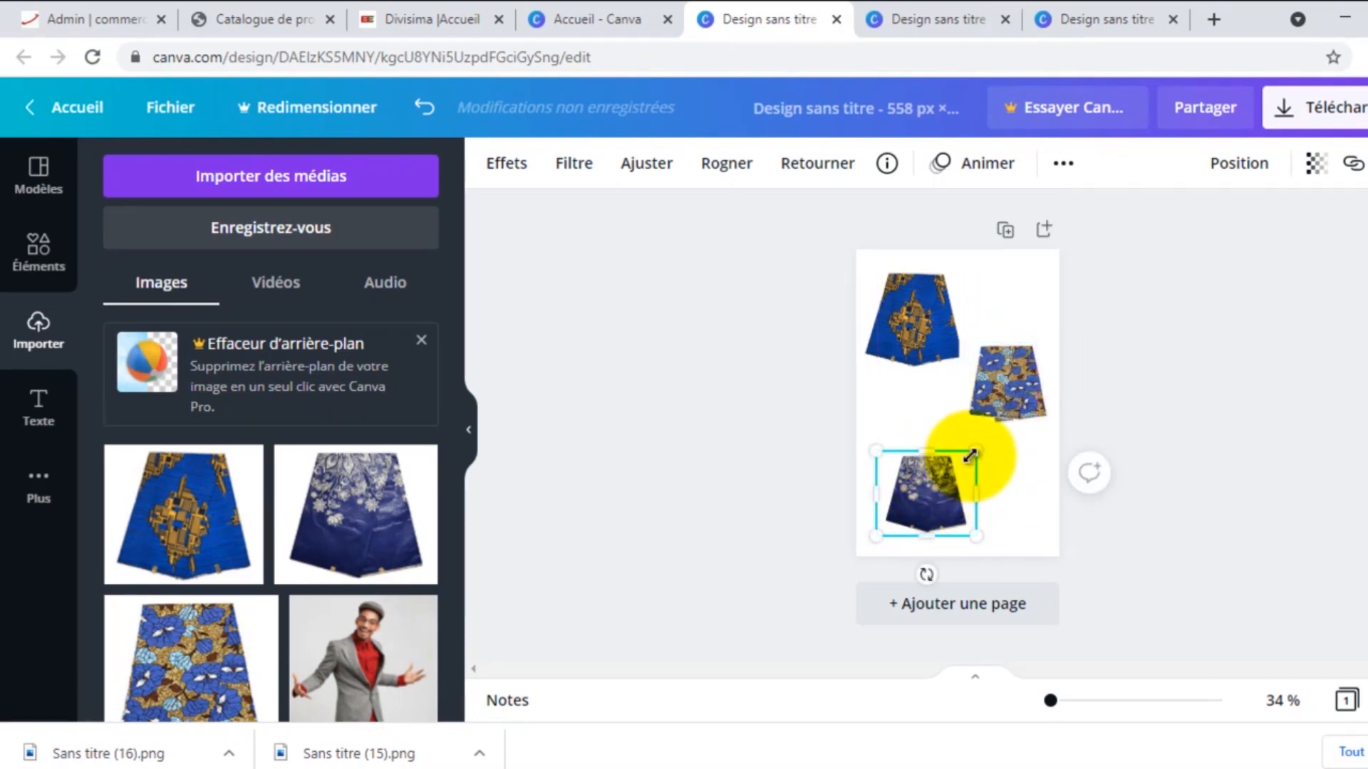
left_click_drag(970, 448, 996, 421)
Enlarge the blue floral fabric, align the blue and gold one with the page's upper-left corner, and lower the floral one slightly.
left_click(1010, 382)
left_click_drag(963, 342, 926, 315)
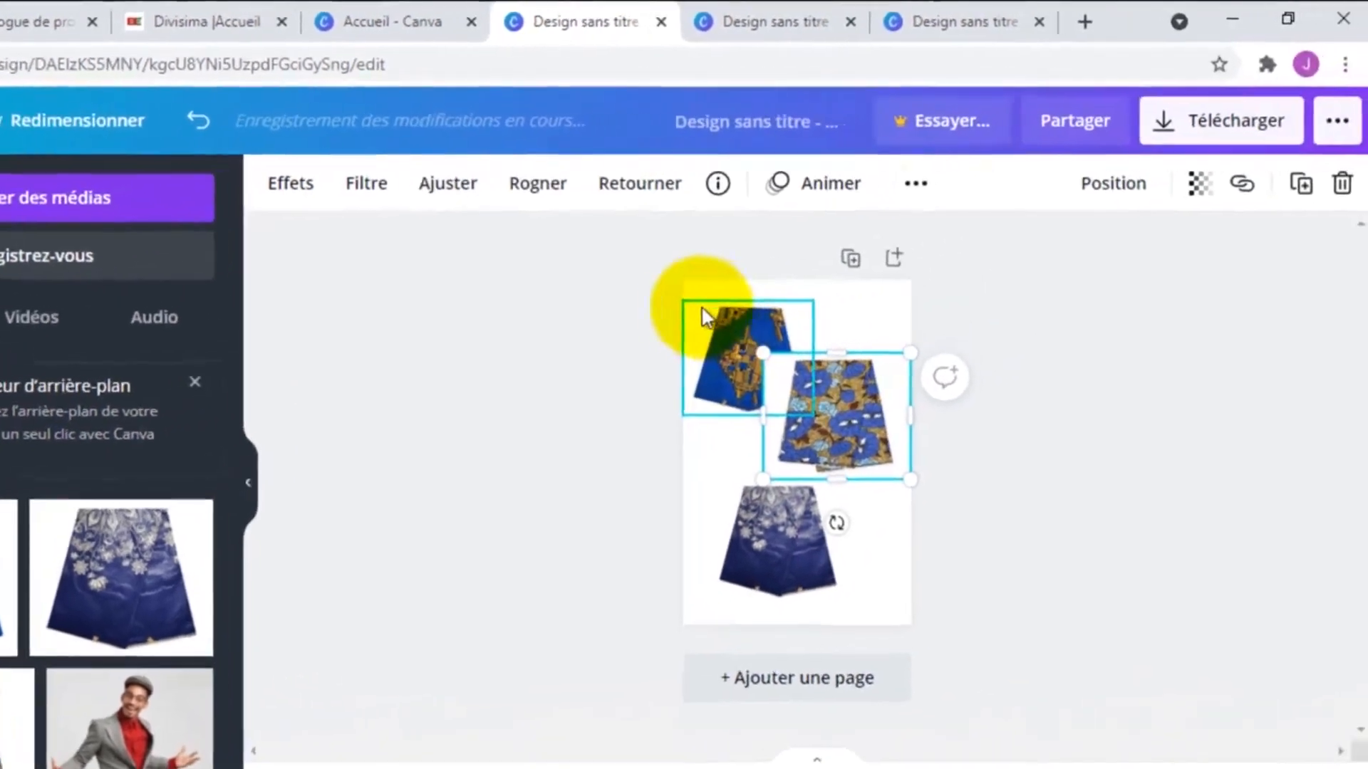
left_click_drag(756, 354, 732, 309)
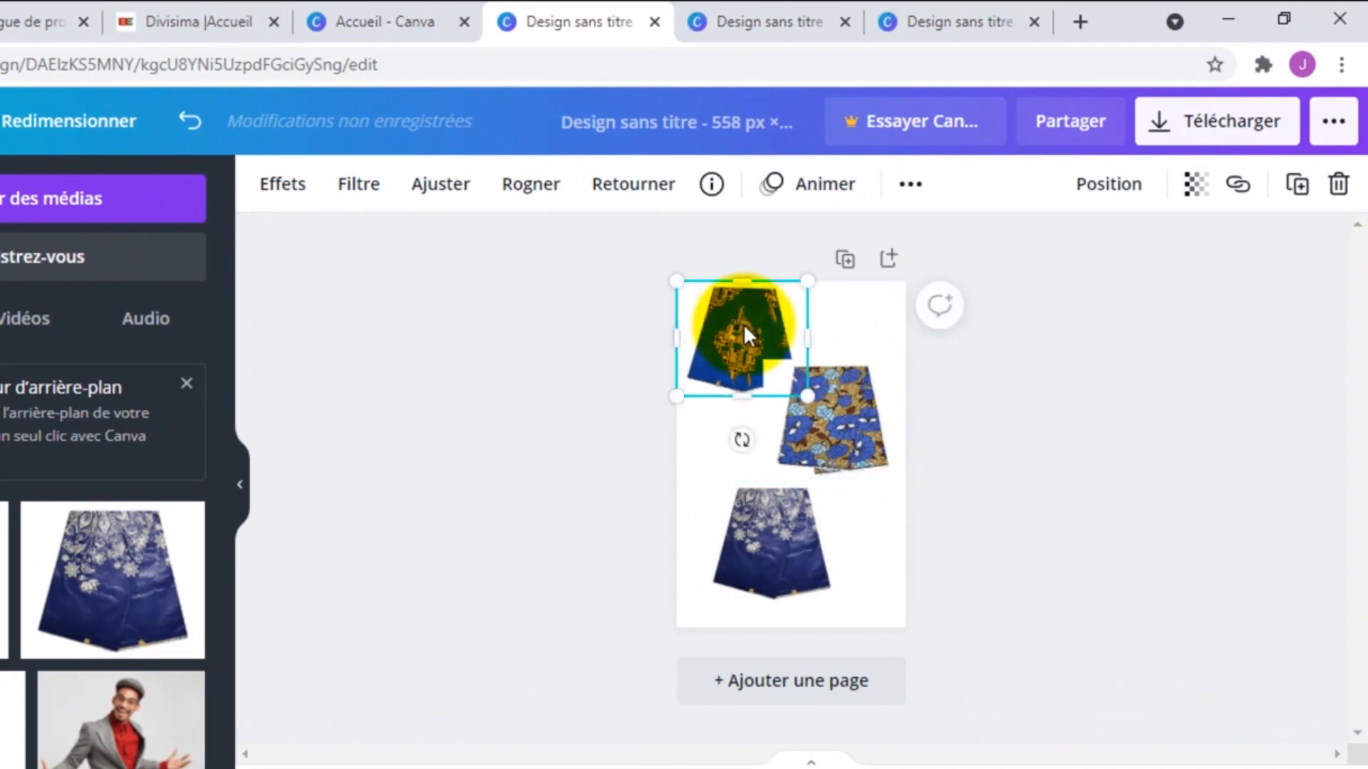
left_click(858, 316)
mouse_move(858, 317)
left_mouse_down()
mouse_move(818, 478)
mouse_move(768, 535)
mouse_move(846, 436)
mouse_move(845, 315)
left_mouse_up()
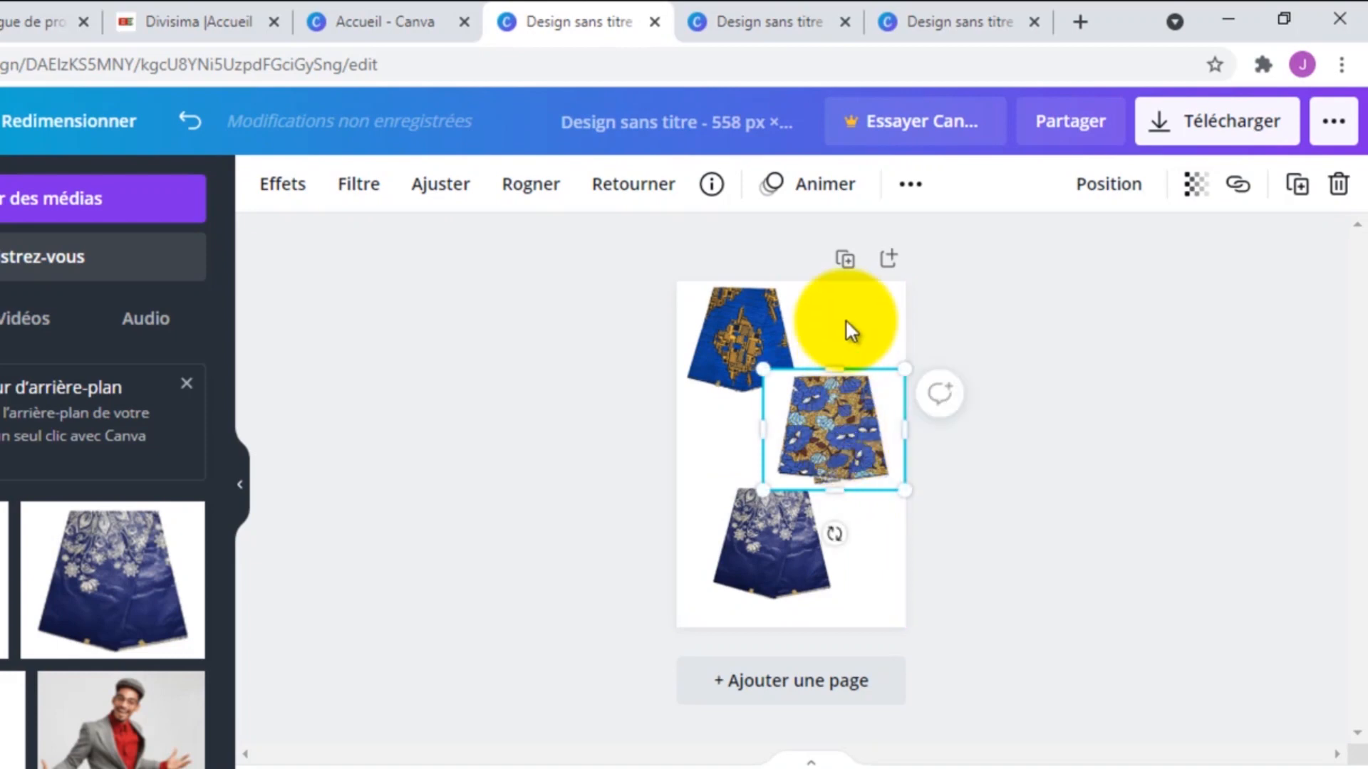
Try a blue from the photo colours as the page background and return it to white.
left_click(845, 314)
left_click(265, 184)
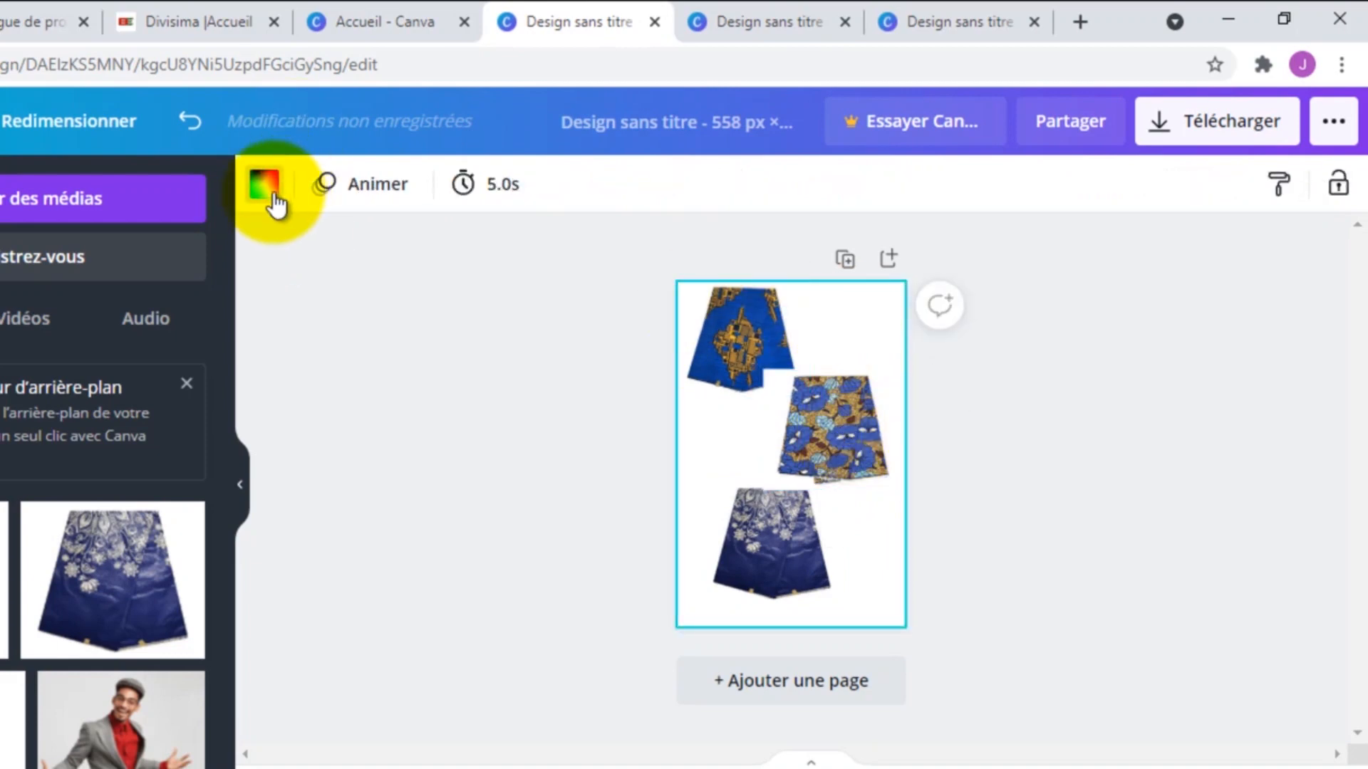
left_click(5, 586)
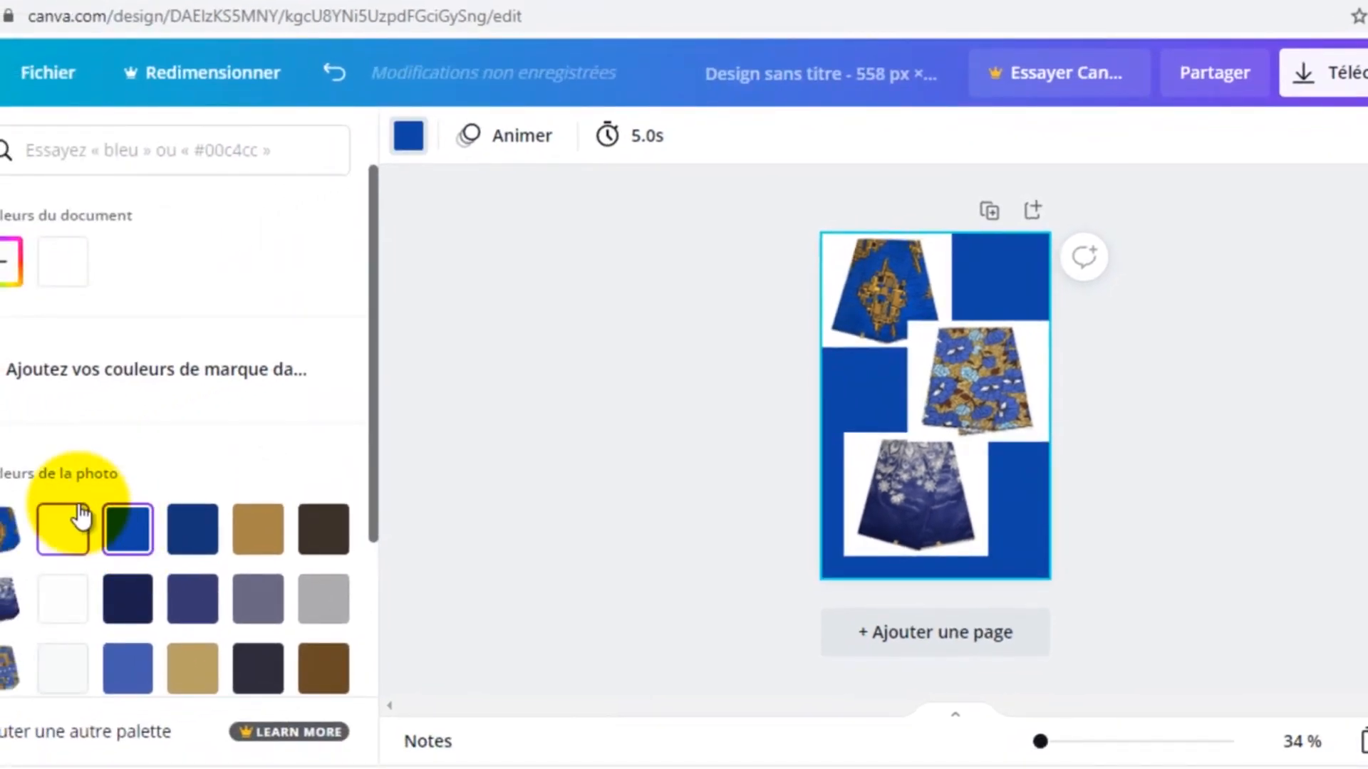
left_click(71, 270)
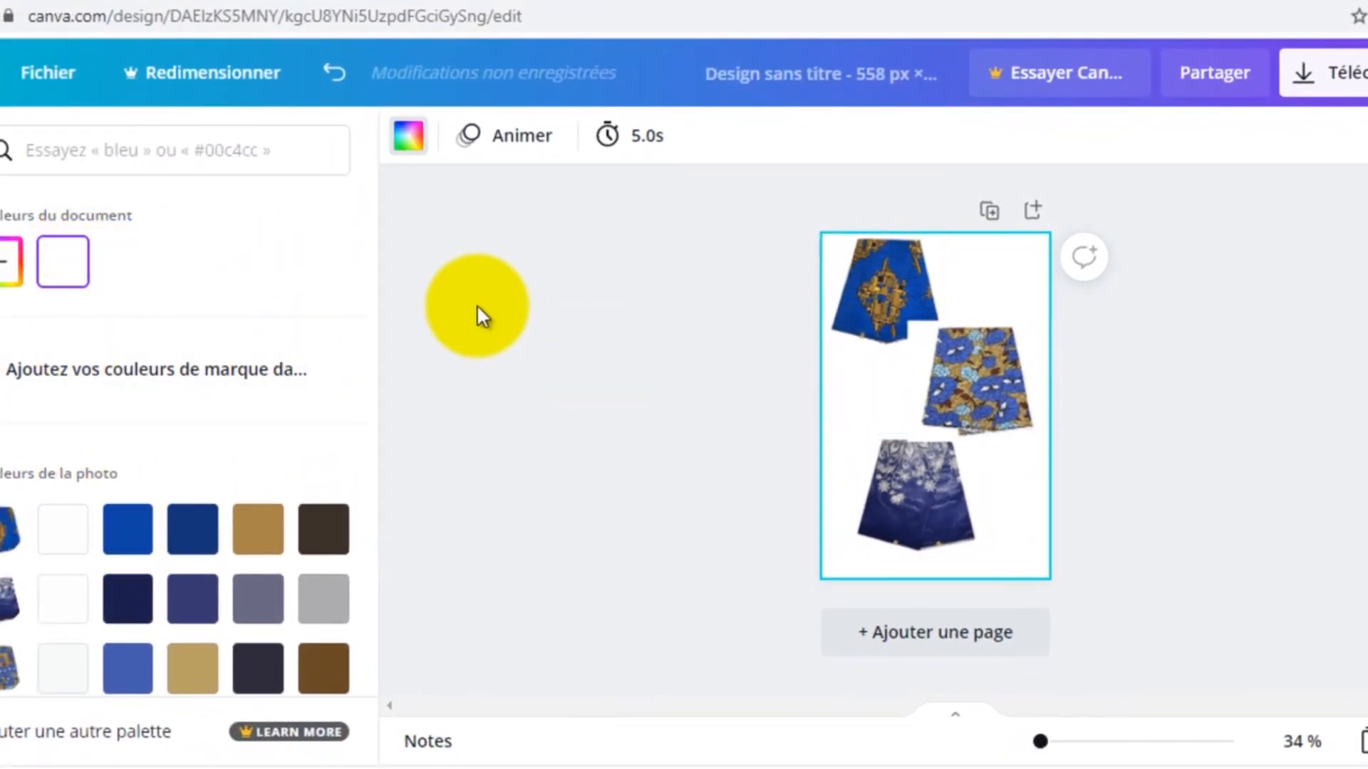
left_click(571, 285)
Send the blue floral fabric image back one level.
left_click(876, 288)
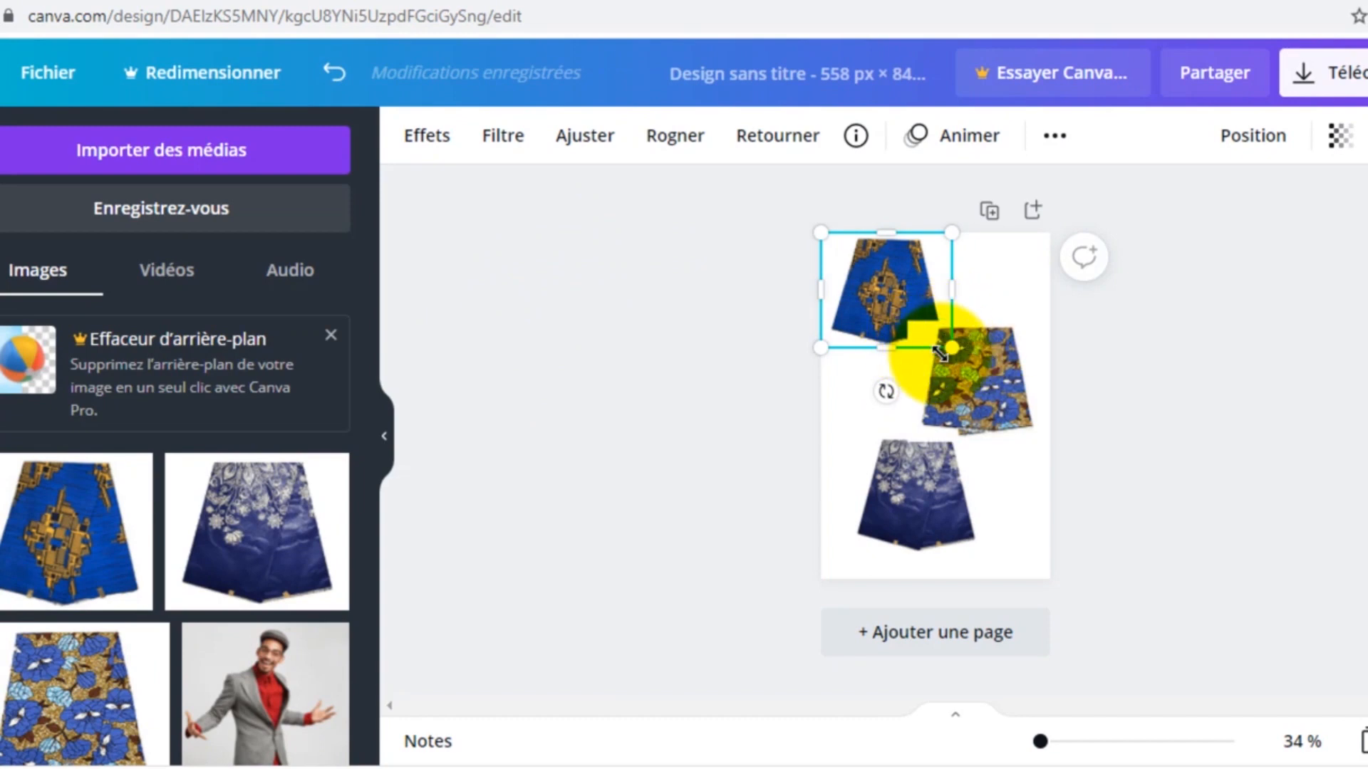
left_click(978, 354)
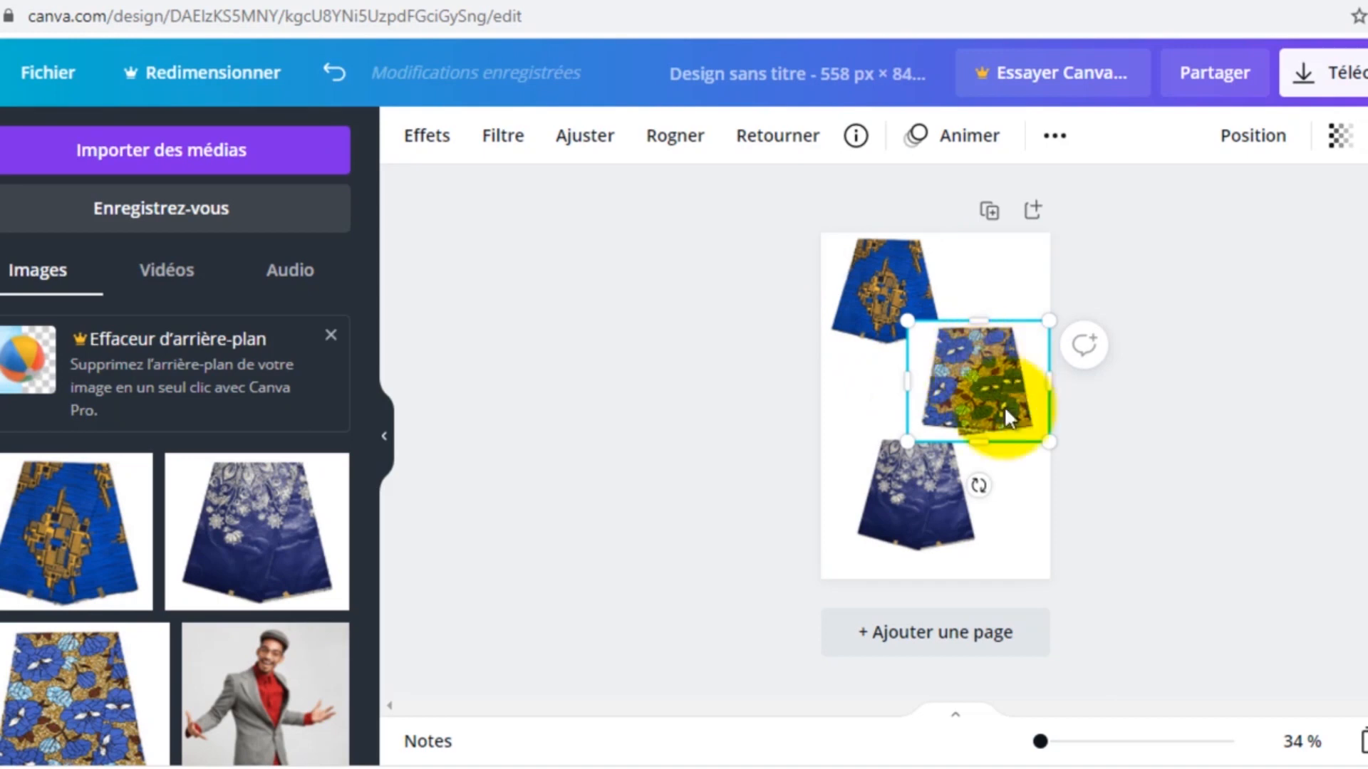
right_click(986, 372)
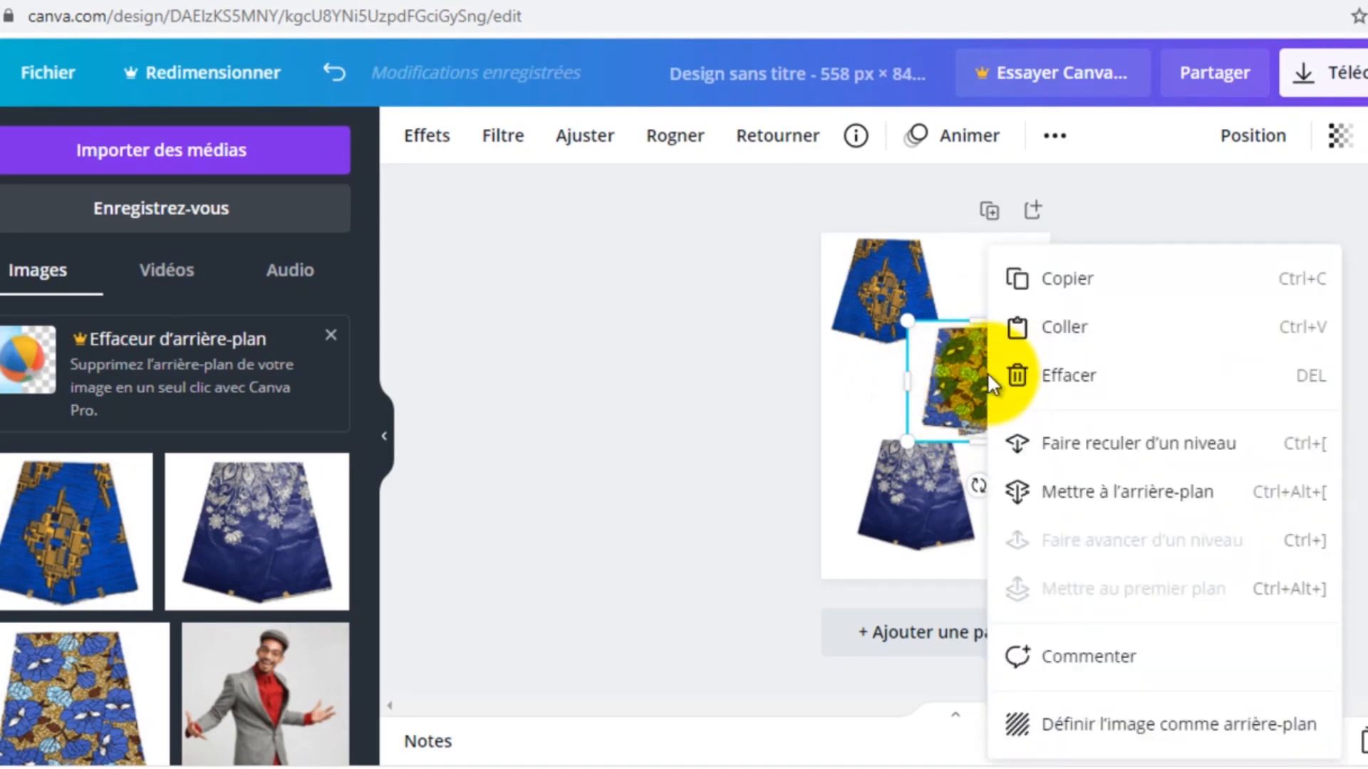
left_click(1117, 445)
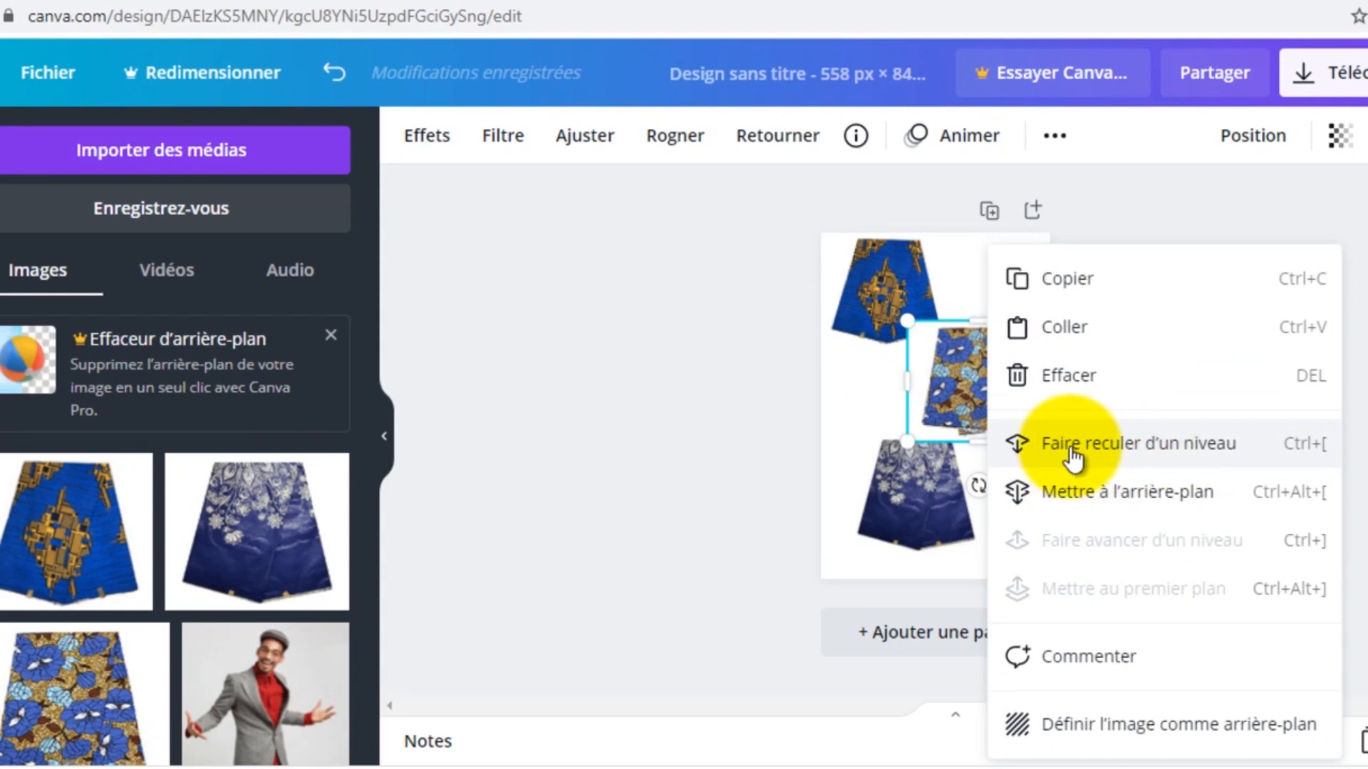
Send the blue floral fabric further back in the stacking order, behind the blue and gold fabric.
left_click(1107, 445)
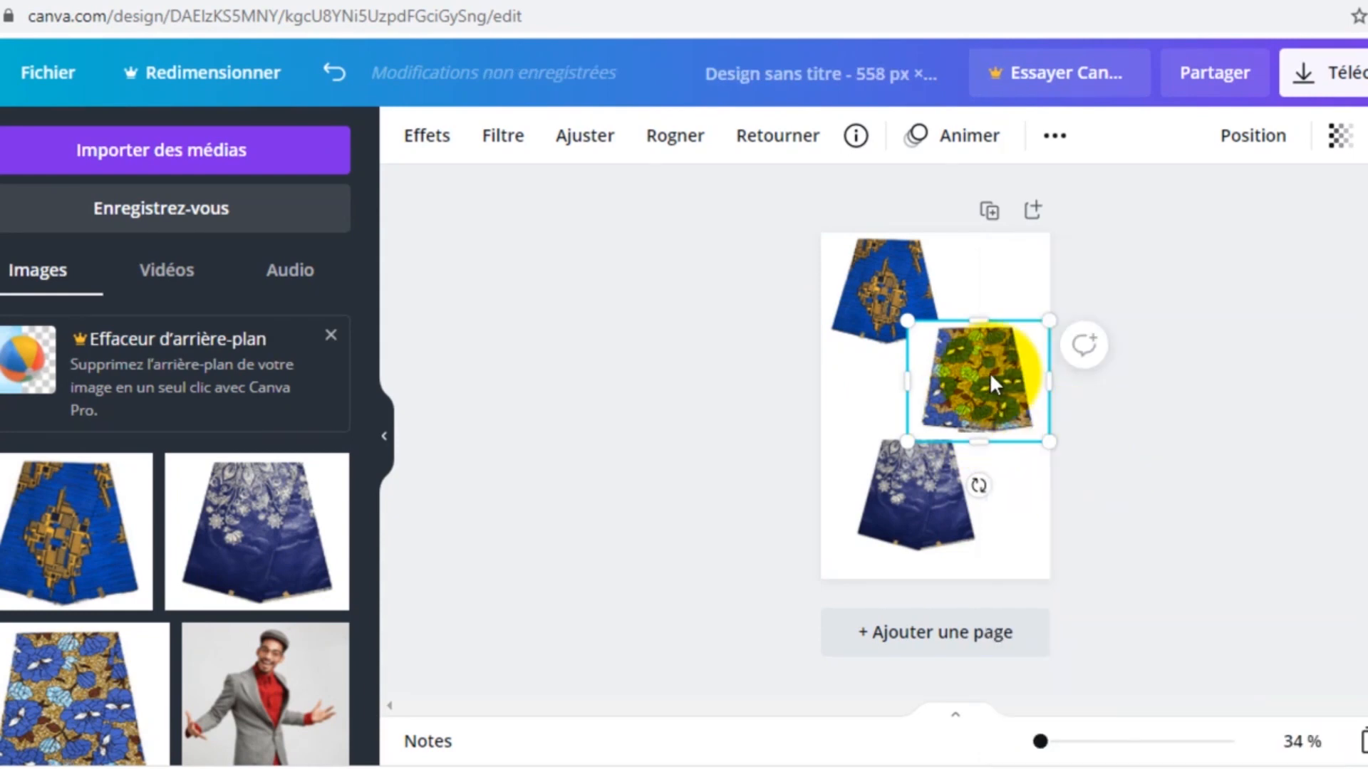
right_click(994, 383)
left_click(1087, 447)
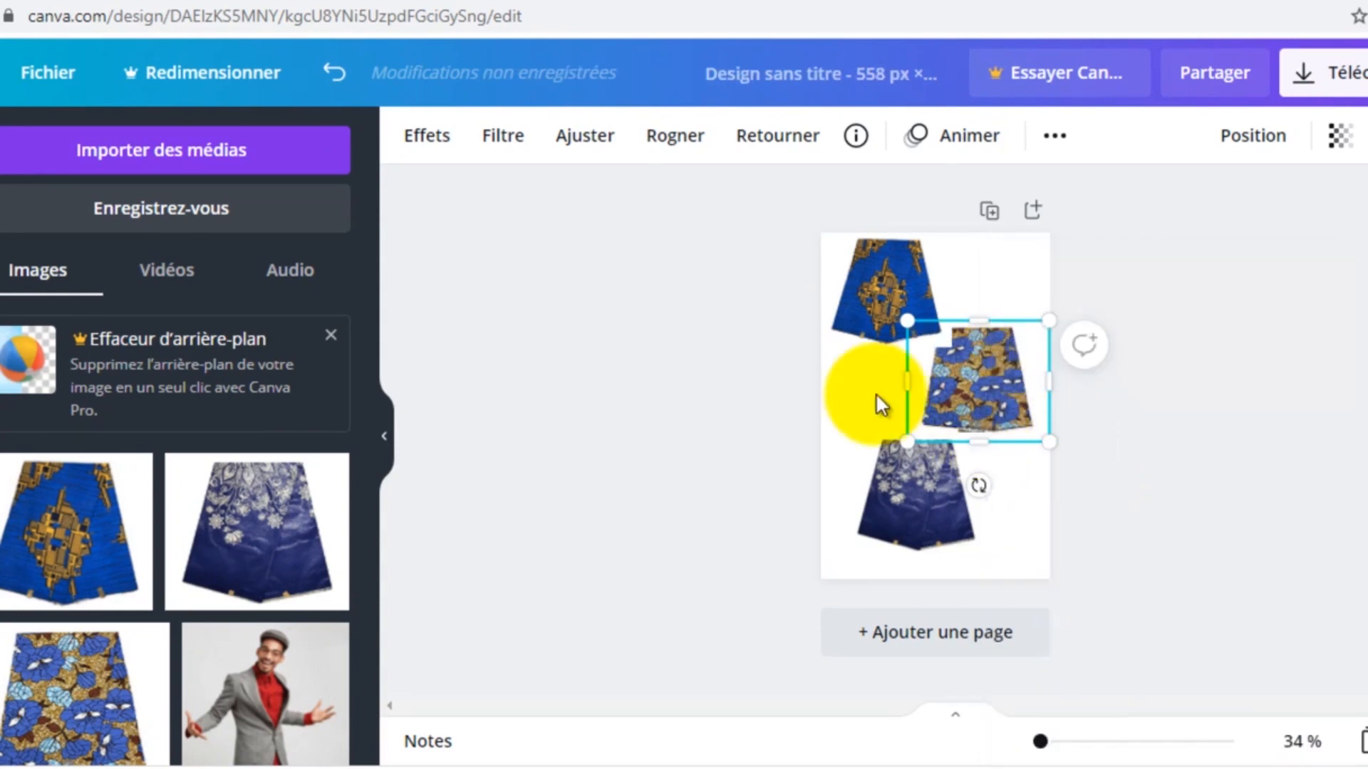
left_click(798, 382)
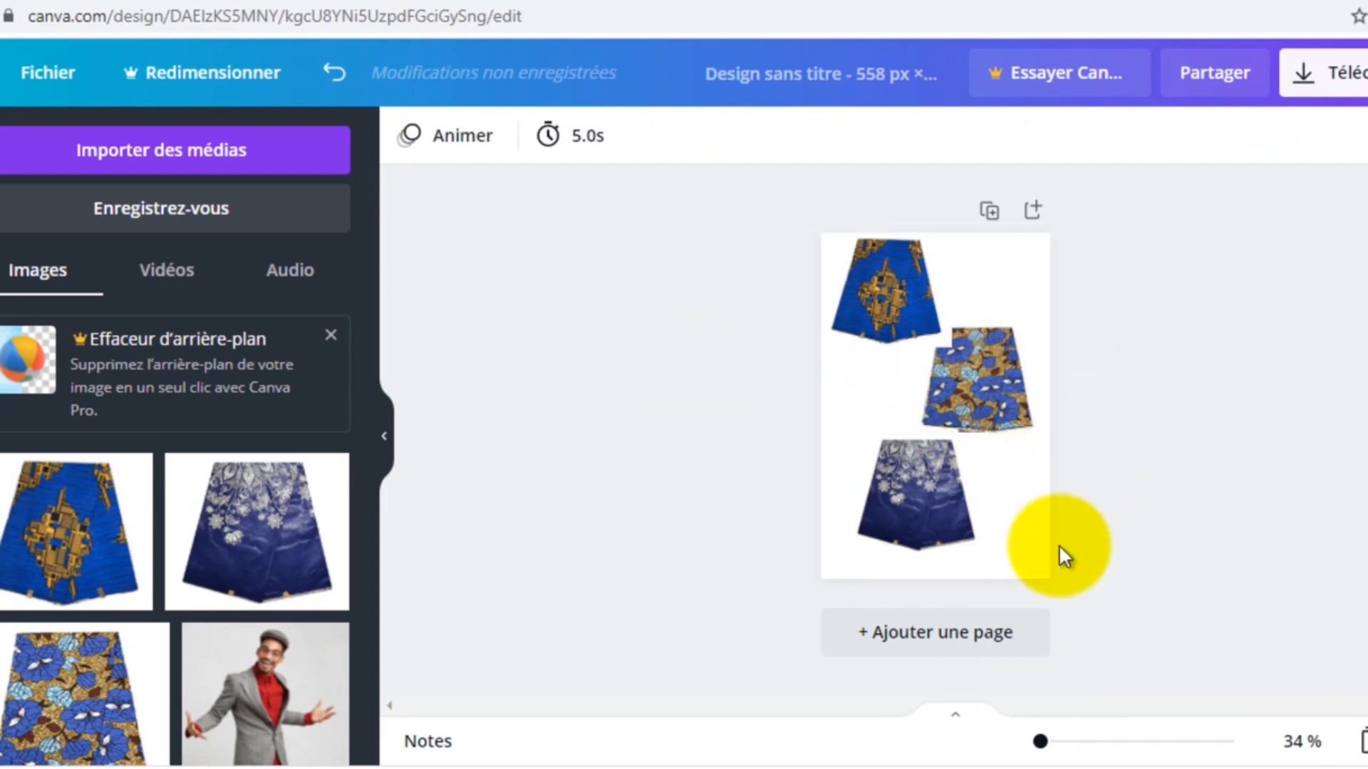
Shift the blue floral fabric horizontally until its hem reaches the page's right edge.
mouse_move(896, 288)
left_mouse_down()
mouse_move(876, 284)
mouse_move(890, 283)
left_mouse_up()
left_click(980, 374)
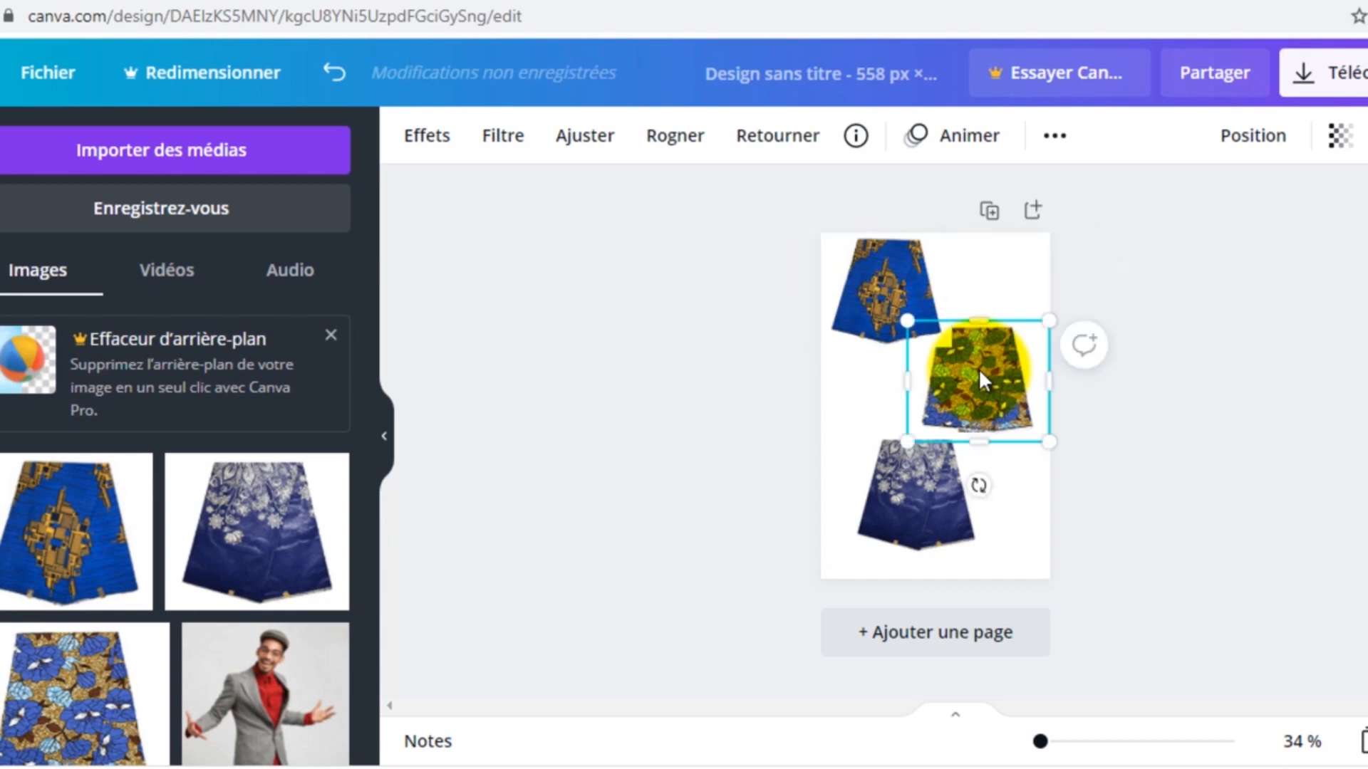
key("Right")
key("Right")
key("Right")
key("Right")
key("Right")
key("Right")
key("Right")
key("Right")
key("Right")
key("Right")
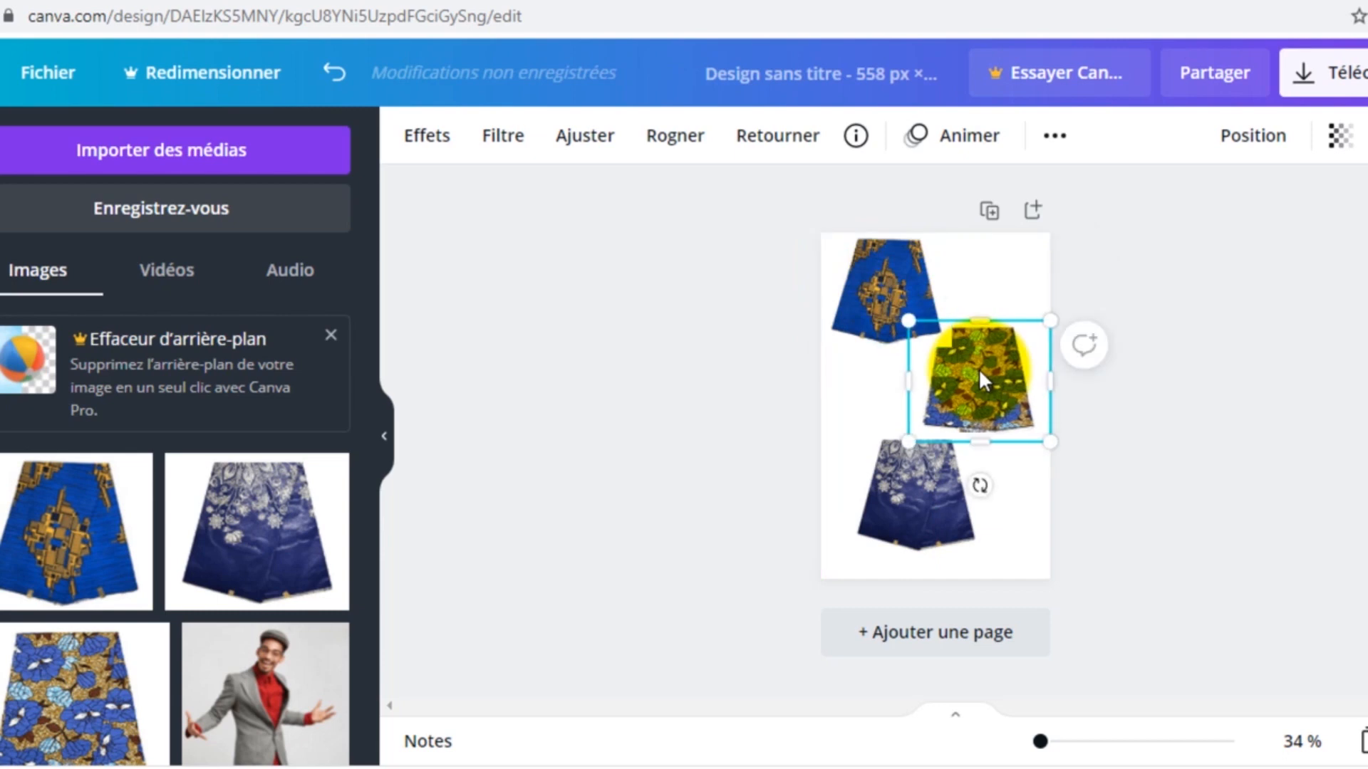
key("Right")
key("Right")
key("Right")
key("Right")
key("Right")
key("Right")
key("Right")
key("Right")
key("Right")
key("Right")
key("Right")
key("Right")
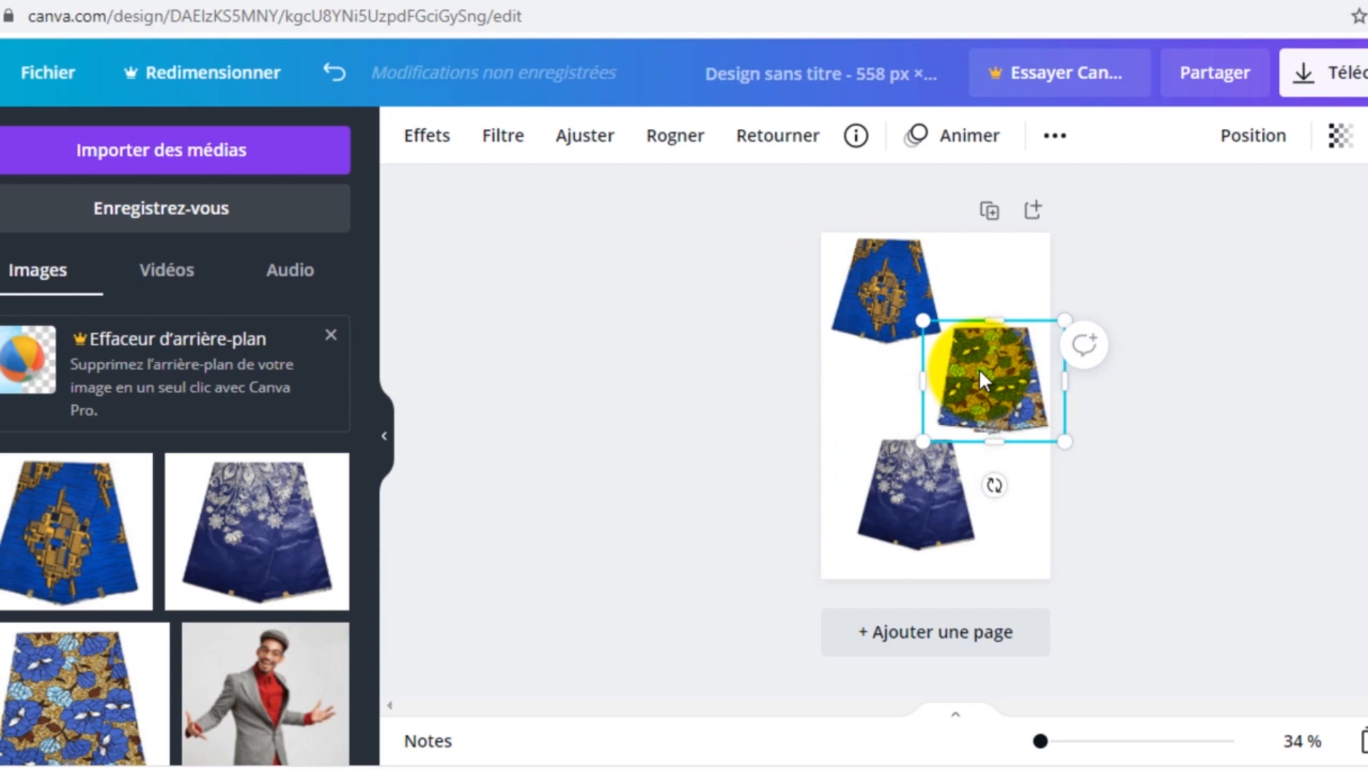
key("Right")
key("Right")
key("Right")
key("Right")
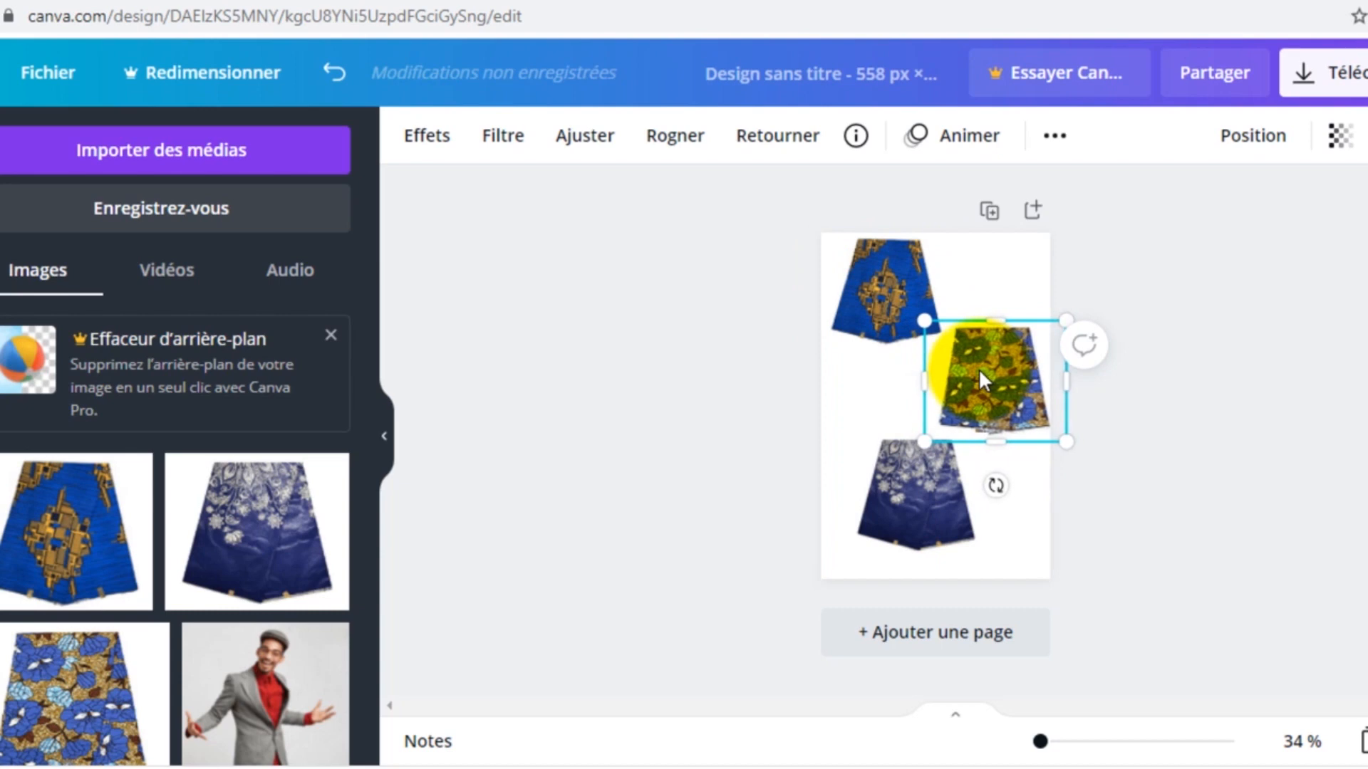
left_click(835, 476)
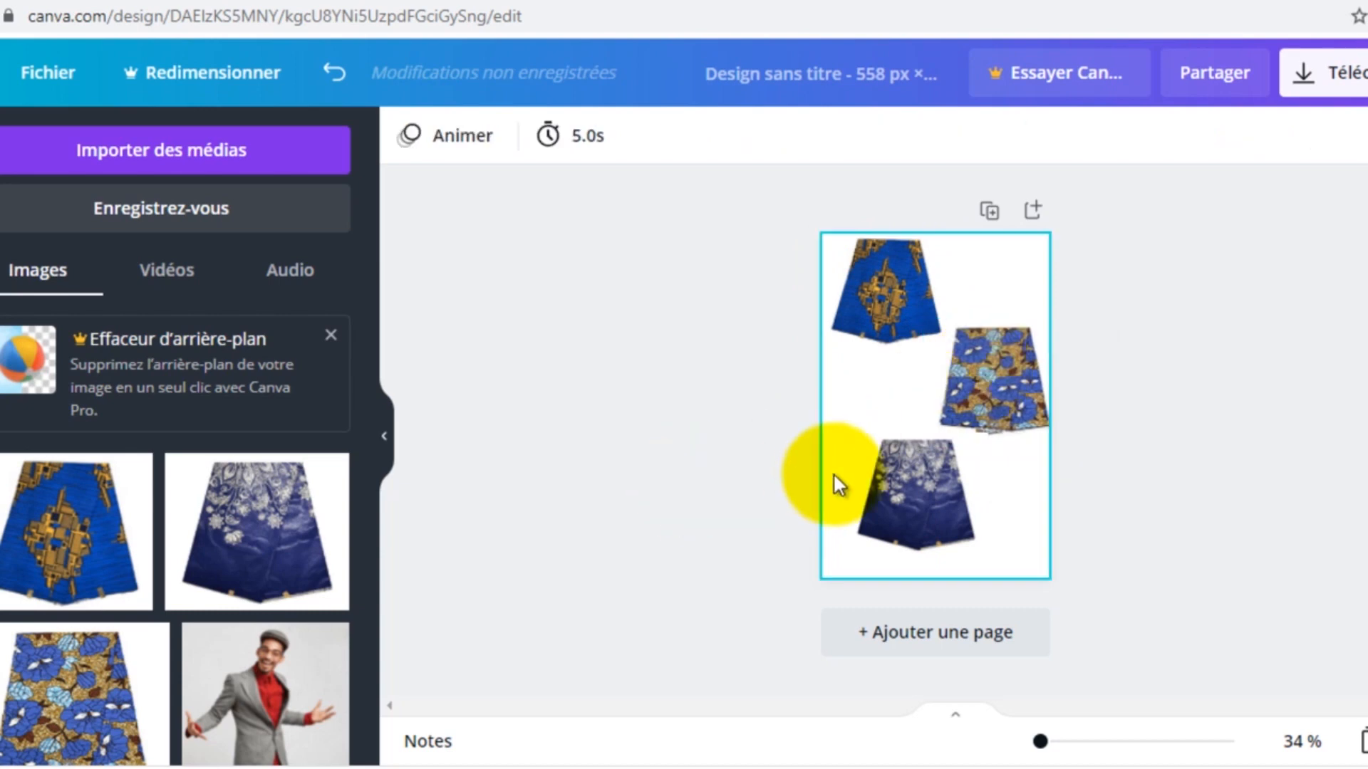
Enlarge the navy fabric image so that it extends toward the page's lower edge.
left_click(903, 491)
left_click_drag(985, 553, 1003, 578)
left_click(758, 419)
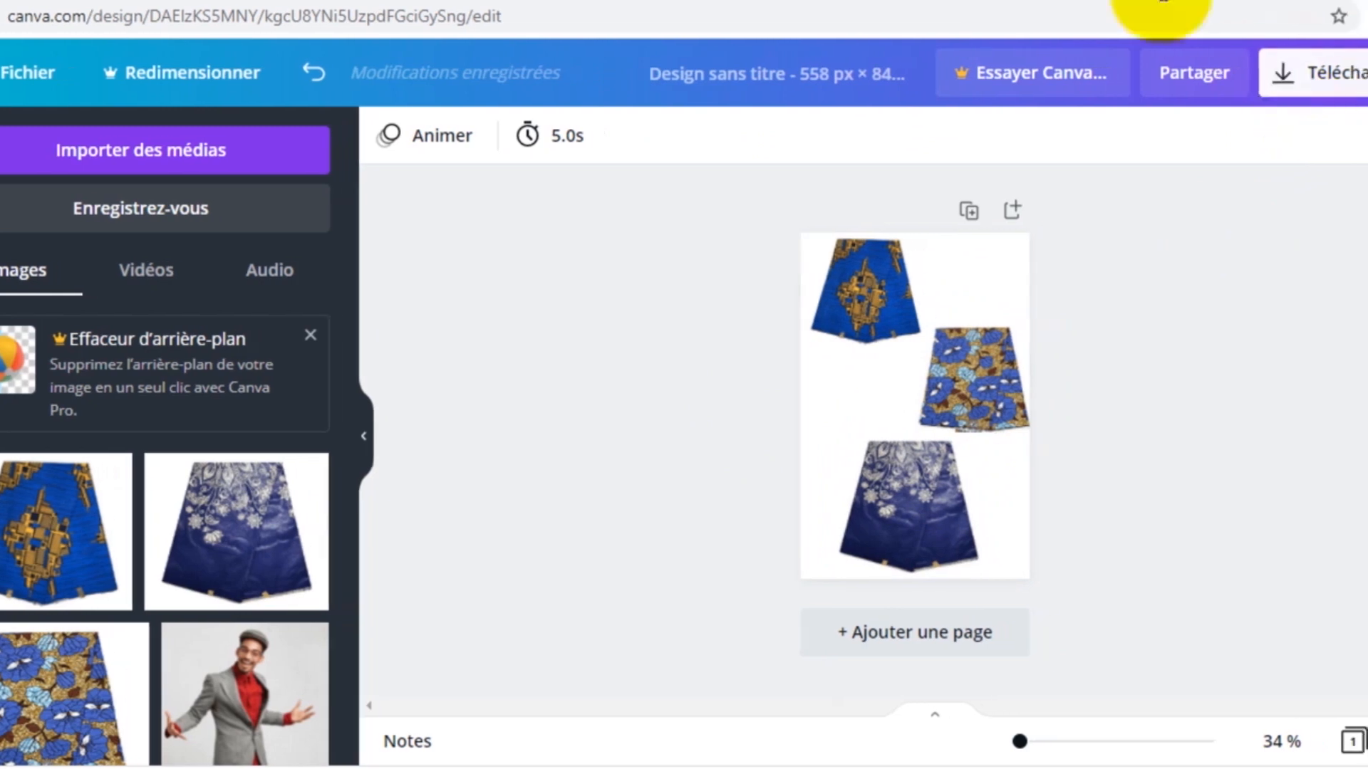
Download the fabric design as a PNG file.
left_click(1272, 83)
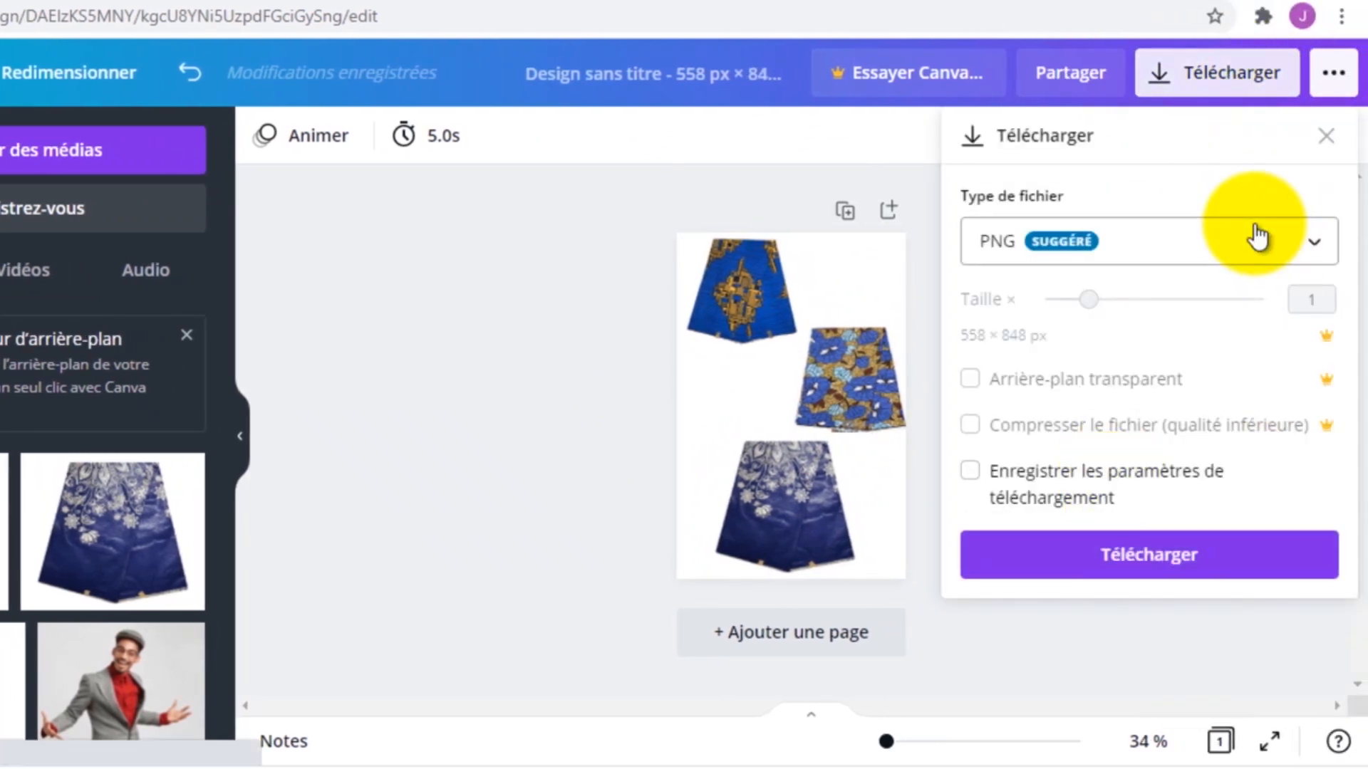
left_click(1152, 557)
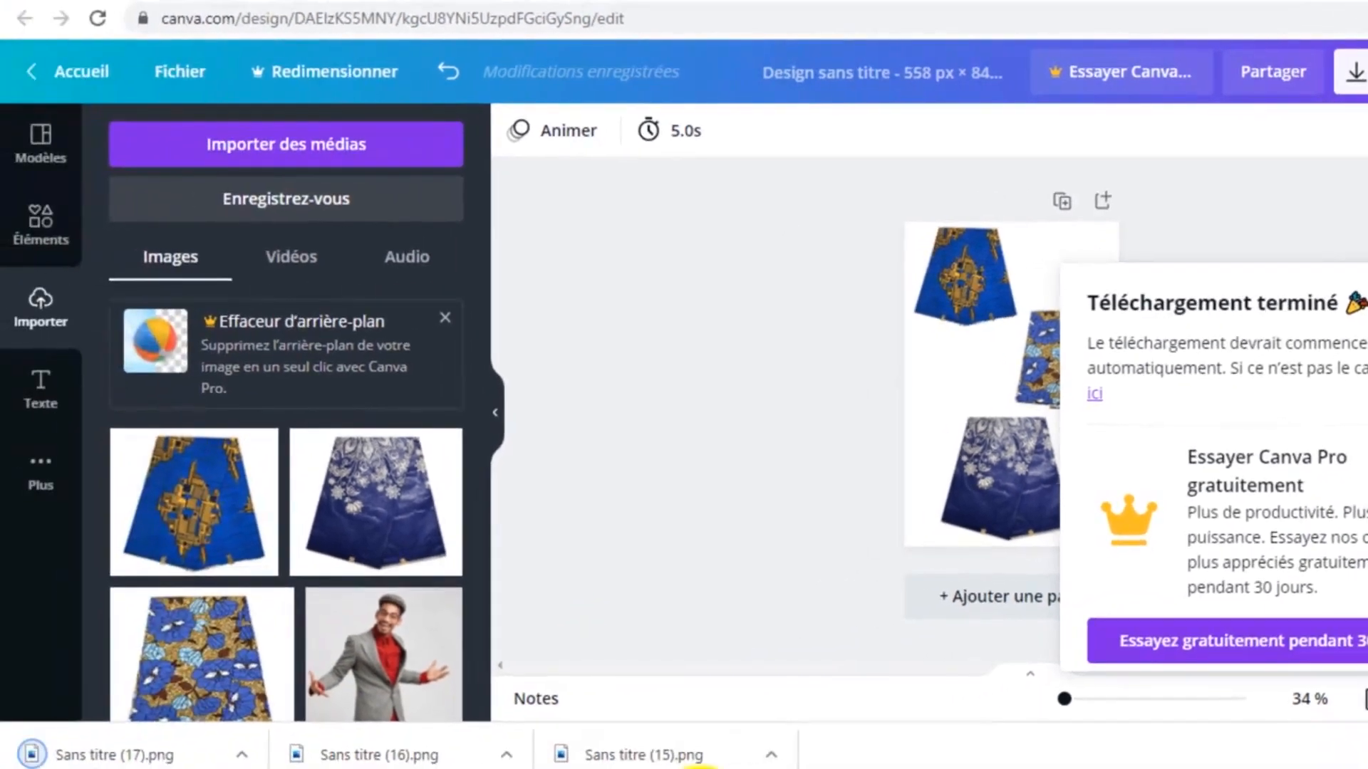
Switch to the shop admin, attach Sans titre (17).png from Téléchargements as the "Pagnes & tissus" image, and save the category.
mouse_move(695, 768)
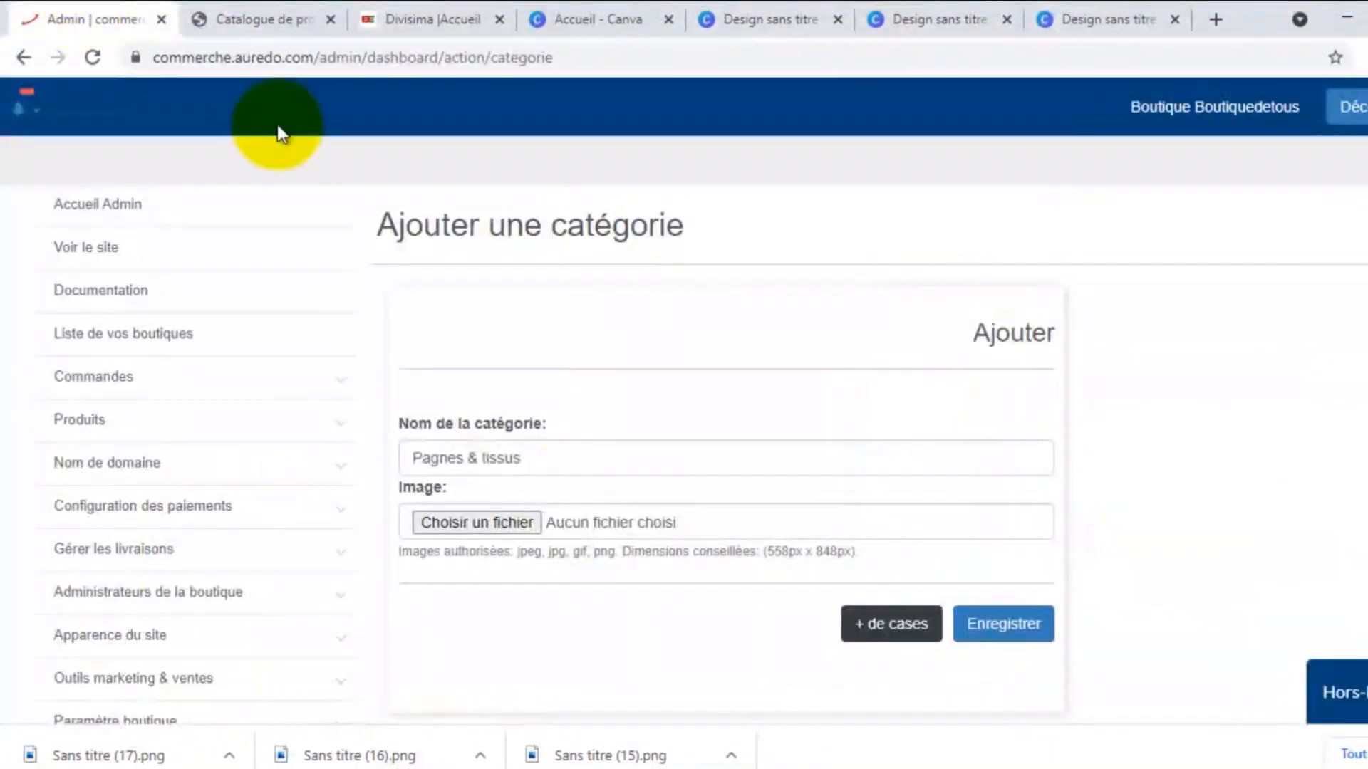
left_click(498, 523)
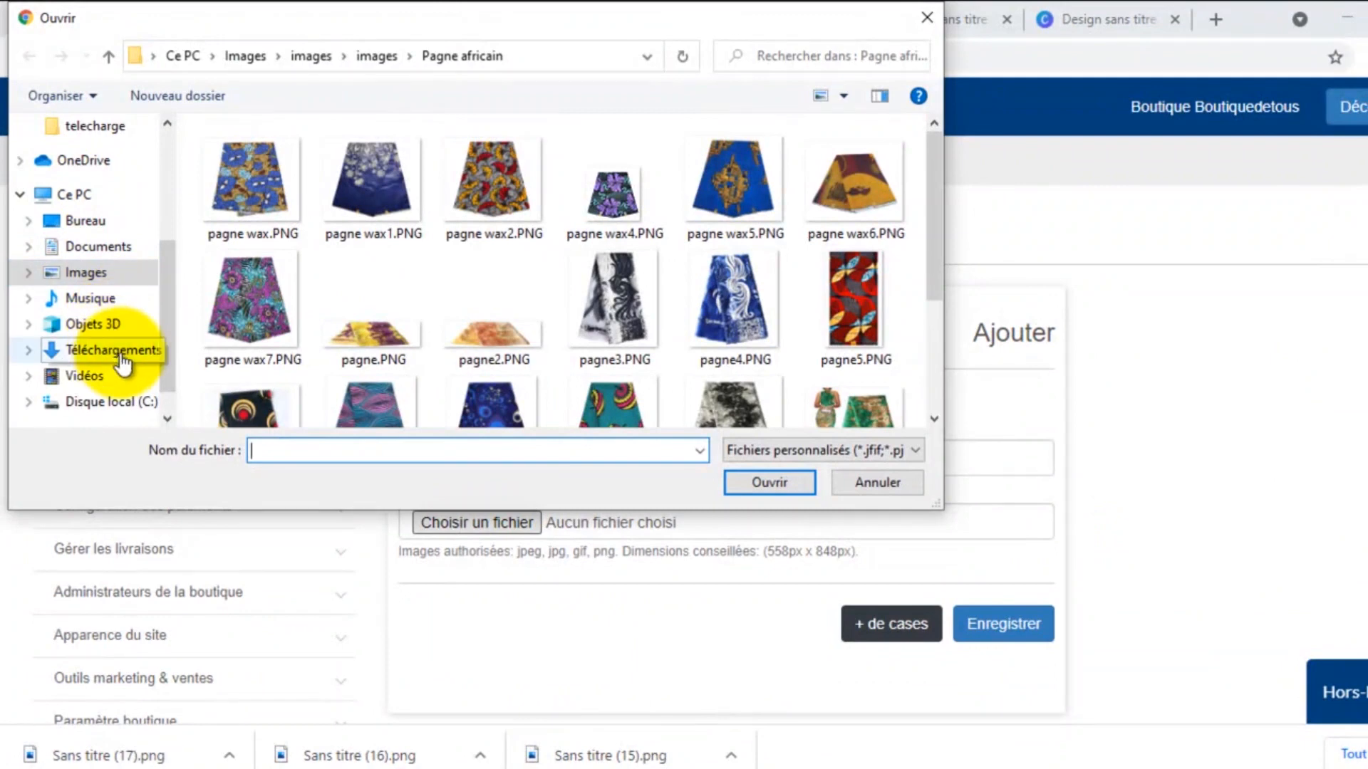
left_click(99, 349)
double_click(254, 226)
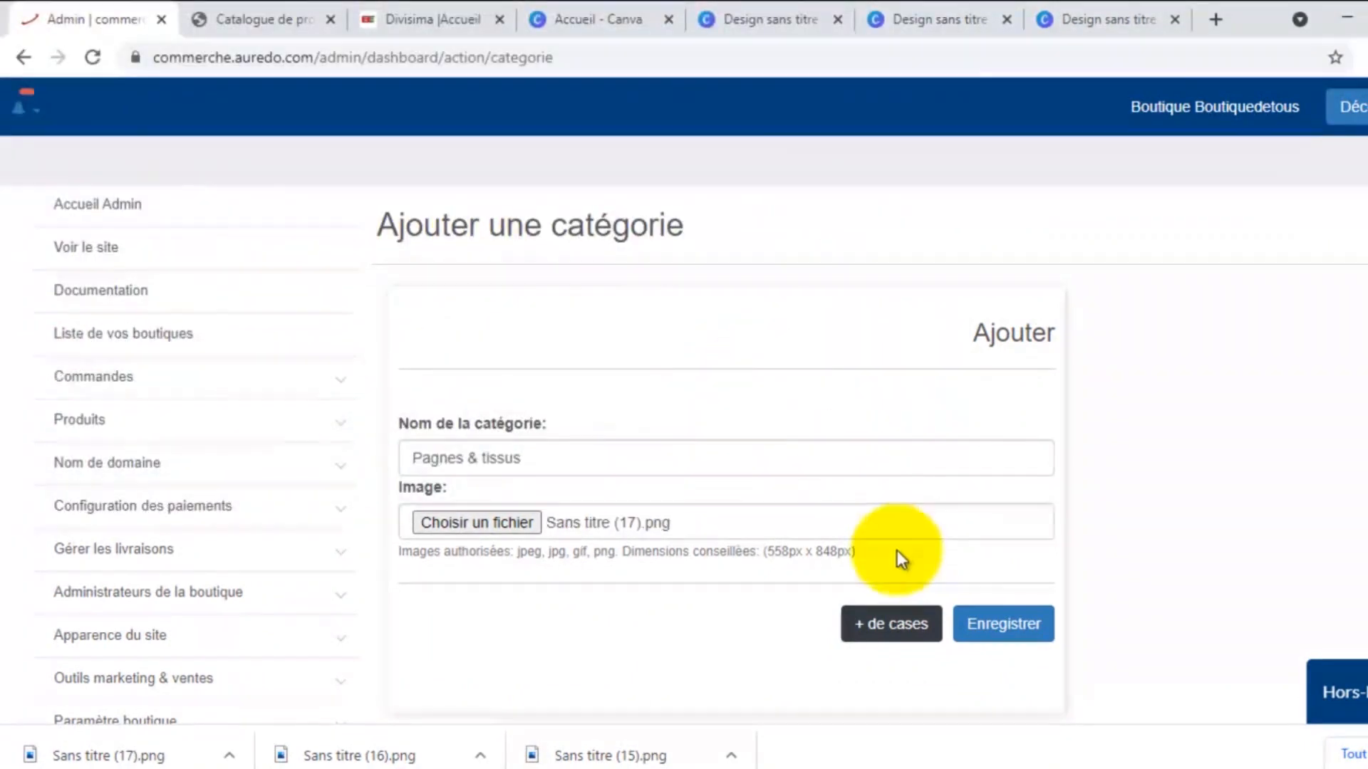
left_click(1015, 622)
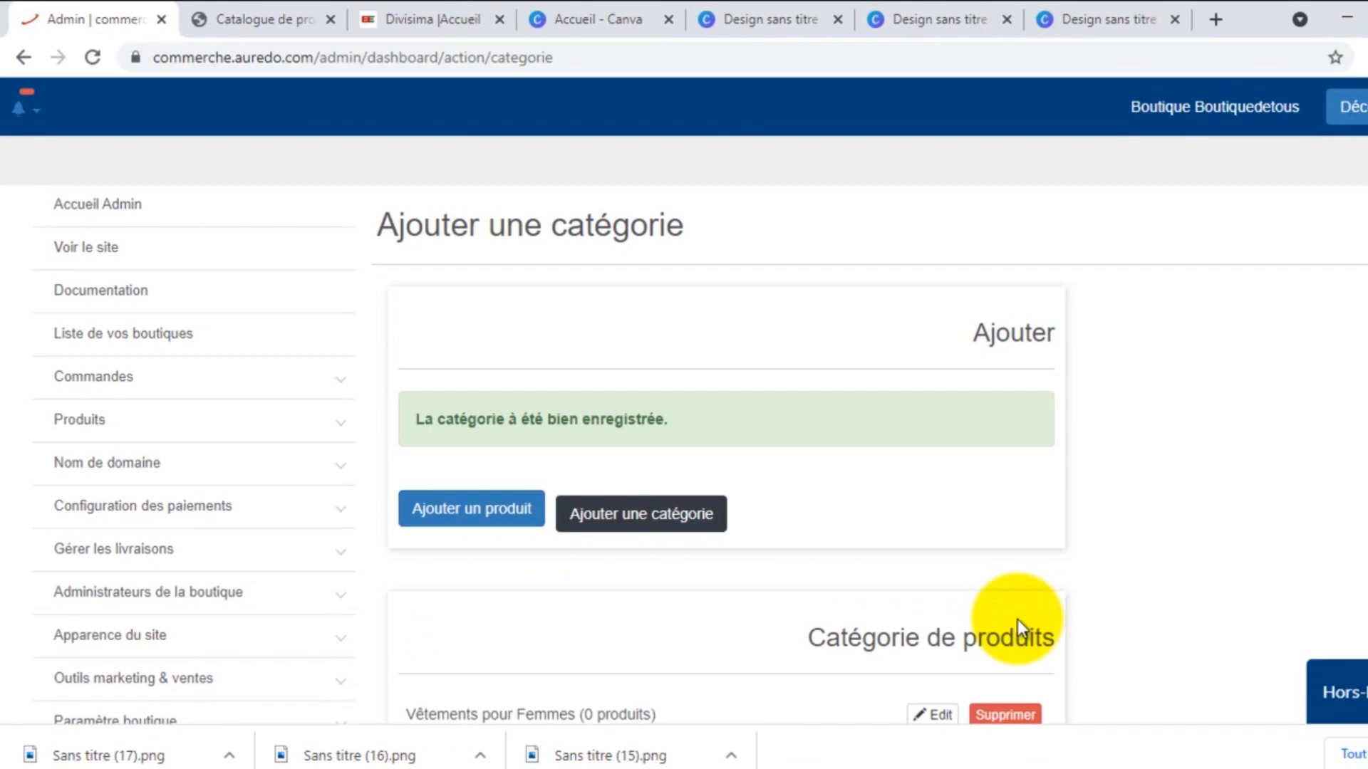
Start another product category and name it "Accessoires de mode".
scroll(834, 456, "down", 3)
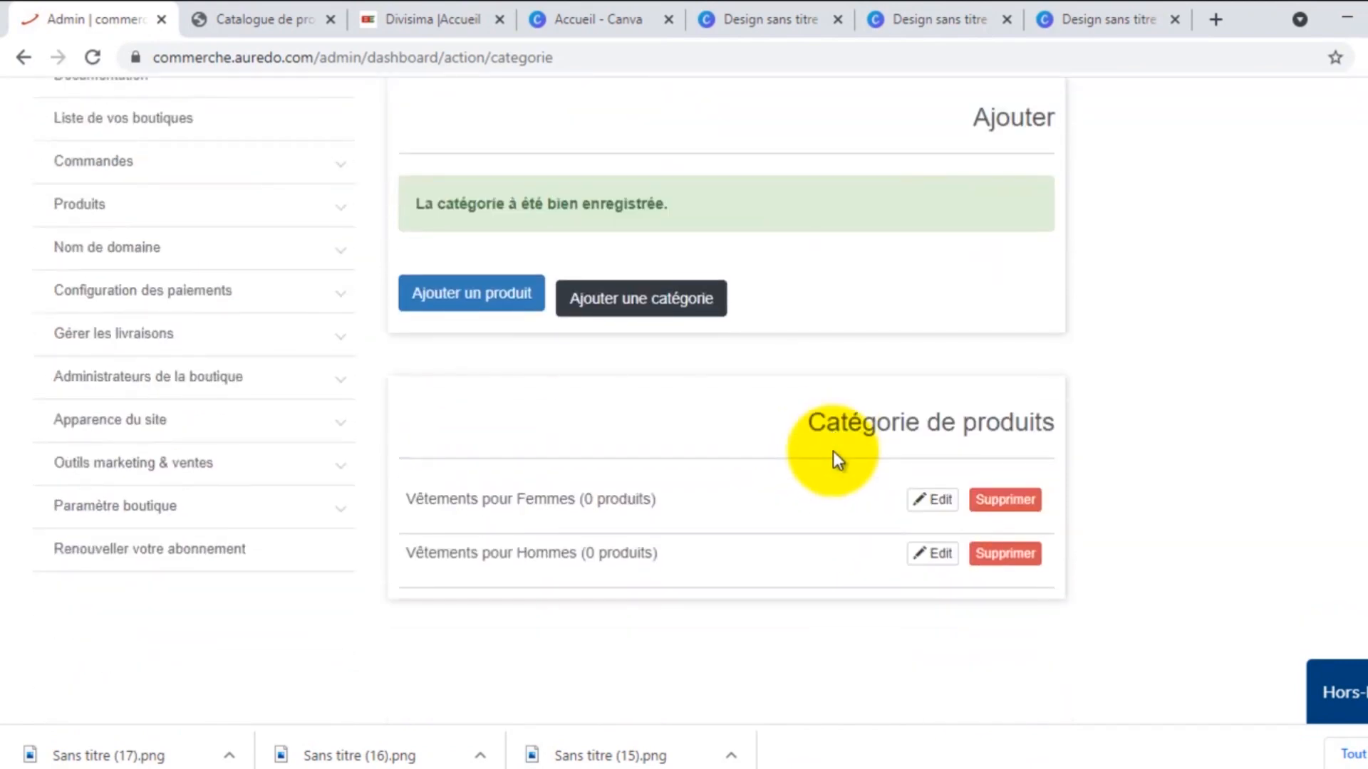
scroll(832, 451, "up", 3)
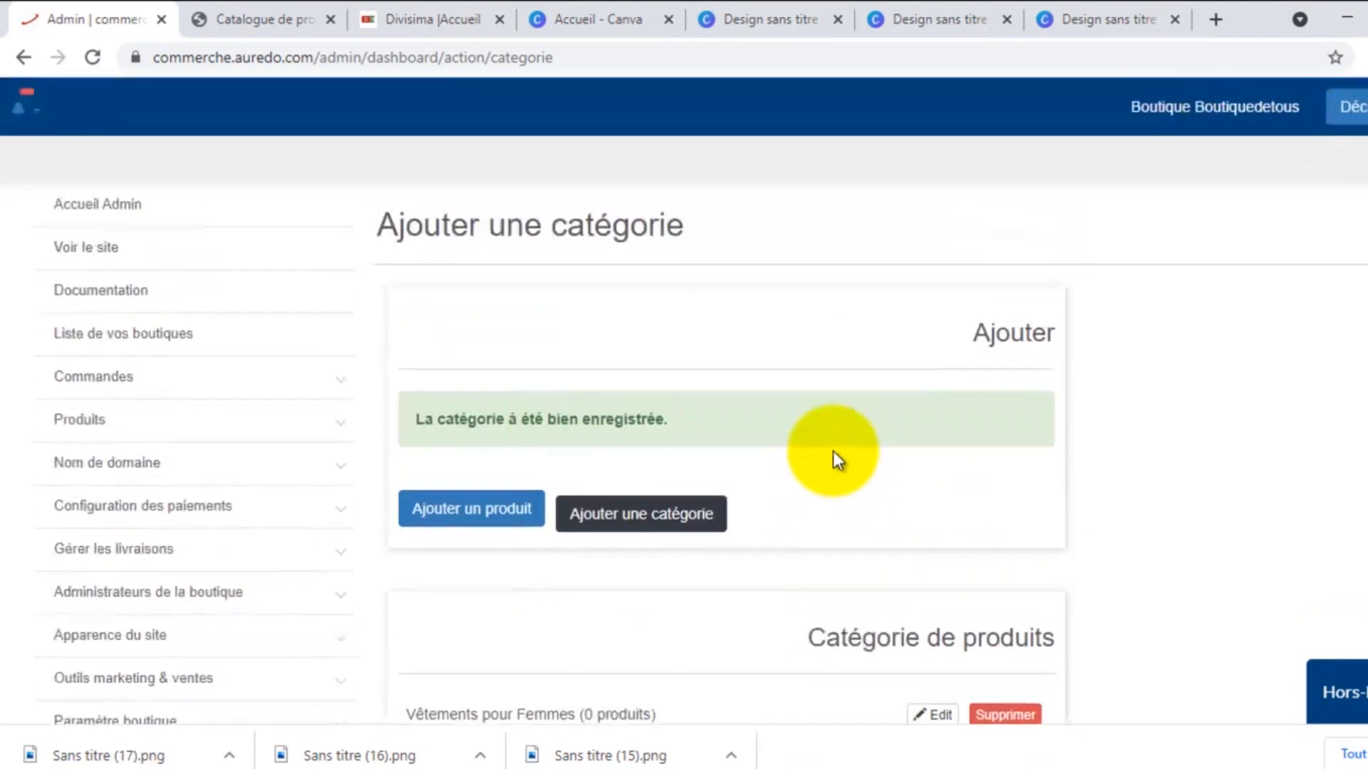
left_click(641, 519)
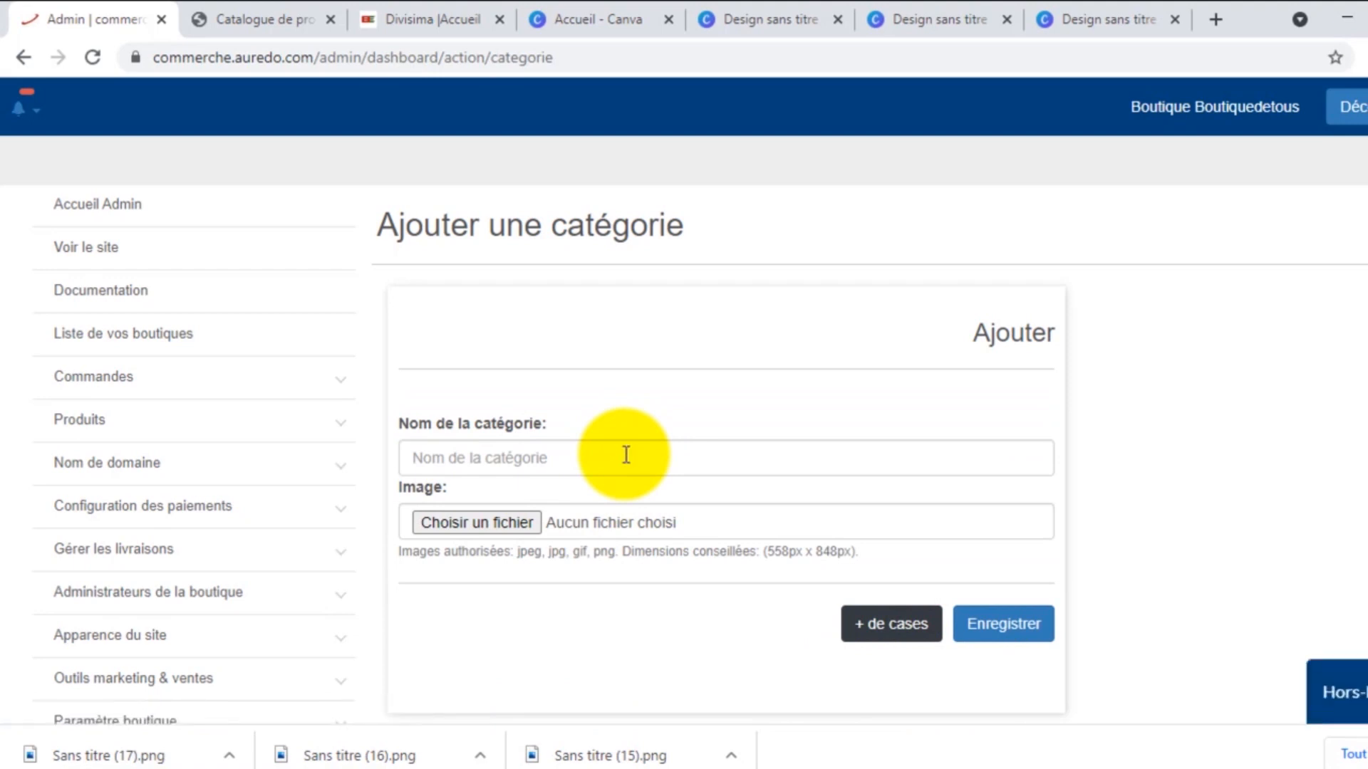
left_click(626, 454)
type("Accessoires de mode")
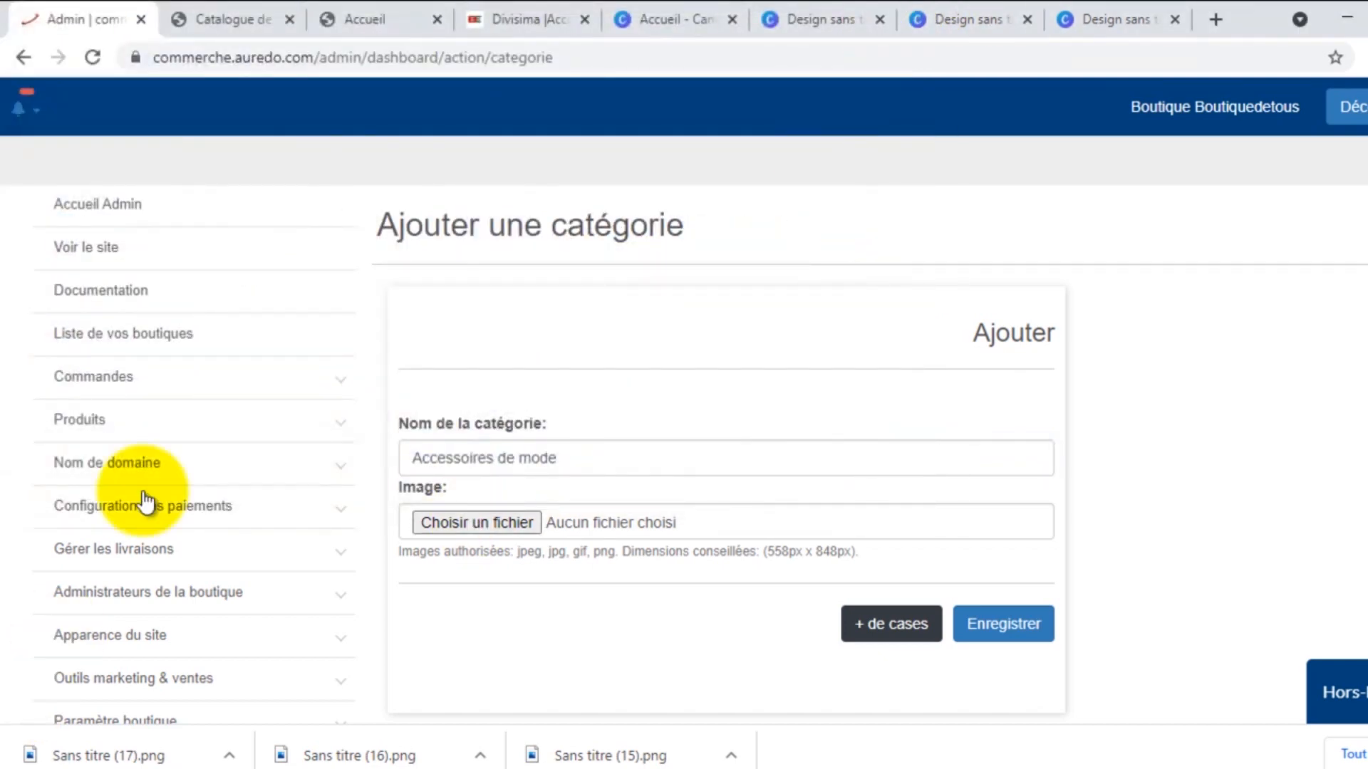
Switch to Canva, create a new 558 x 848 px design, and start importing media from the computer.
left_click(685, 19)
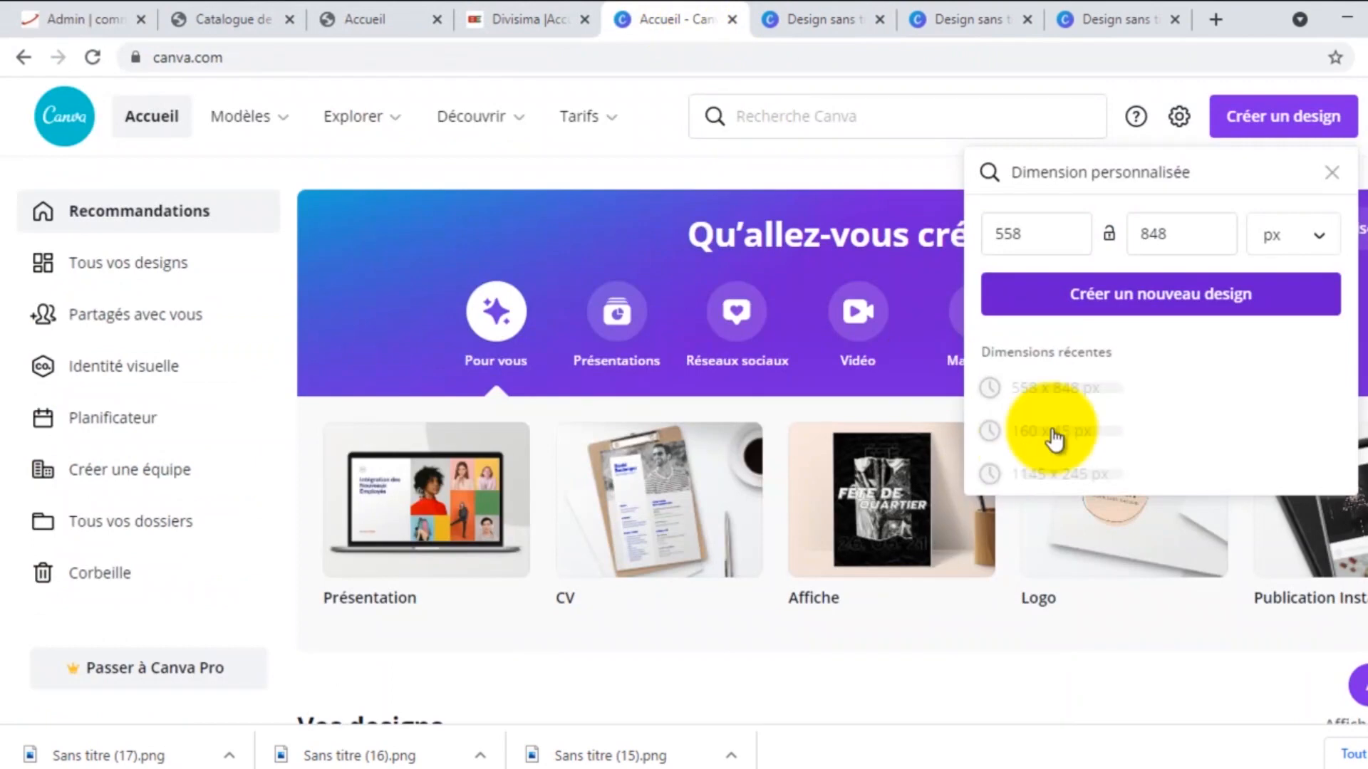
left_click(1147, 288)
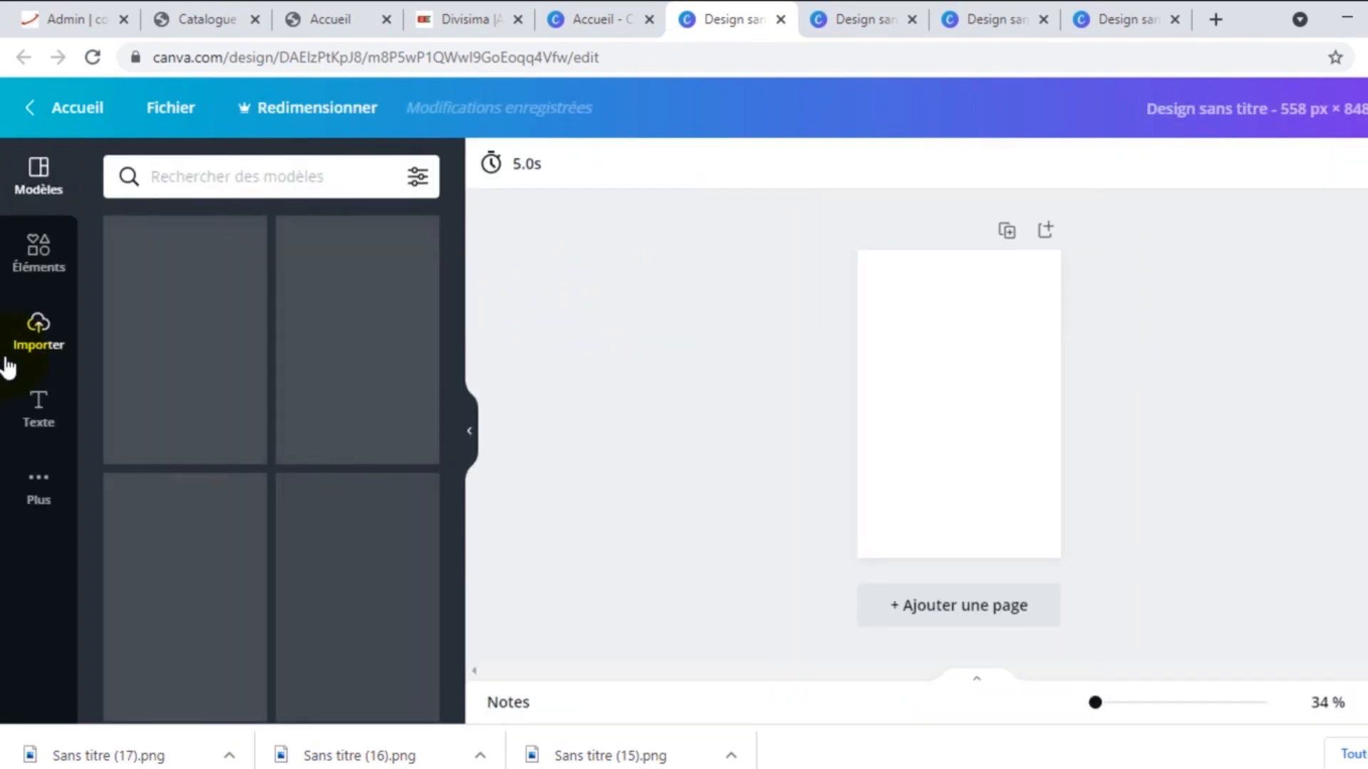
left_click(39, 345)
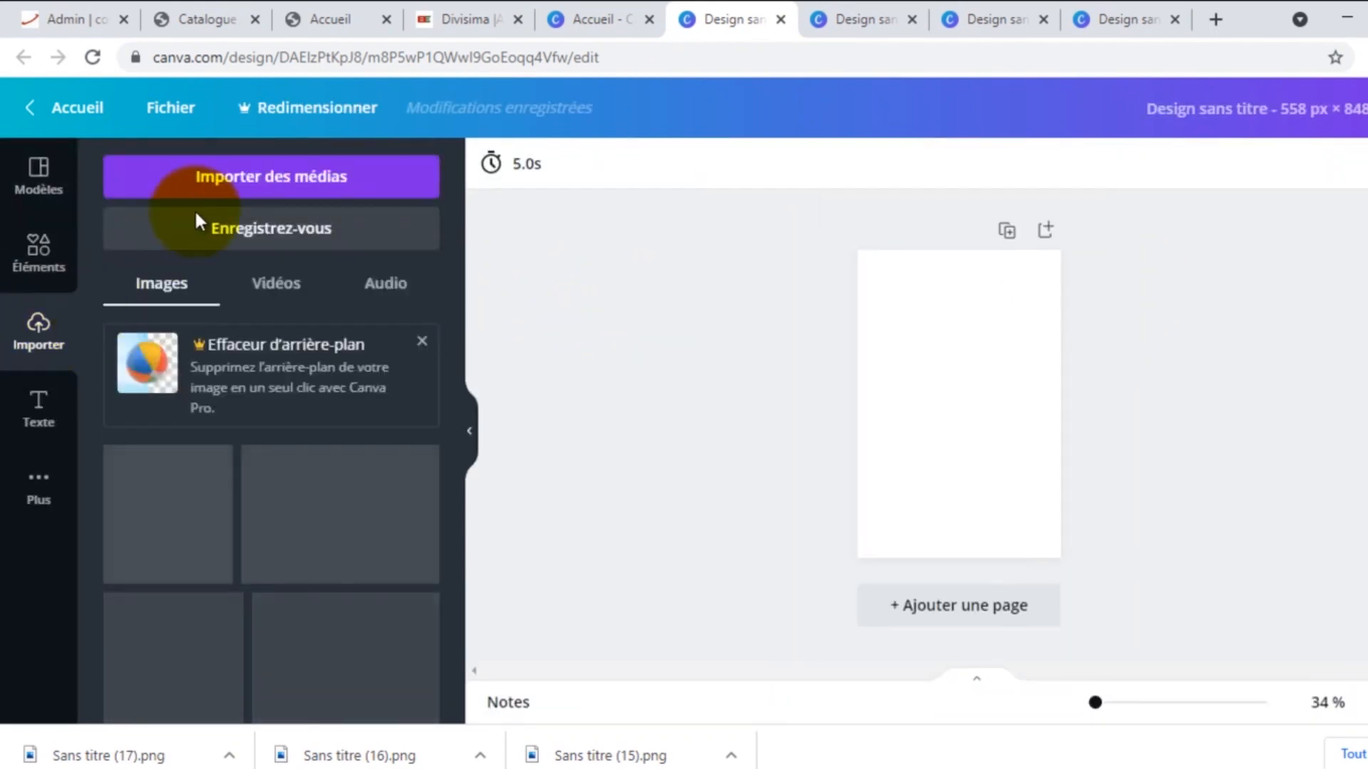
left_click(183, 184)
left_click(144, 289)
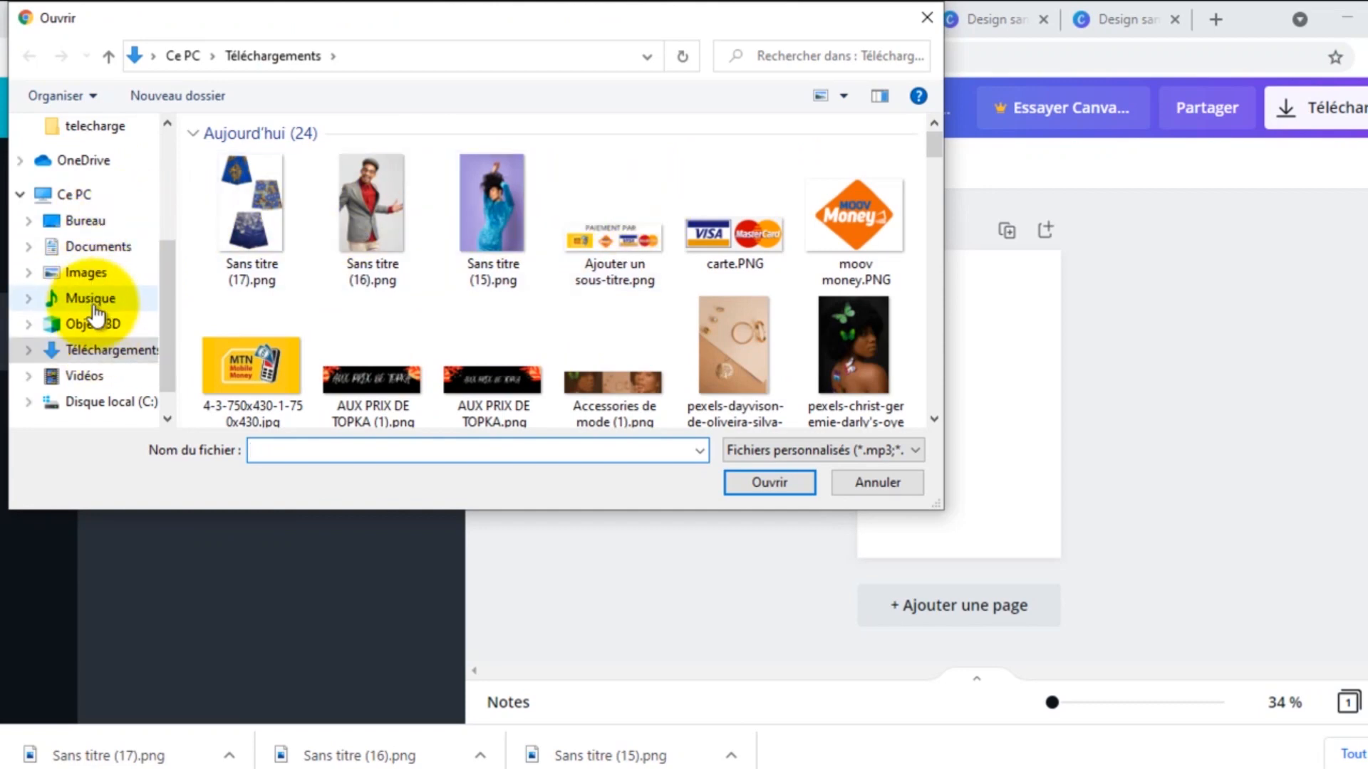
Browse to the telecharge folder inside Images > images for the upload.
left_click(97, 275)
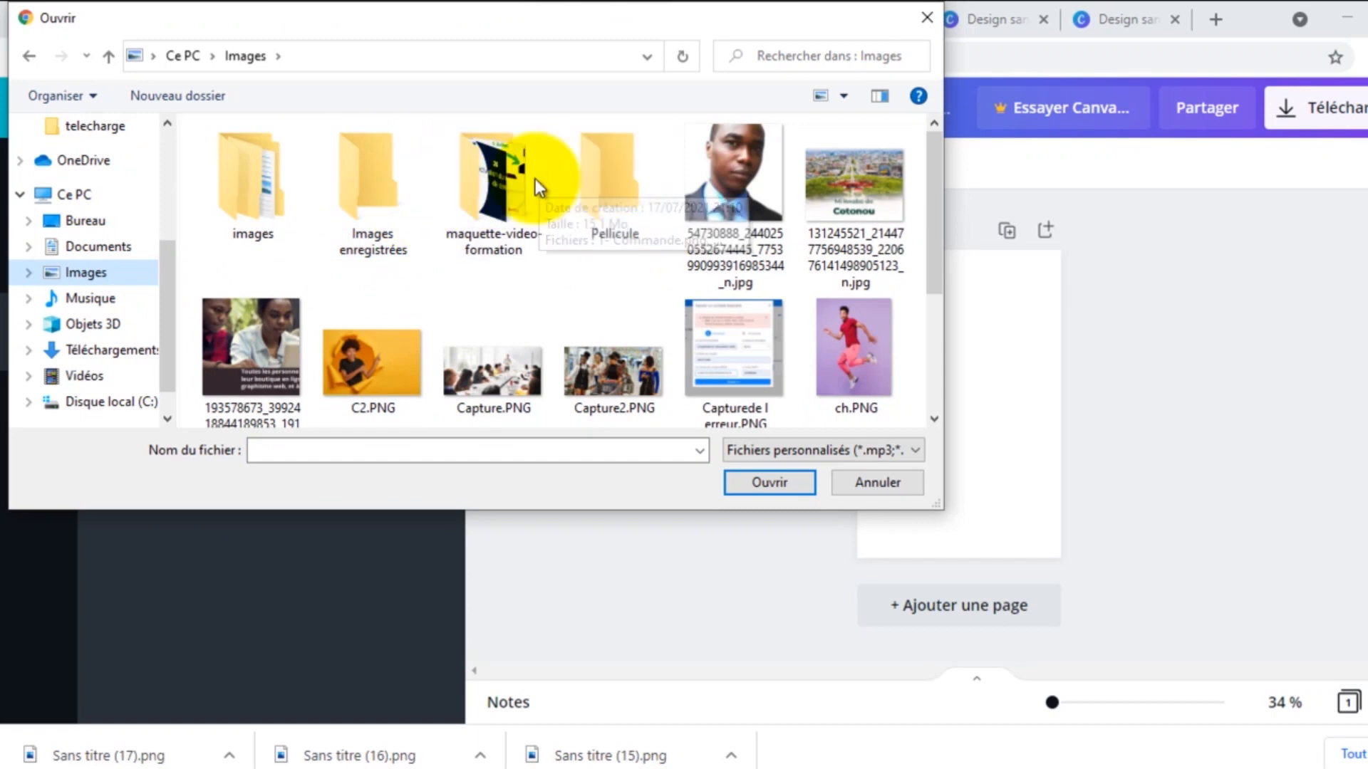
double_click(269, 186)
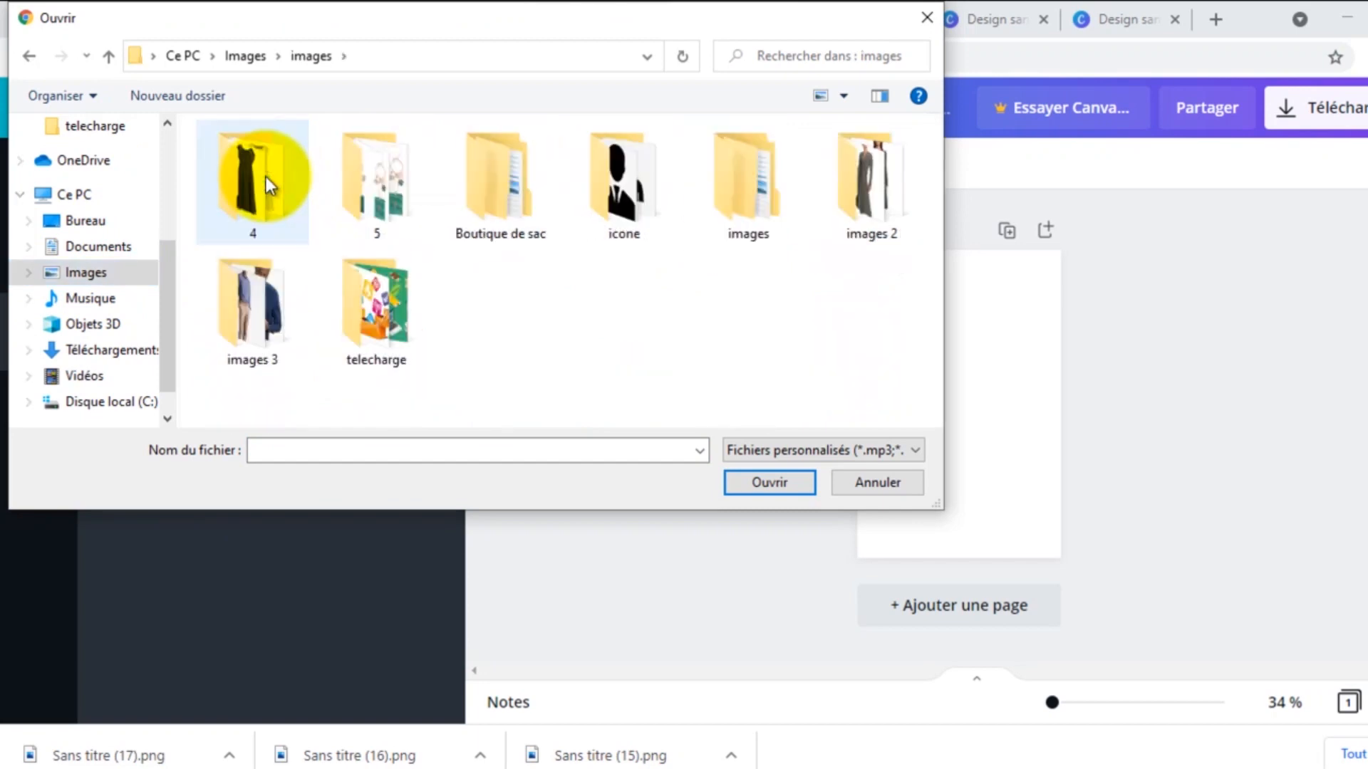
left_click(268, 59)
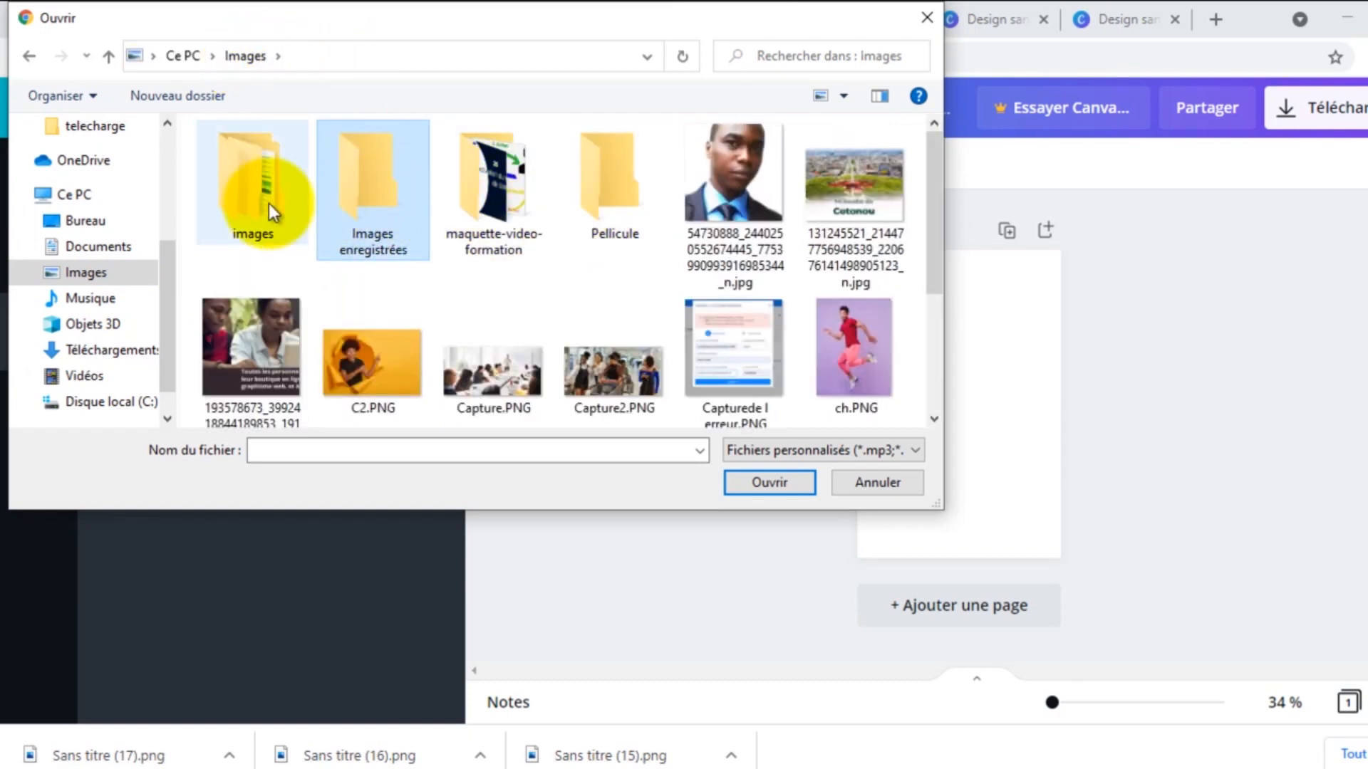
left_click(248, 199)
double_click(248, 199)
left_click(396, 312)
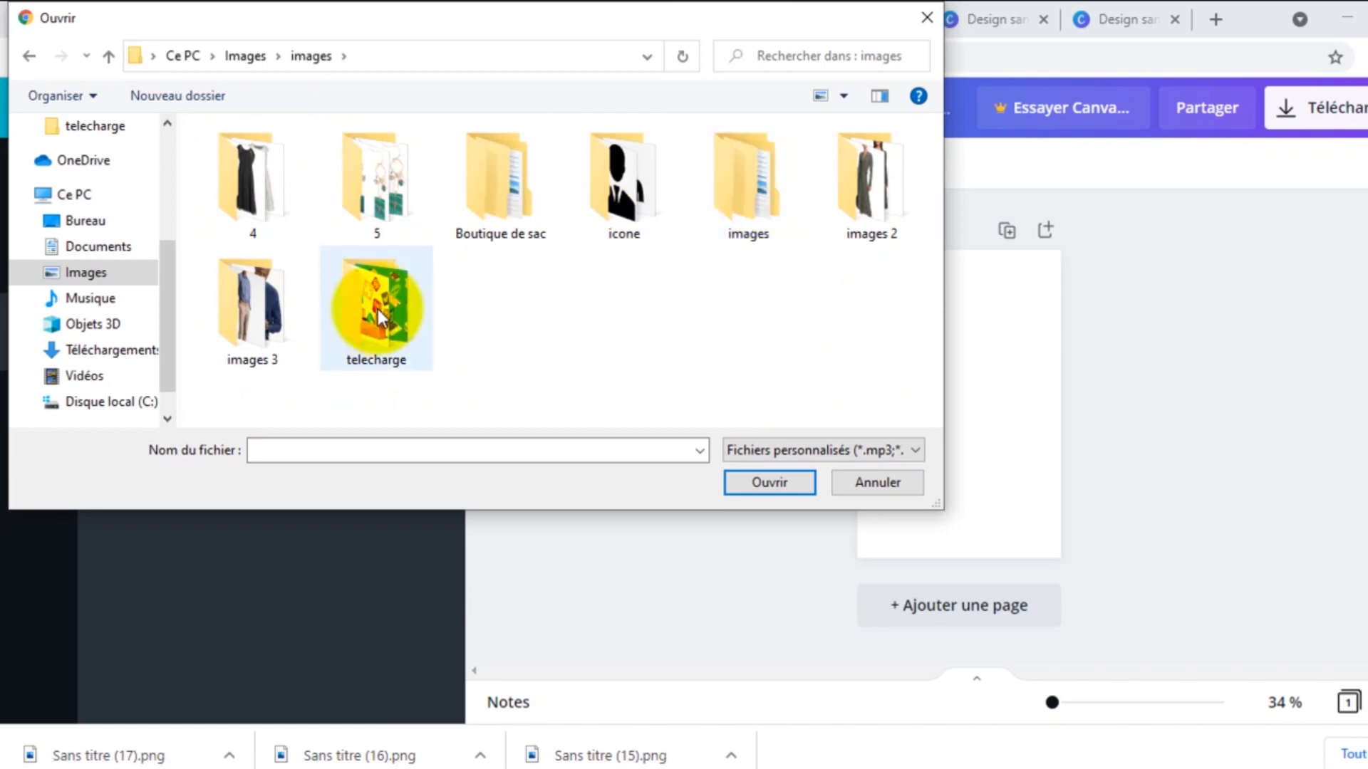
double_click(397, 312)
Upload the fashion accessories illustration Sans titre (5).png from the telecharge folder.
scroll(617, 257, "down", 5)
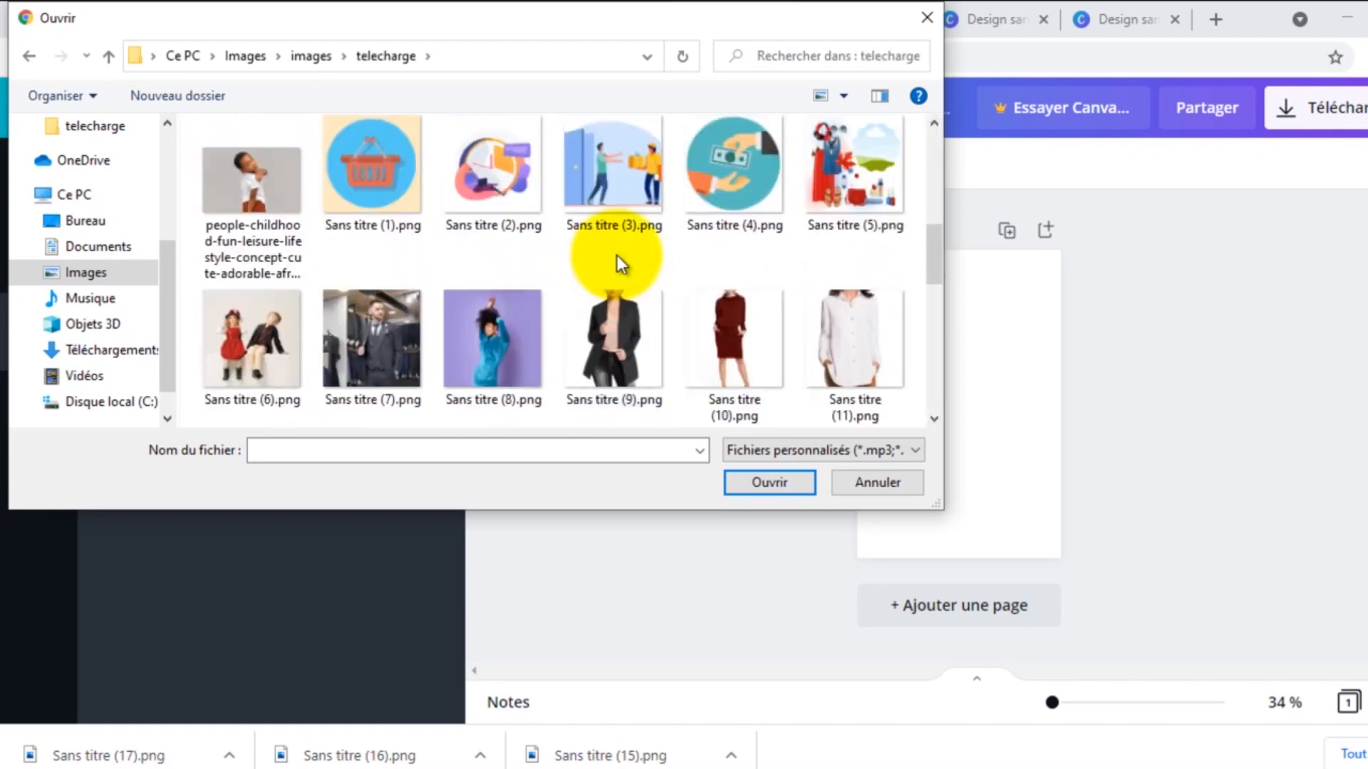
scroll(617, 255, "up", 2)
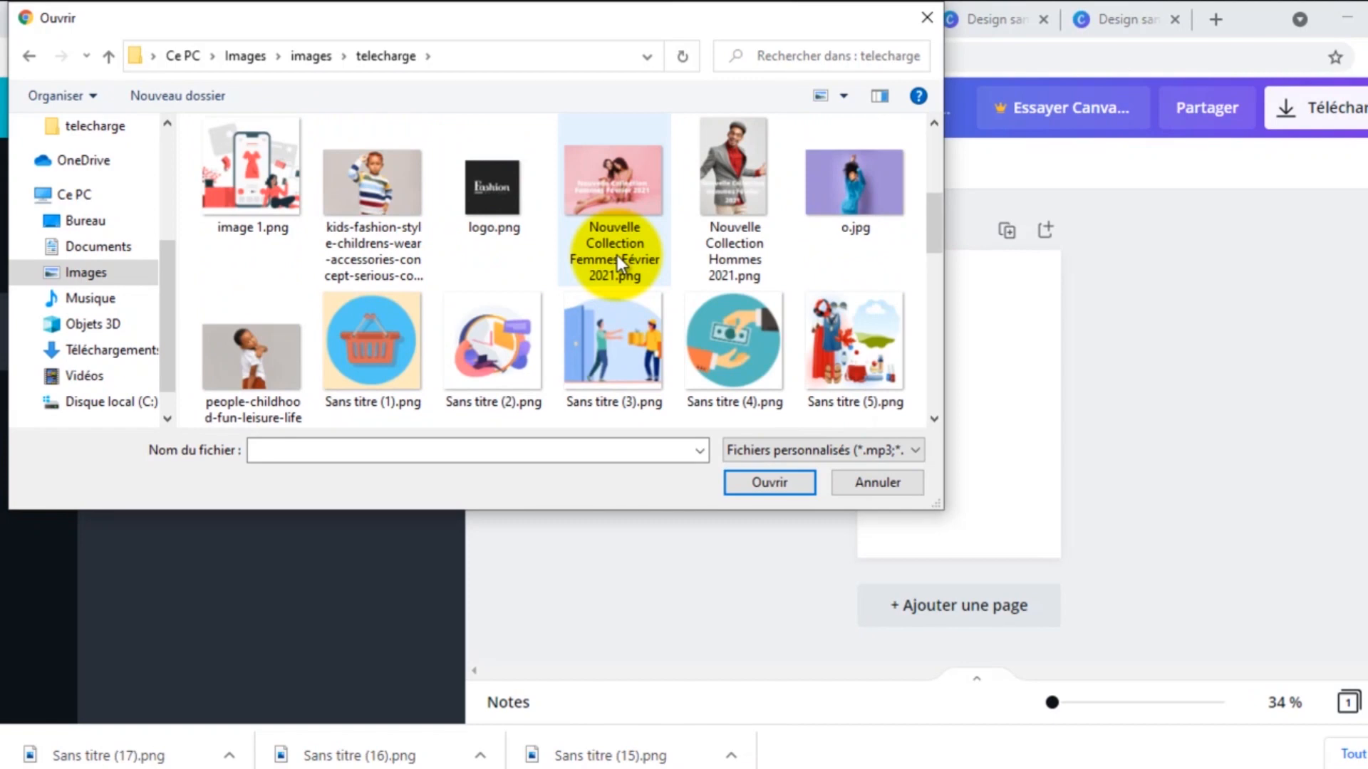
scroll(759, 302, "down", 2)
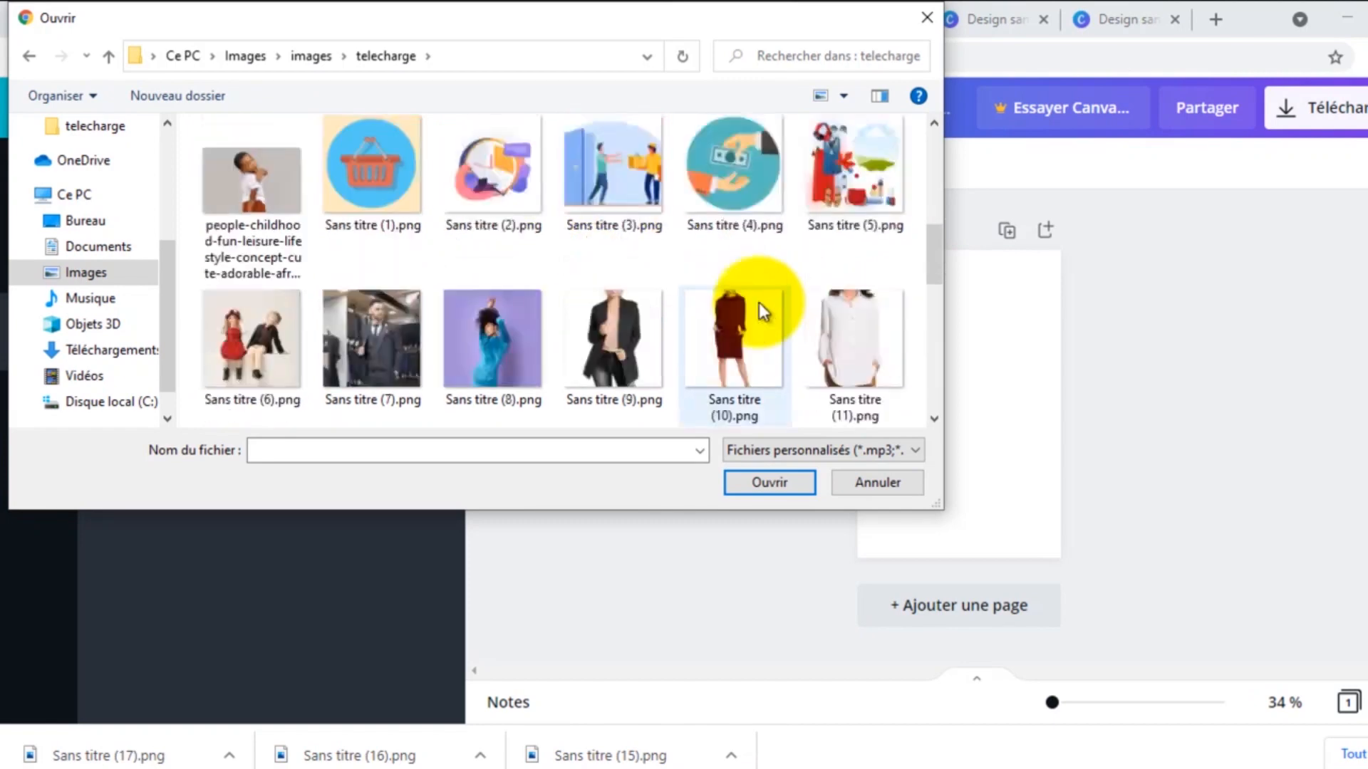
scroll(759, 302, "down", 2)
scroll(759, 302, "up", 4)
left_click(845, 329)
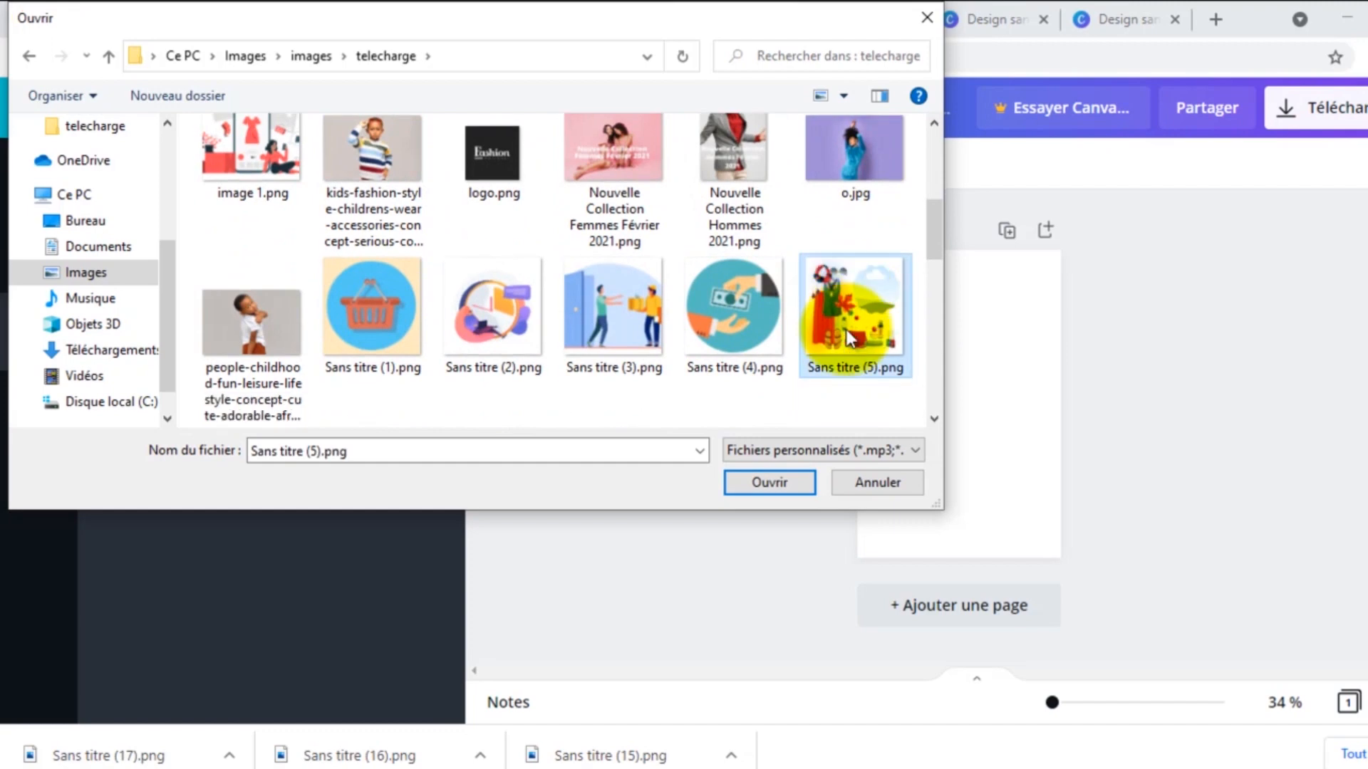
double_click(845, 329)
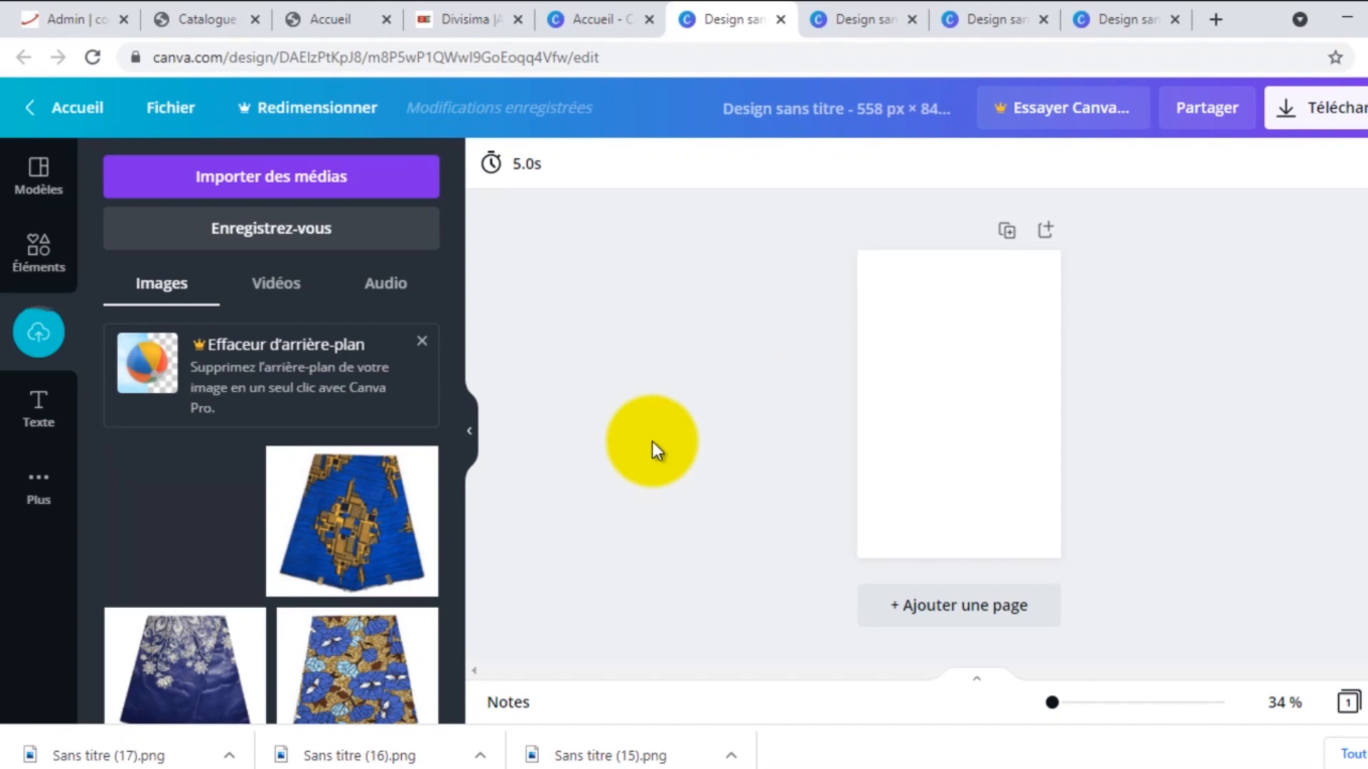
Place the accessories illustration on the page, enlarge it to cover the whole page, and centre it horizontally.
left_click_drag(653, 444, 1049, 538)
left_click_drag(862, 331, 761, 187)
left_click_drag(983, 366, 1031, 338)
left_click_drag(1125, 516, 1023, 421)
left_click_drag(951, 356, 1020, 512)
left_click_drag(973, 335, 951, 246)
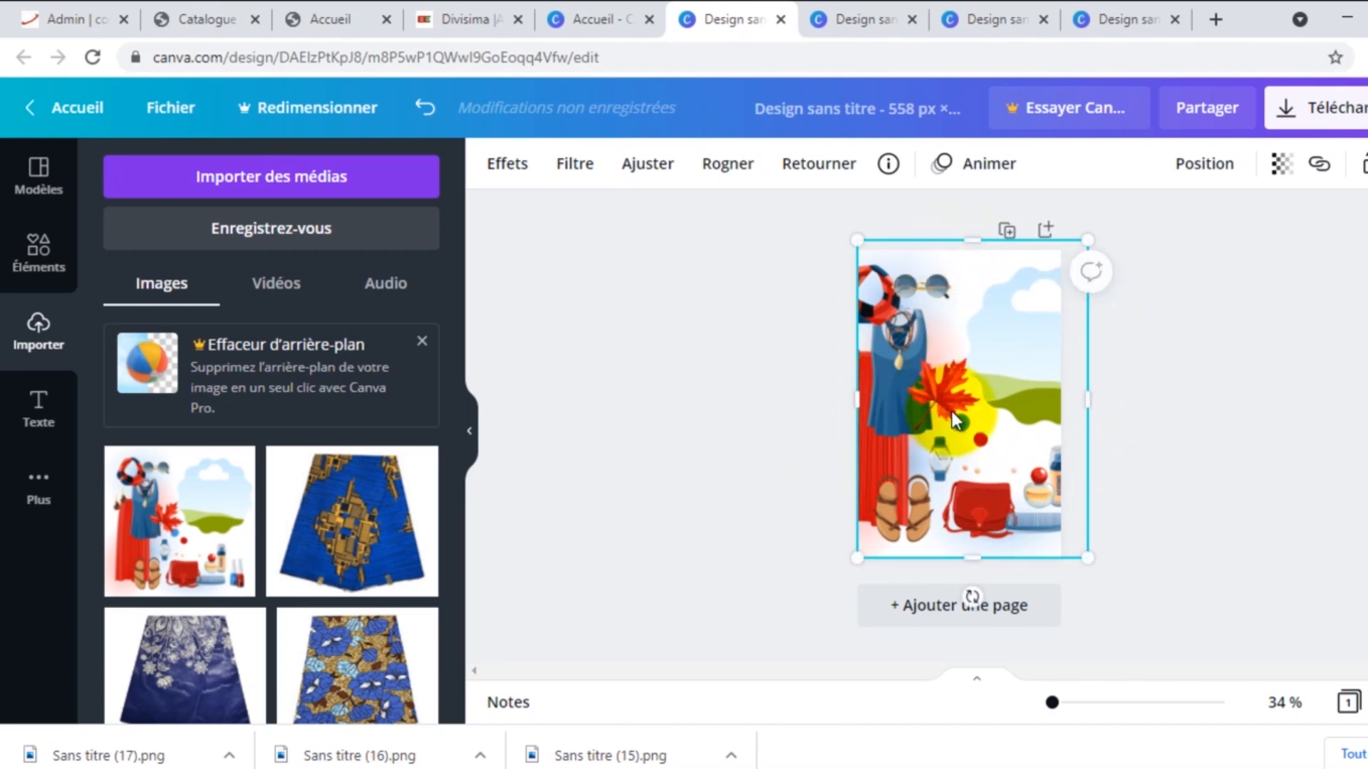
left_click_drag(953, 406, 941, 406)
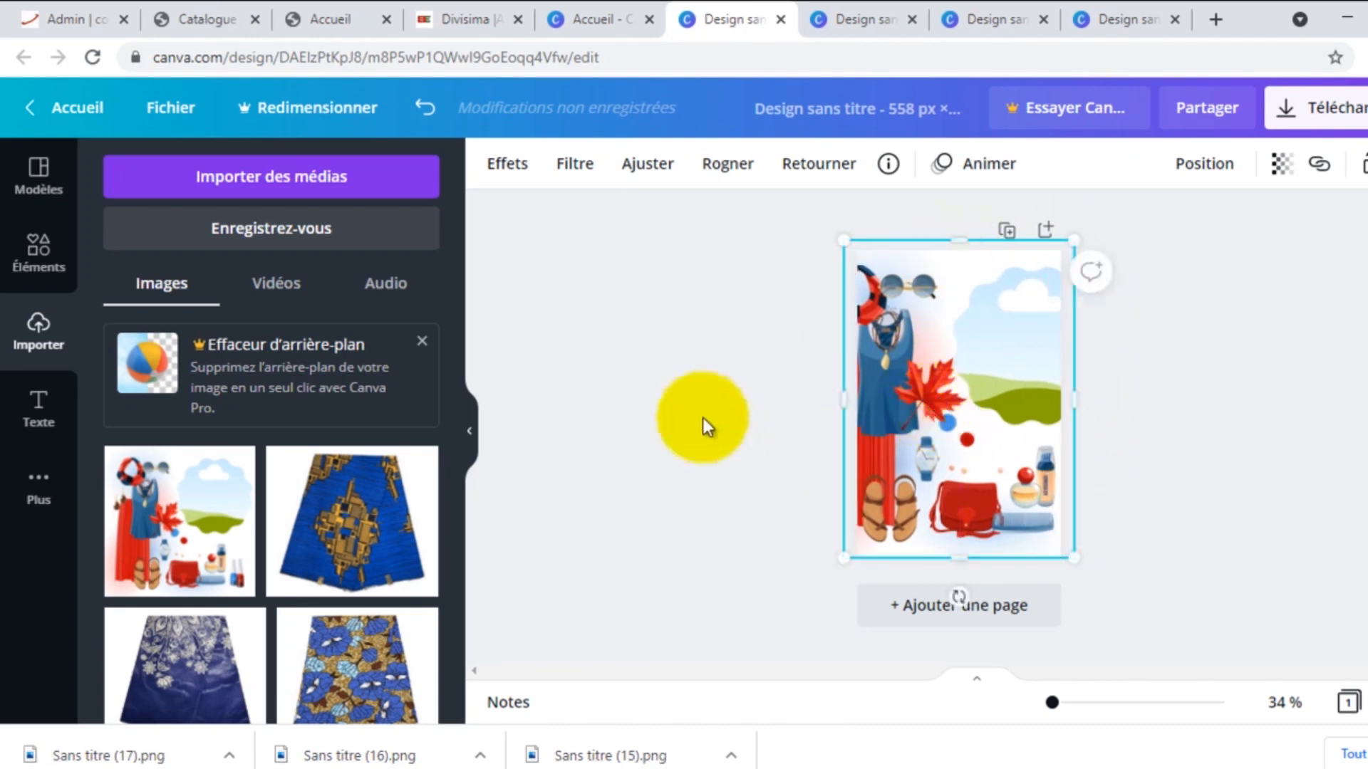
left_click(737, 385)
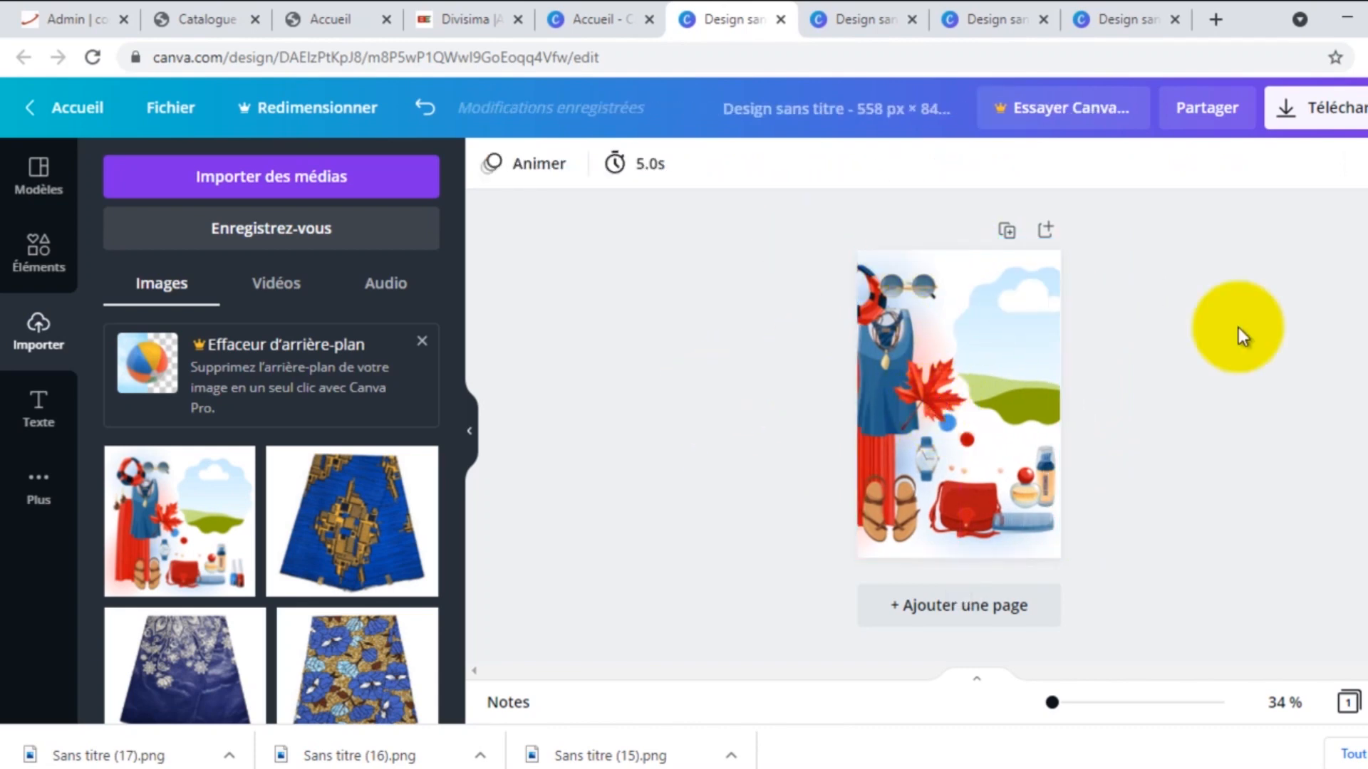
Download the accessories design as a PNG and switch back to the shop admin's category form.
left_click(1325, 108)
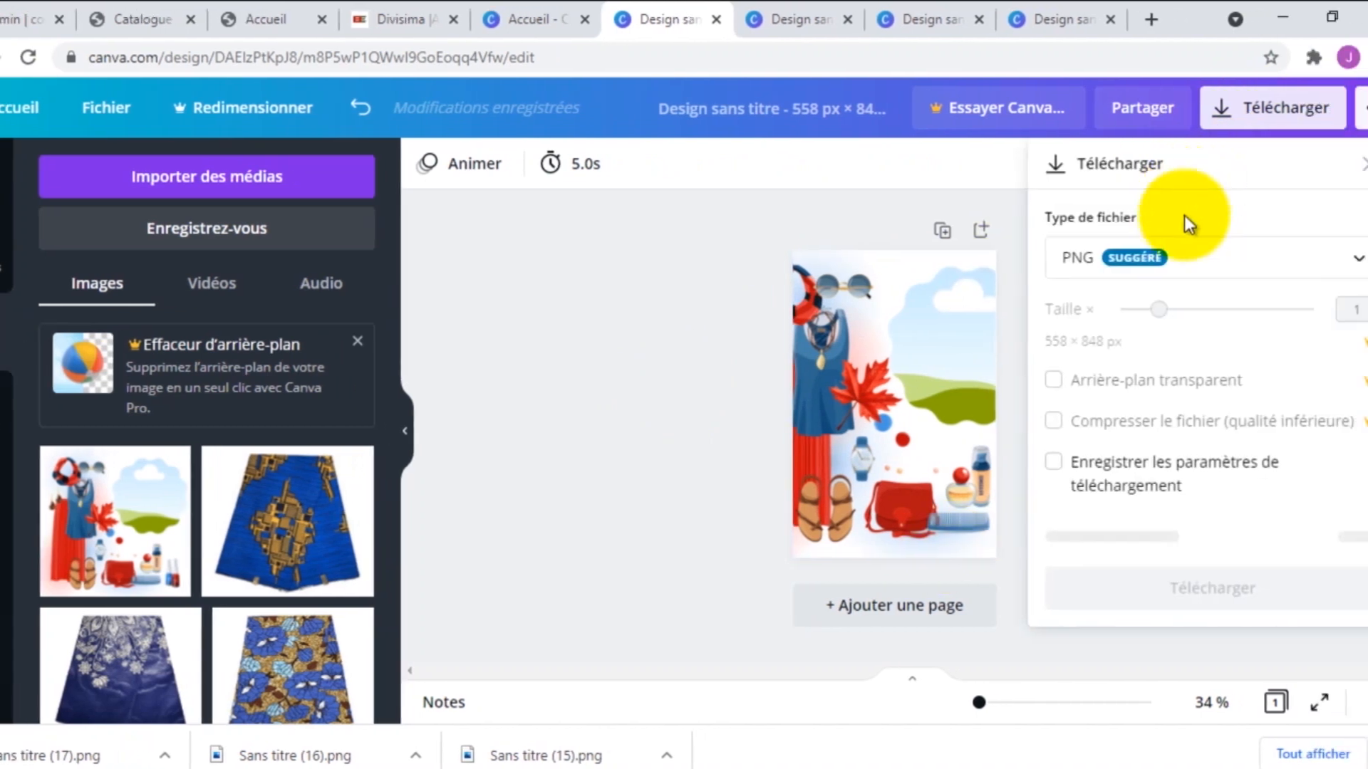
left_click(1187, 539)
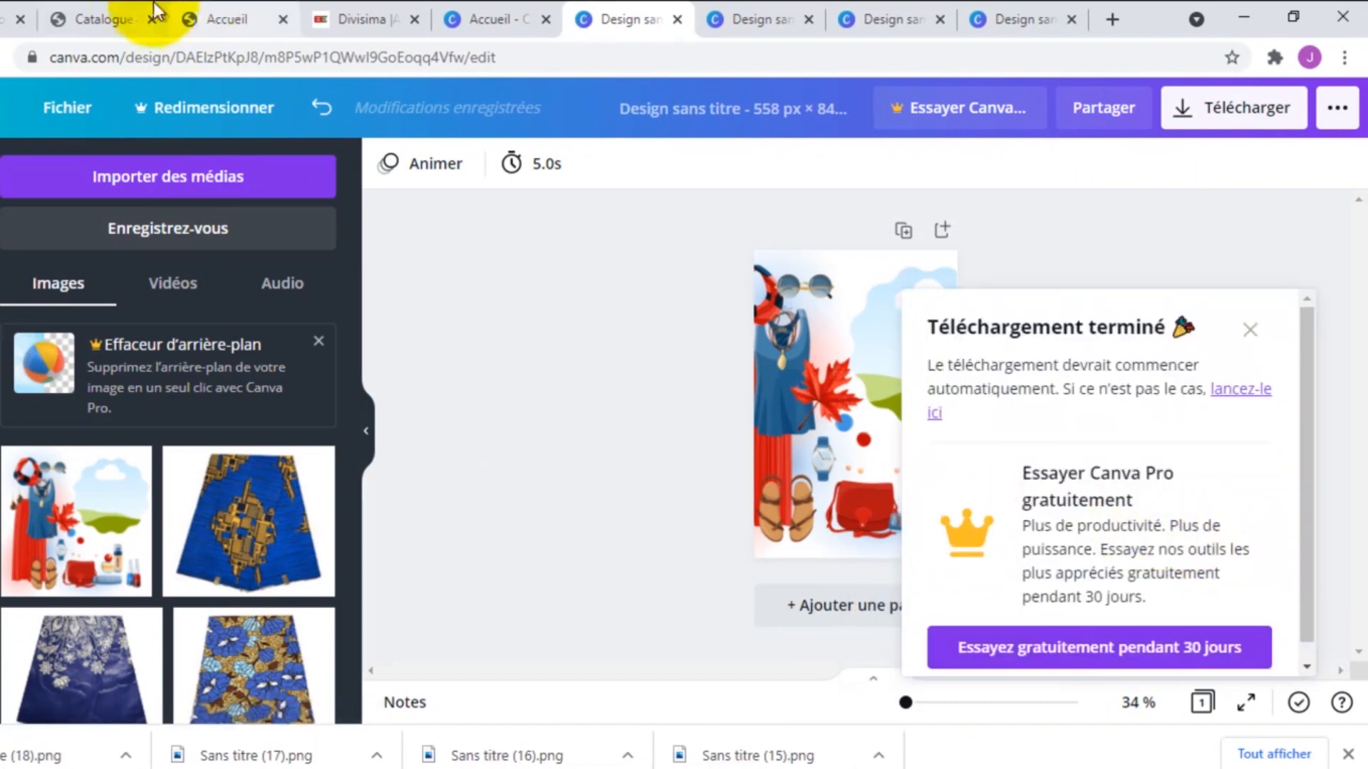
left_click(29, 18)
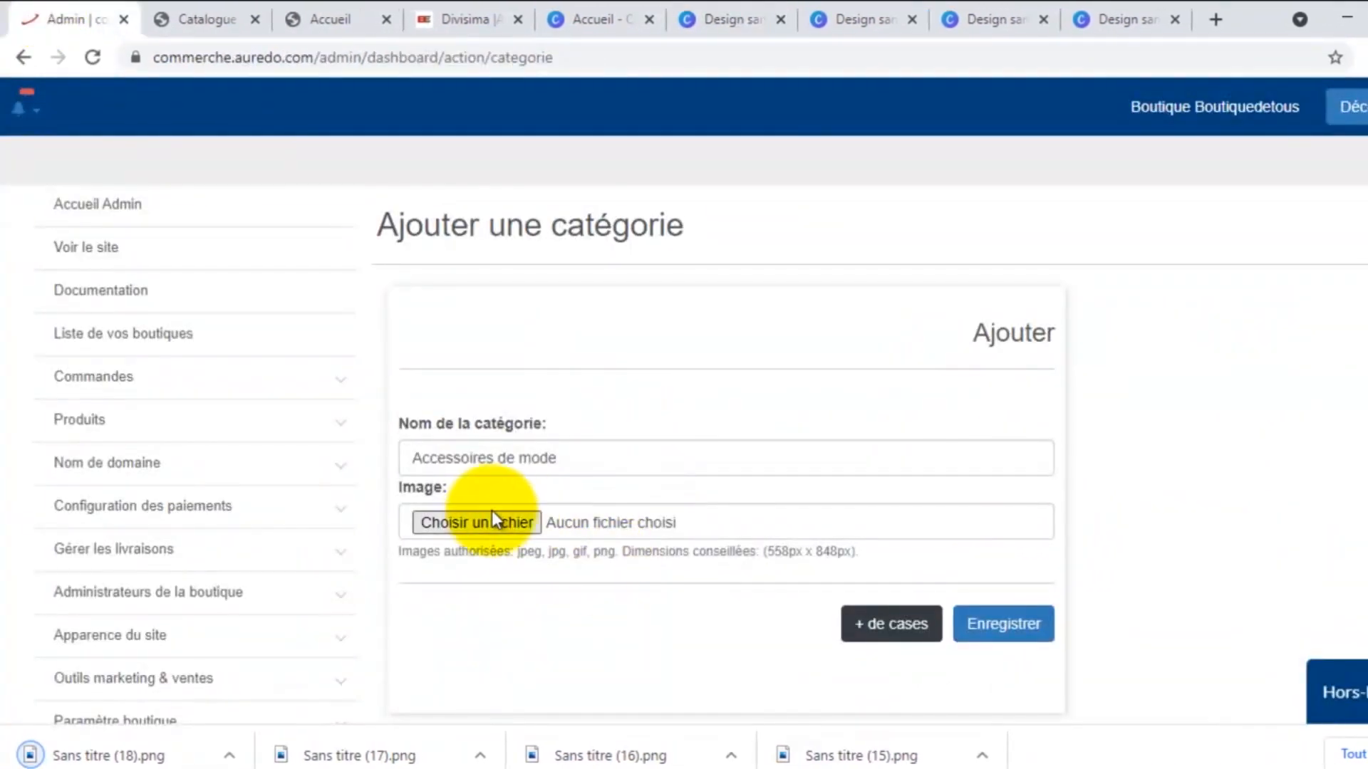
Attach the downloaded Sans titre (18).png from Téléchargements to the Accessoires de mode category and save the category.
left_click(490, 512)
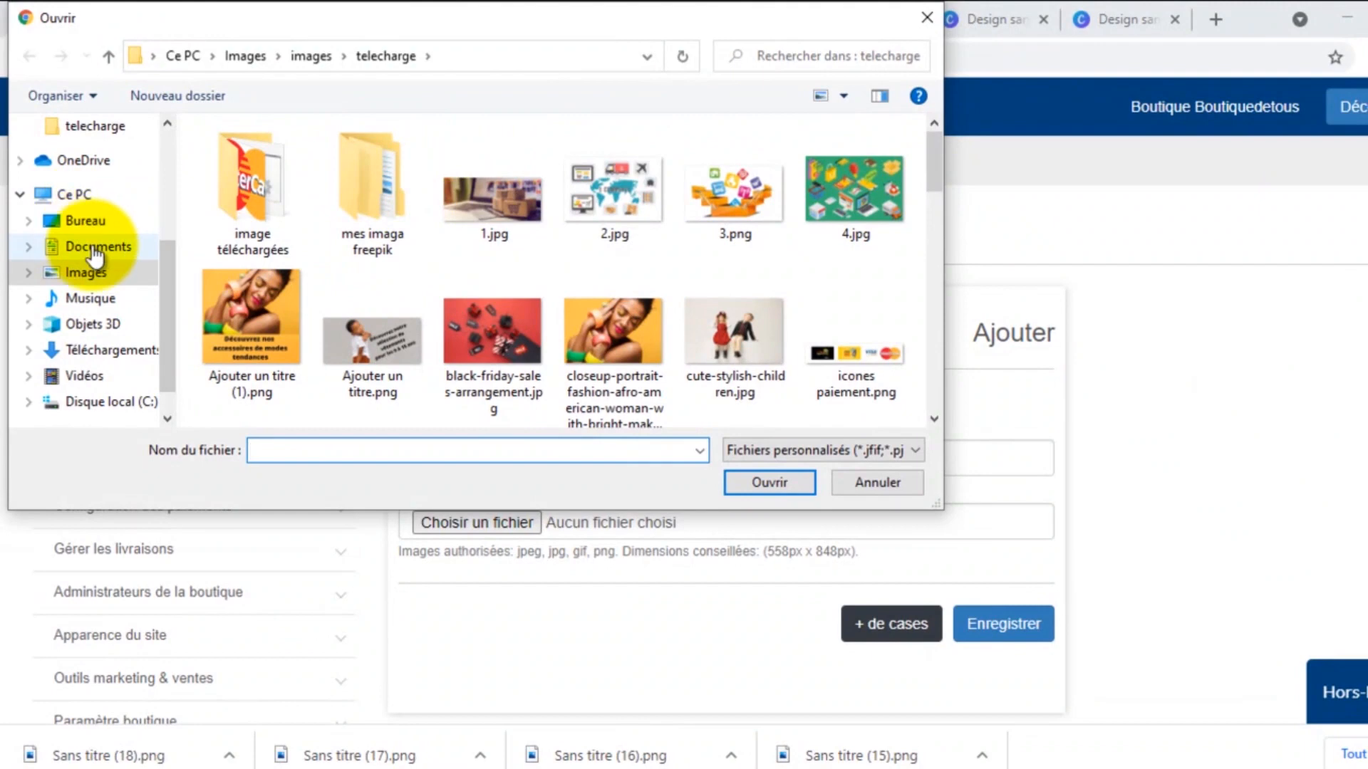
left_click(111, 348)
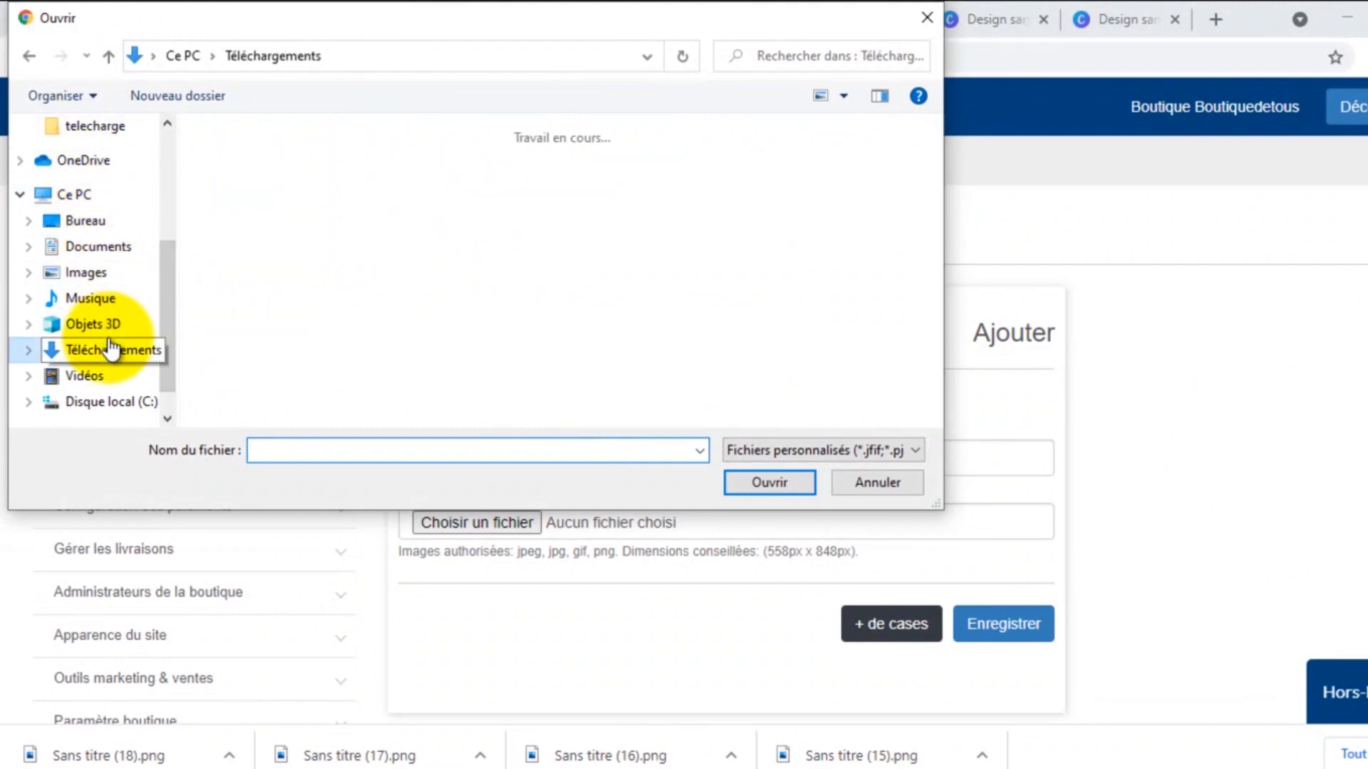
double_click(242, 212)
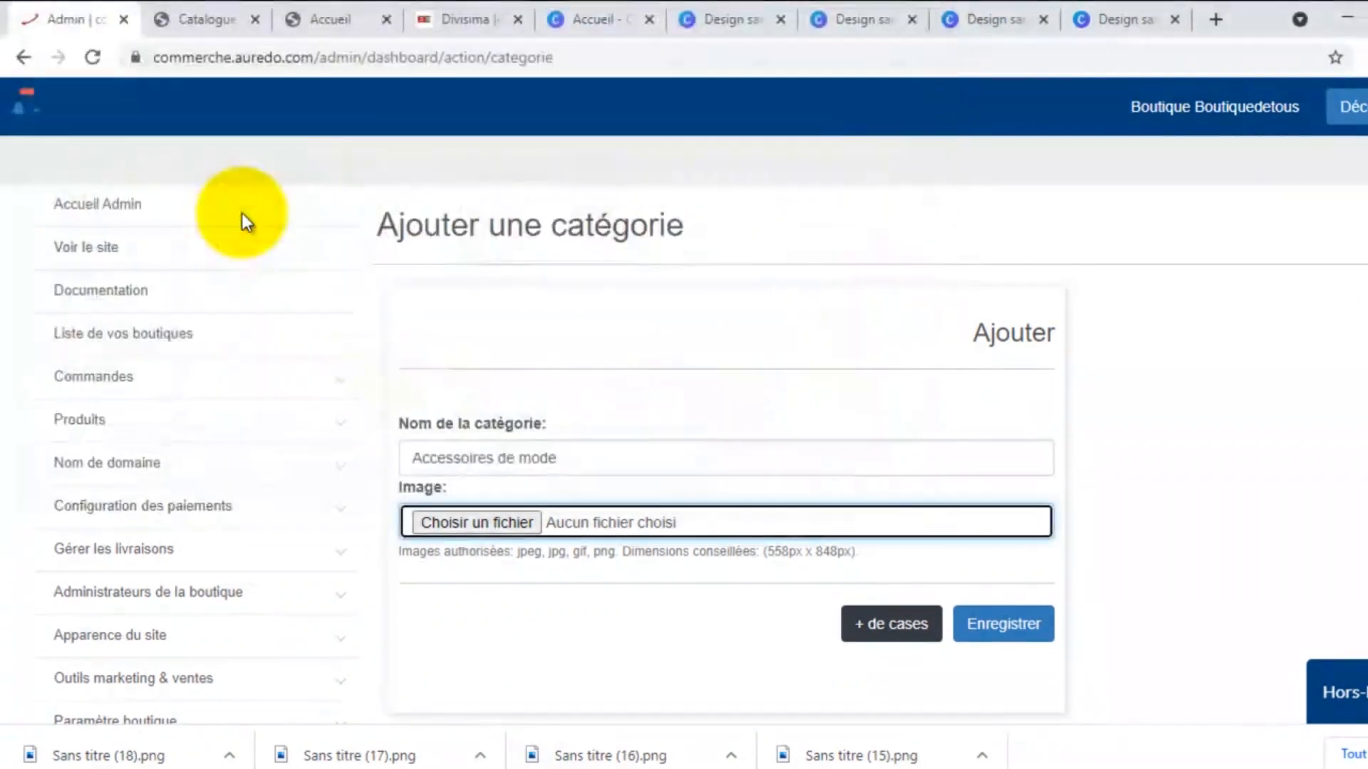
left_click(1021, 631)
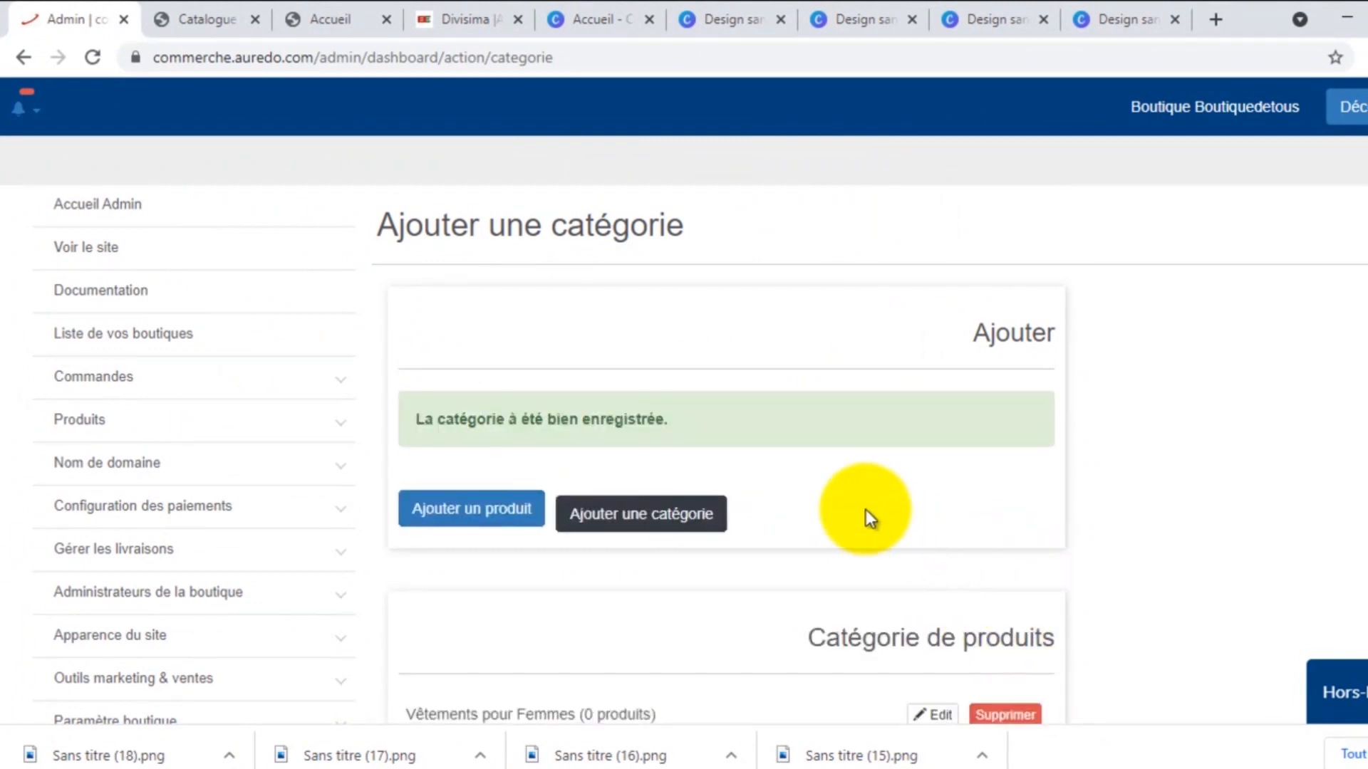
Reload the shop's public catalogue page and examine the images and names of all the product categories.
scroll(866, 510, "down", 3)
scroll(865, 510, "up", 1)
left_click(212, 14)
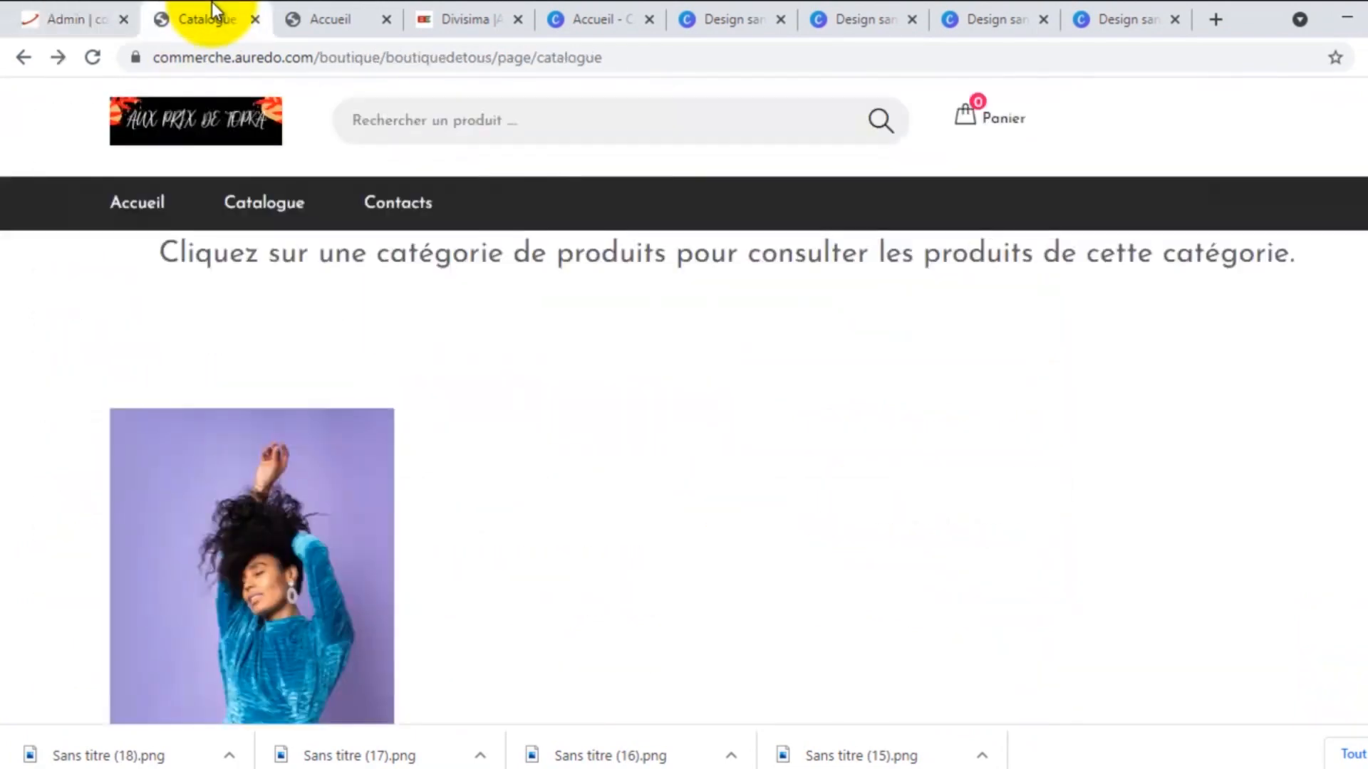
left_click(273, 208)
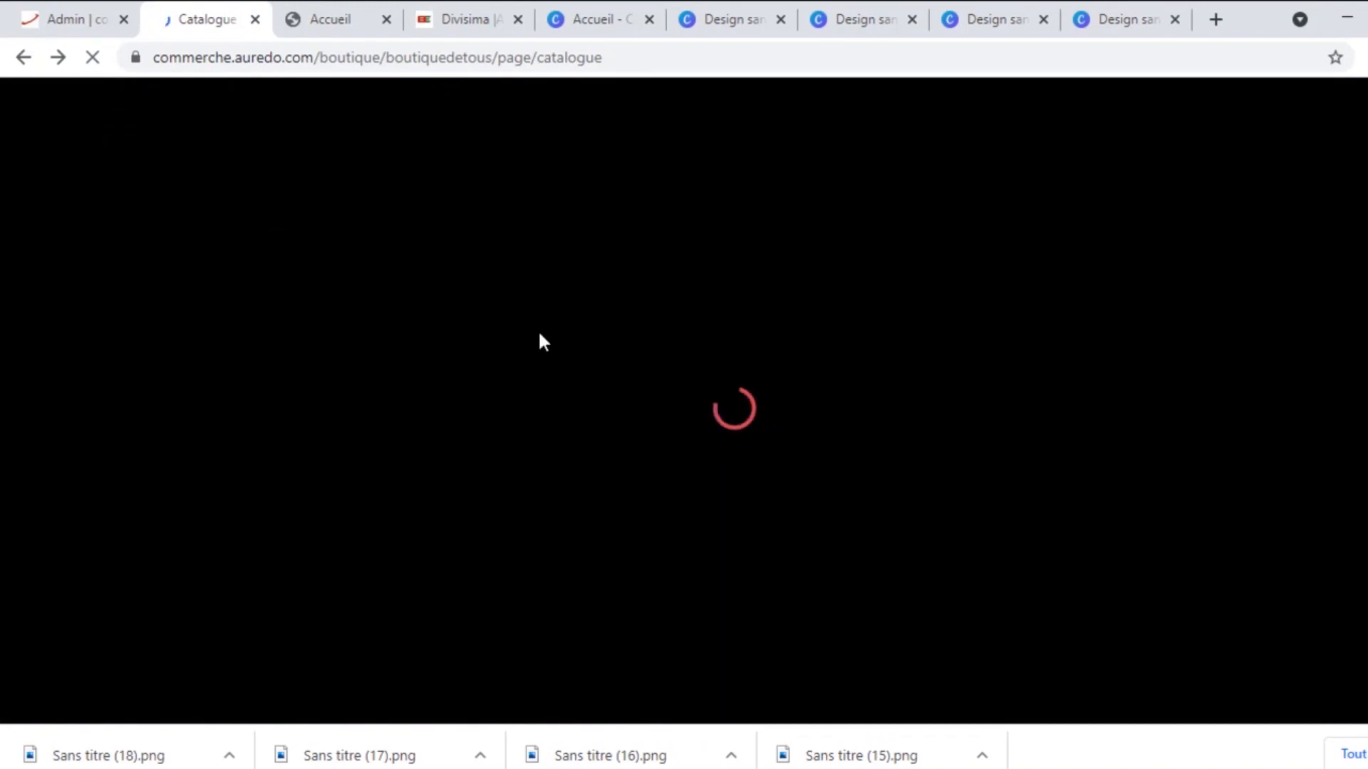
scroll(543, 339, "down", 4)
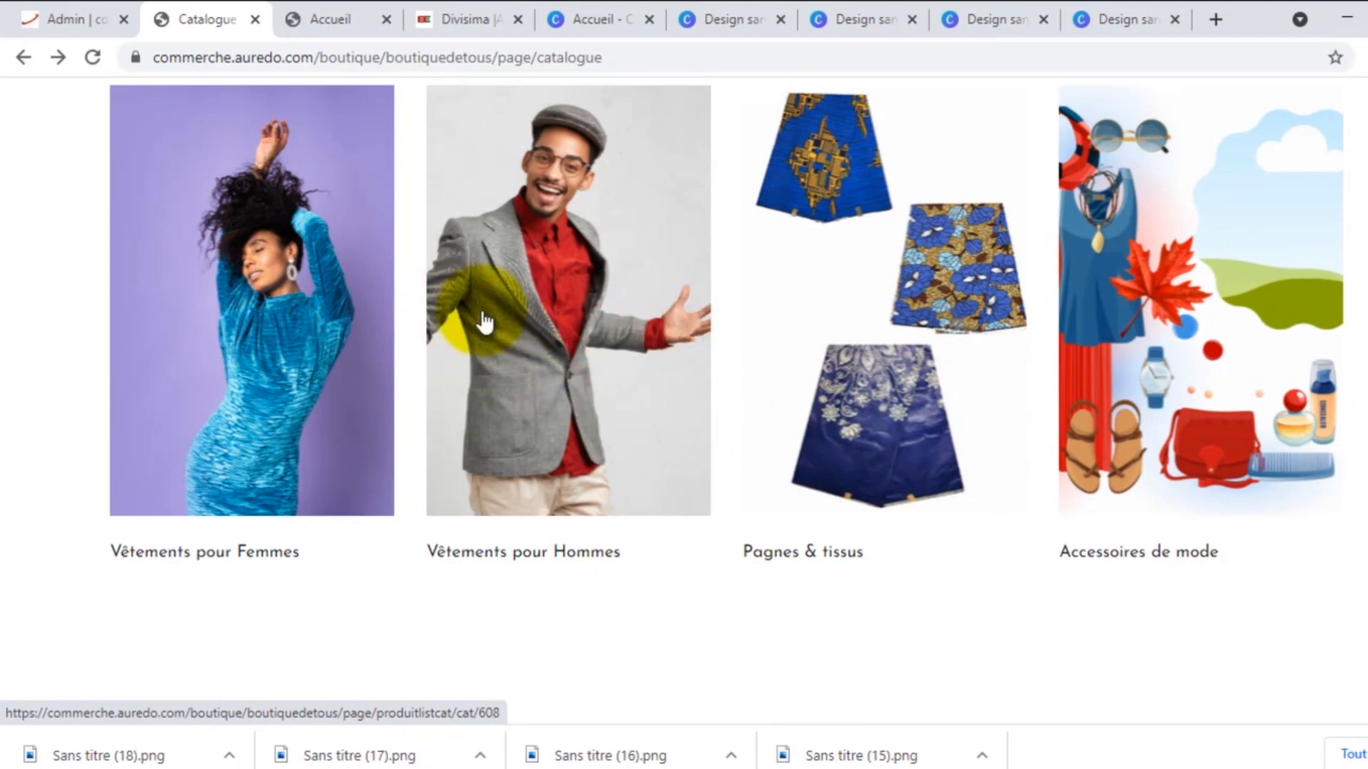
scroll(684, 335, "up", 2)
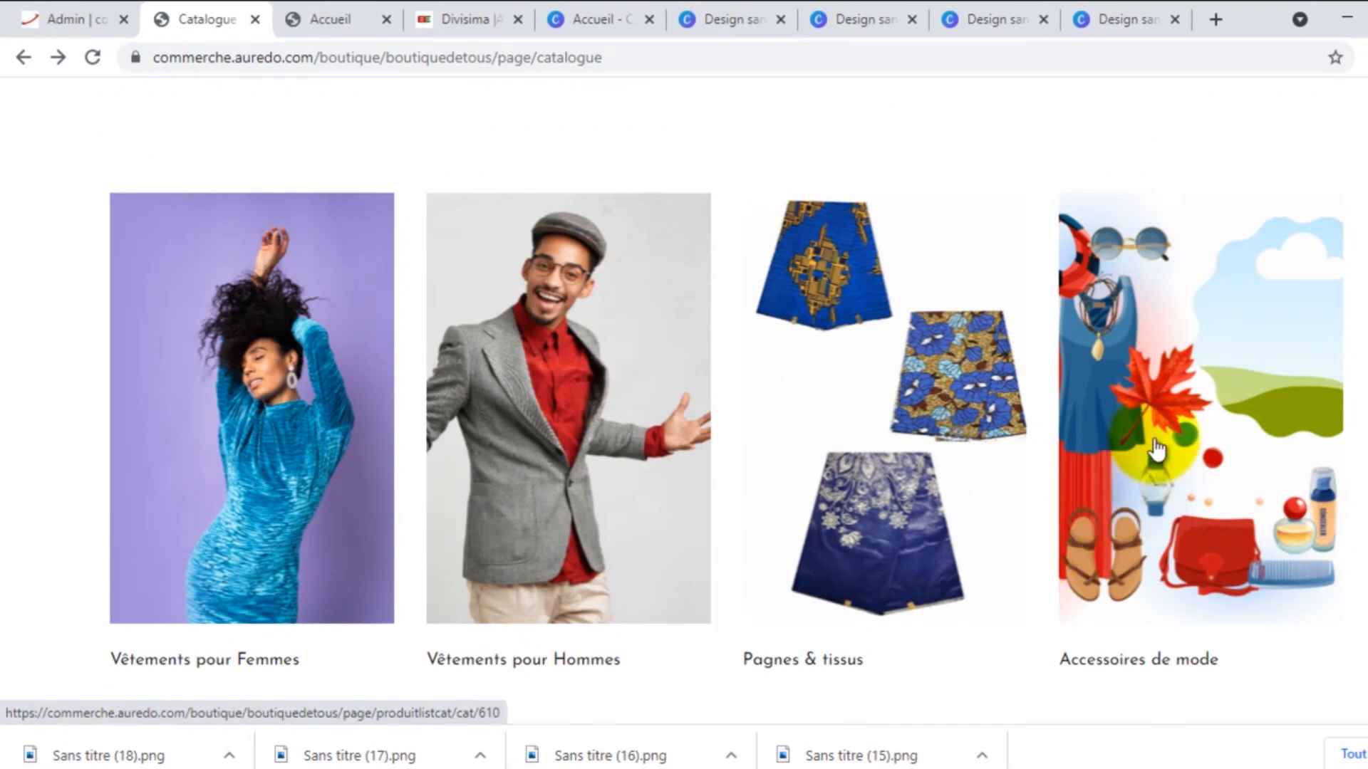
scroll(1156, 450, "down", 2)
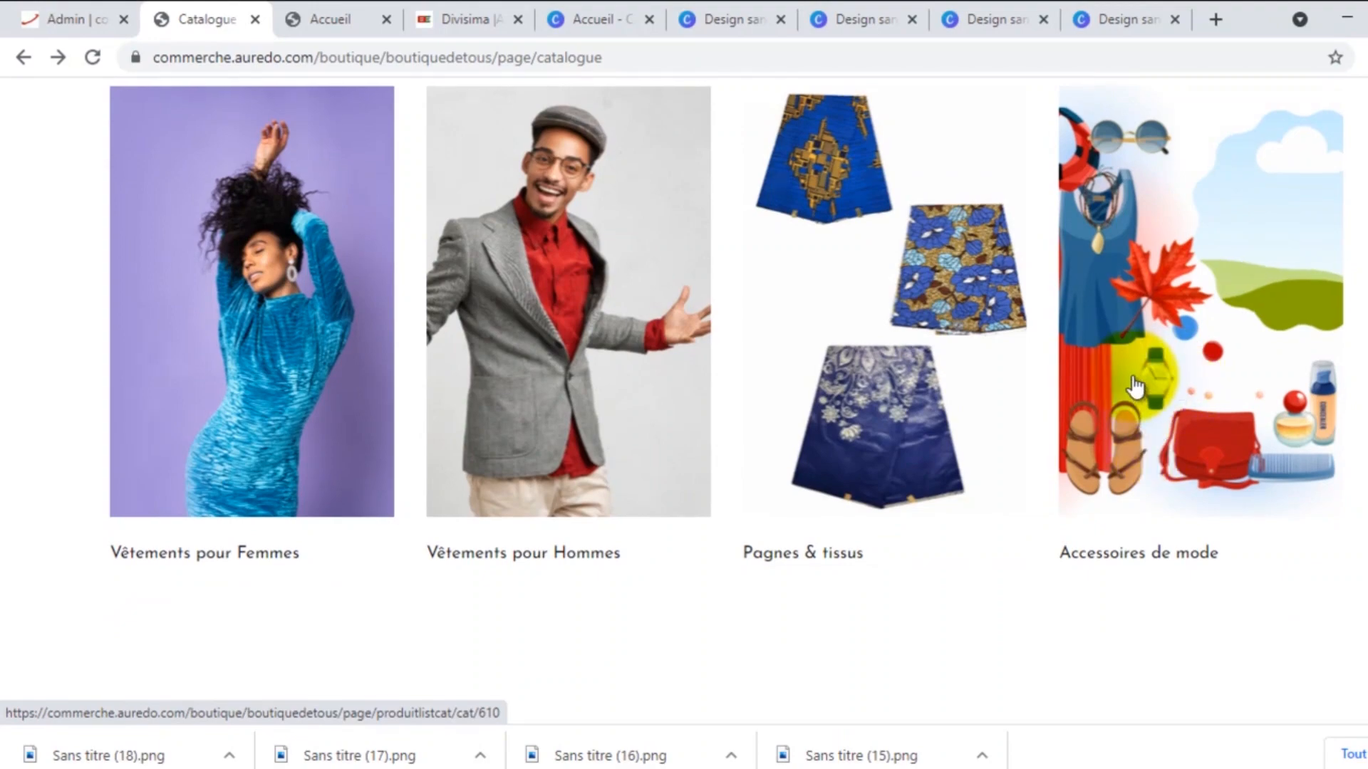
scroll(1100, 374, "up", 4)
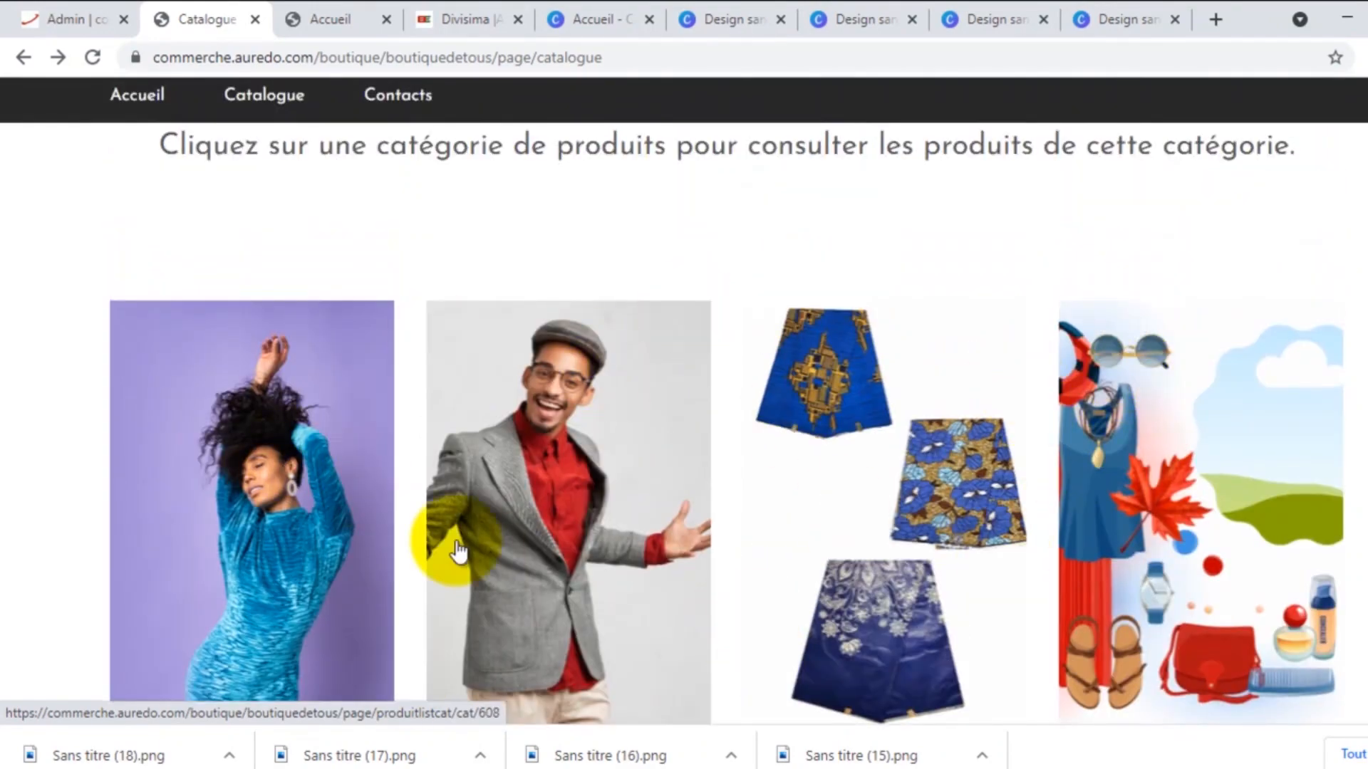
scroll(479, 424, "up", 2)
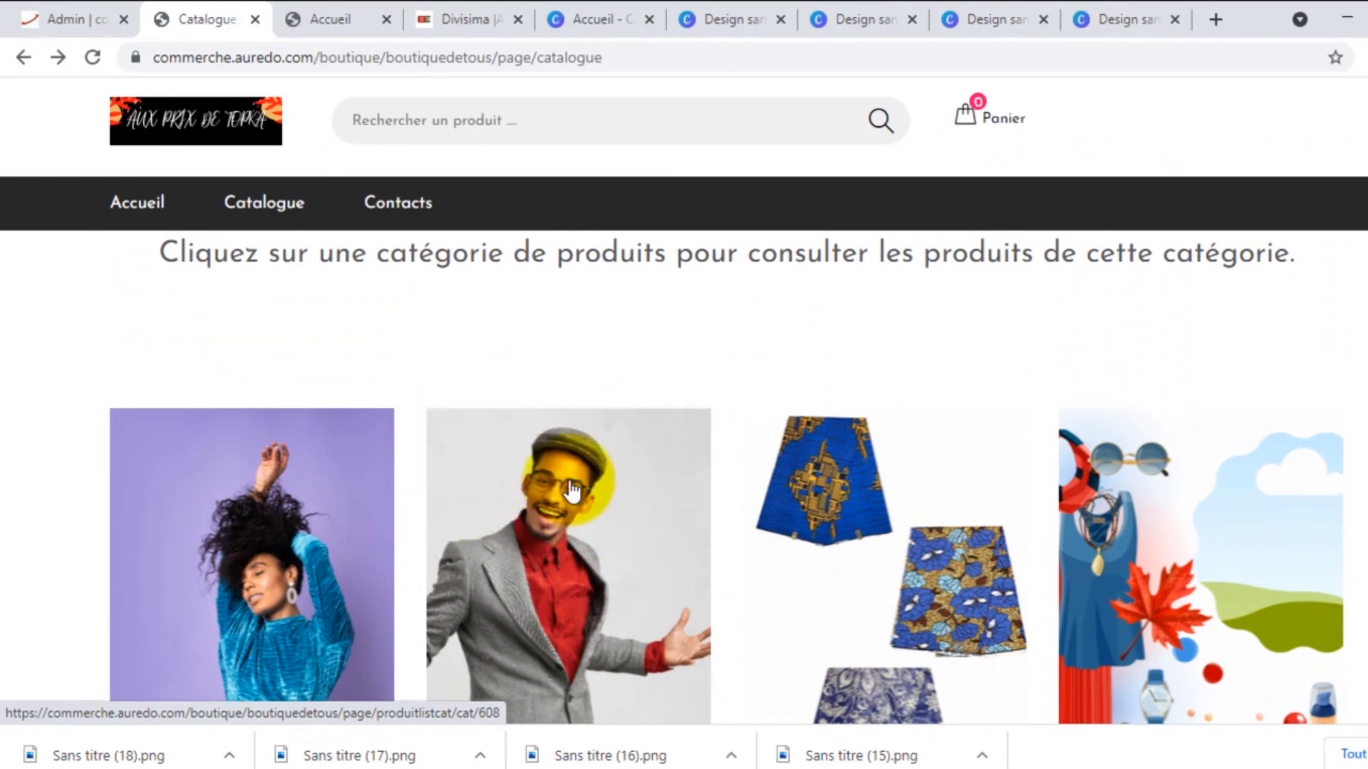
scroll(591, 486, "down", 2)
scroll(539, 470, "down", 1)
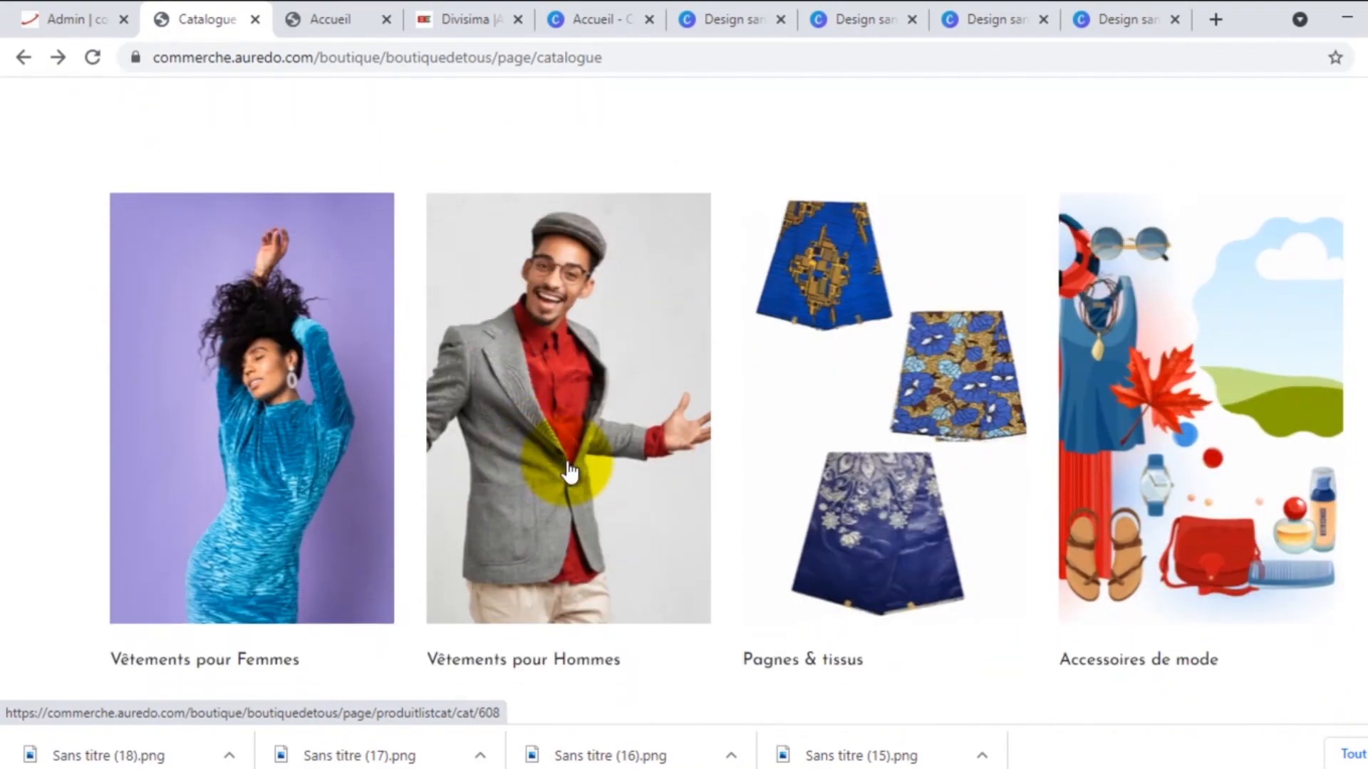
scroll(577, 471, "up", 3)
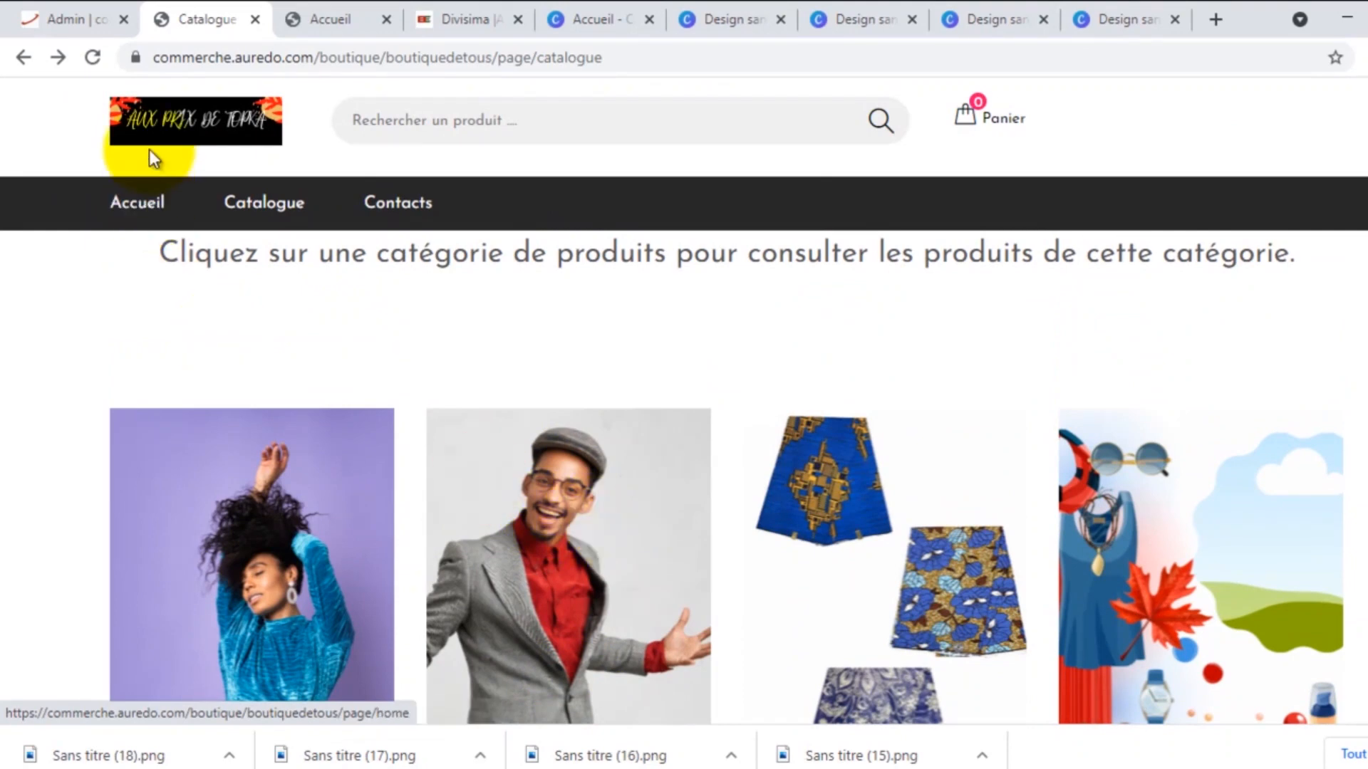
Return to the shop admin, reload the category page, and review the list of product categories.
left_click(62, 18)
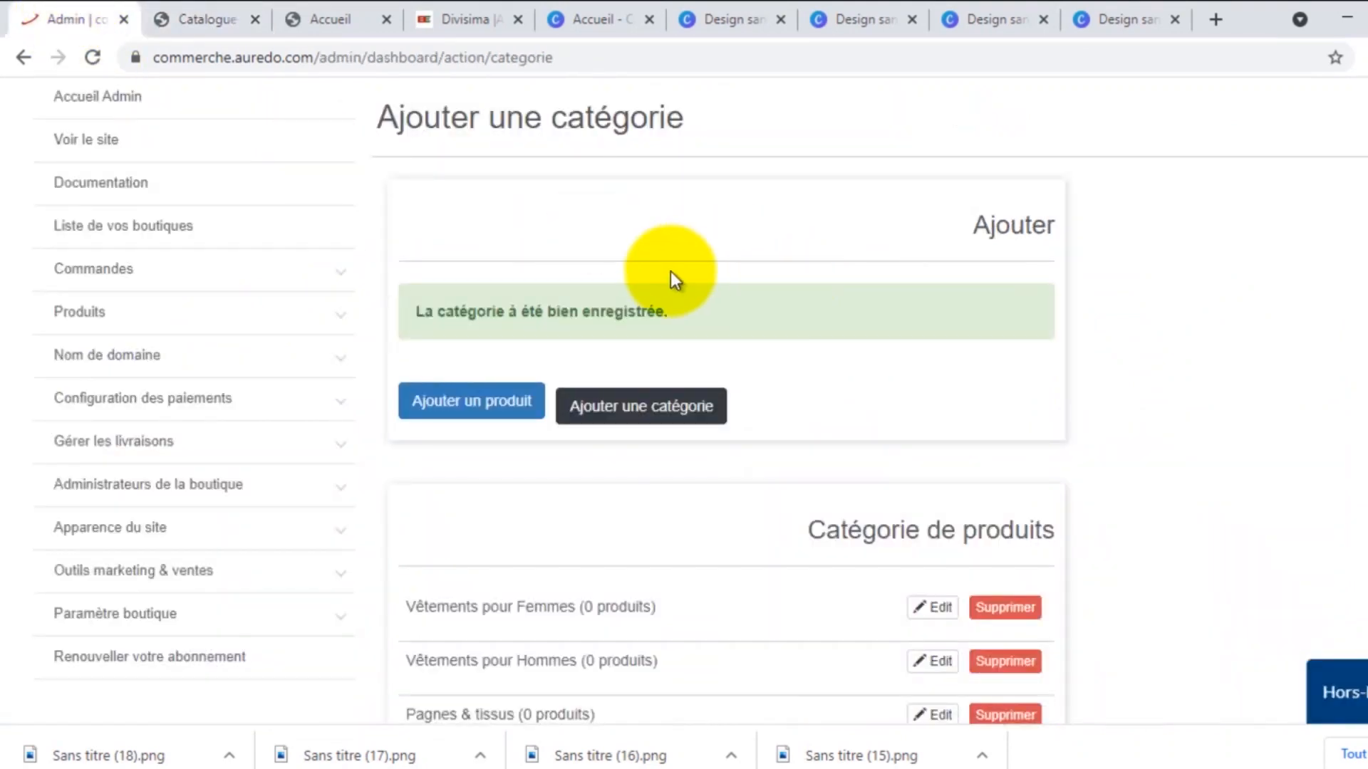
scroll(879, 355, "down", 3)
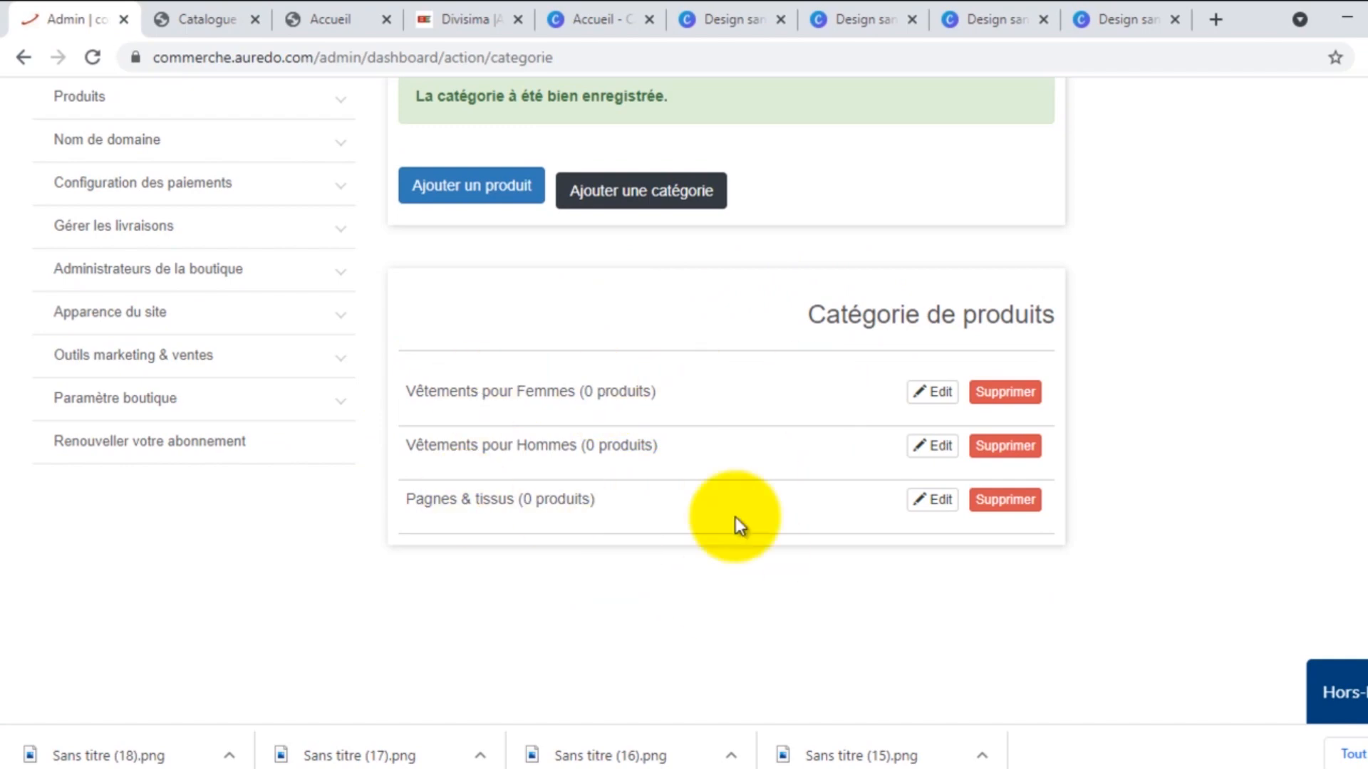
left_click(93, 56)
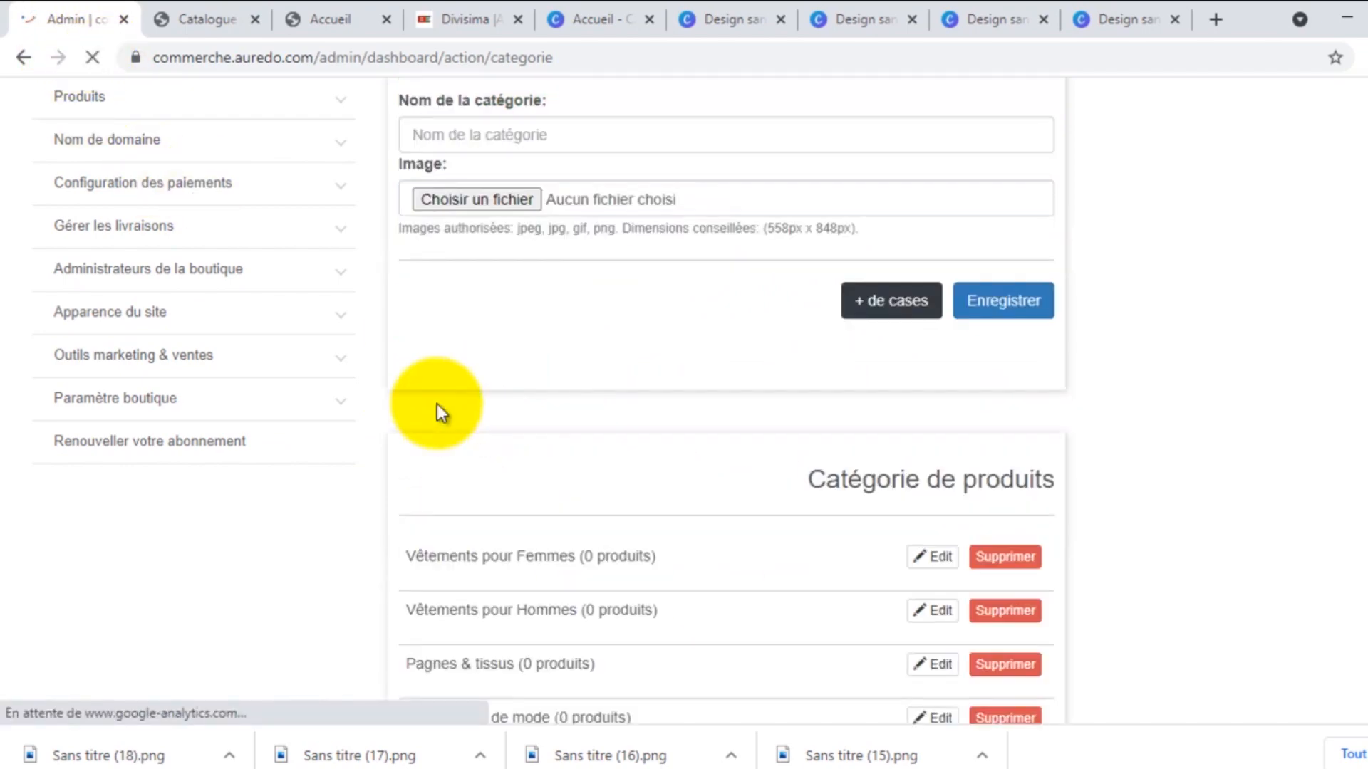
scroll(437, 404, "down", 5)
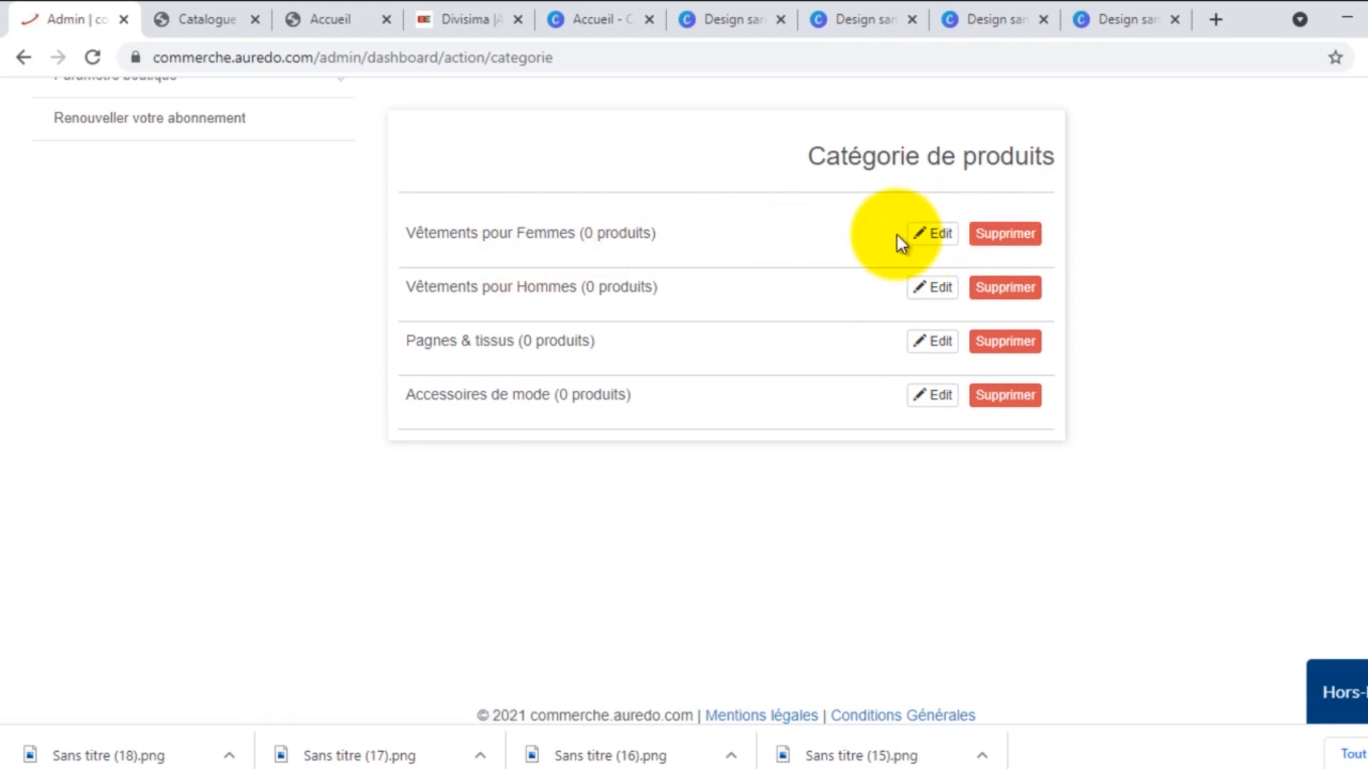
Open the Vêtements pour Femmes category for editing and look over its form and the category list below.
left_click(933, 239)
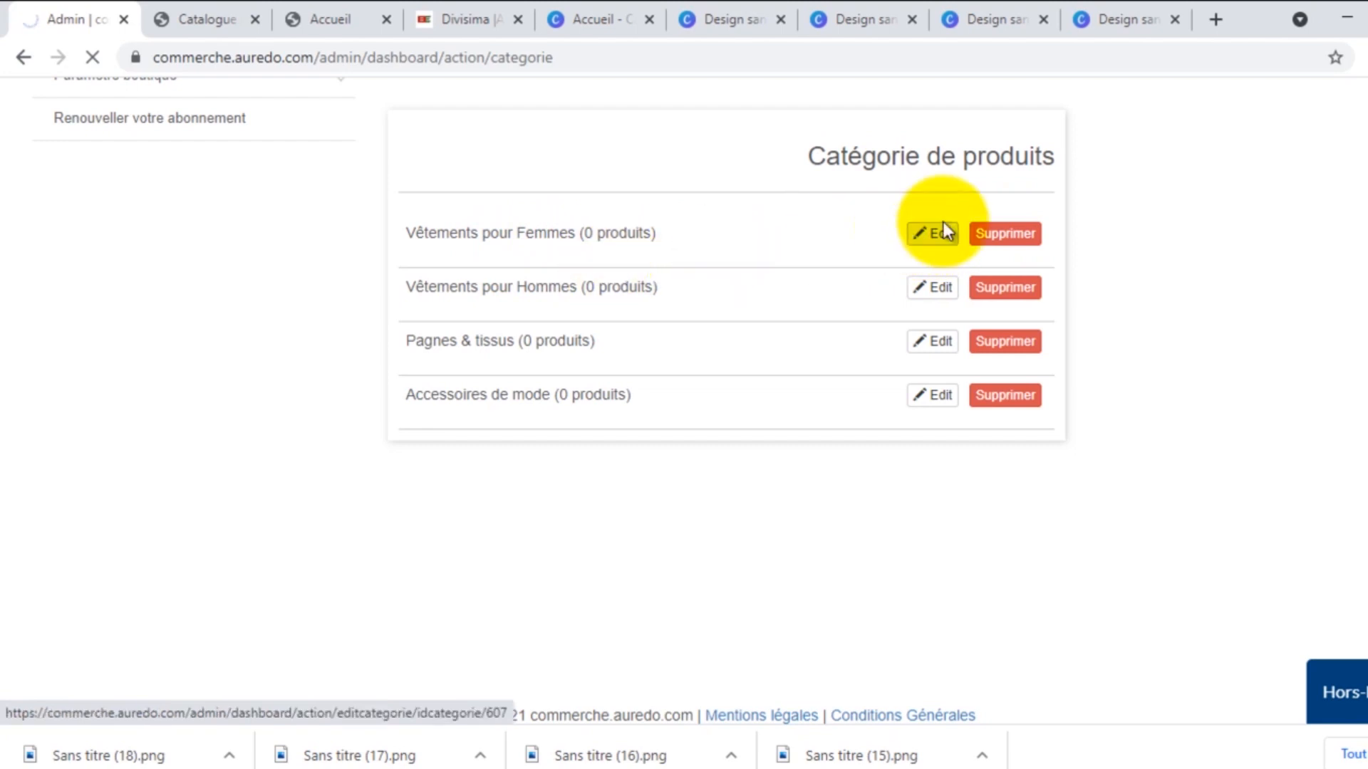
left_click(937, 233)
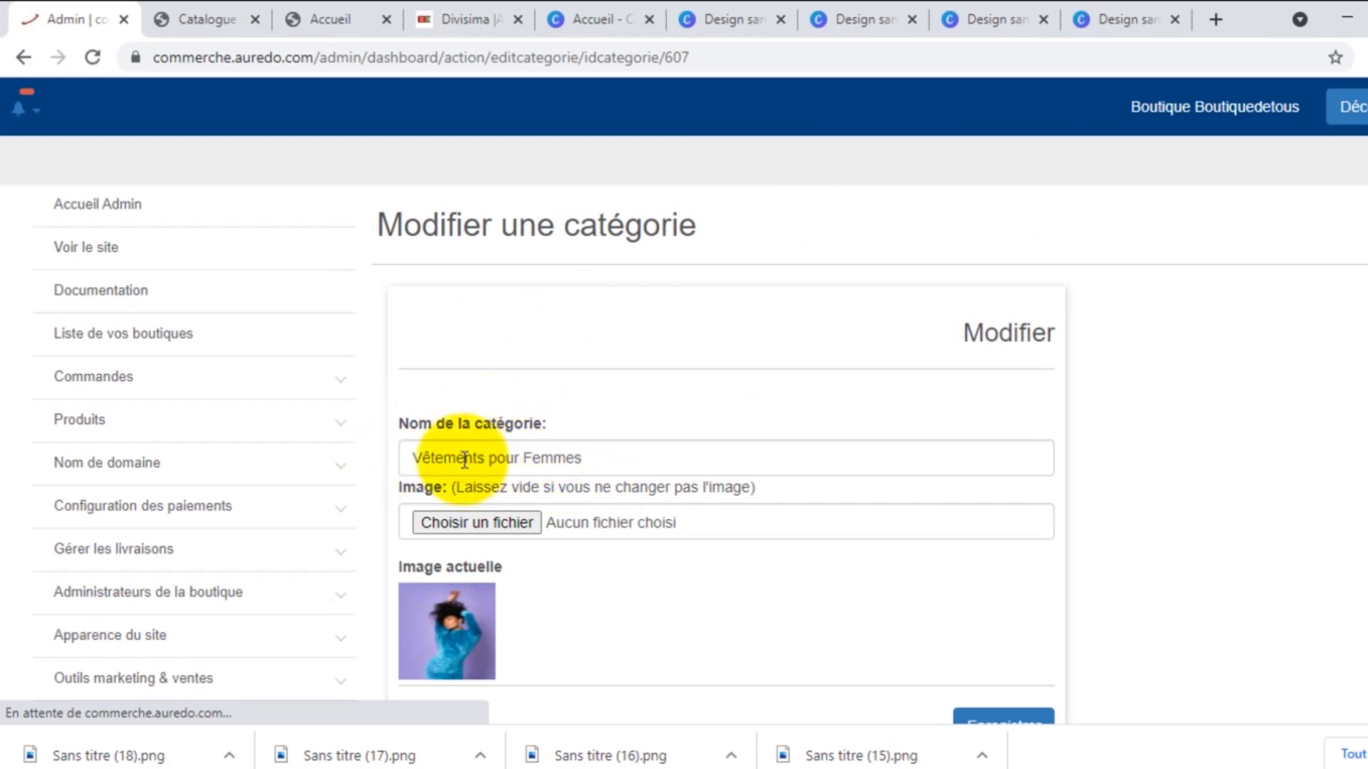
scroll(512, 451, "down", 4)
scroll(512, 451, "down", 6)
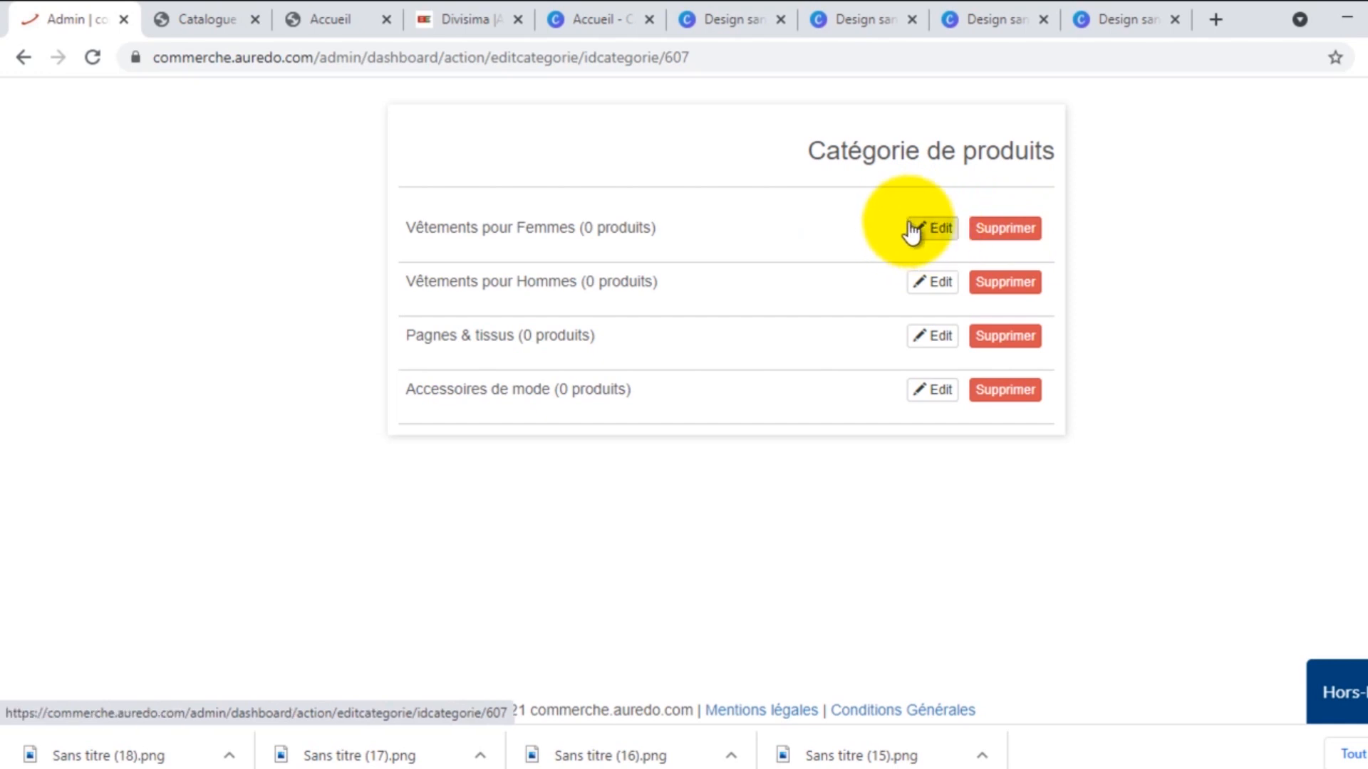
scroll(917, 250, "up", 1)
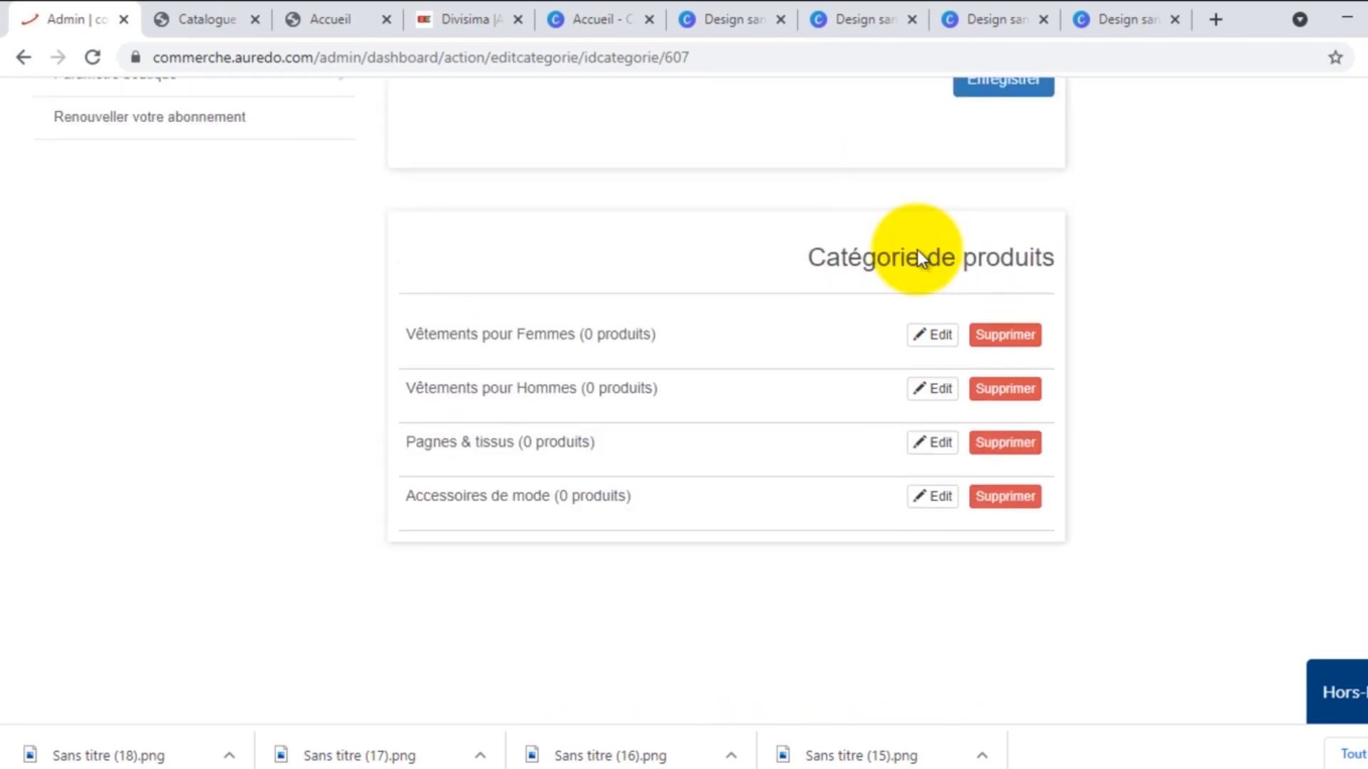